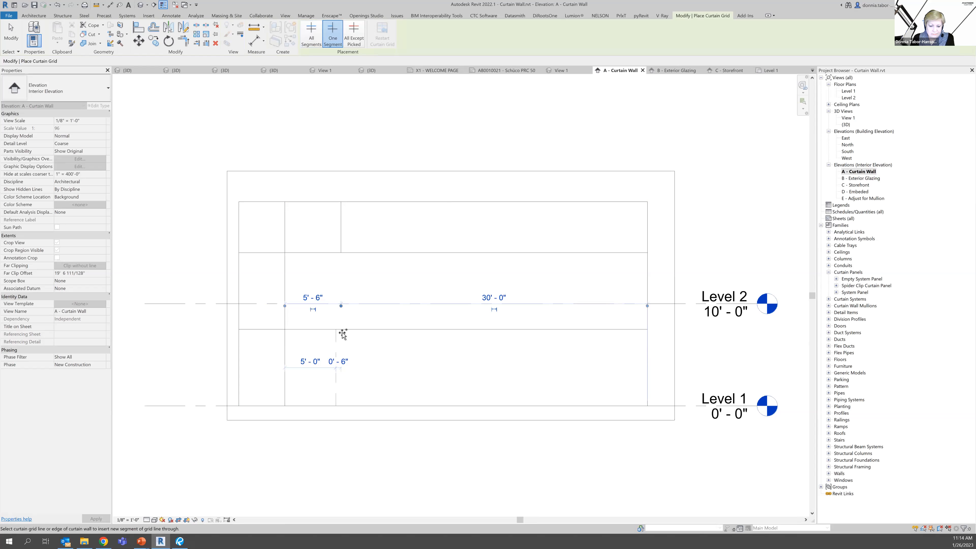
# Add a one-segment vertical grid line in the bottom row, and another about 7'-0" beyond it using All Except Picked to exclude the top segment
pyautogui.click(357, 330)
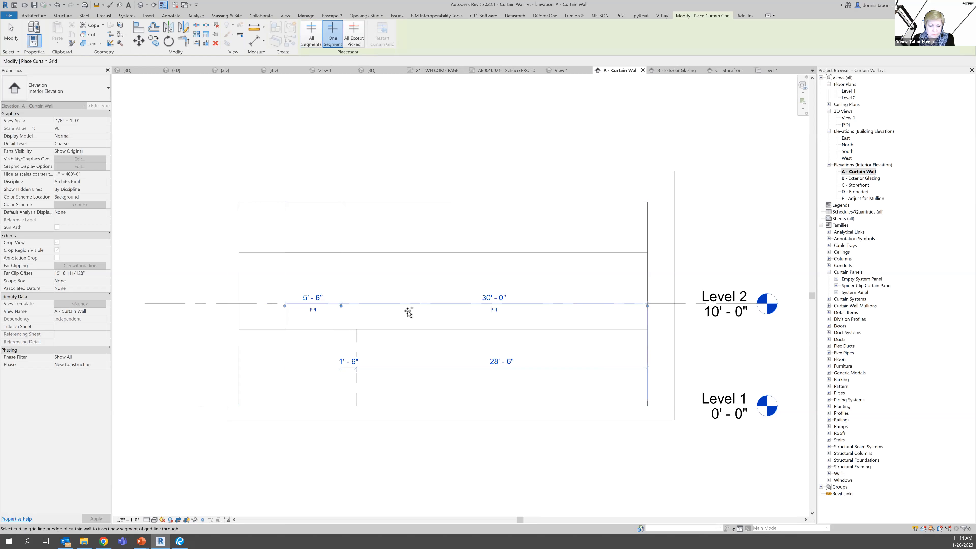
pyautogui.click(354, 34)
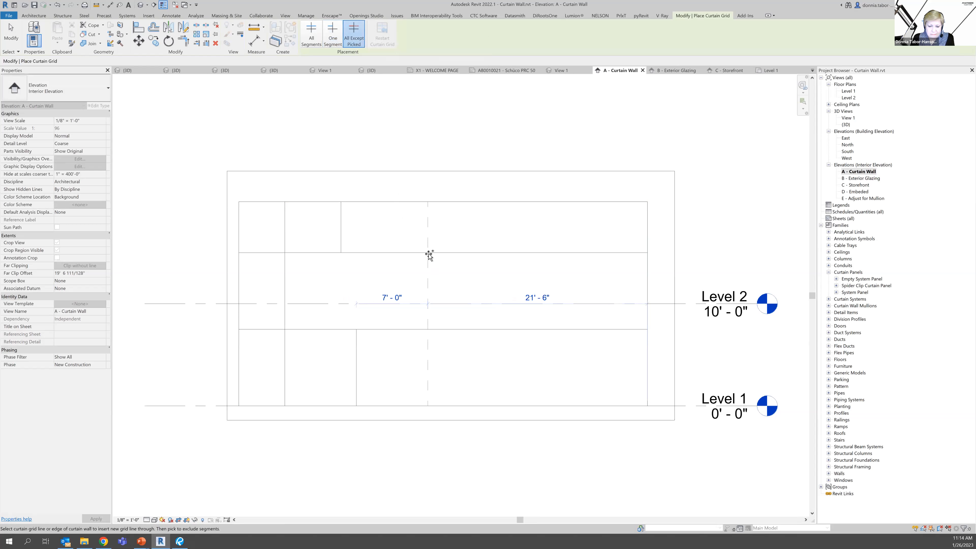
pyautogui.click(427, 206)
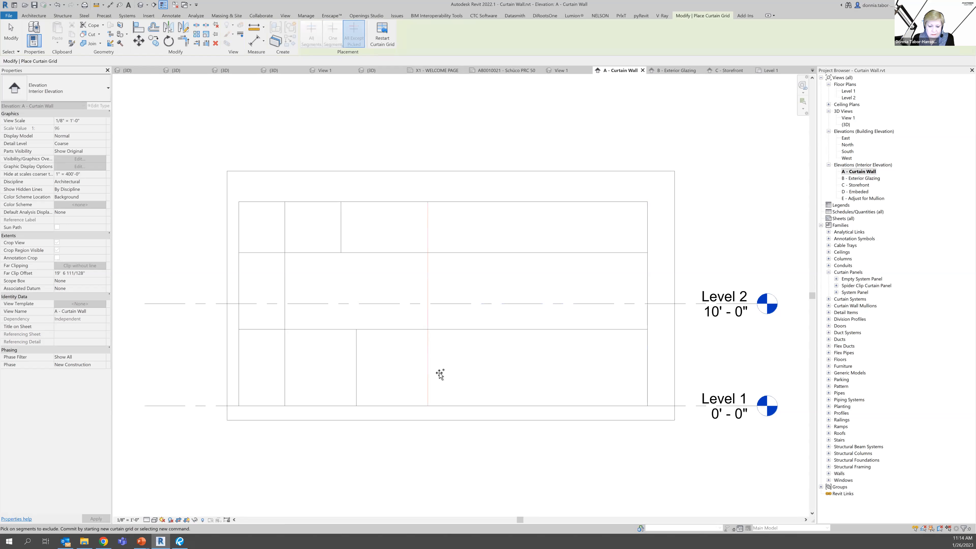
pyautogui.click(427, 236)
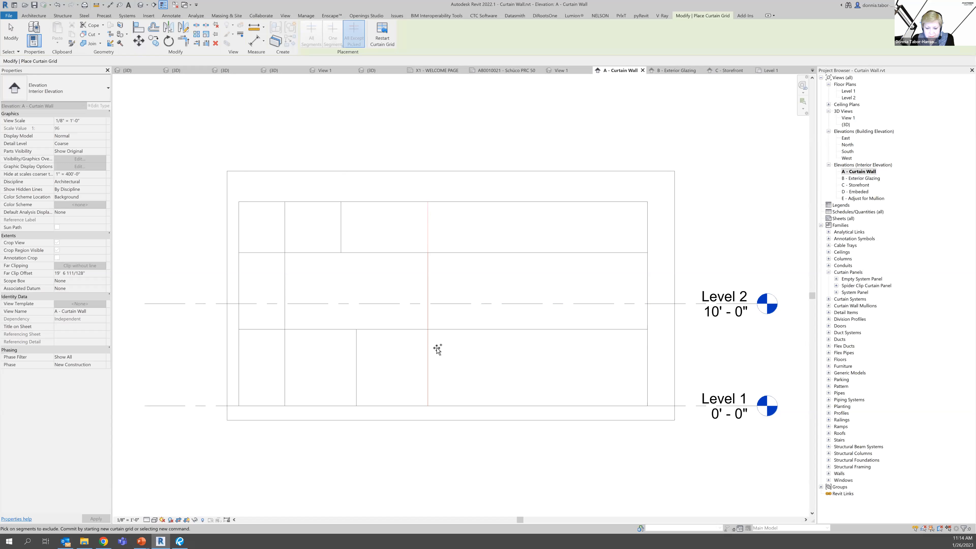
pyautogui.press('Escape')
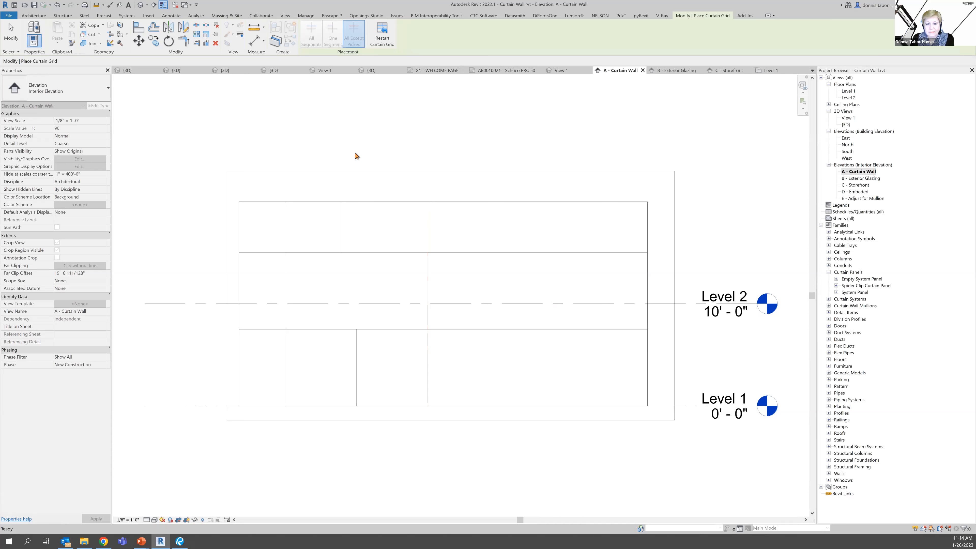
pyautogui.press('Escape')
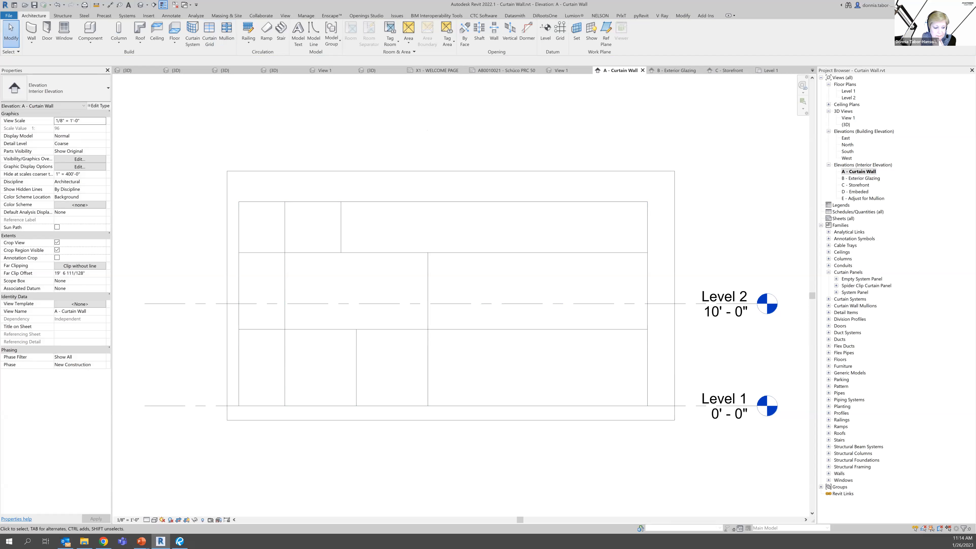
# Switch to the PowerPoint slide show and reveal the next two bullets on the Grids slide
pyautogui.hotkey('alt', 'Tab')
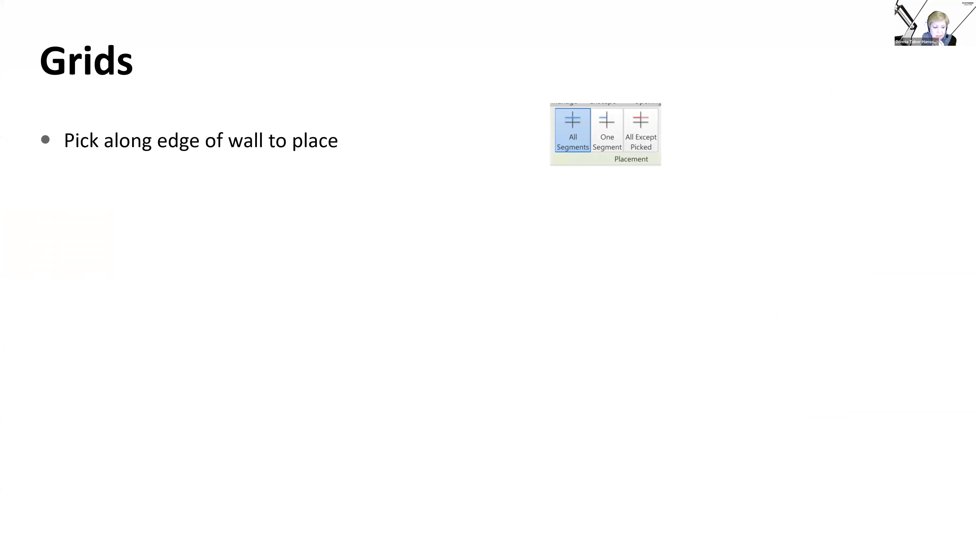
pyautogui.click(175, 226)
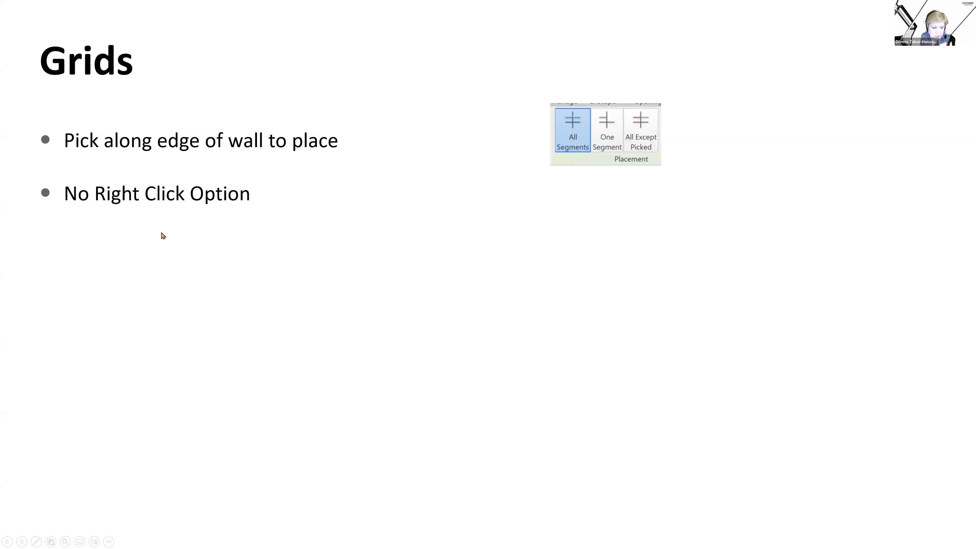
pyautogui.click(310, 250)
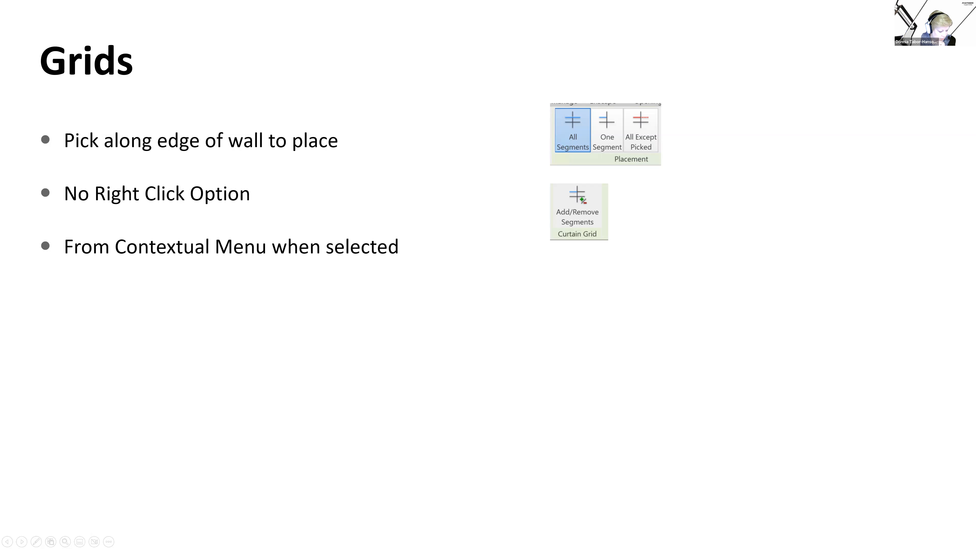
# Return to Revit and extend the top-row vertical grid line down through the middle and bottom rows with Add/Remove Segments
pyautogui.hotkey('alt', 'Tab')
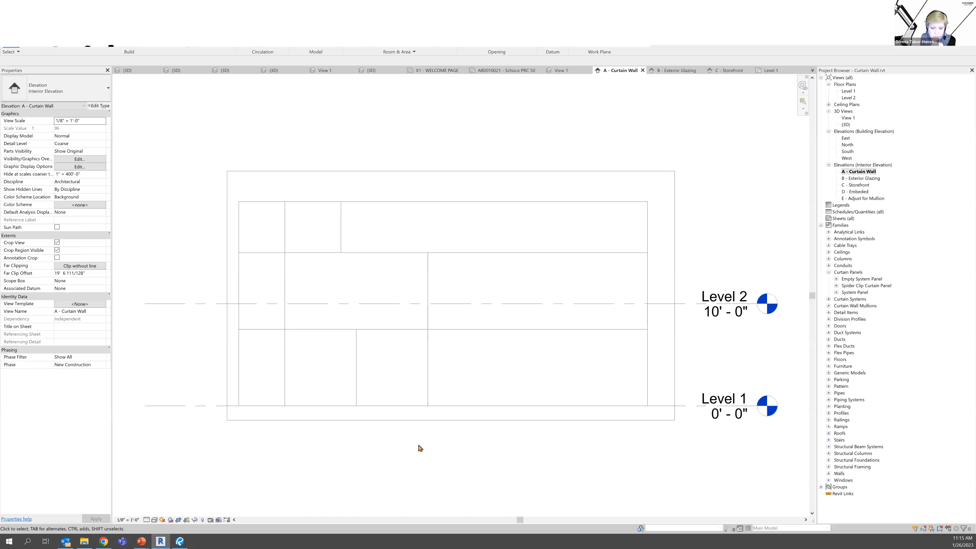
pyautogui.click(297, 303)
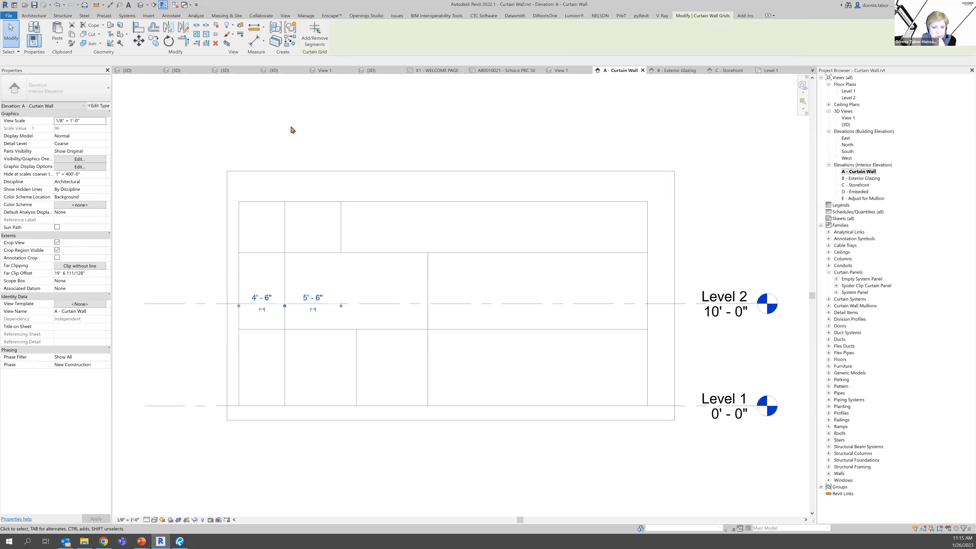
pyautogui.click(319, 43)
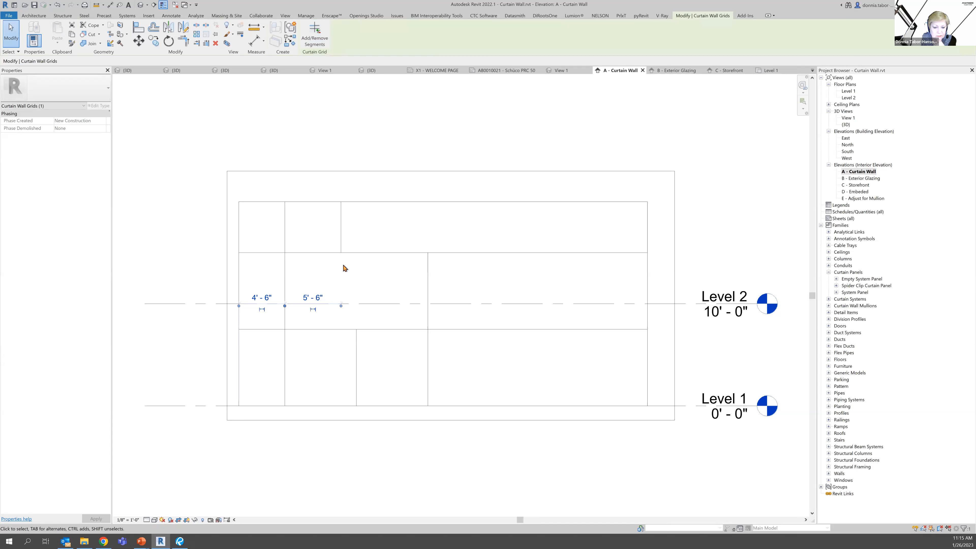
pyautogui.click(340, 225)
pyautogui.click(326, 48)
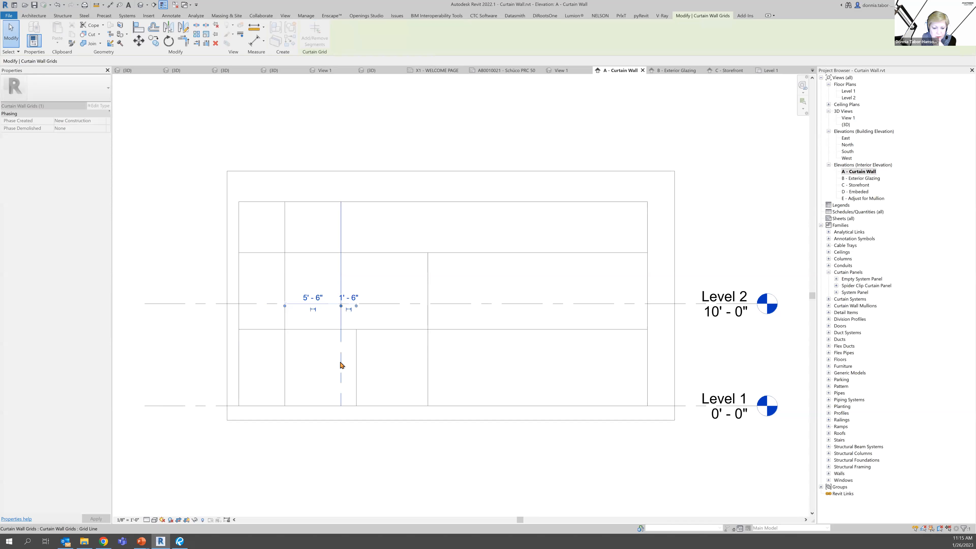
pyautogui.press('Escape')
pyautogui.press('Escape')
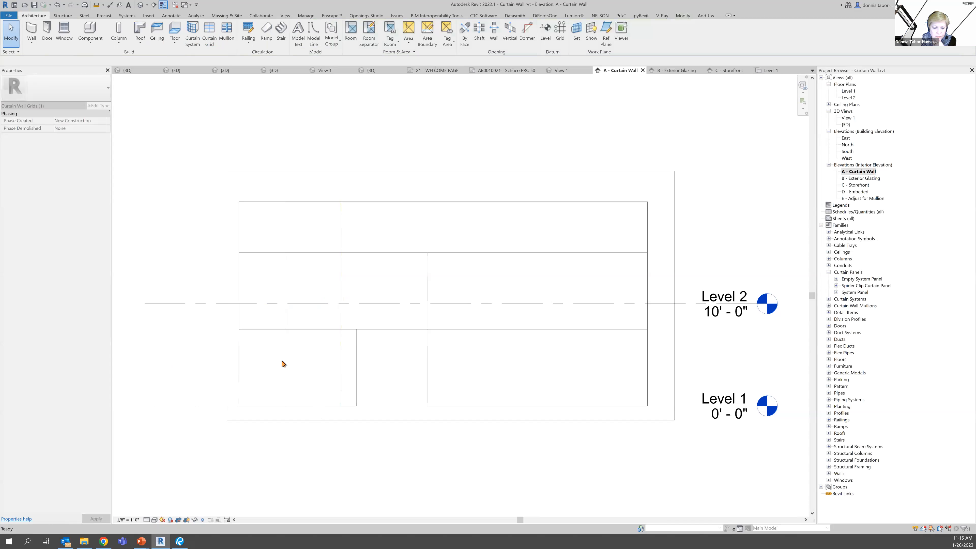
# Delete the short vertical grid line that exists only in the bottom row, just beside the extended grid line
pyautogui.click(355, 375)
pyautogui.press('Delete')
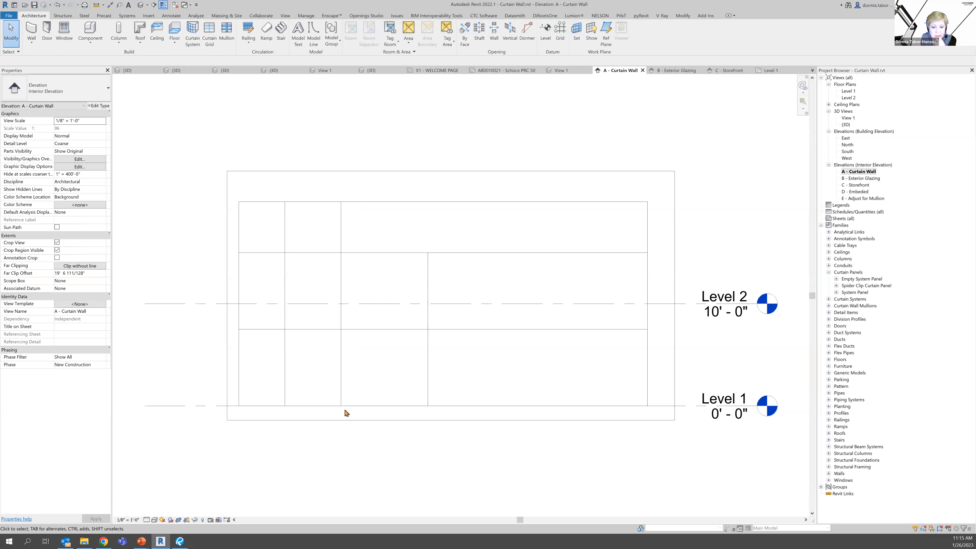
pyautogui.click(341, 231)
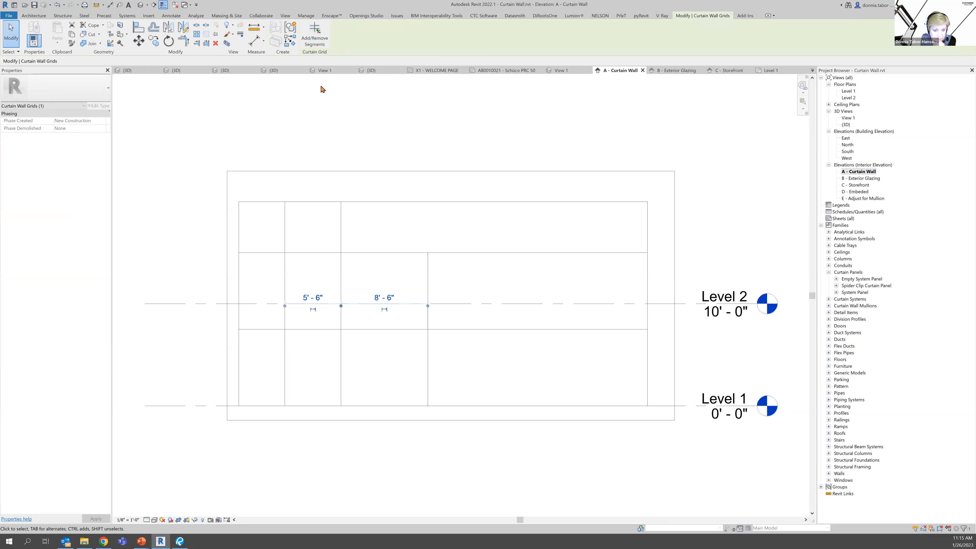
pyautogui.click(307, 91)
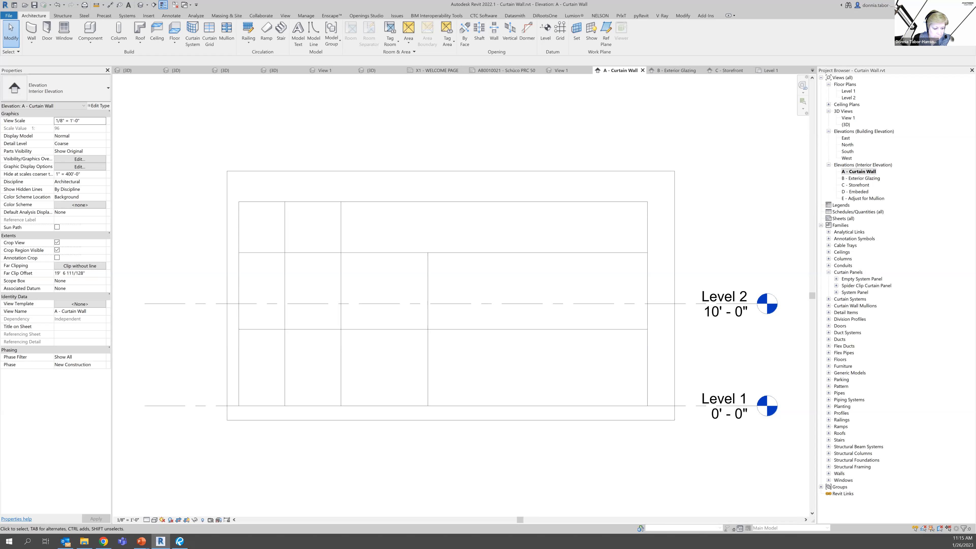
# Switch to the PowerPoint slide show and reveal the grid justification bullets with the Beginning, End, Center options
pyautogui.hotkey('alt', 'Tab')
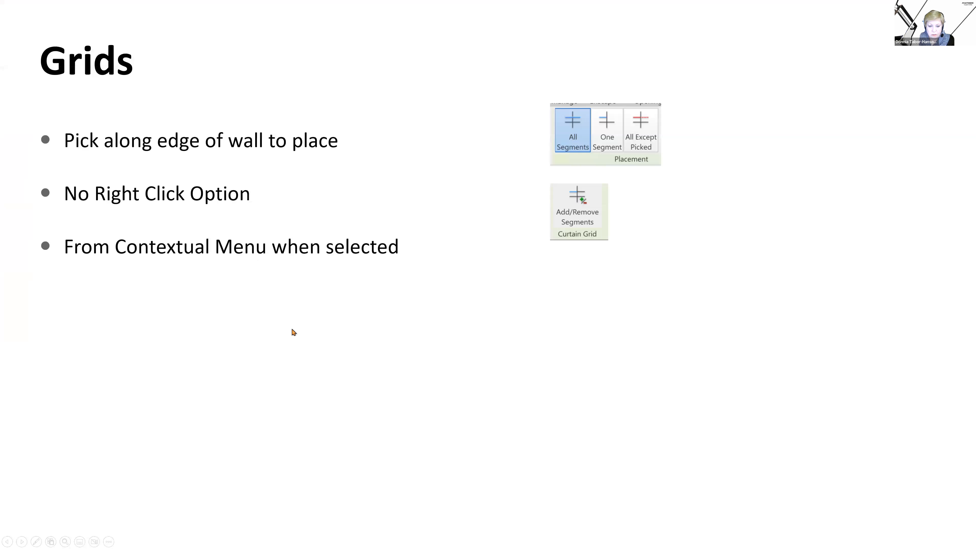
pyautogui.click(292, 329)
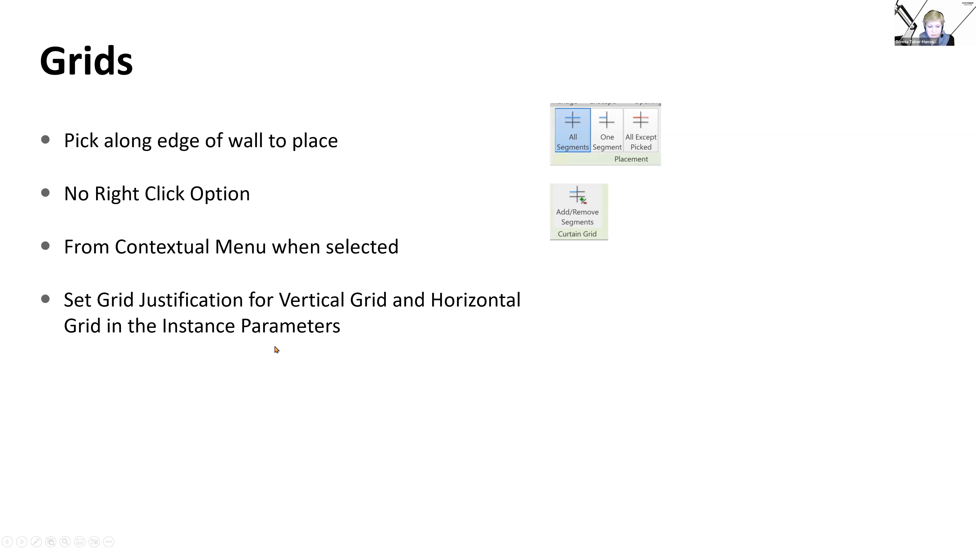
pyautogui.click(166, 347)
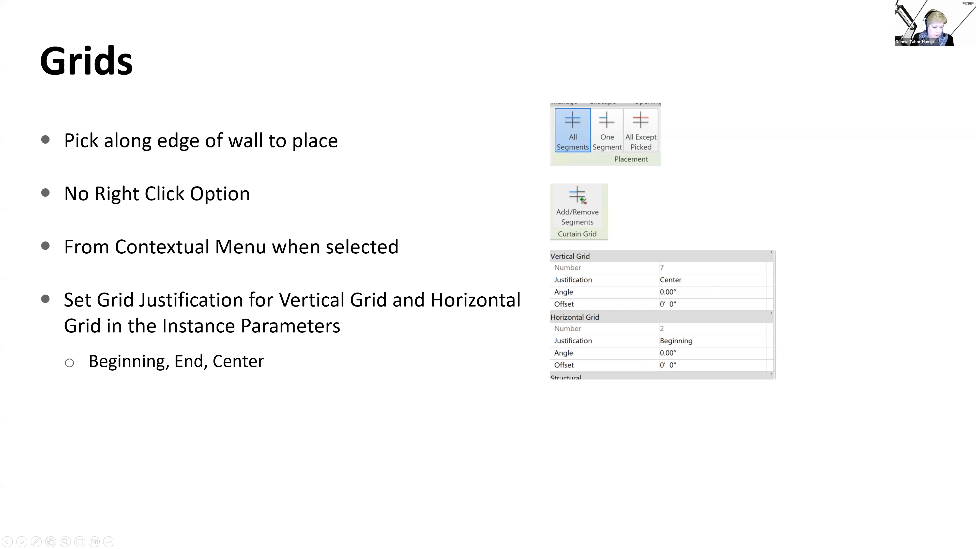
# Return to Revit and open the C - Storefront interior elevation
pyautogui.hotkey('alt', 'Tab')
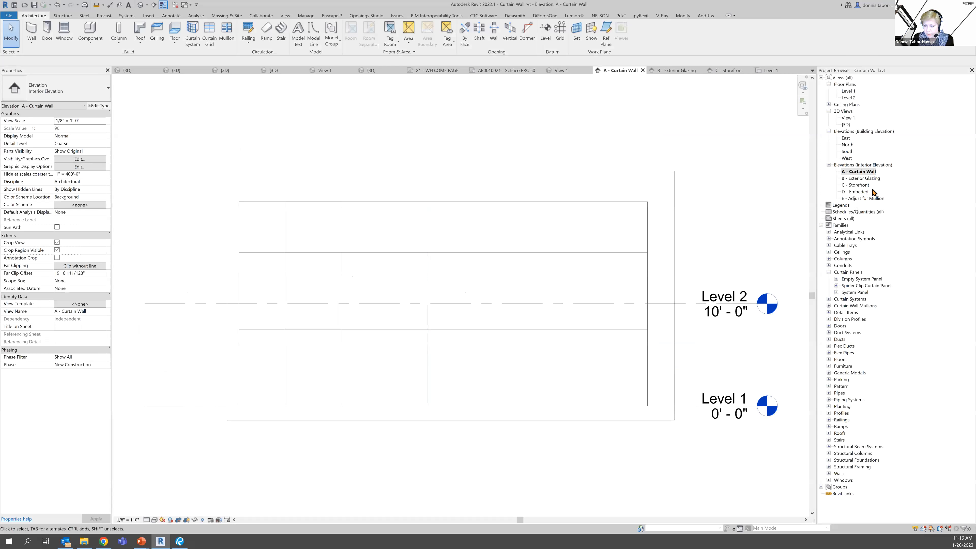
pyautogui.doubleClick(860, 186)
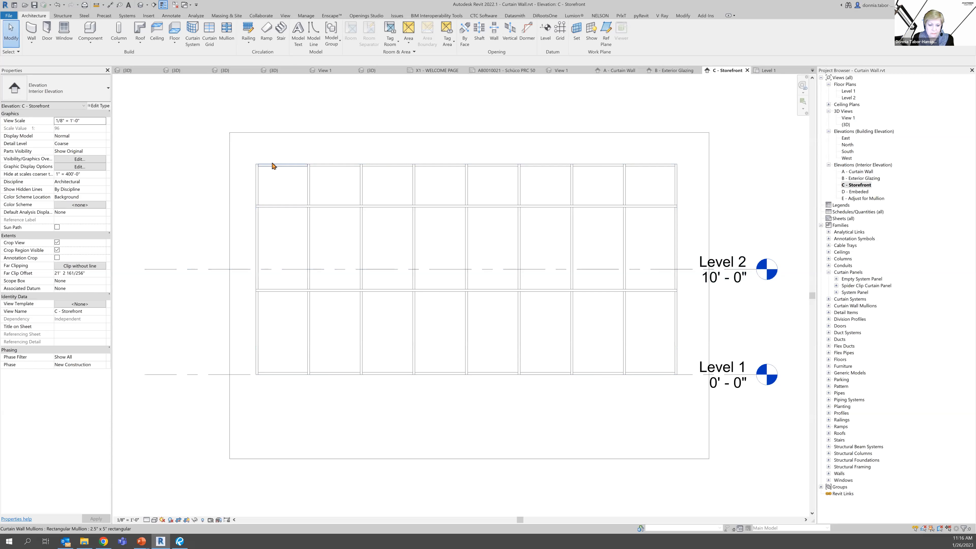
# Set the storefront curtain wall's vertical grid justification to End
pyautogui.click(257, 165)
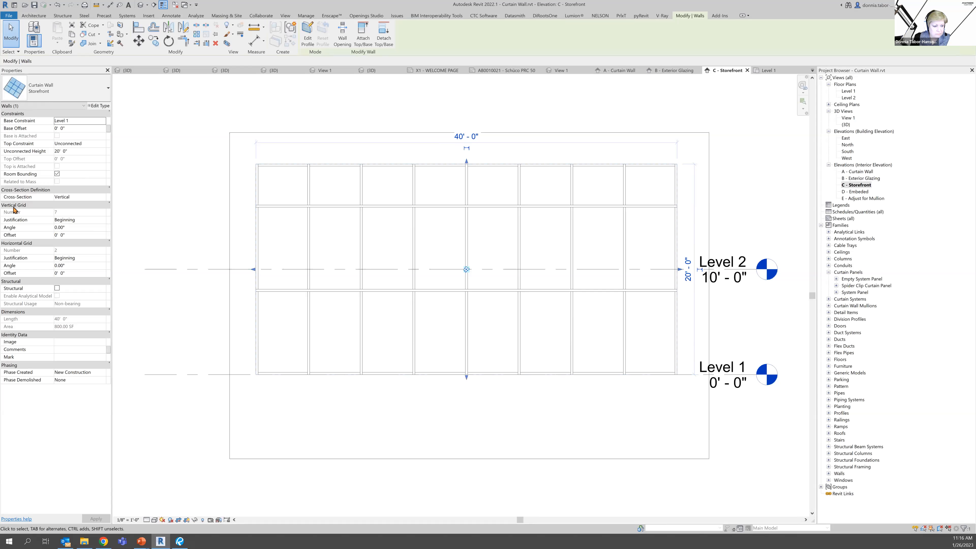
pyautogui.click(88, 221)
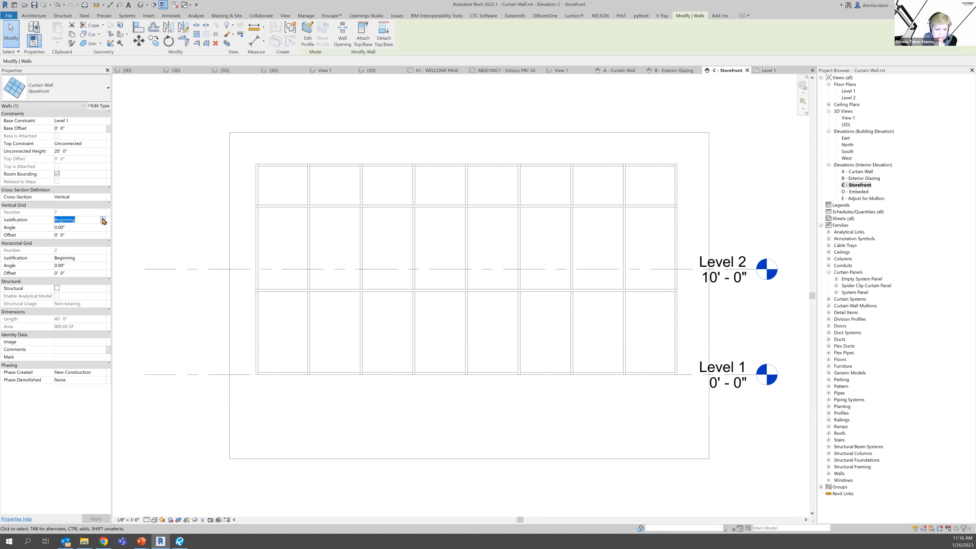
pyautogui.click(104, 220)
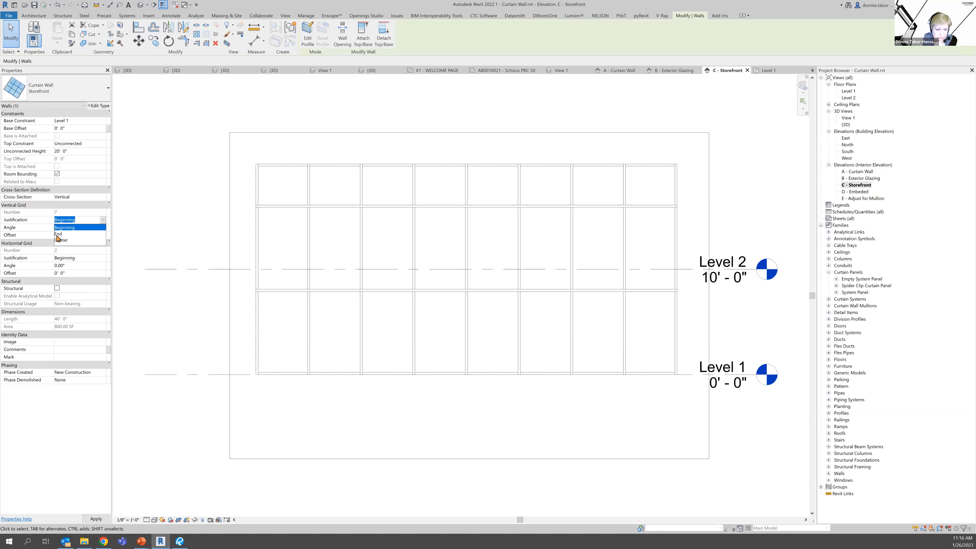
pyautogui.click(58, 234)
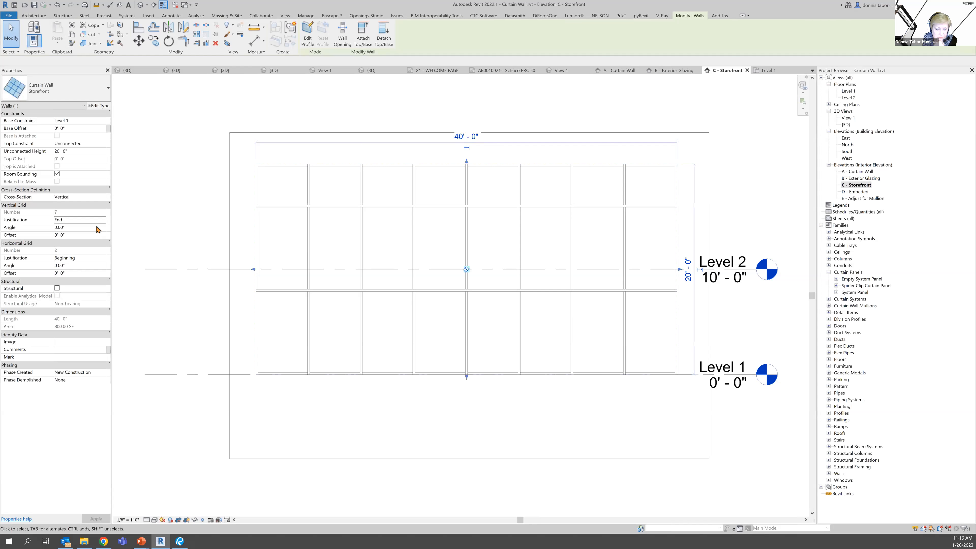
pyautogui.press('Escape')
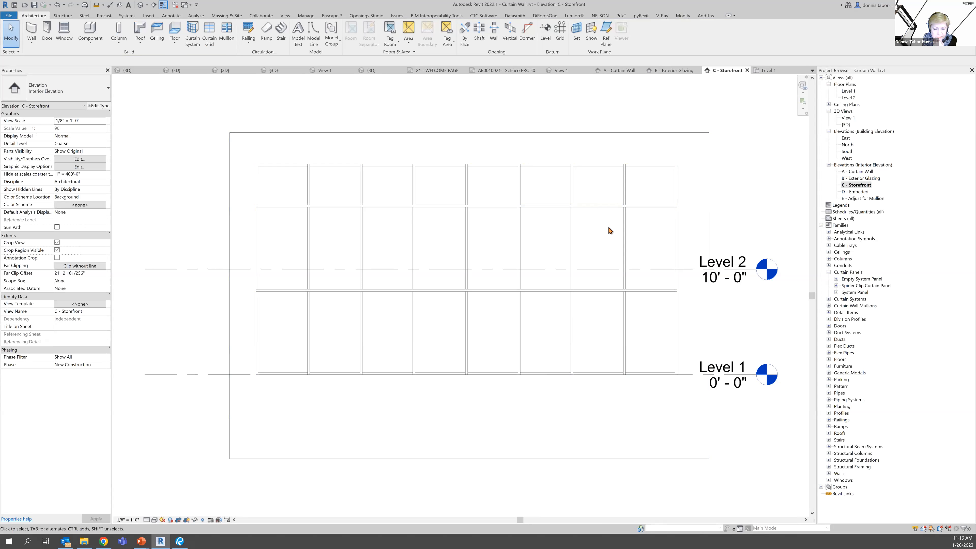
# Shorten the storefront curtain wall from its right end to a length of 37'-0"
pyautogui.click(678, 236)
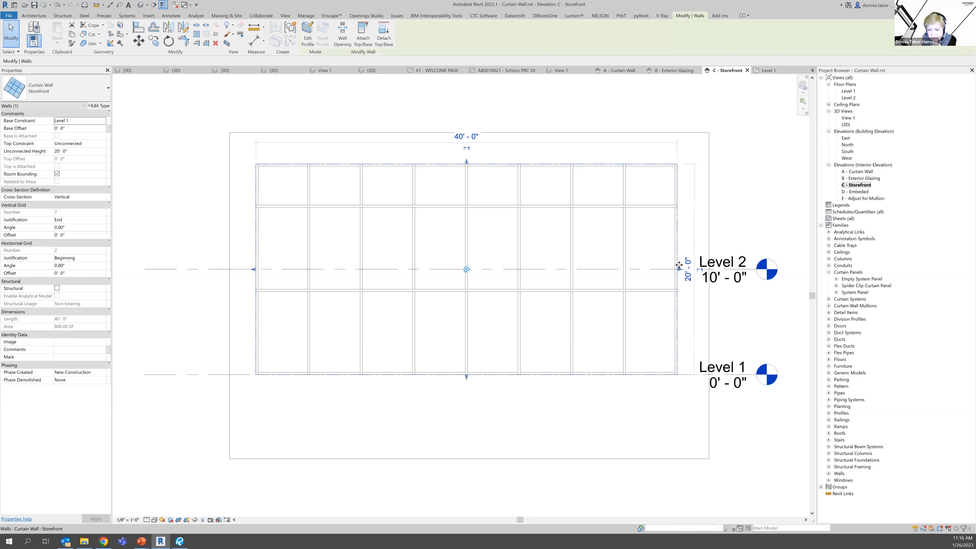
pyautogui.moveTo(680, 270); pyautogui.dragTo(646, 267)
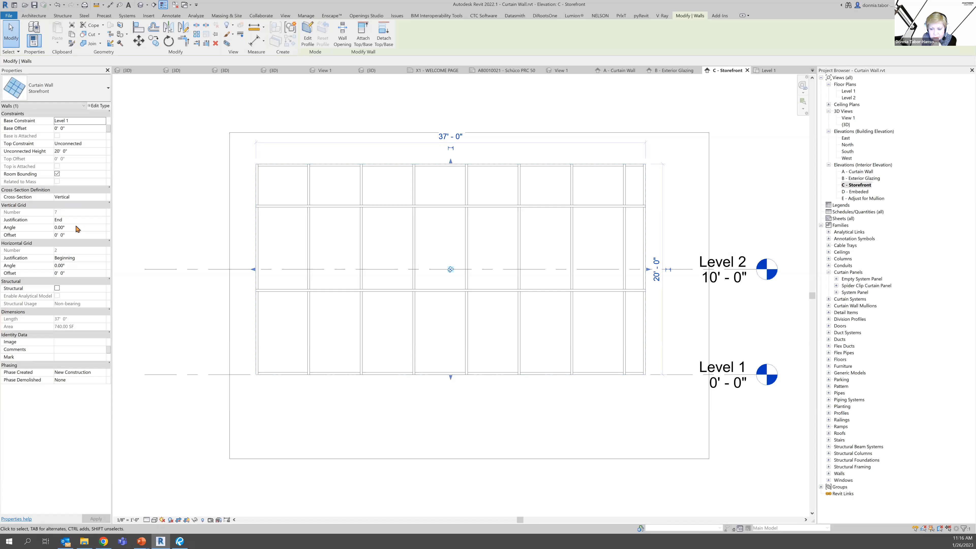
# Change the shortened storefront wall's vertical grid justification to Center
pyautogui.click(103, 221)
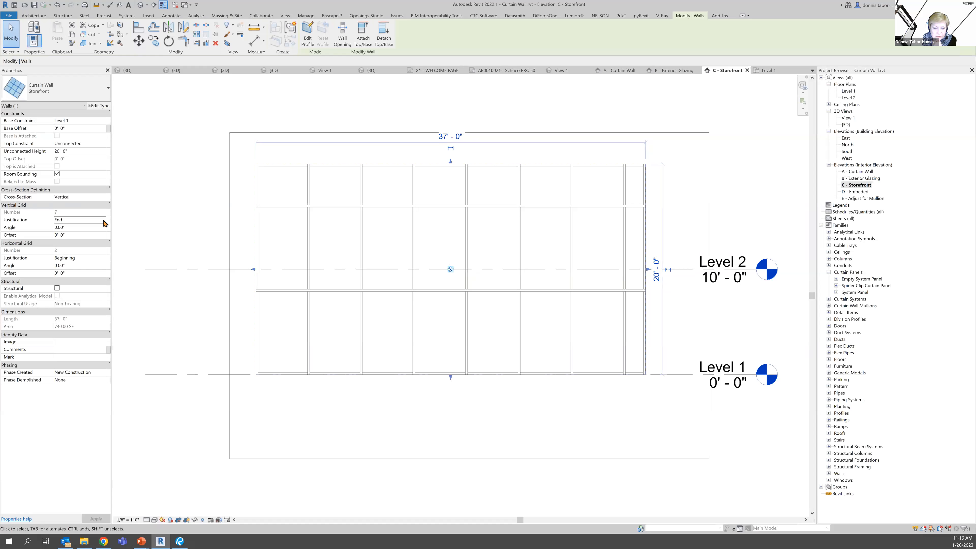
pyautogui.click(103, 221)
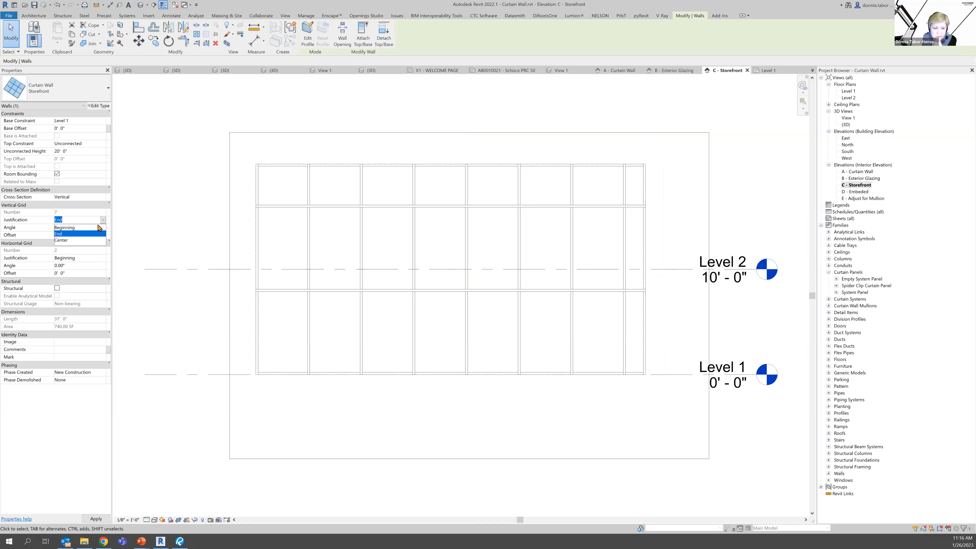
pyautogui.click(63, 240)
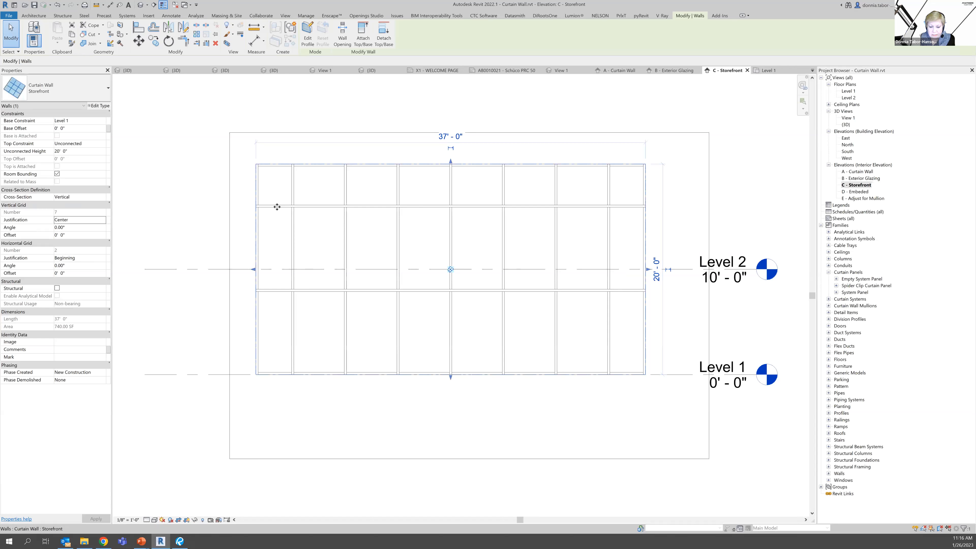
# Set the vertical grid justification of the 37'-0" storefront wall to Beginning
pyautogui.click(102, 221)
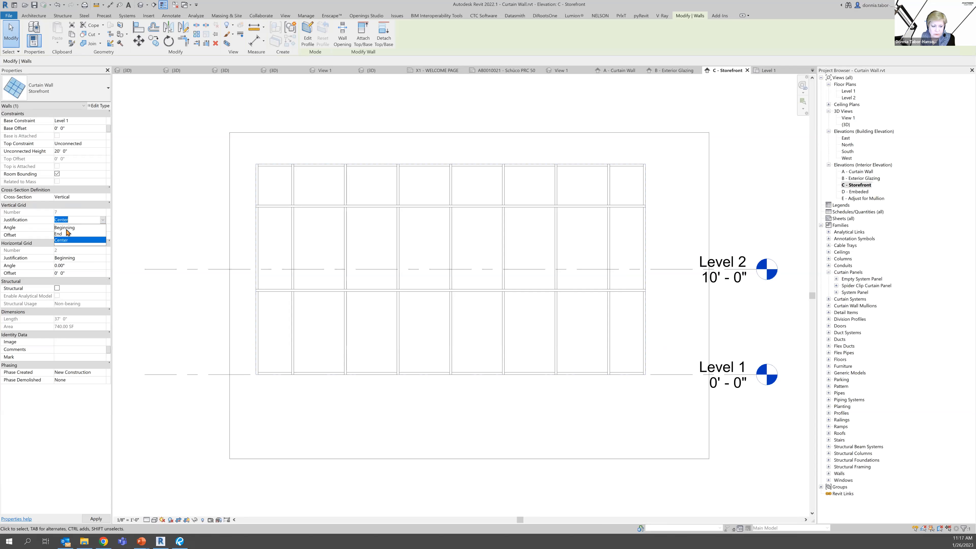
pyautogui.click(65, 228)
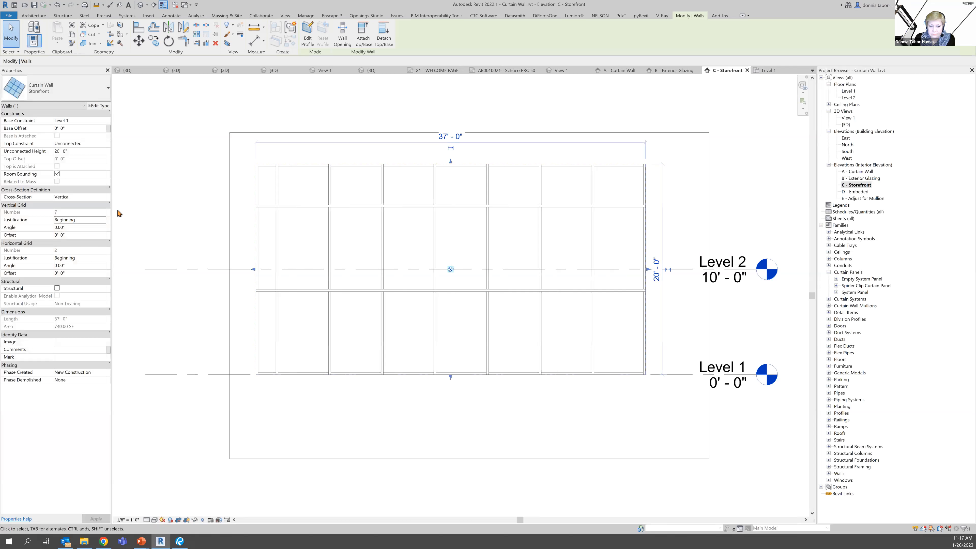
pyautogui.click(99, 221)
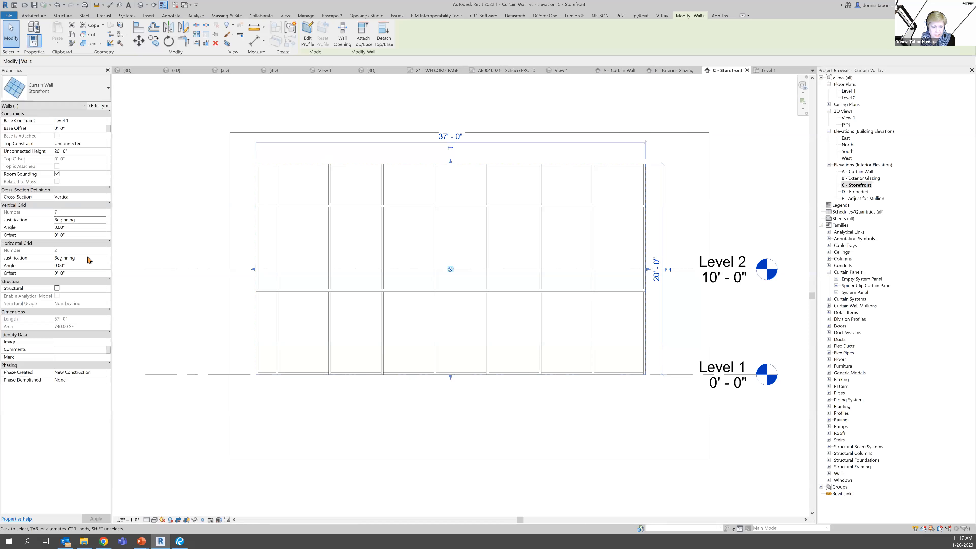
# Set the storefront curtain wall's horizontal grid justification to Center
pyautogui.click(100, 258)
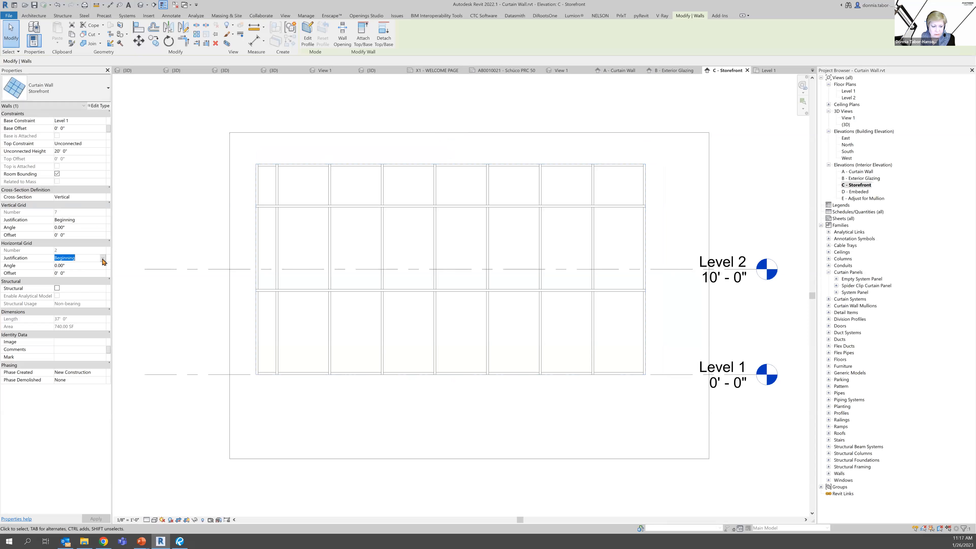
pyautogui.click(103, 259)
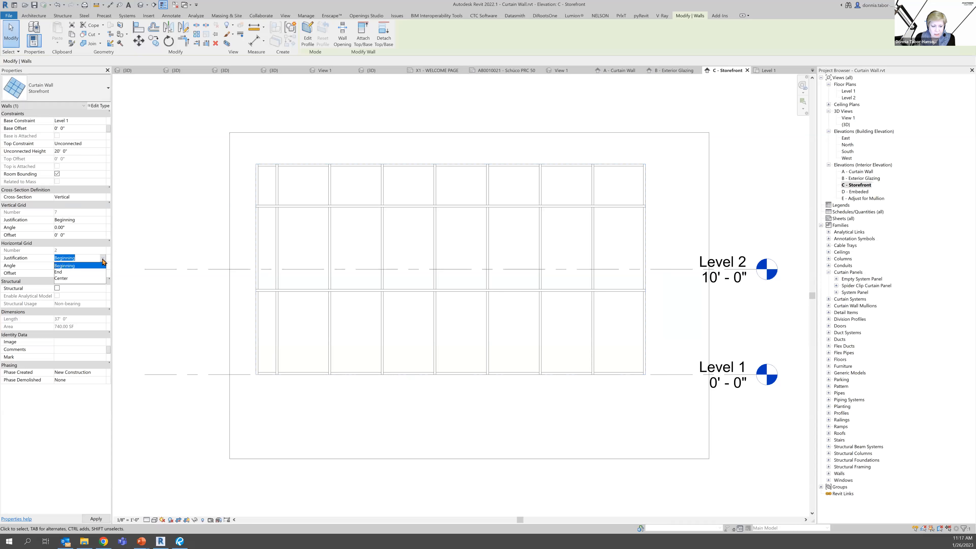
pyautogui.click(65, 278)
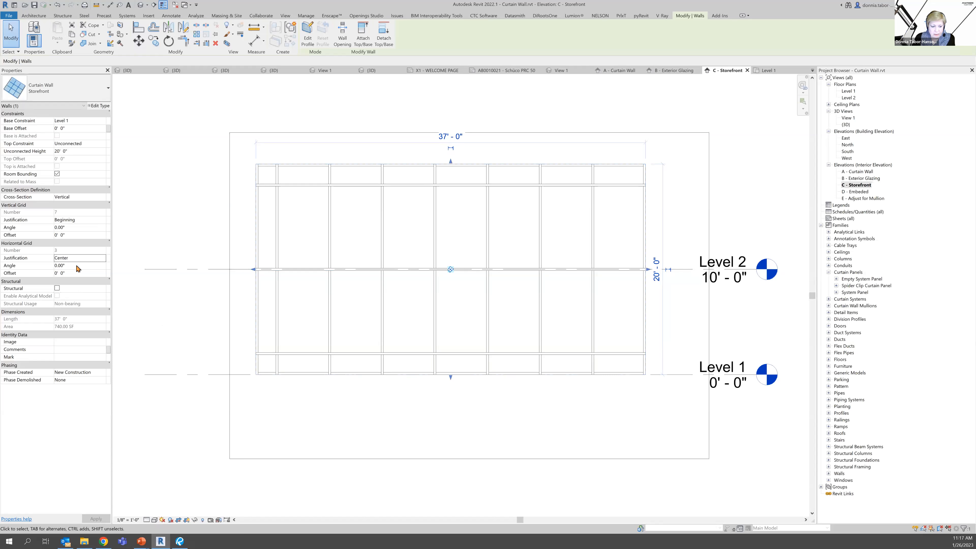
# Change the storefront wall's horizontal grid justification to End
pyautogui.click(98, 258)
pyautogui.click(103, 258)
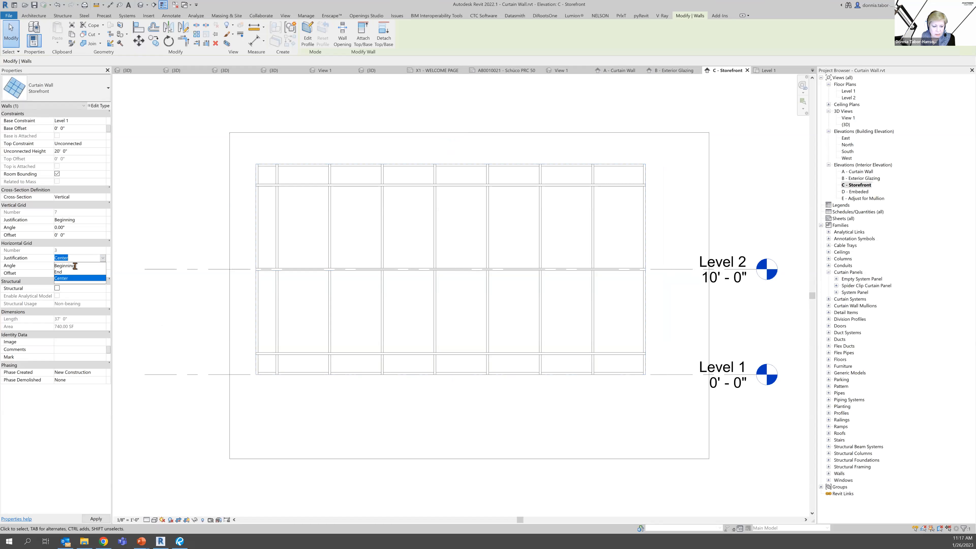
pyautogui.click(60, 271)
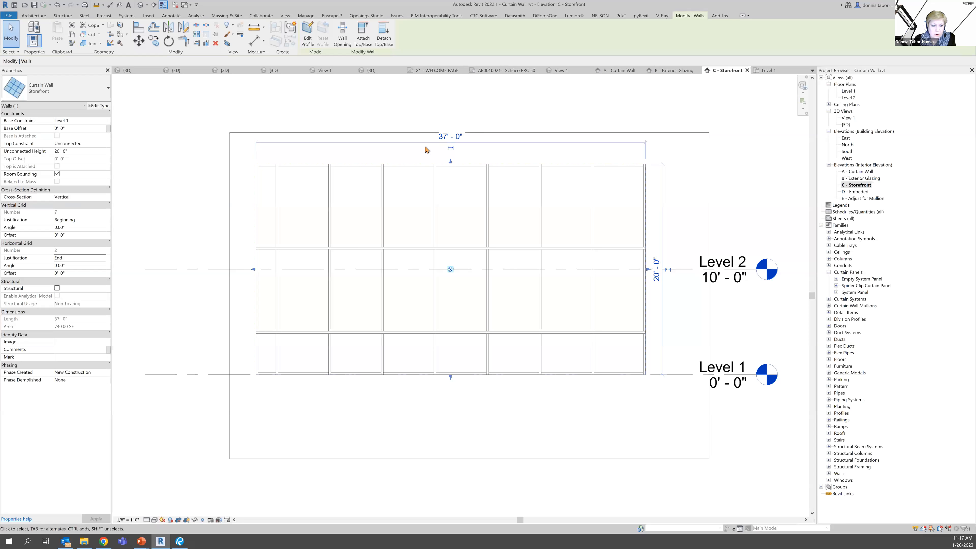
# Draw a horizontal storefront curtain wall about 37'-4" long on the Level 1 floor plan, just below the long brick wall
pyautogui.doubleClick(849, 91)
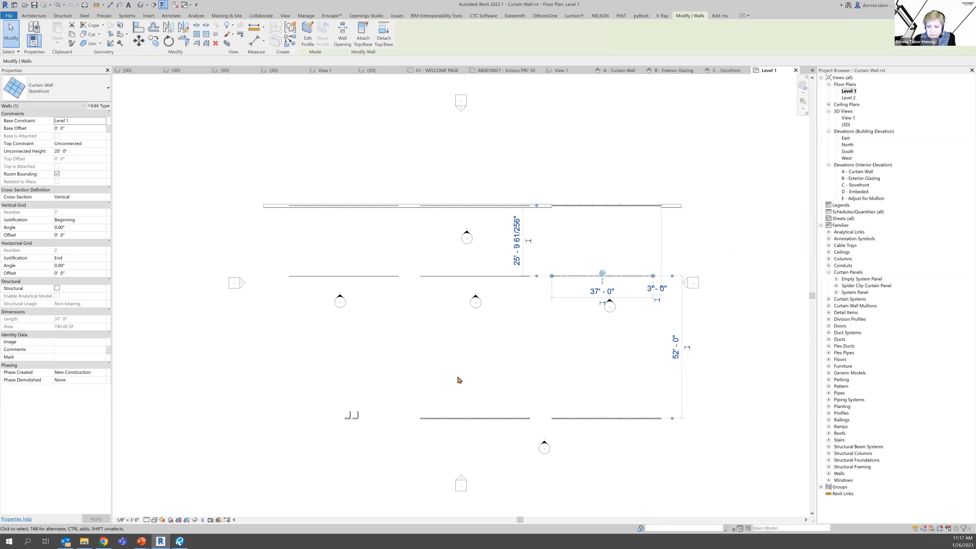
pyautogui.press('Escape')
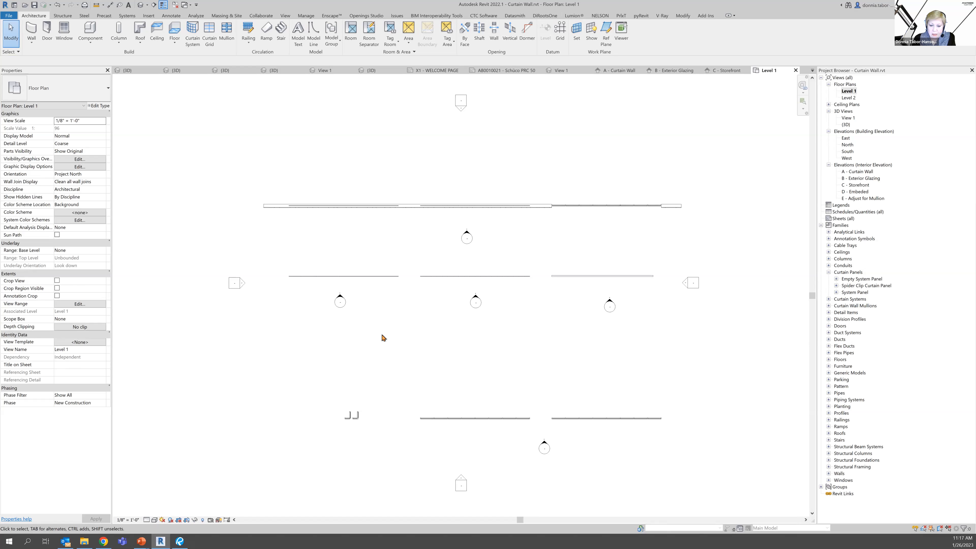
pyautogui.click(33, 45)
pyautogui.click(58, 54)
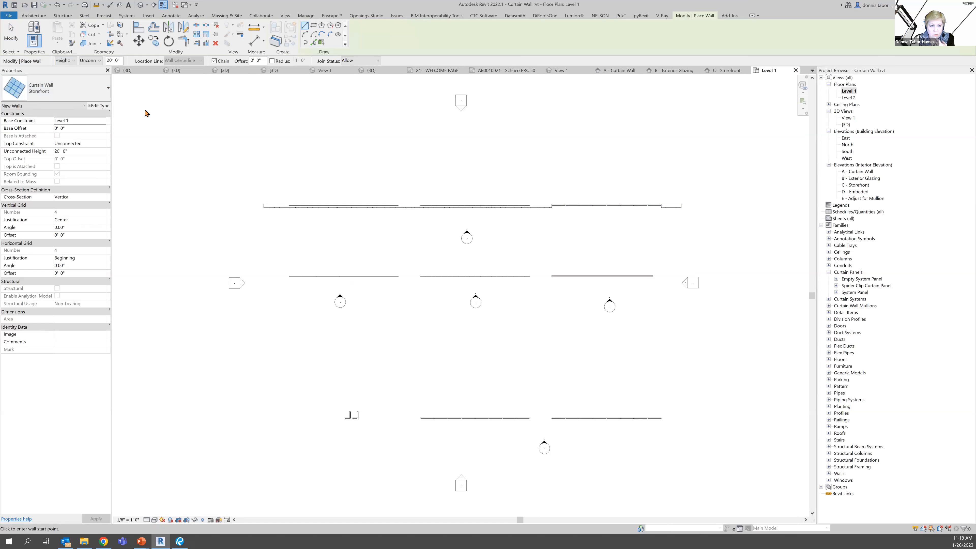
pyautogui.click(296, 228)
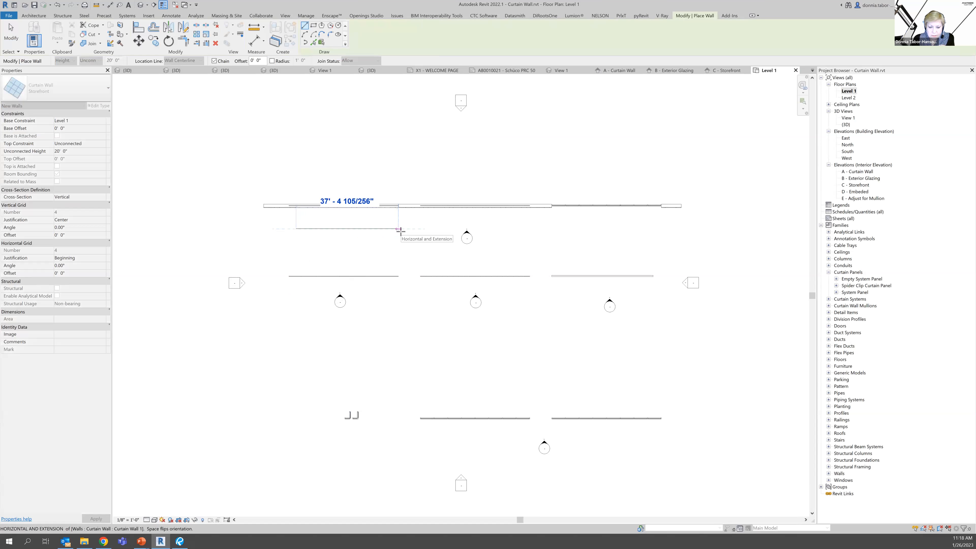
pyautogui.click(401, 259)
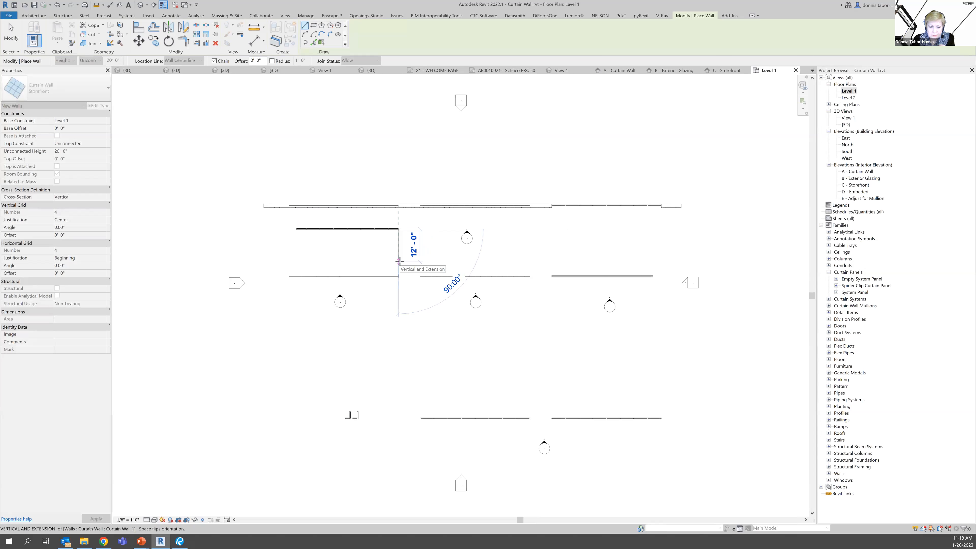
pyautogui.press('Escape')
pyautogui.press('Escape')
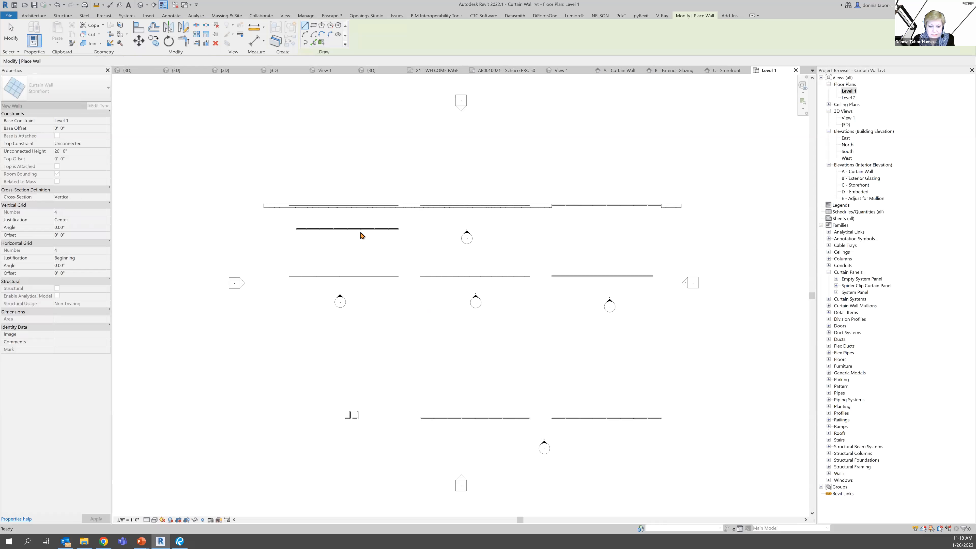
# Draw a chain of three exterior brick-and-CMU walls of the same type as the long wall, east of the existing walls on Level 1
pyautogui.click(267, 208)
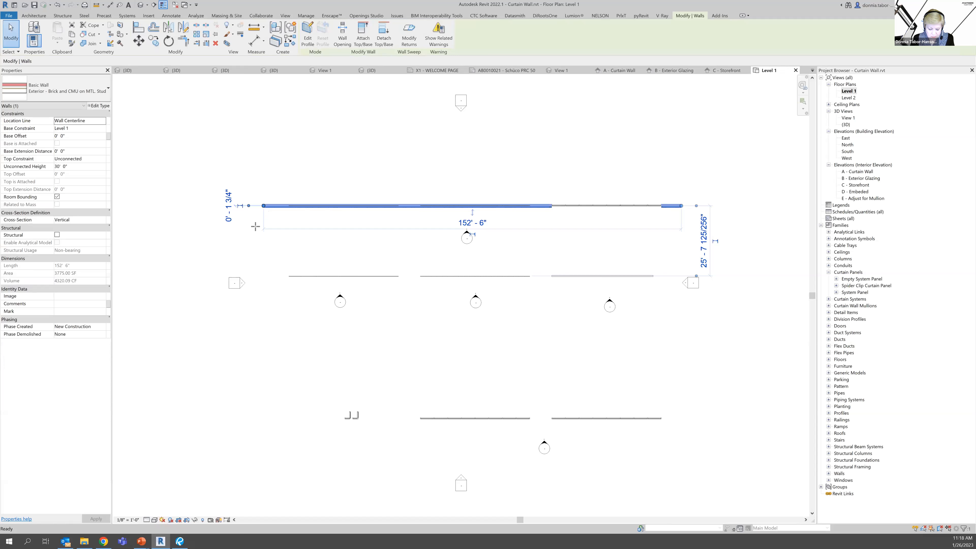
pyautogui.press('c')
pyautogui.press('s')
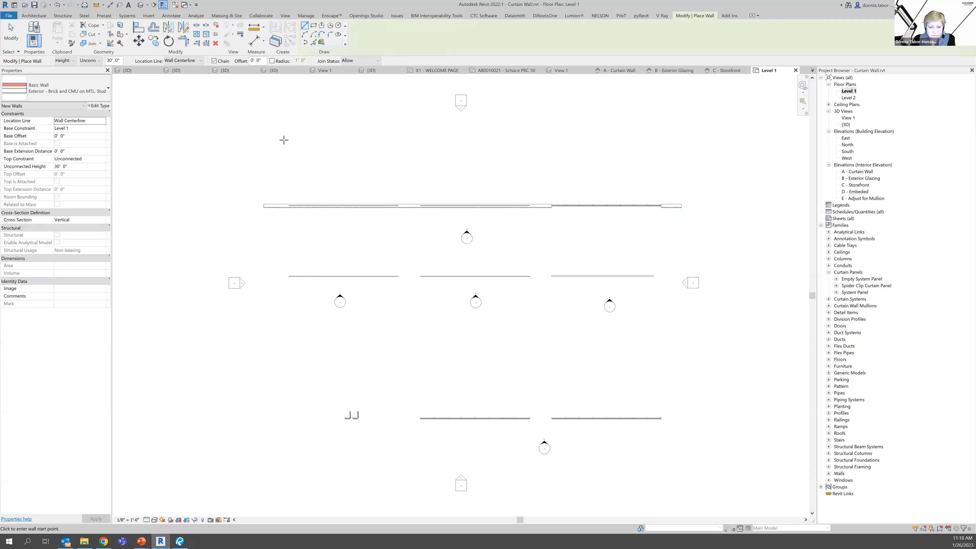
pyautogui.scroll(5, 275, 147)
pyautogui.scroll(-5, 297, 186)
pyautogui.scroll(-2, 309, 181)
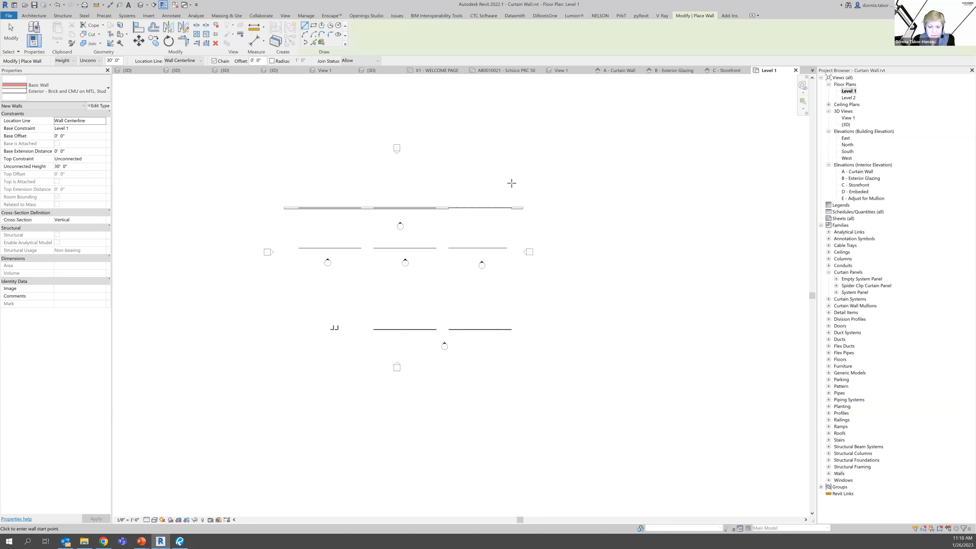
pyautogui.click(602, 196)
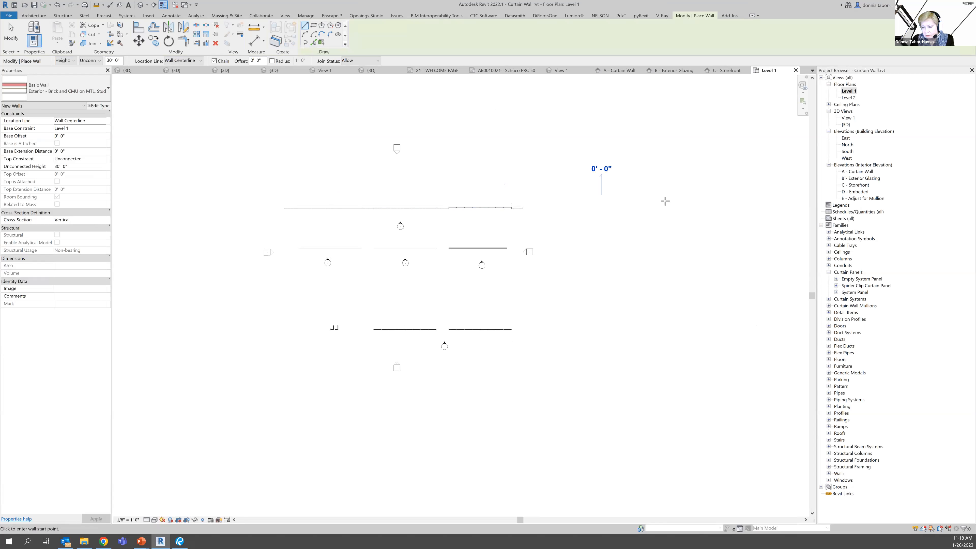
pyautogui.click(708, 196)
pyautogui.click(672, 251)
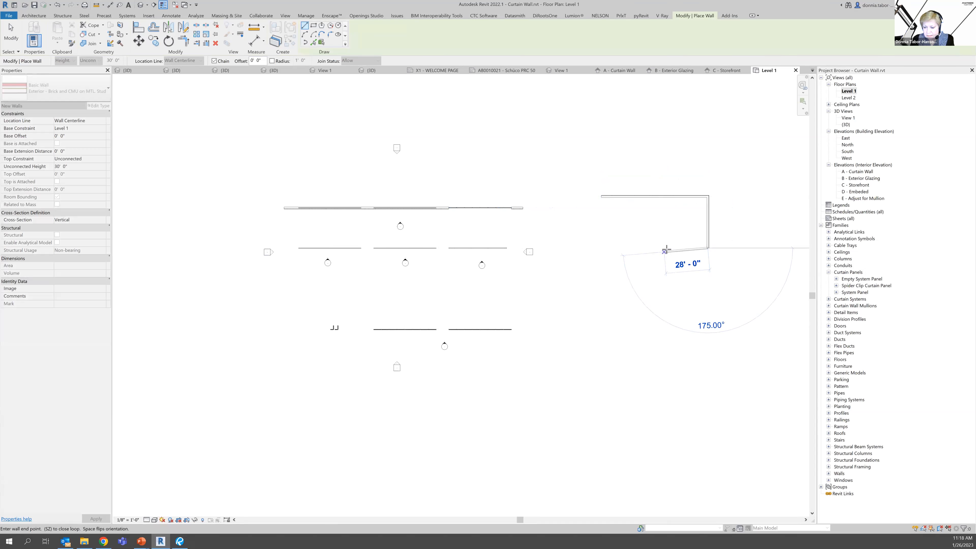
pyautogui.click(665, 249)
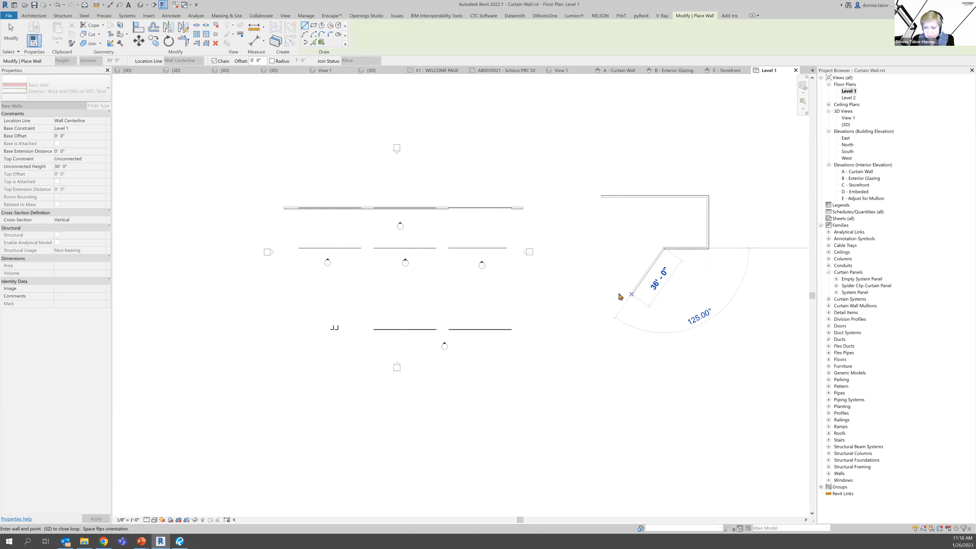
pyautogui.press('Escape')
pyautogui.press('Escape')
# In the 3D view, undo the wall, justification and curtain grid edits back through the sixth Curtain Grid entry in the undo history
pyautogui.click(143, 5)
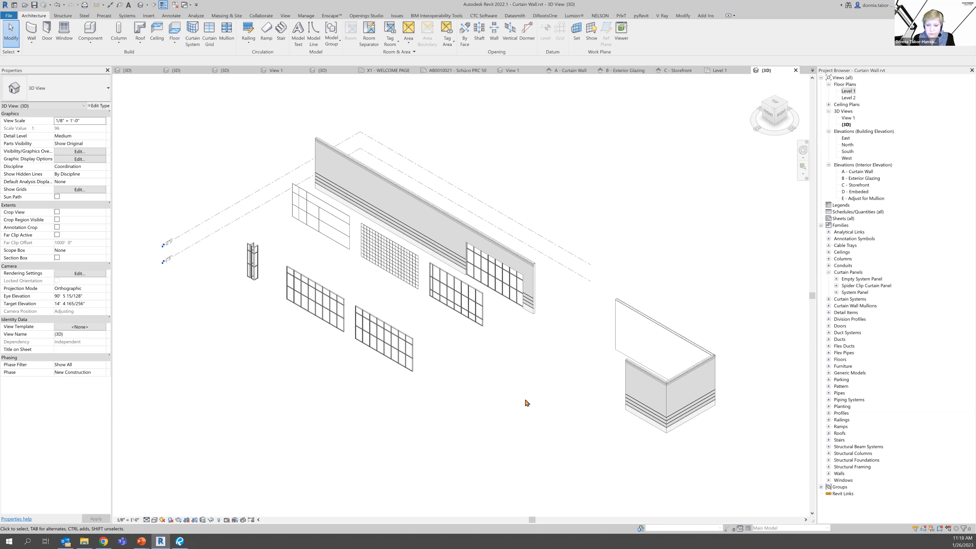
pyautogui.click(64, 5)
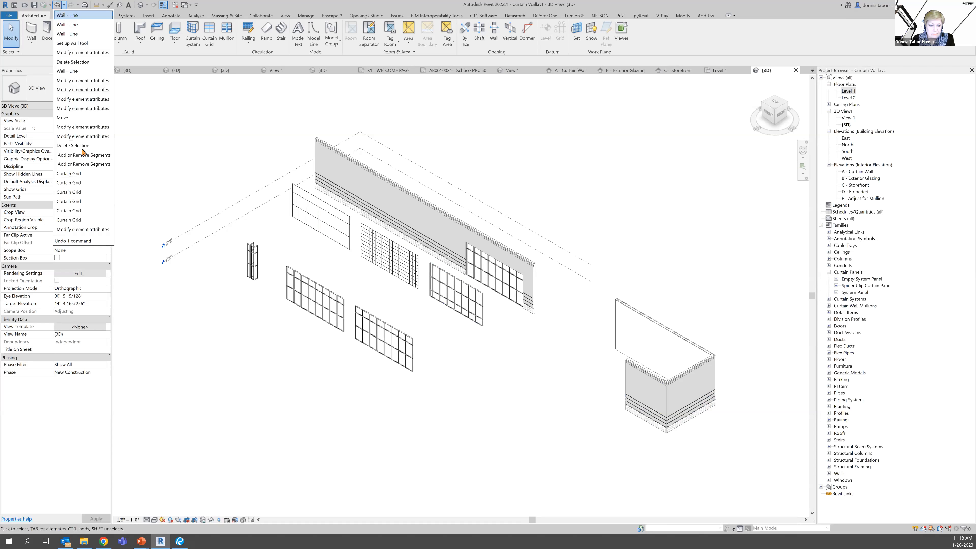
pyautogui.click(70, 221)
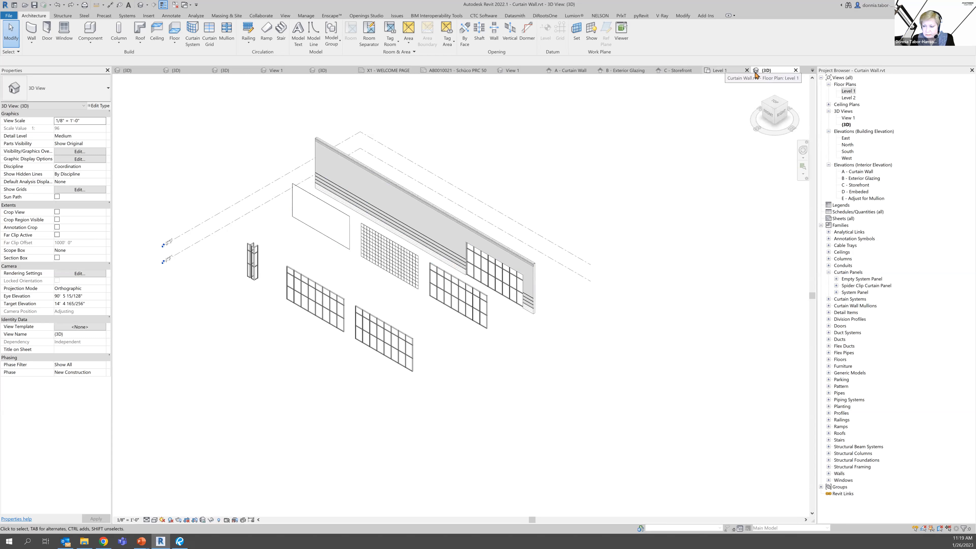
# Close the 3D view, return to the C - Storefront elevation and switch to the Grids slide in the presentation
pyautogui.click(796, 70)
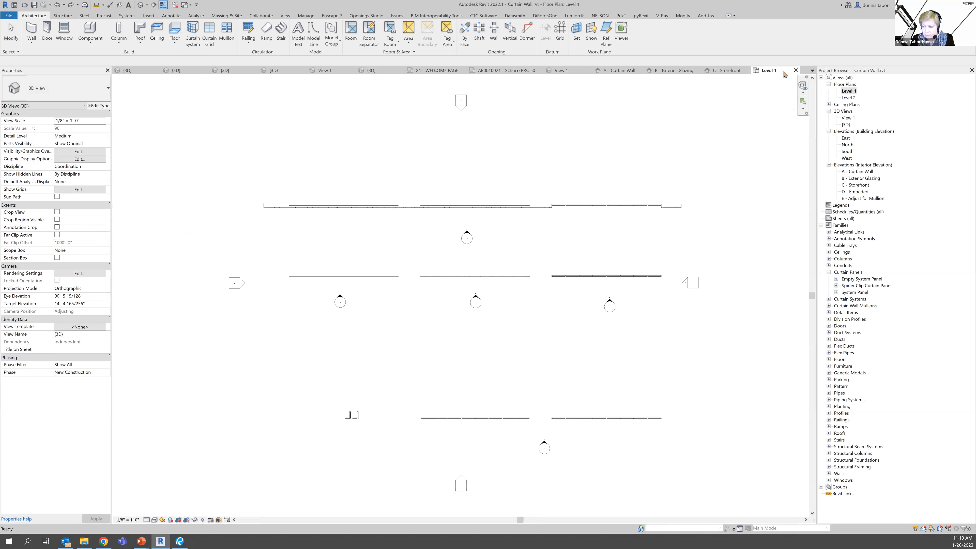
pyautogui.click(738, 71)
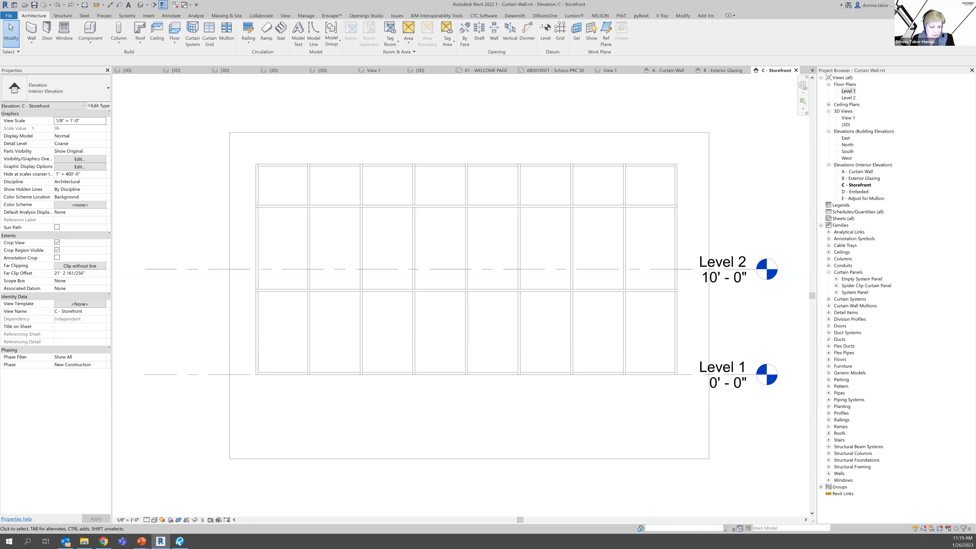
pyautogui.hotkey('alt', 'Tab')
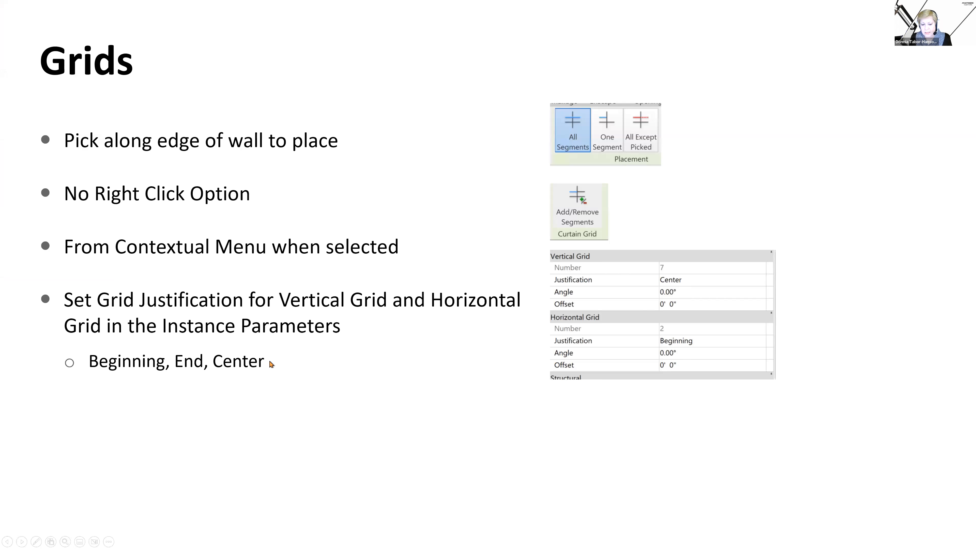
pyautogui.click(385, 377)
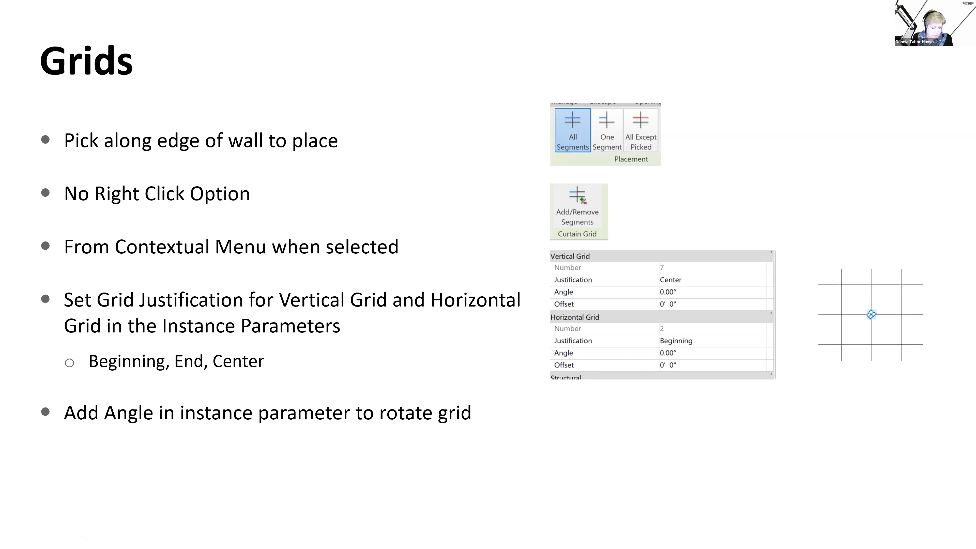
pyautogui.hotkey('alt', 'Tab')
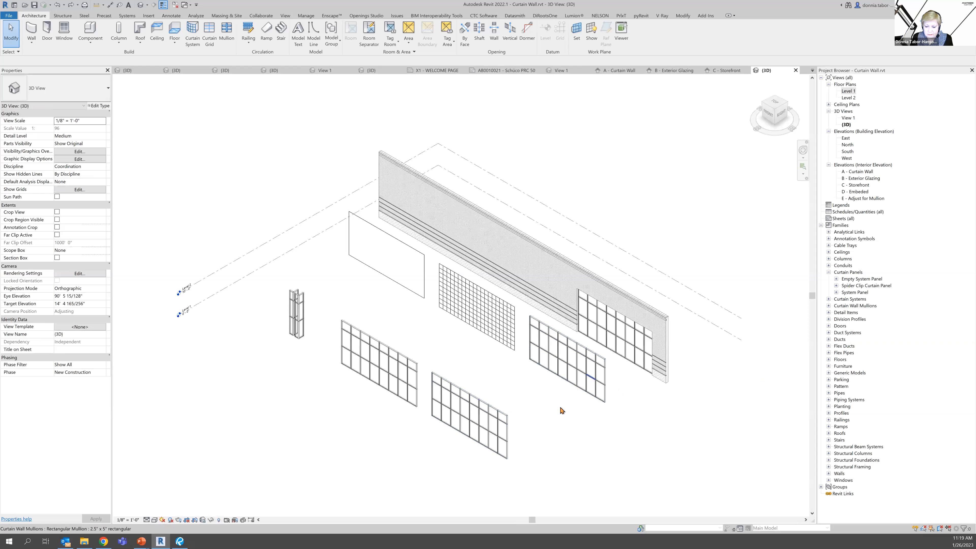
# Try a vertical grid angle of 45° in the storefront curtain wall's grid layout in the 3D view, and undo it
pyautogui.click(606, 404)
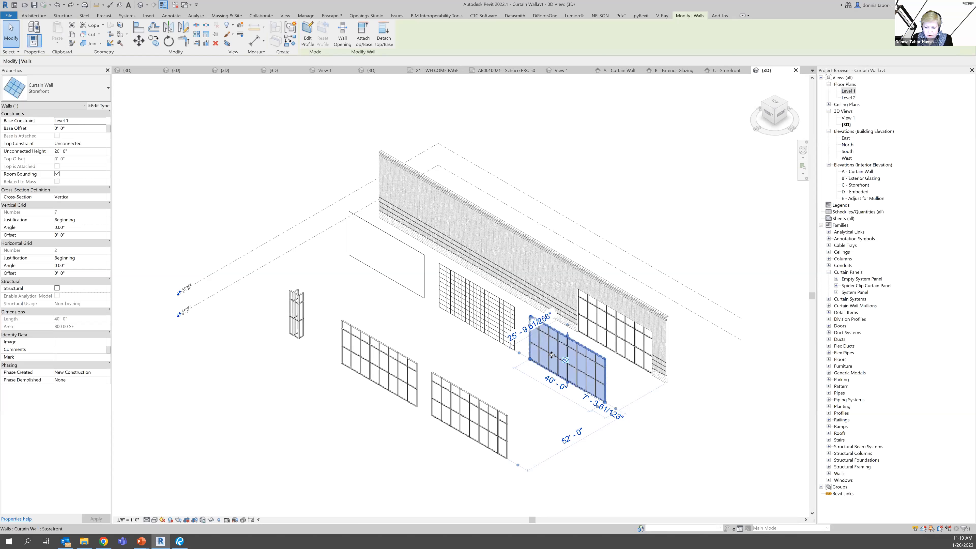
pyautogui.scroll(1, 566, 365)
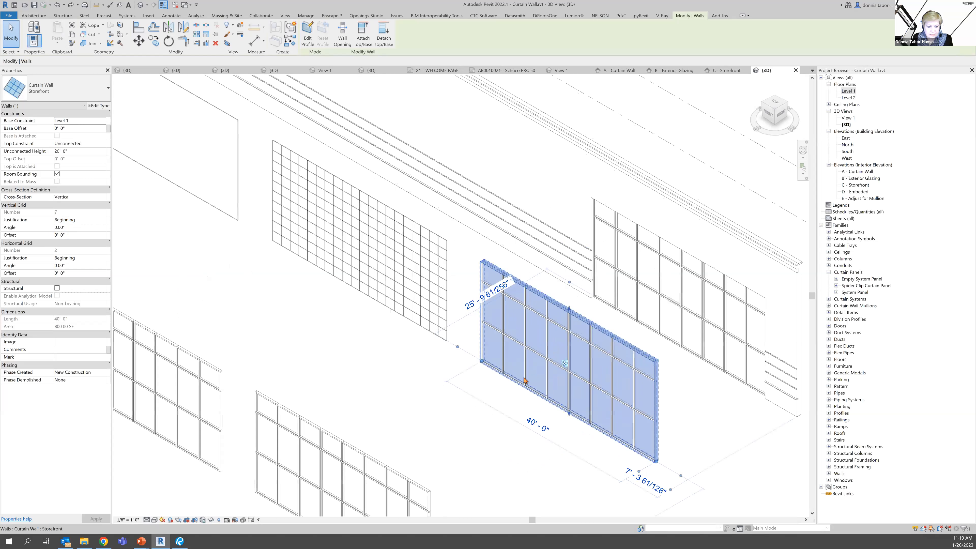
pyautogui.click(565, 364)
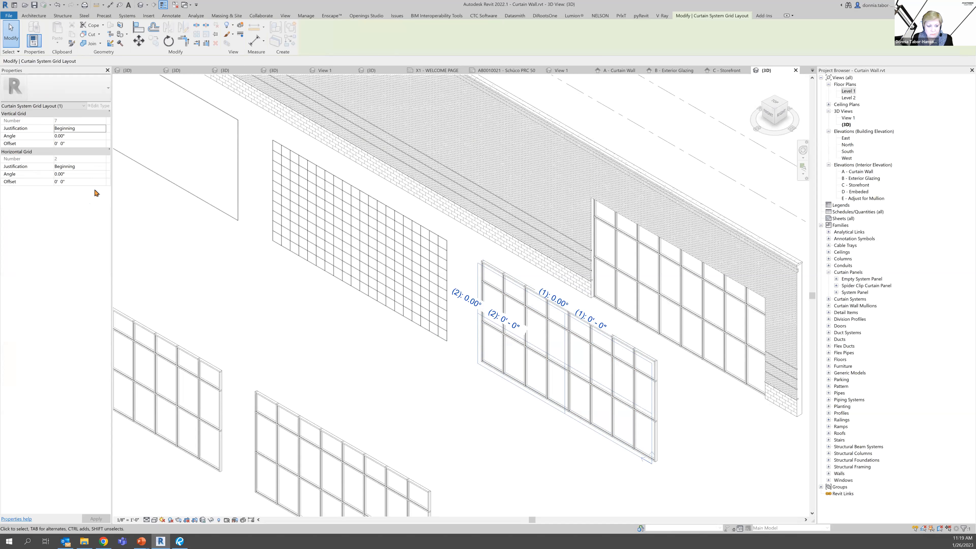
pyautogui.click(73, 135)
pyautogui.write('45')
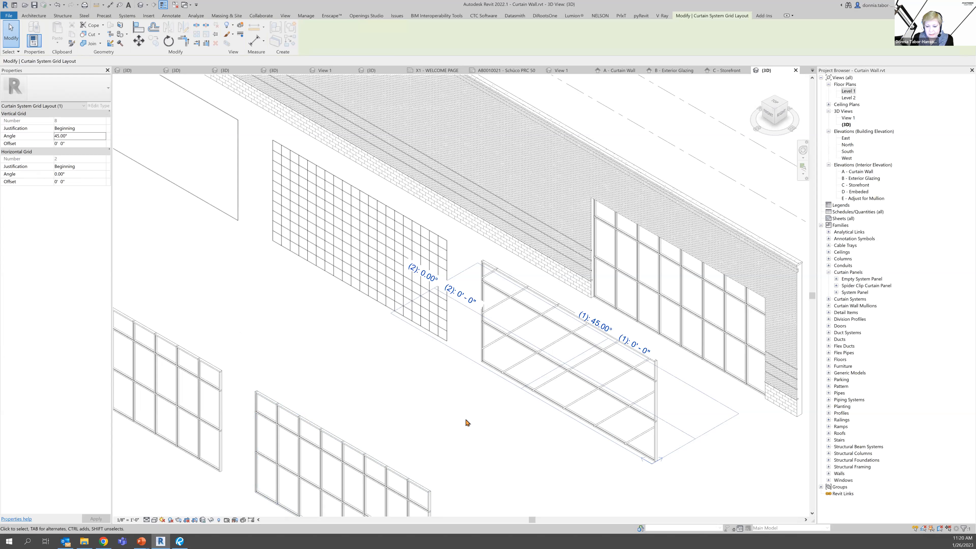
pyautogui.click(477, 428)
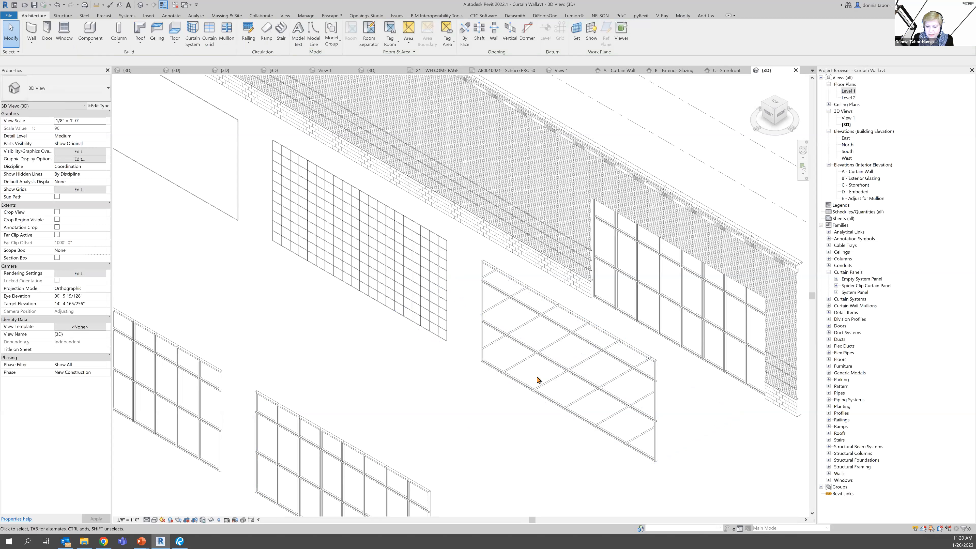
pyautogui.click(56, 5)
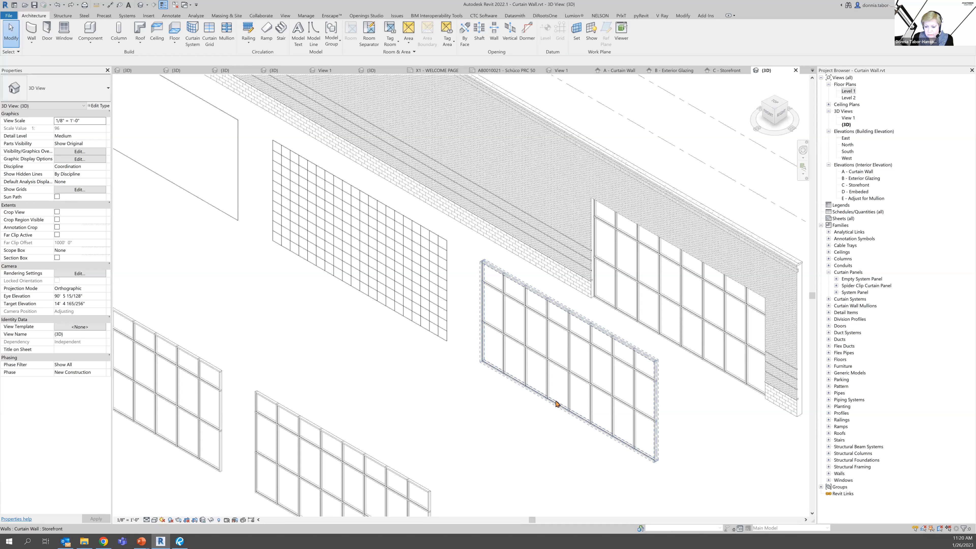
# Inspect the storefront wall's grid layout controls for angle and offset, and return to the Grids slide in the presentation
pyautogui.click(566, 372)
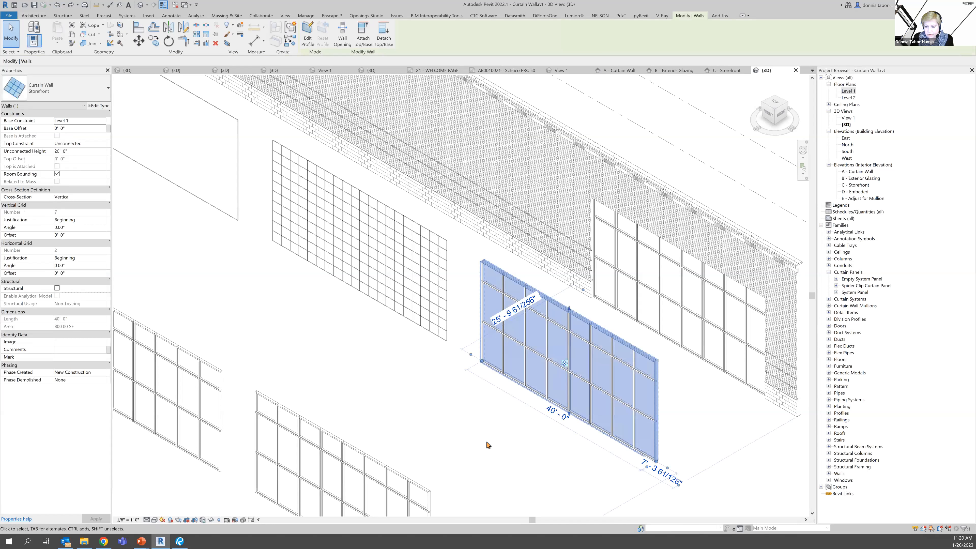
pyautogui.click(565, 367)
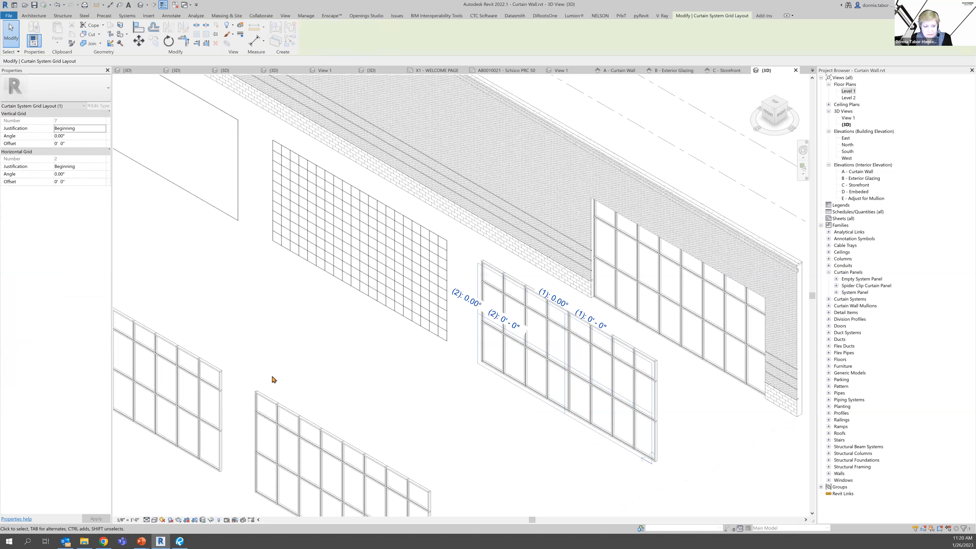
pyautogui.click(514, 390)
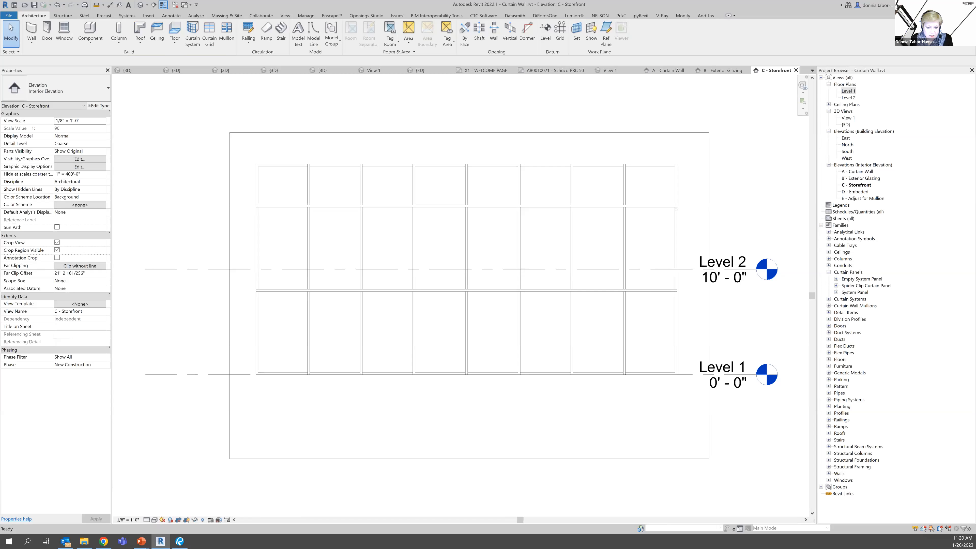
pyautogui.hotkey('alt', 'Tab')
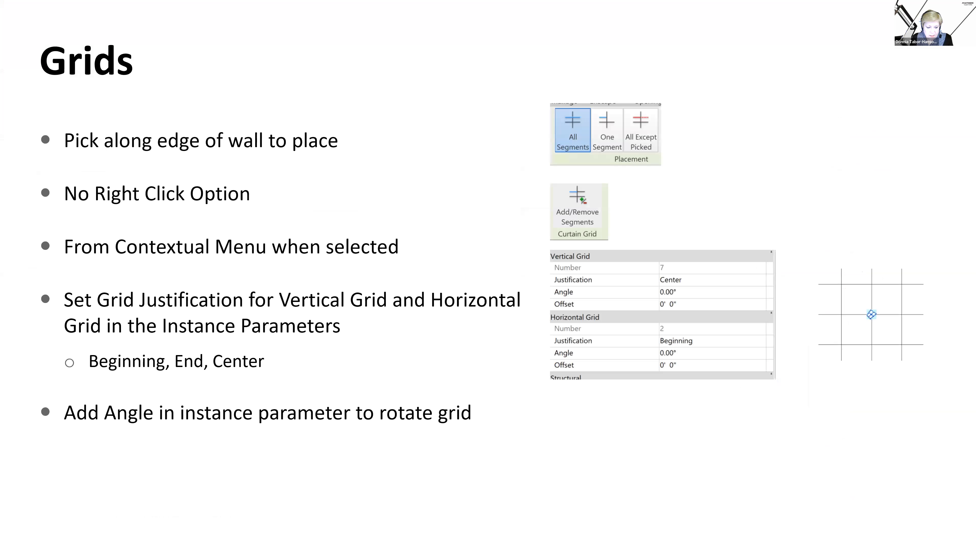
# Reveal the grid offset bullet on the Grids slide, and switch to the C - Storefront elevation in Revit
pyautogui.click(186, 387)
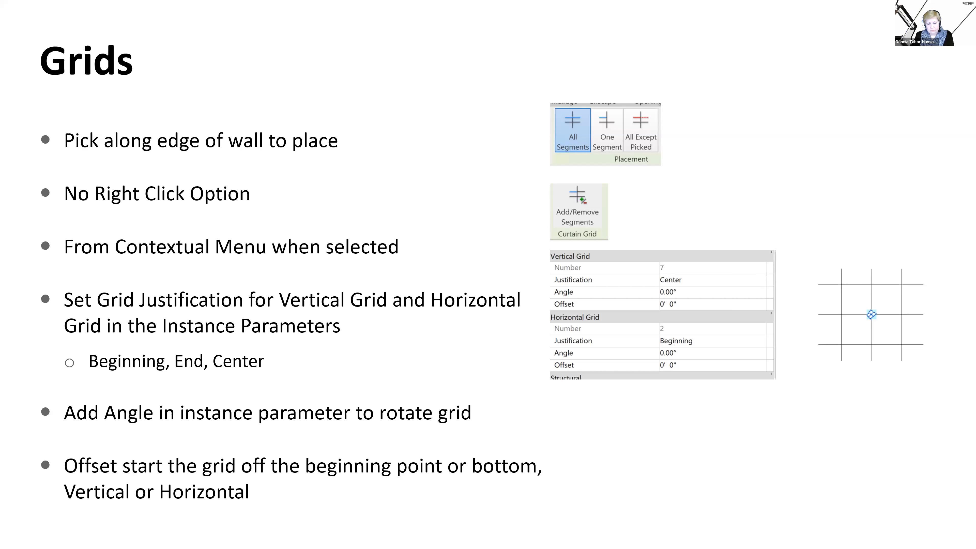
pyautogui.press('Left')
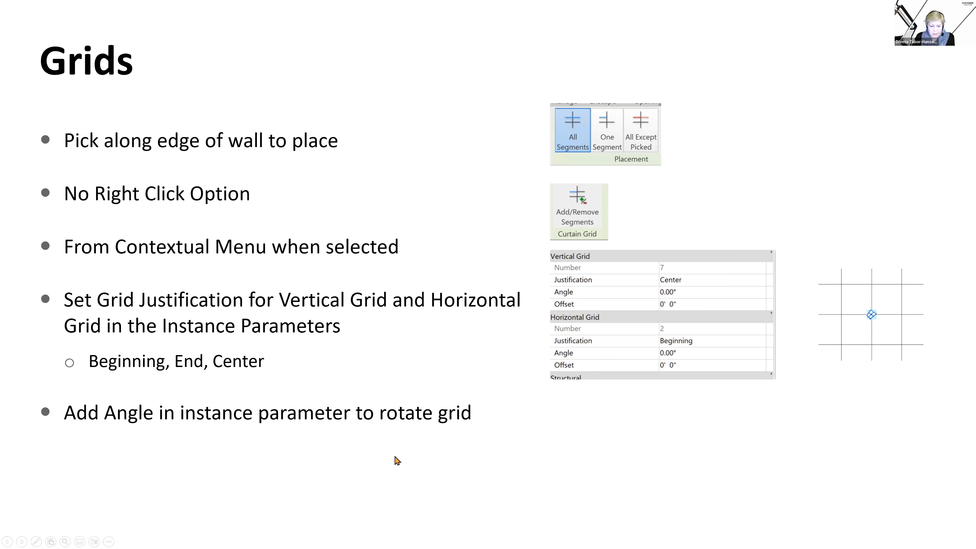
pyautogui.press('Right')
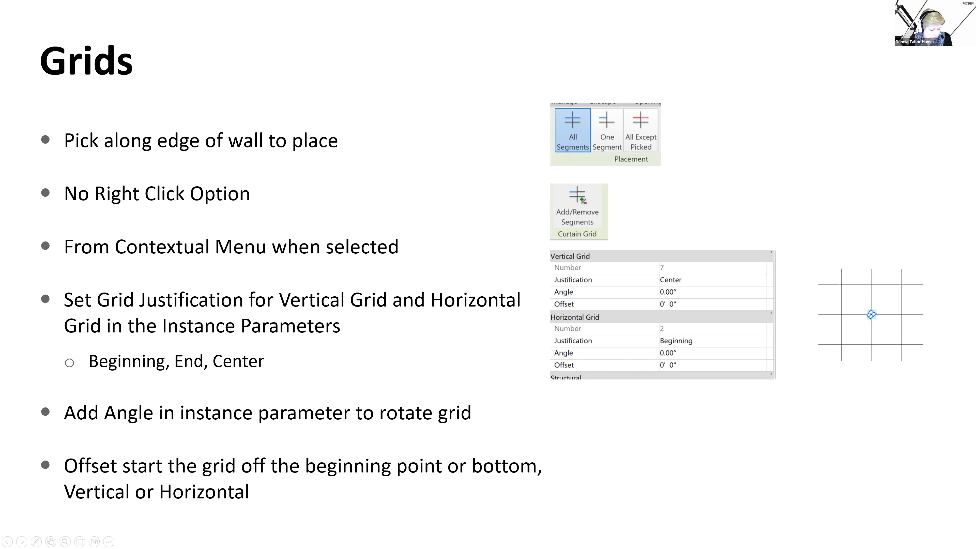
pyautogui.hotkey('alt', 'Tab')
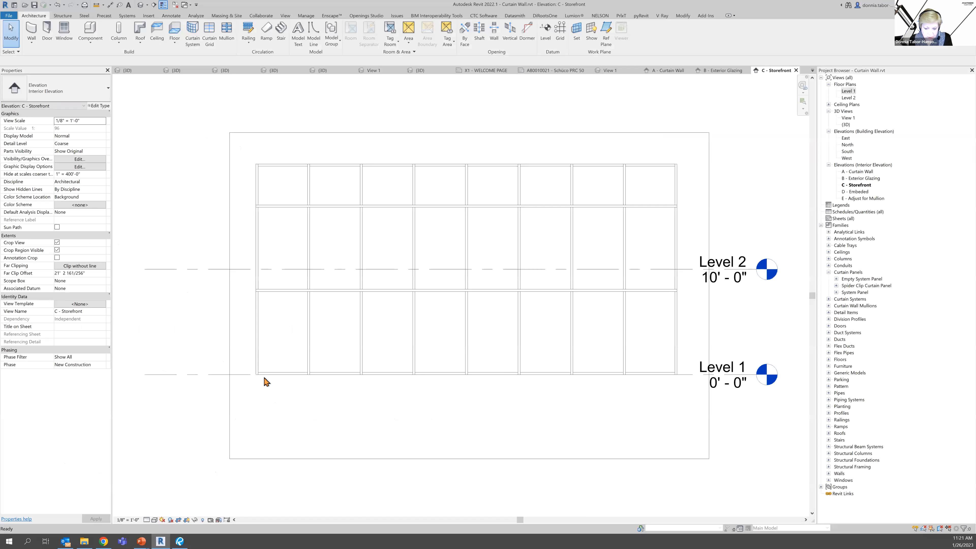
# Try a vertical grid offset of 2' on the storefront curtain wall
pyautogui.click(166, 380)
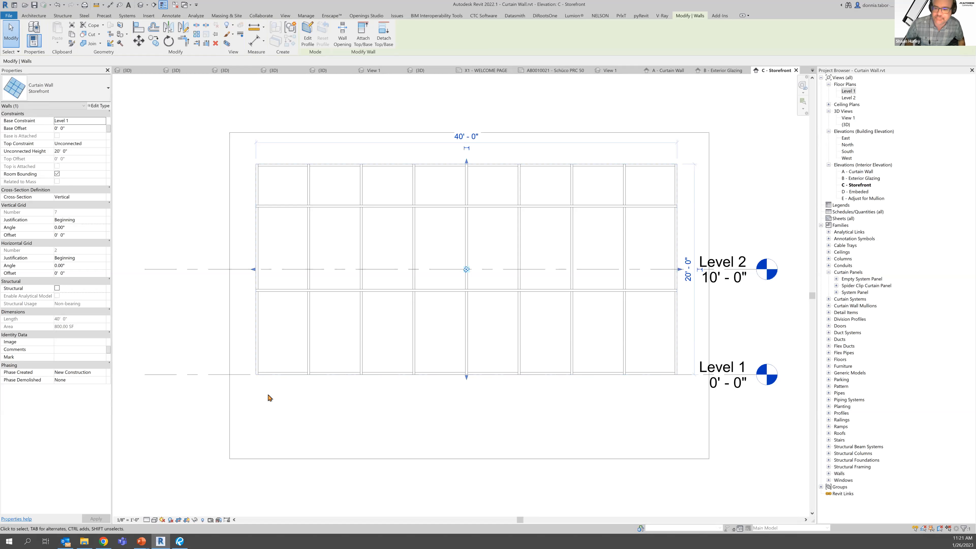
pyautogui.click(271, 382)
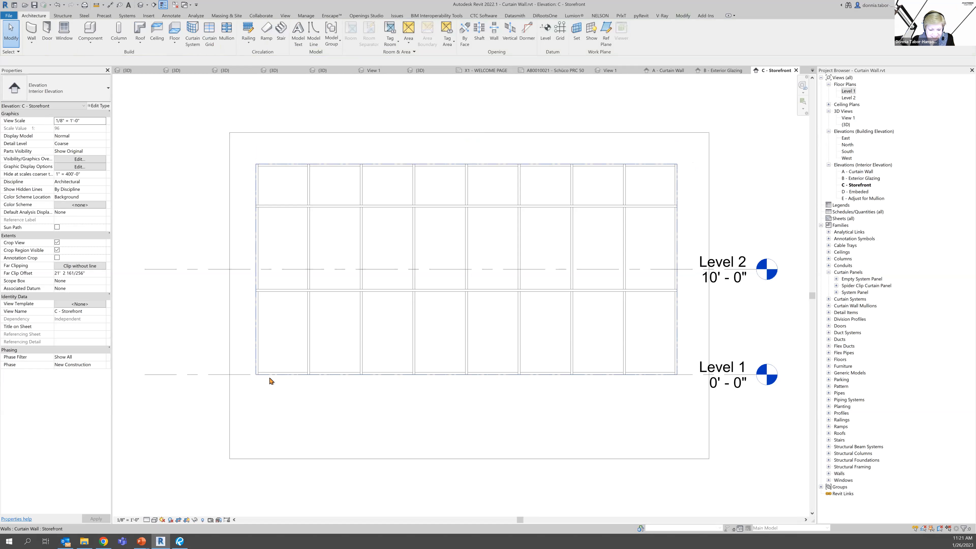
pyautogui.click(271, 382)
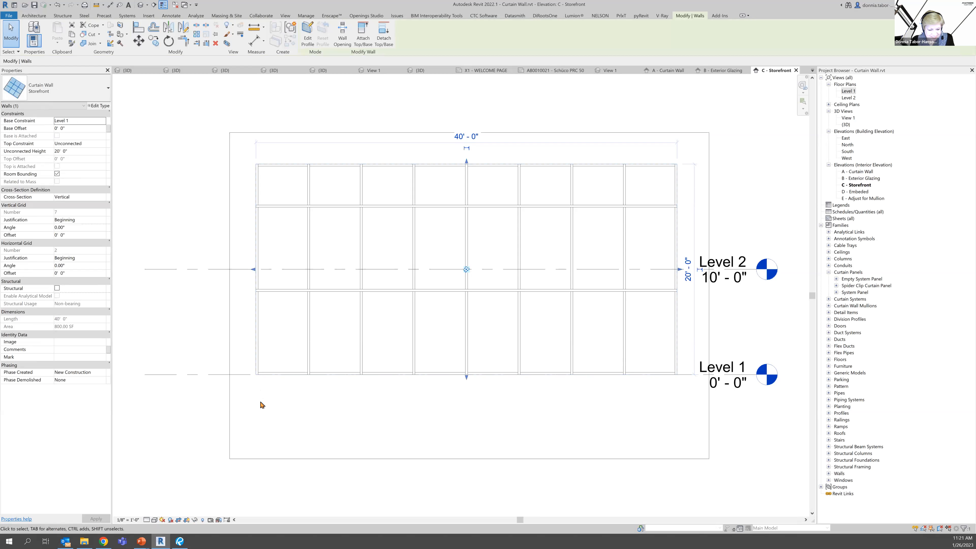
pyautogui.click(79, 235)
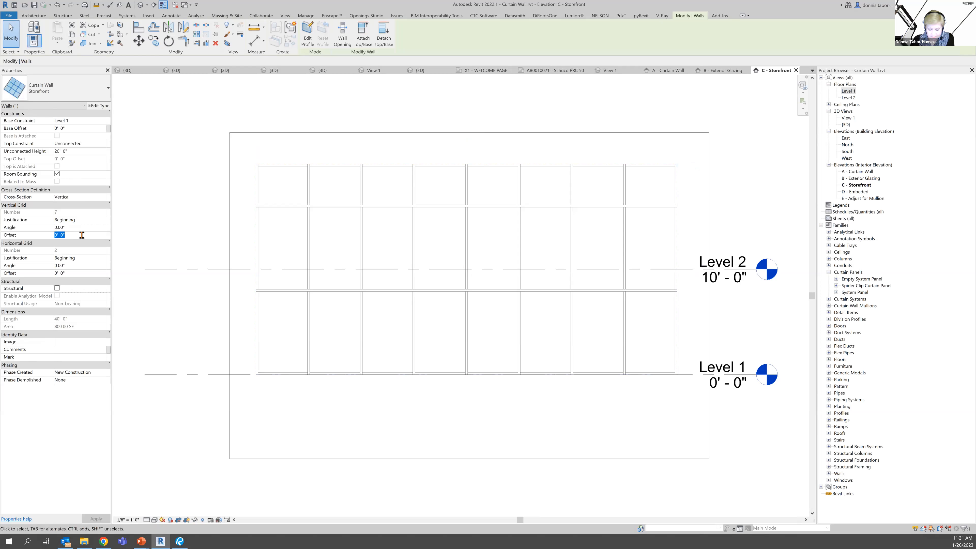
pyautogui.write('2')
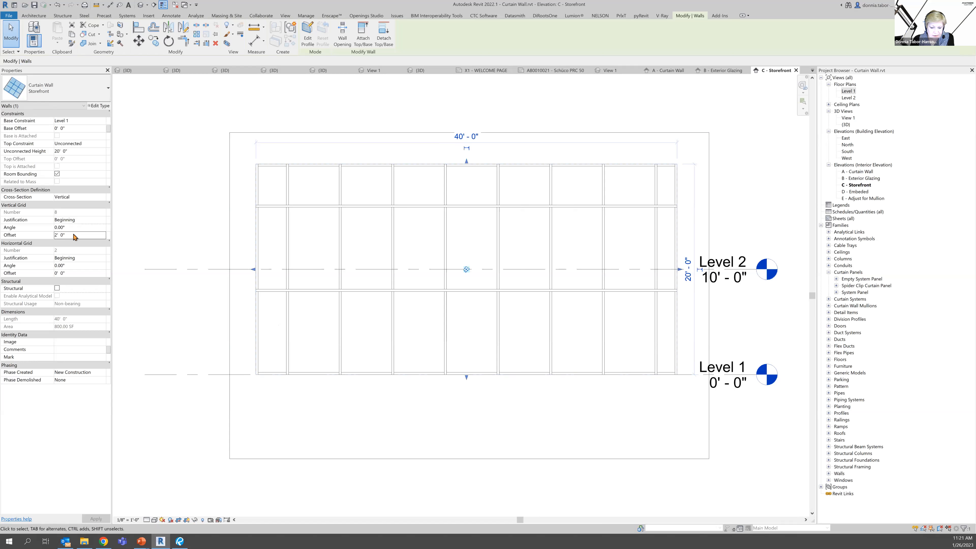
# Try a horizontal grid offset of 2' on the storefront wall, and undo the edits back through the sixth undo history entry
pyautogui.click(83, 274)
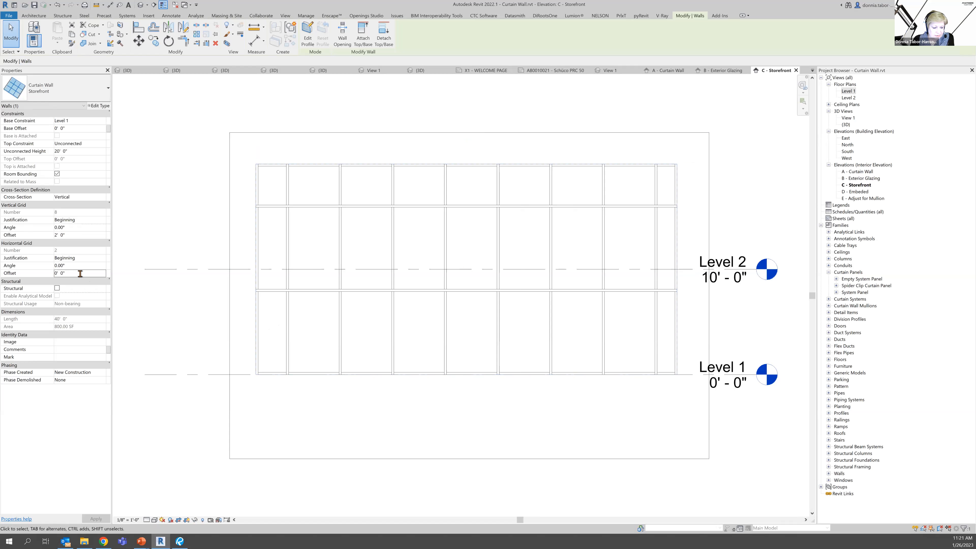
pyautogui.write('2')
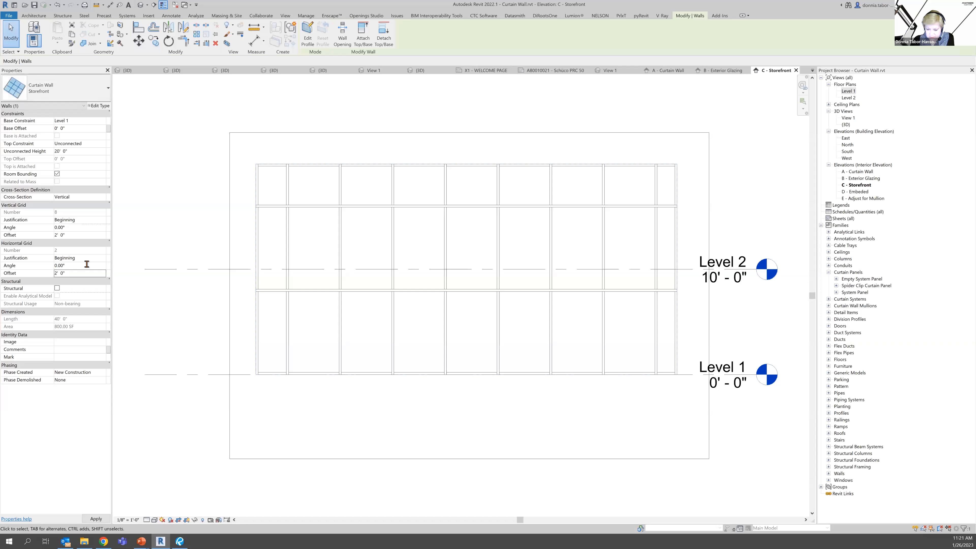
pyautogui.press('Return')
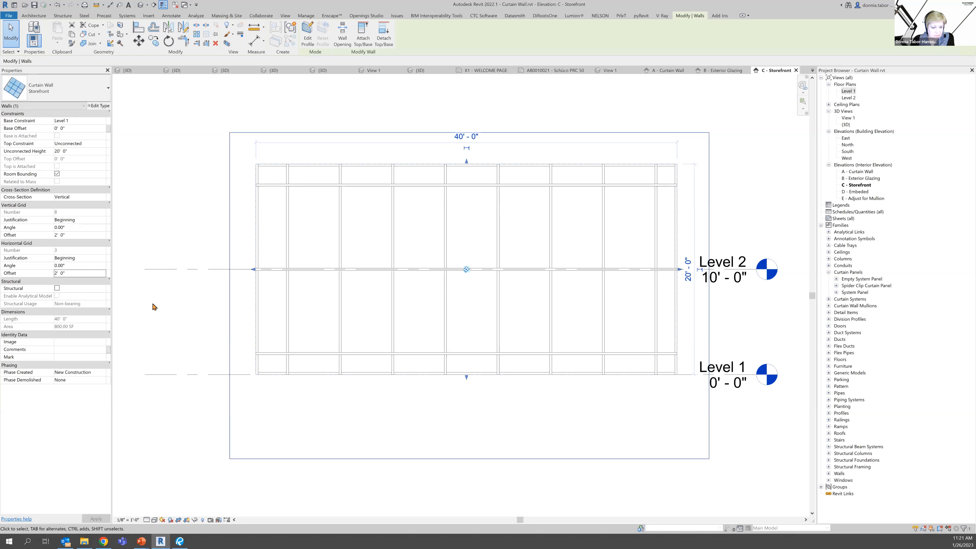
pyautogui.click(63, 5)
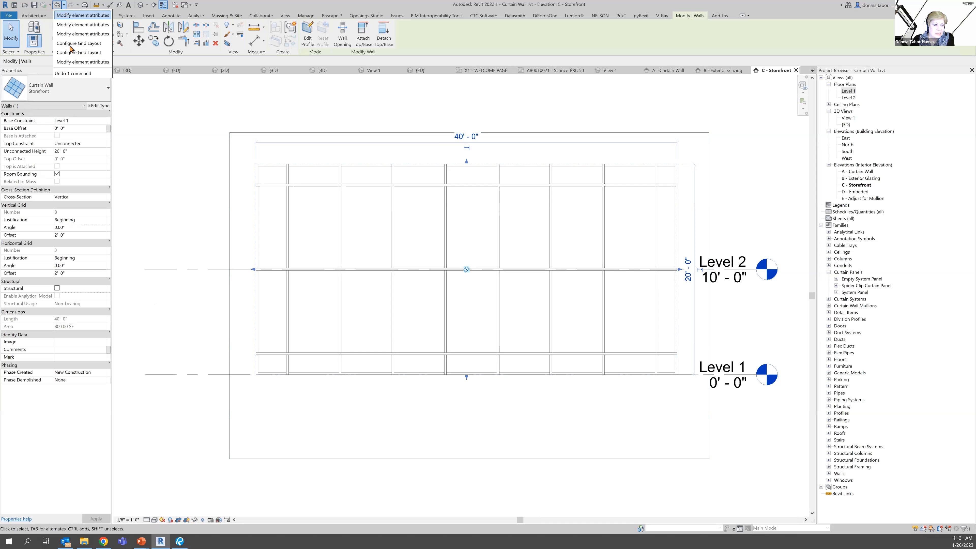
pyautogui.click(69, 62)
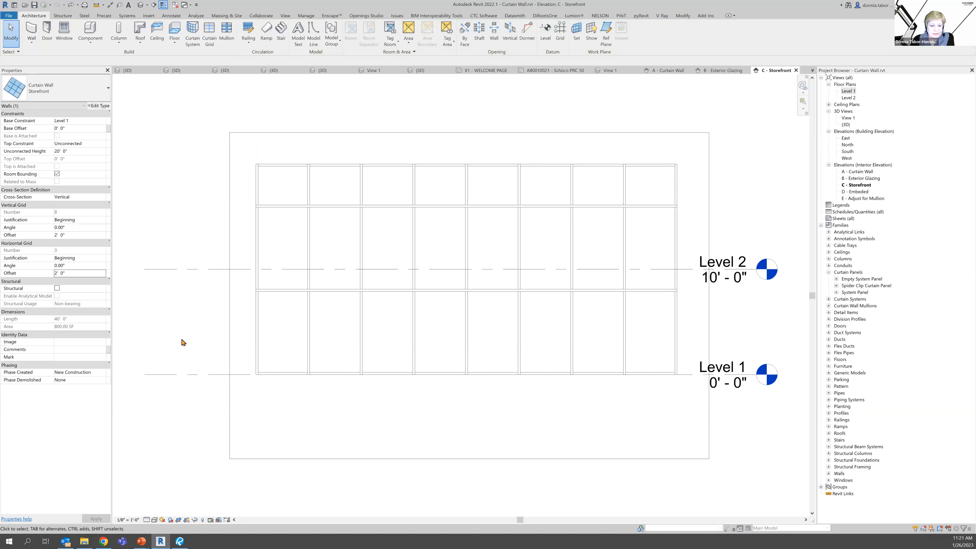
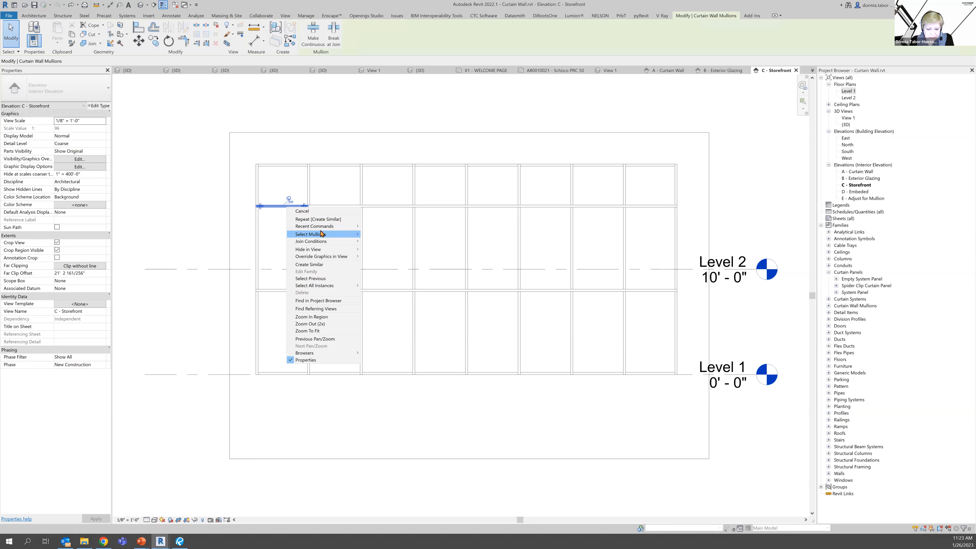
pyautogui.rightClick(291, 207)
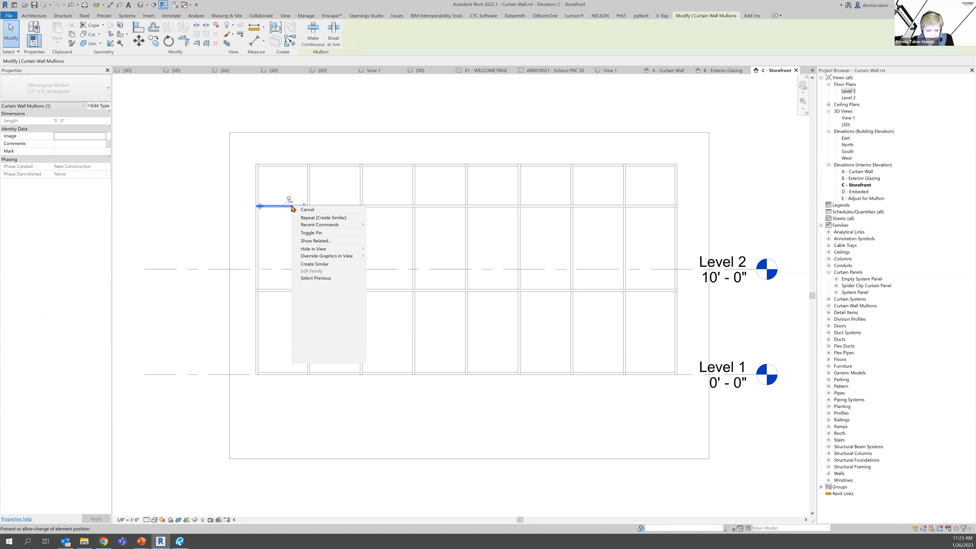
pyautogui.press('Escape')
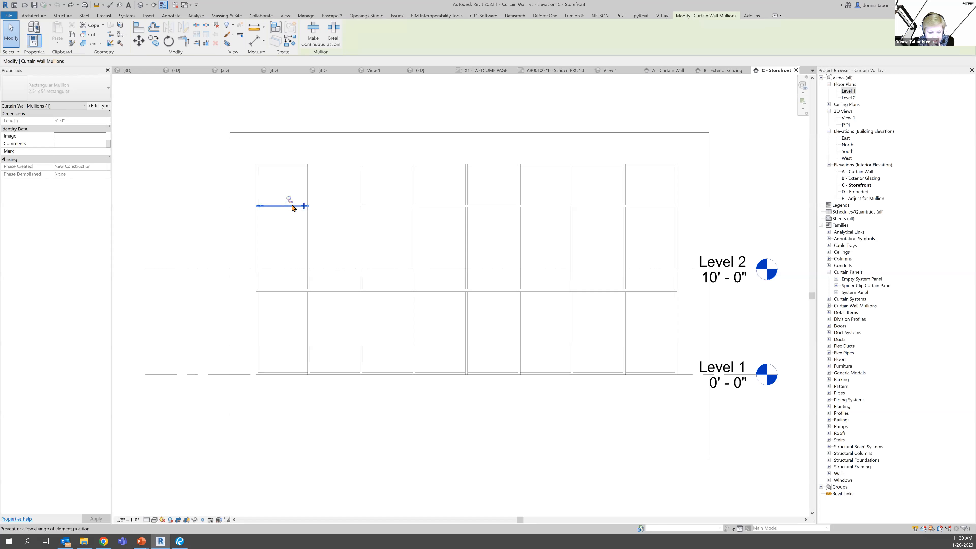
pyautogui.rightClick(294, 208)
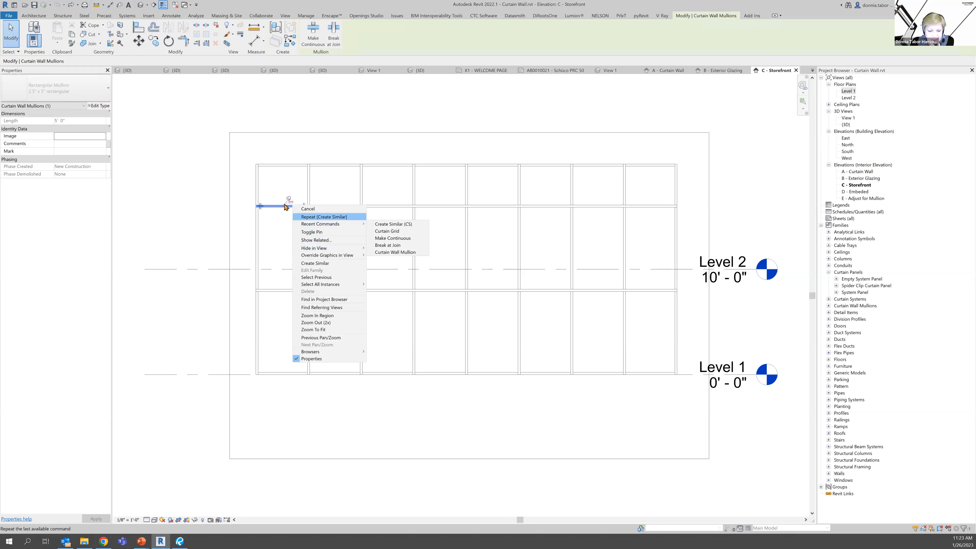
pyautogui.click(237, 214)
# From the upper horizontal mullion in the first bay, select all mullions on its gridline, and clear the selection
pyautogui.rightClick(262, 207)
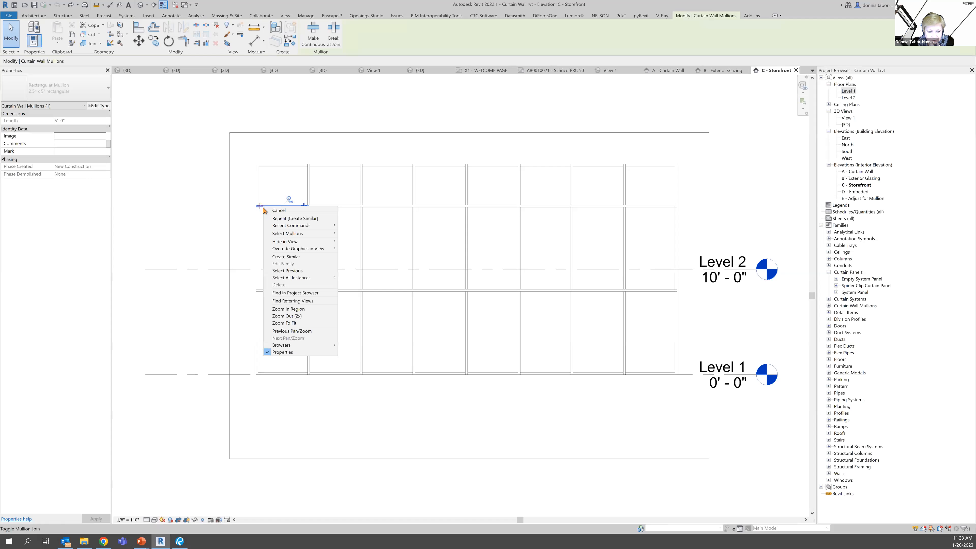
pyautogui.moveTo(286, 234)
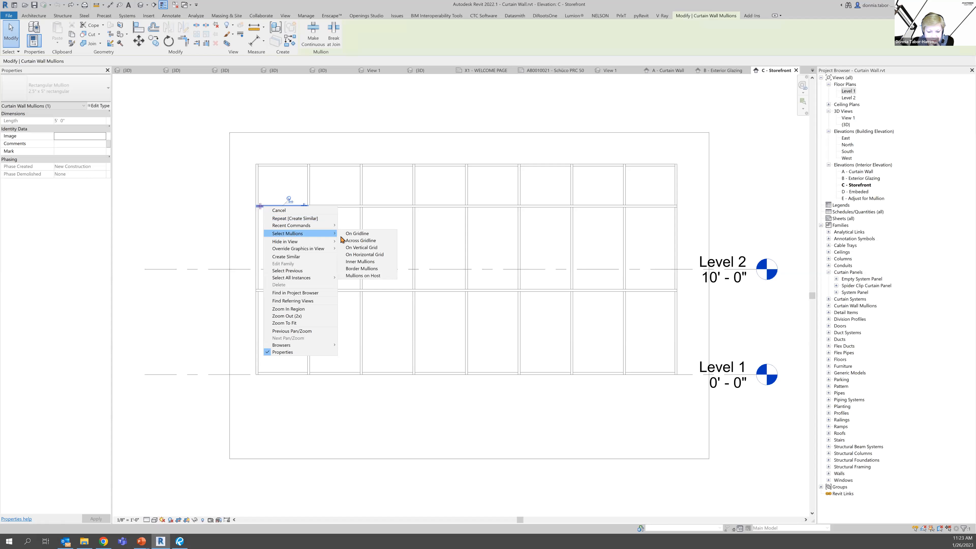
pyautogui.click(357, 233)
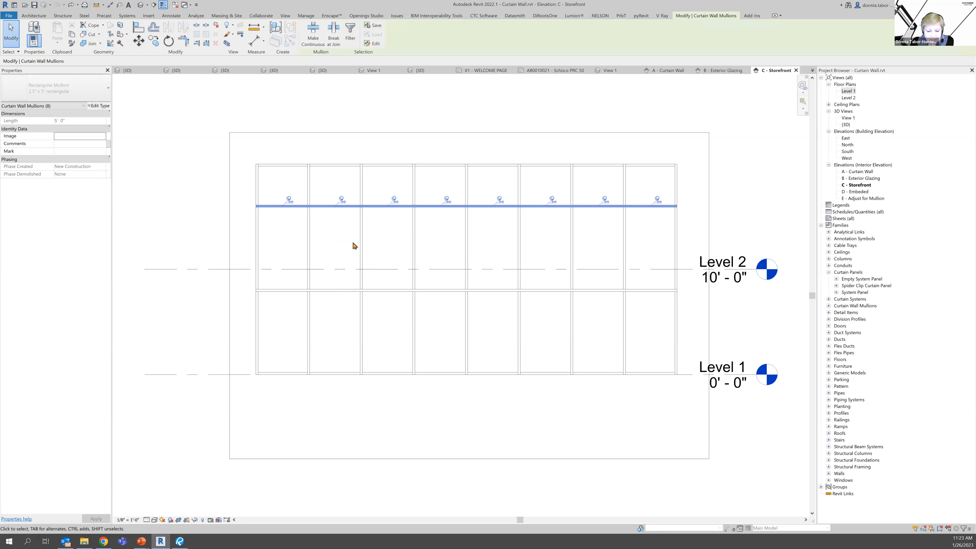
pyautogui.click(220, 219)
# Starting from the first bay's upper horizontal mullion, select all mullions on the vertical grid
pyautogui.click(295, 208)
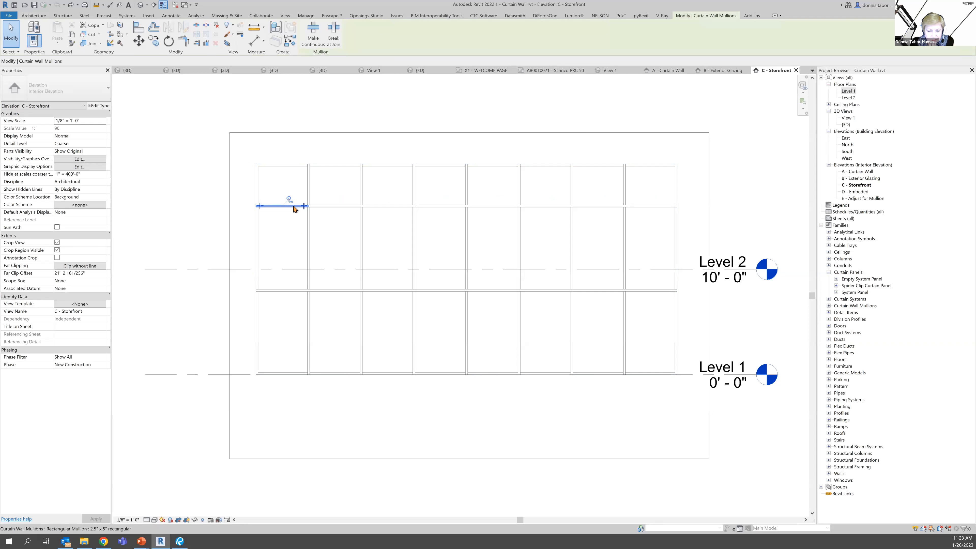
pyautogui.rightClick(294, 207)
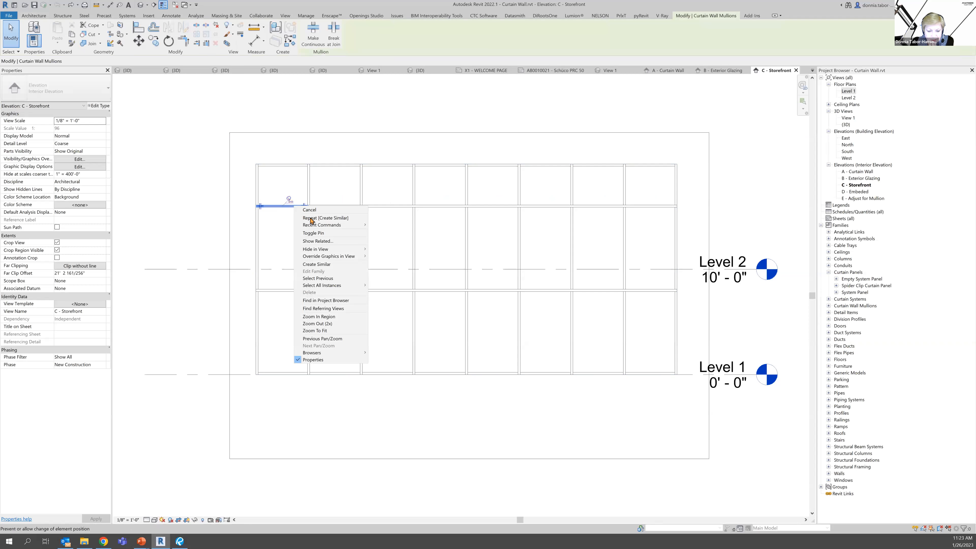
pyautogui.rightClick(271, 206)
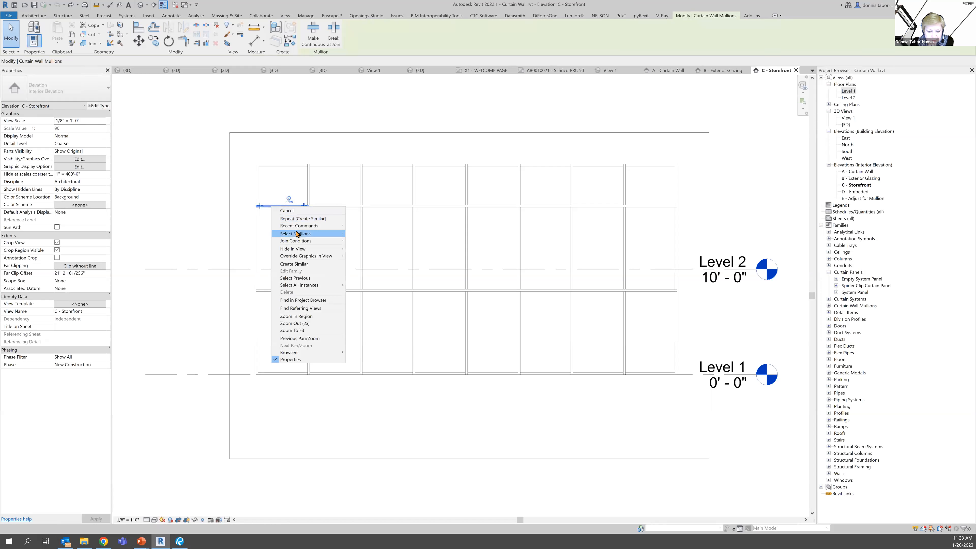
pyautogui.moveTo(297, 234)
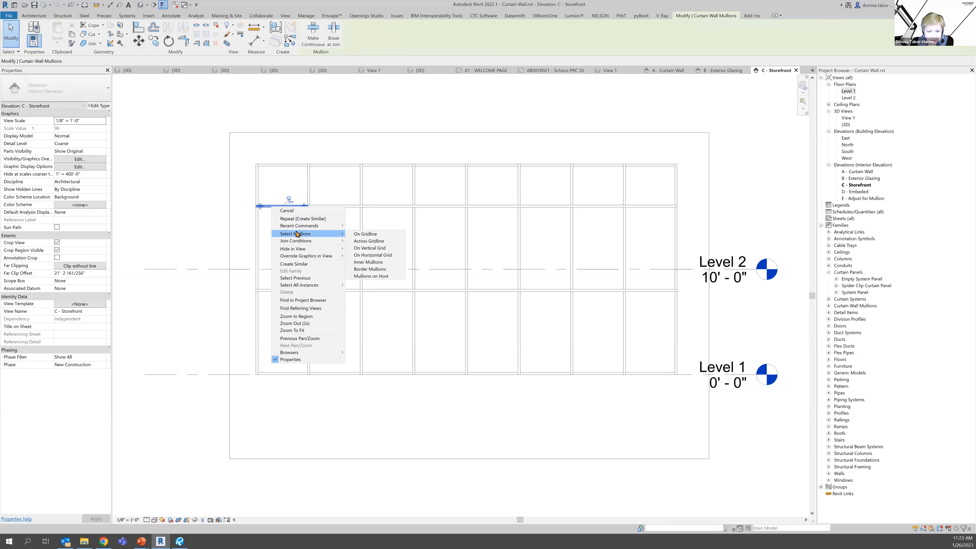
pyautogui.click(380, 250)
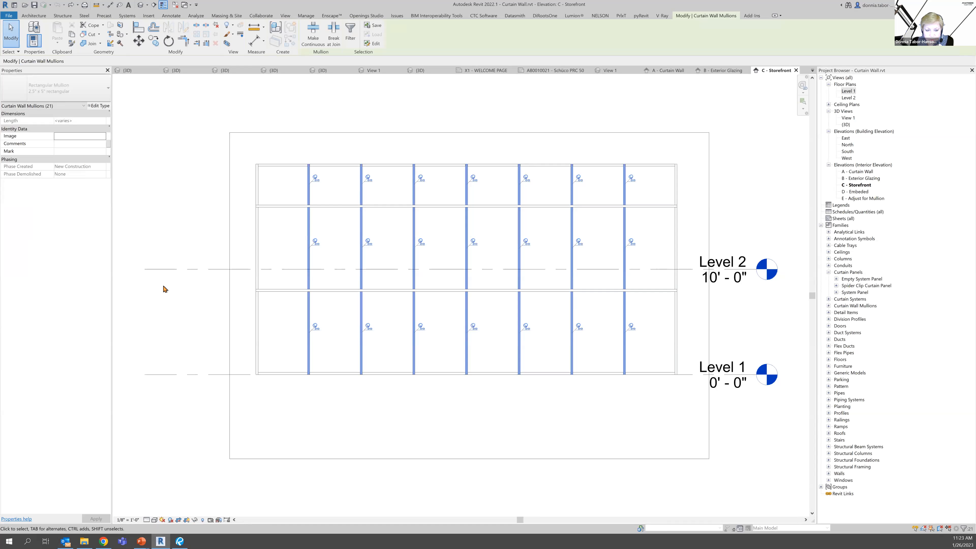
# Starting from the same upper mullion, select all mullions on the horizontal grid, and clear the selection
pyautogui.rightClick(292, 208)
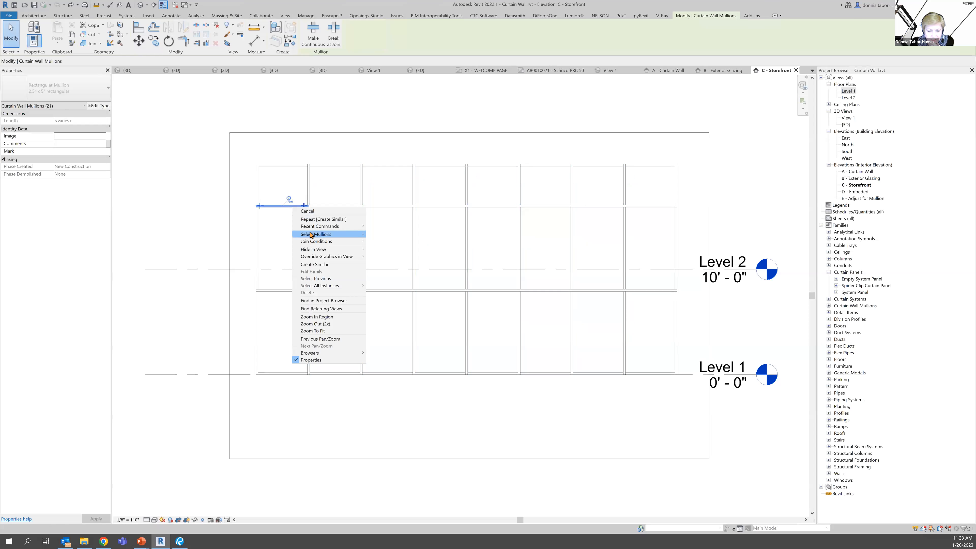
pyautogui.moveTo(312, 236)
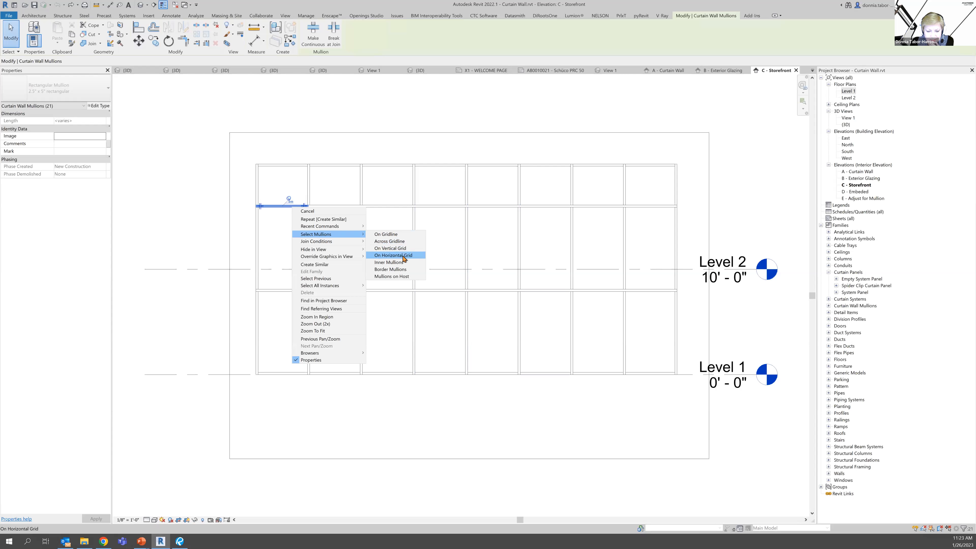
pyautogui.click(404, 256)
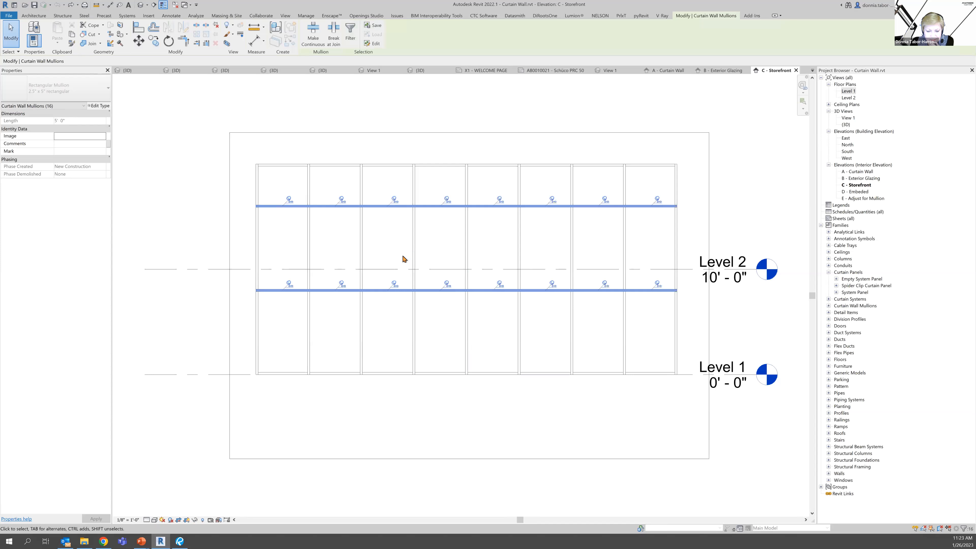
pyautogui.click(242, 214)
# Select the mullions across the gridline from the first bay's upper horizontal mullion, and clear the selection
pyautogui.rightClick(266, 208)
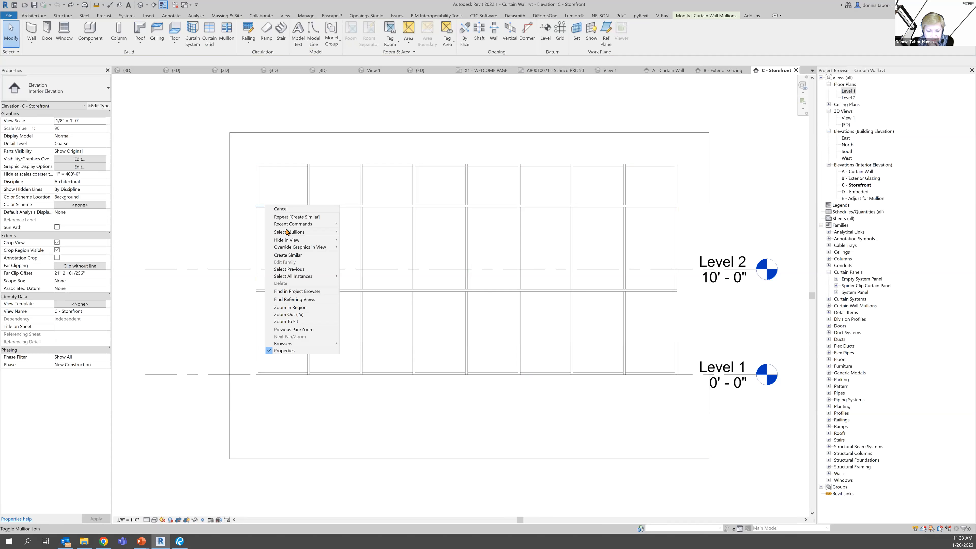
pyautogui.moveTo(287, 232)
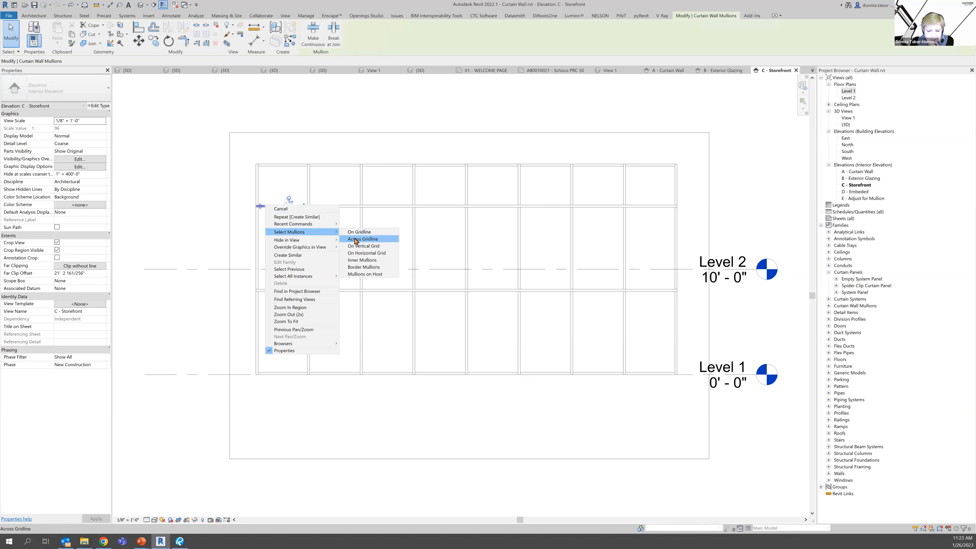
pyautogui.click(362, 238)
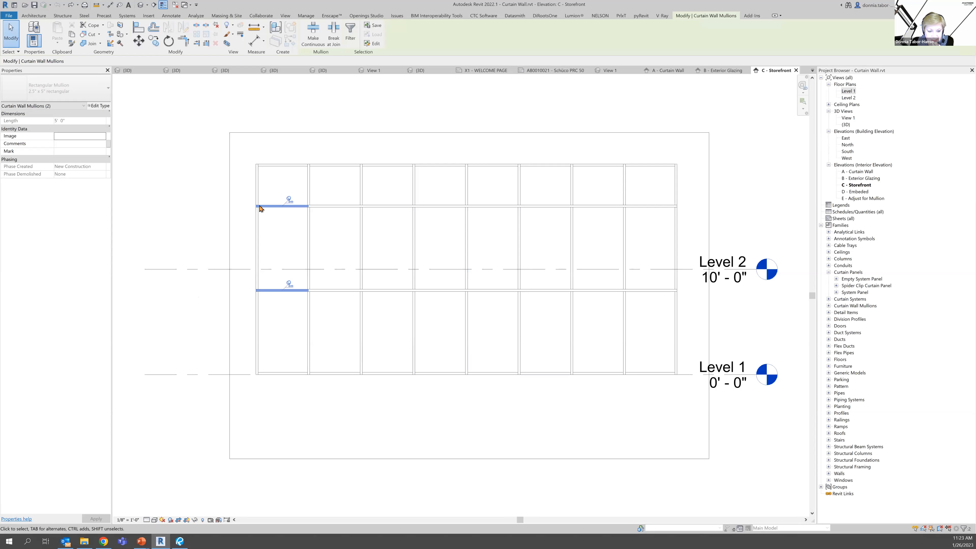
pyautogui.press('Escape')
# Select all inner mullions of the storefront wall, starting from the first bay's upper horizontal mullion
pyautogui.rightClick(265, 208)
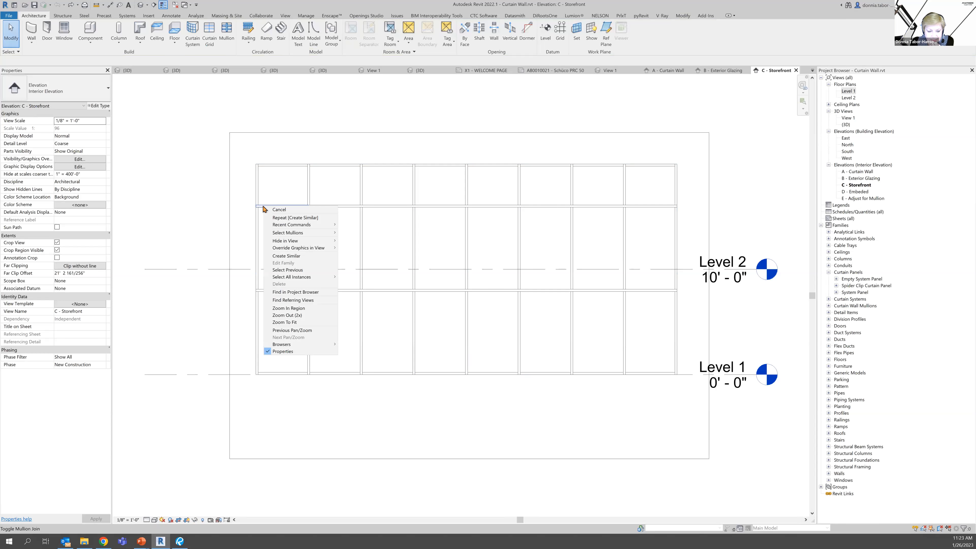
pyautogui.moveTo(295, 234)
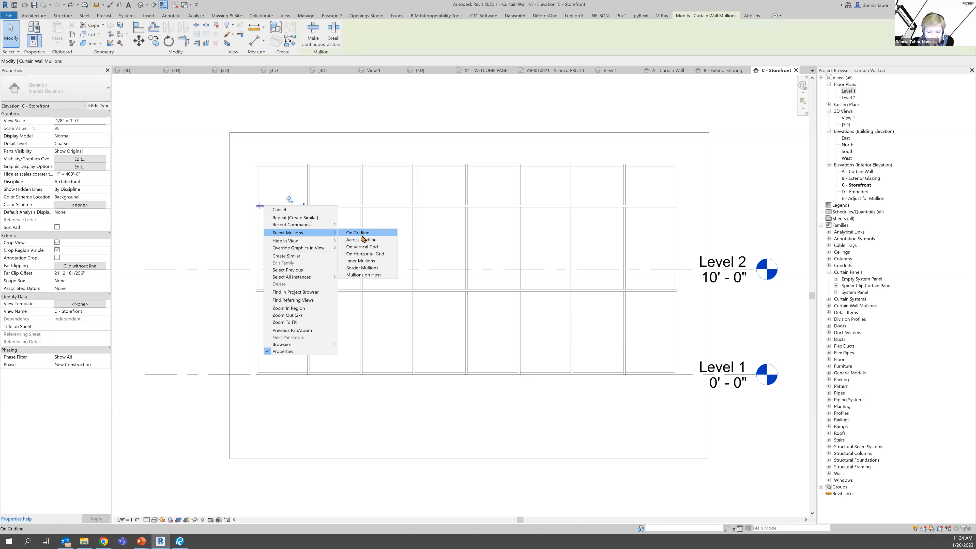
pyautogui.click(372, 262)
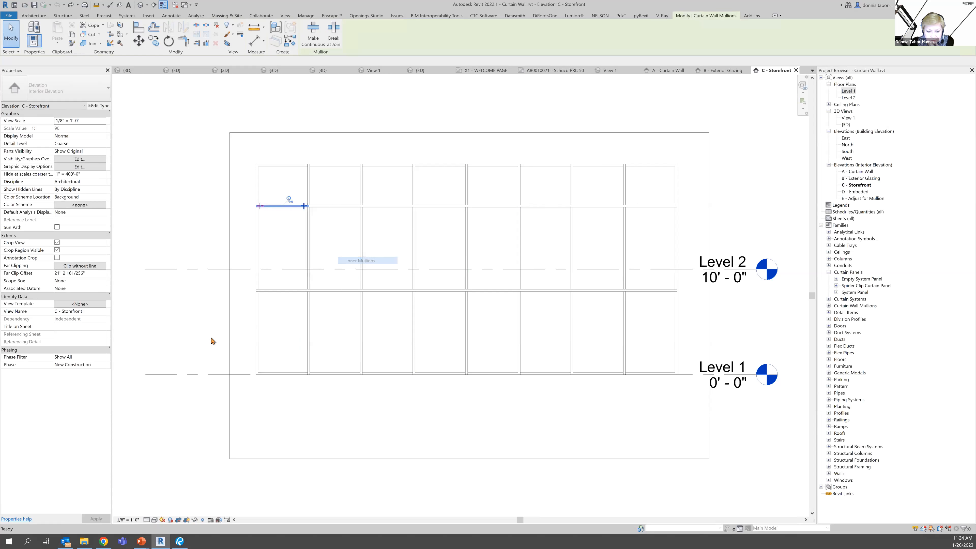
# Select all mullions on the host wall, starting from the first bay's upper horizontal mullion, and clear the selection
pyautogui.rightClick(275, 210)
pyautogui.press('Escape')
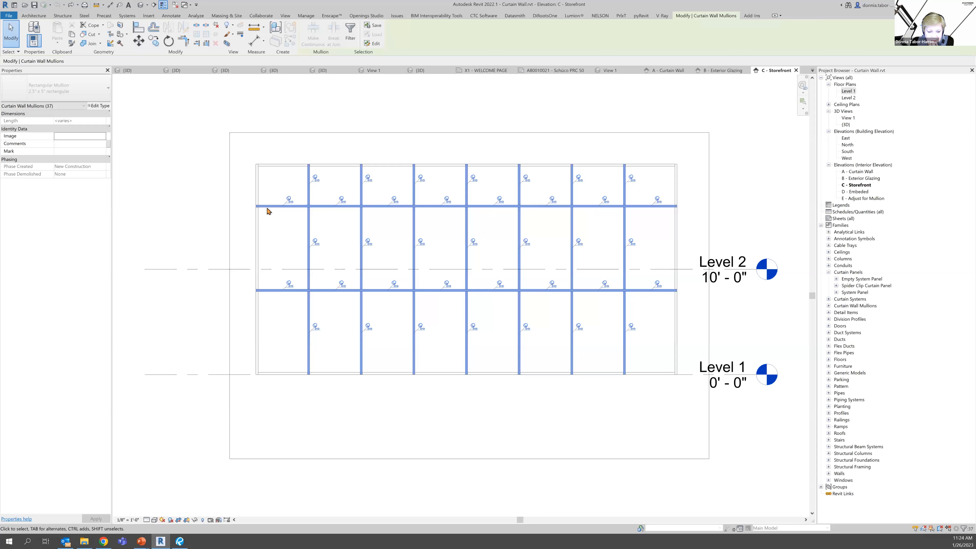
pyautogui.press('Escape')
pyautogui.click(269, 208)
pyautogui.rightClick(269, 209)
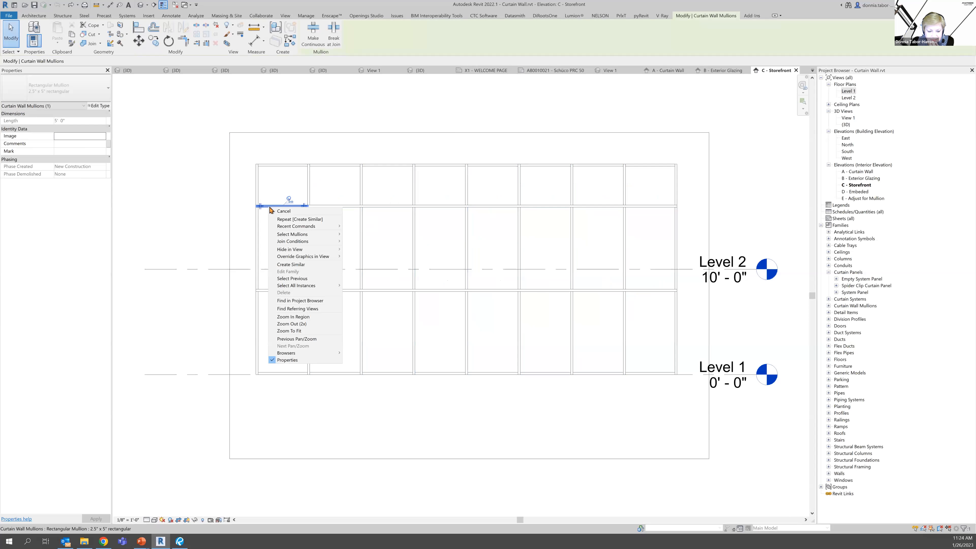
pyautogui.moveTo(302, 235)
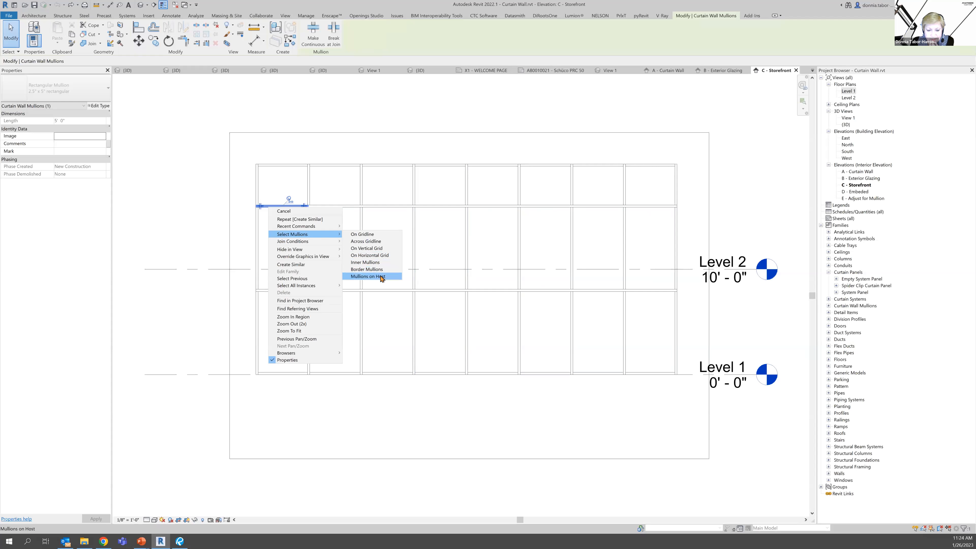
pyautogui.click(382, 276)
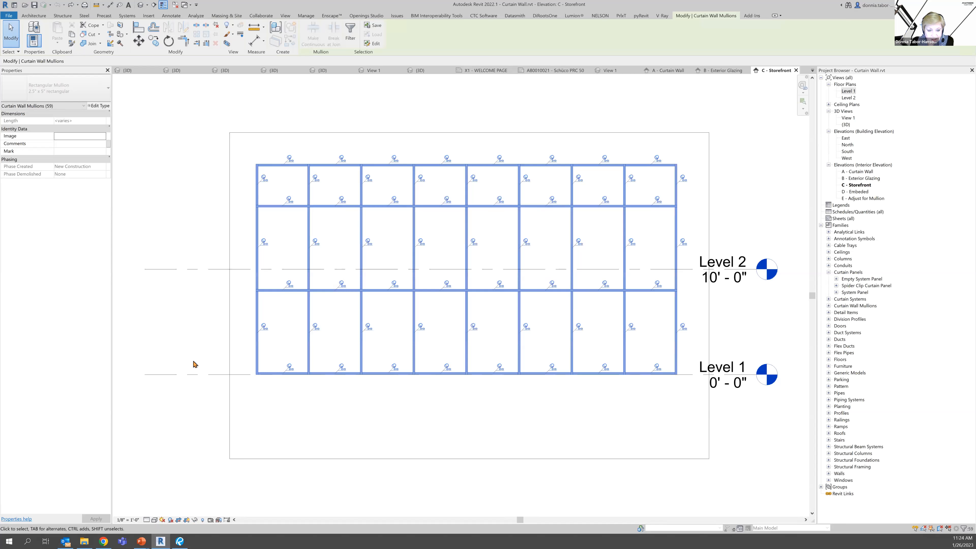
pyautogui.press('Escape')
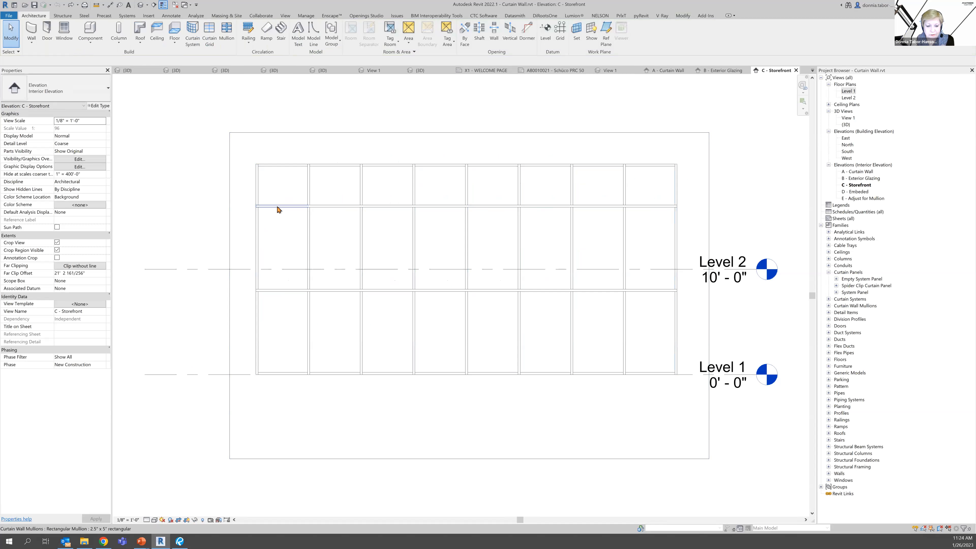
# Select the horizontal-grid mullions from the first bay's upper horizontal mullion and set their join condition to Break at Join
pyautogui.click(279, 210)
pyautogui.rightClick(279, 210)
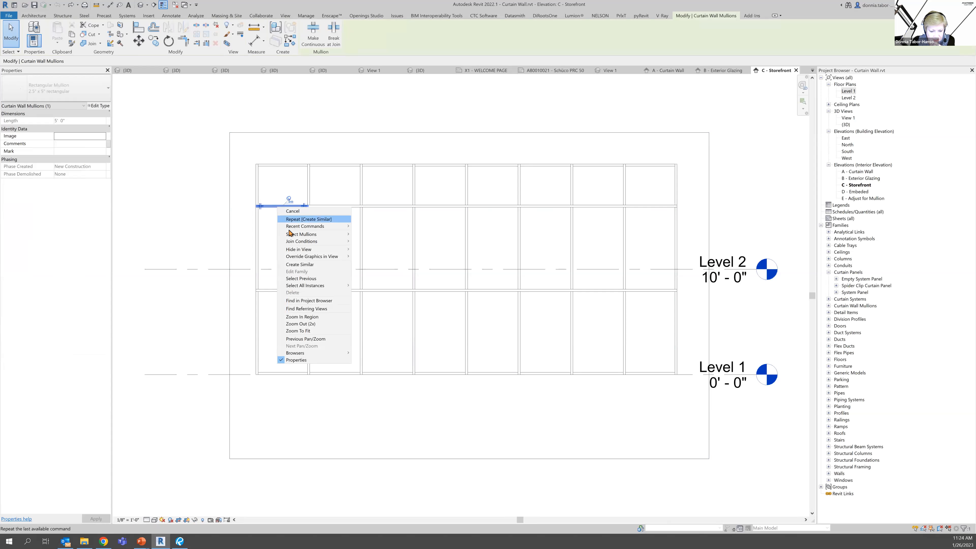
pyautogui.moveTo(292, 234)
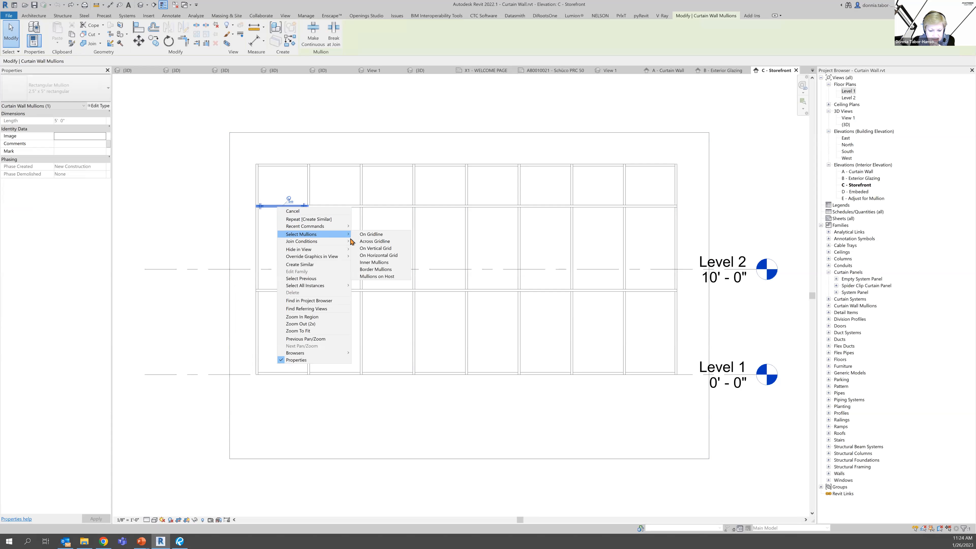
pyautogui.click(384, 255)
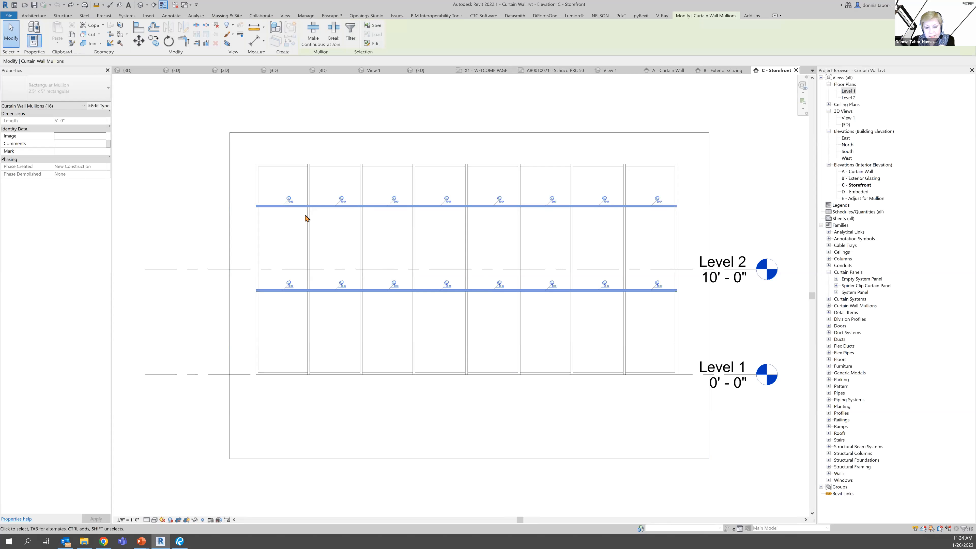
pyautogui.rightClick(278, 208)
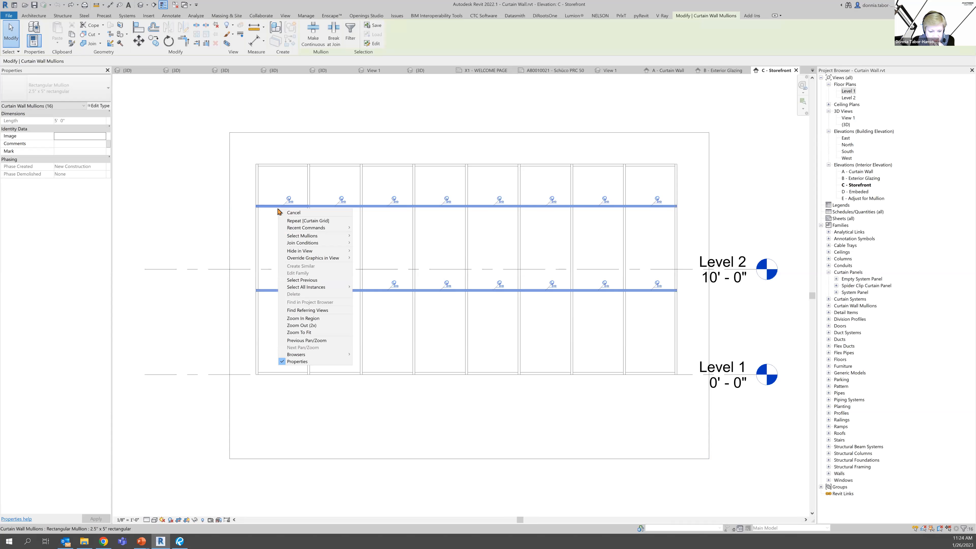
pyautogui.moveTo(304, 244)
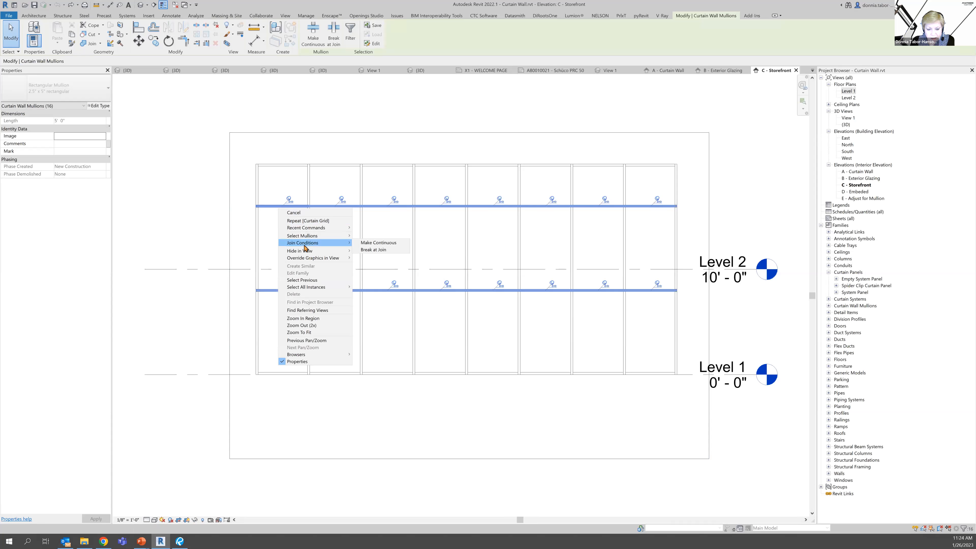
pyautogui.click(381, 251)
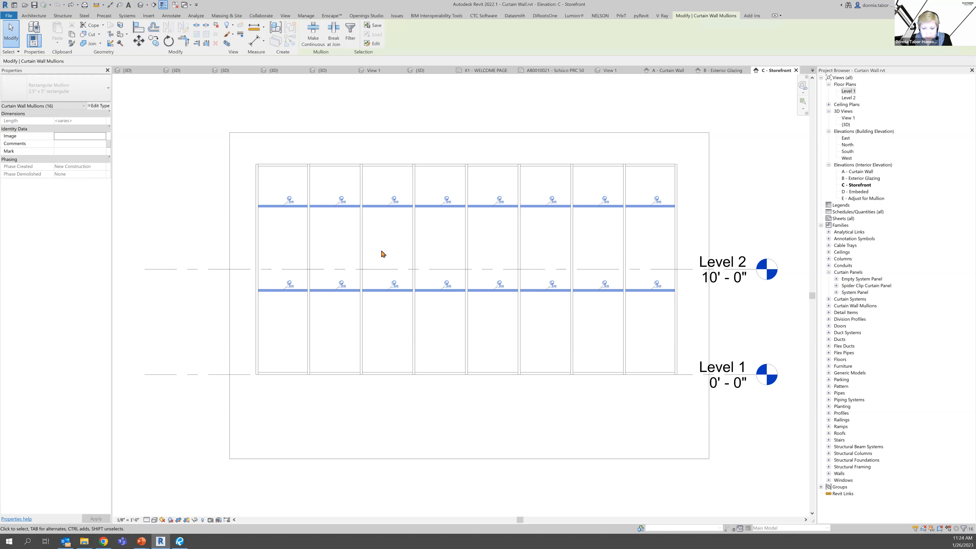
pyautogui.click(294, 301)
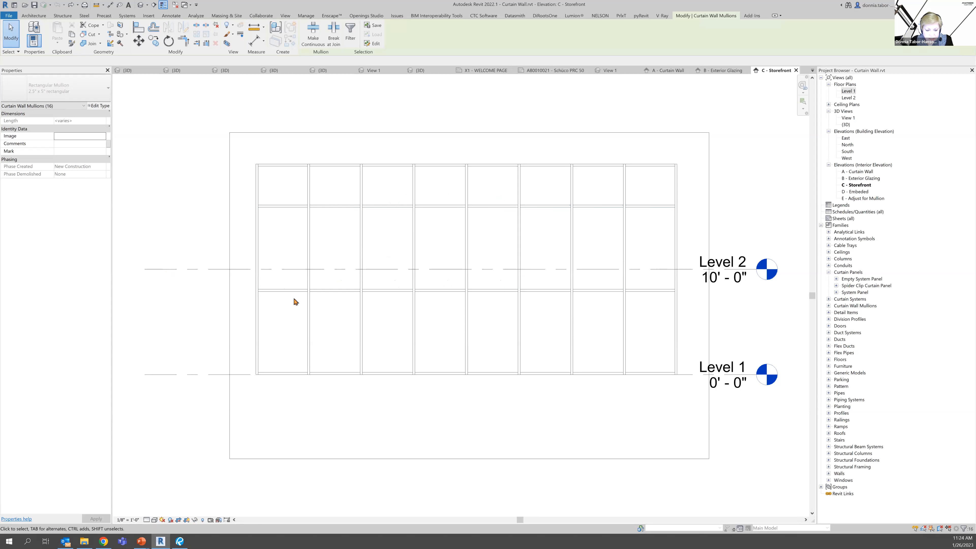
# Check individual lower horizontal mullions in the first and third bays by selecting them in turn, and clear the selection
pyautogui.click(296, 295)
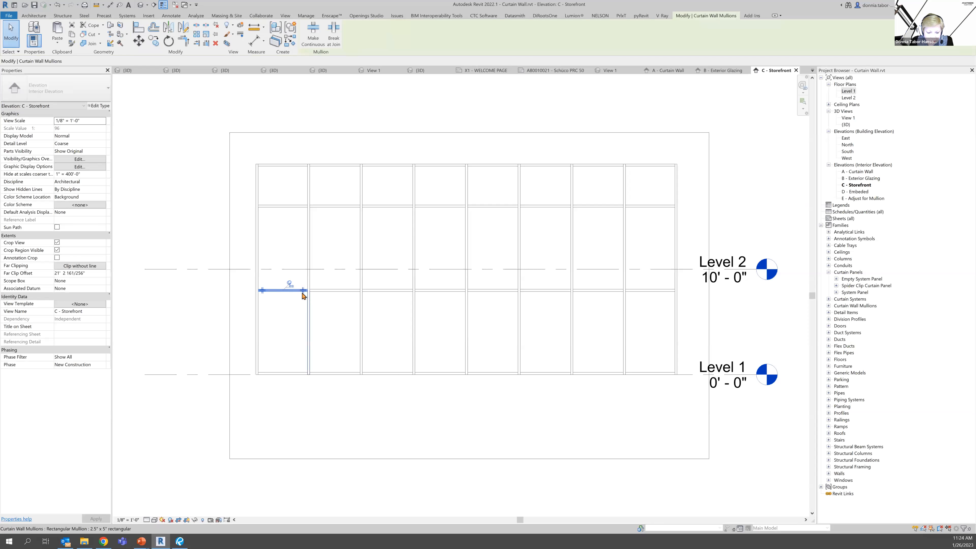
pyautogui.click(371, 291)
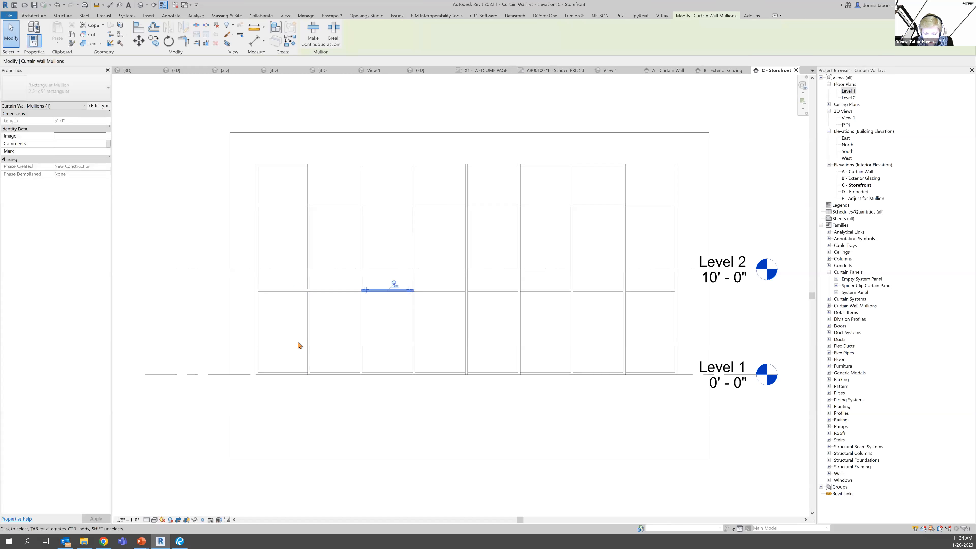
pyautogui.click(218, 302)
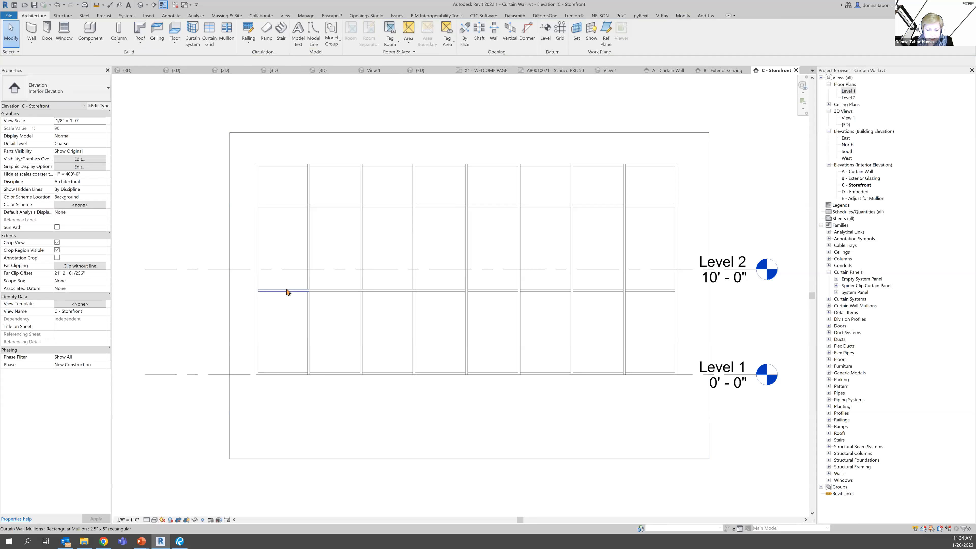
# Select the horizontal-grid mullions from the first bay's lower horizontal mullion and set their join condition to Make Continuous
pyautogui.rightClick(287, 291)
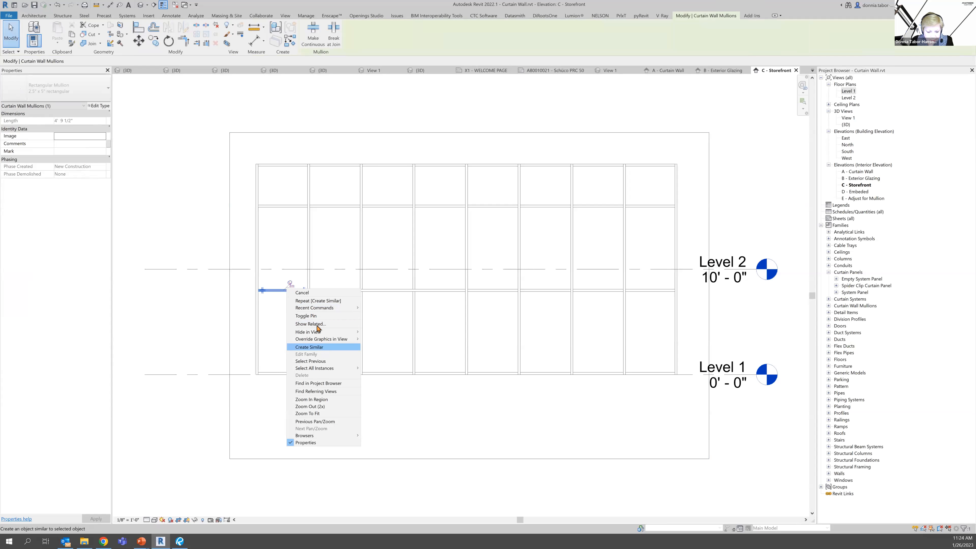
pyautogui.rightClick(271, 289)
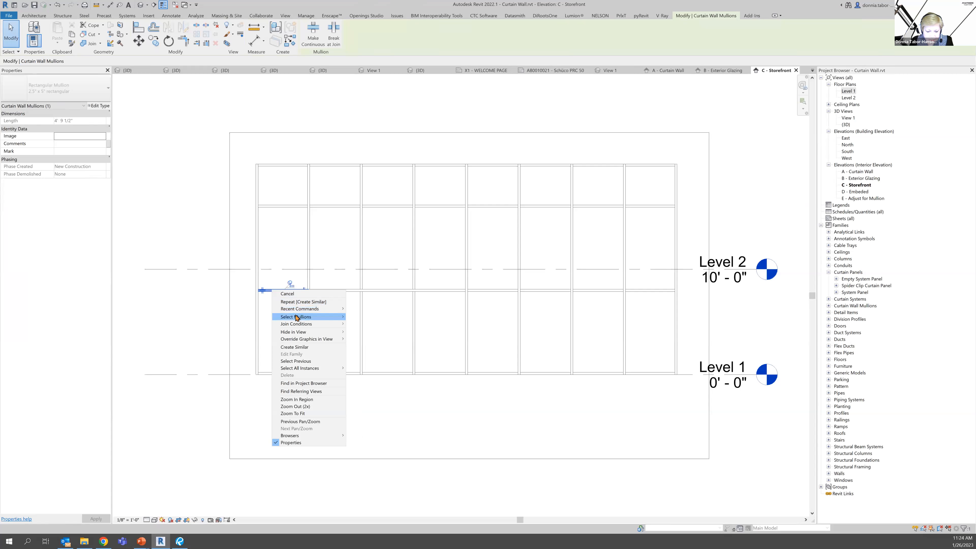
pyautogui.moveTo(319, 317)
pyautogui.click(373, 339)
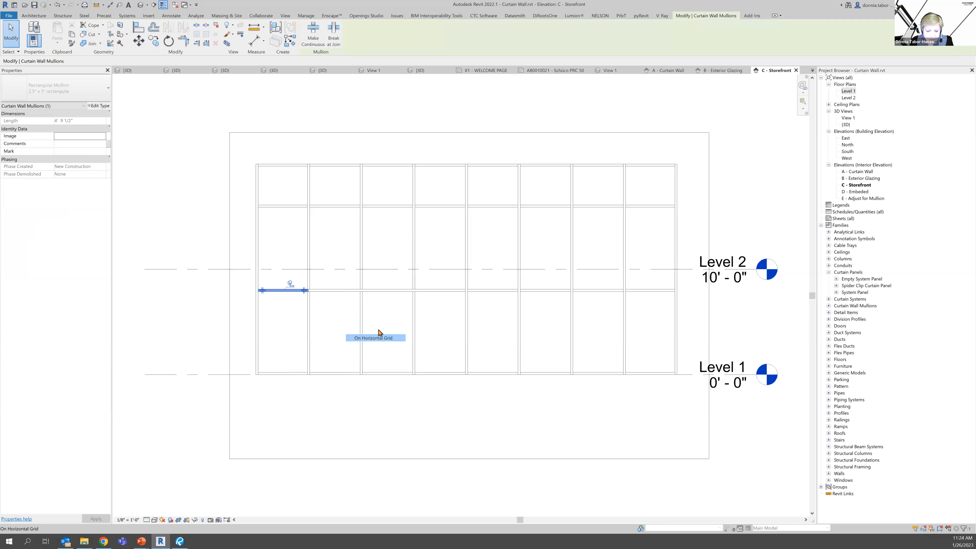
pyautogui.rightClick(296, 291)
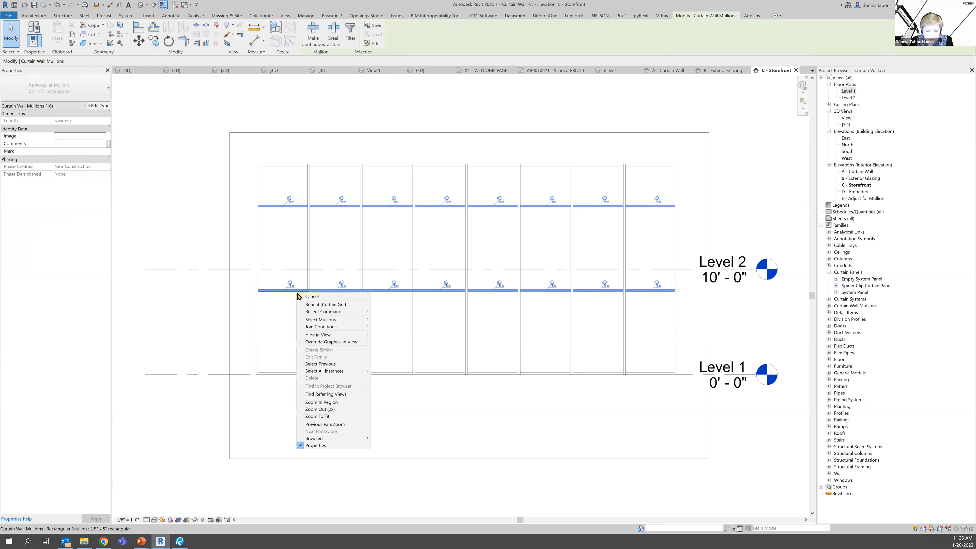
pyautogui.moveTo(321, 327)
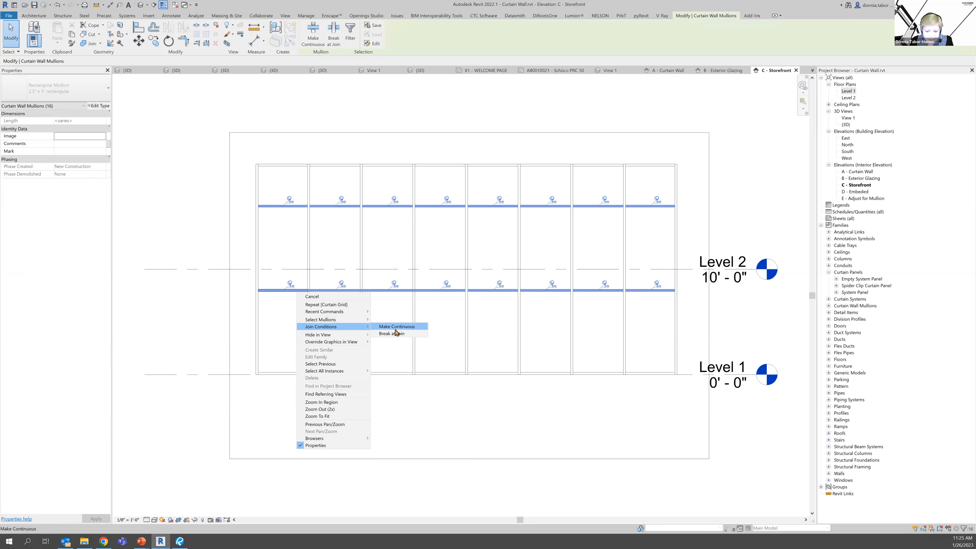
pyautogui.click(395, 328)
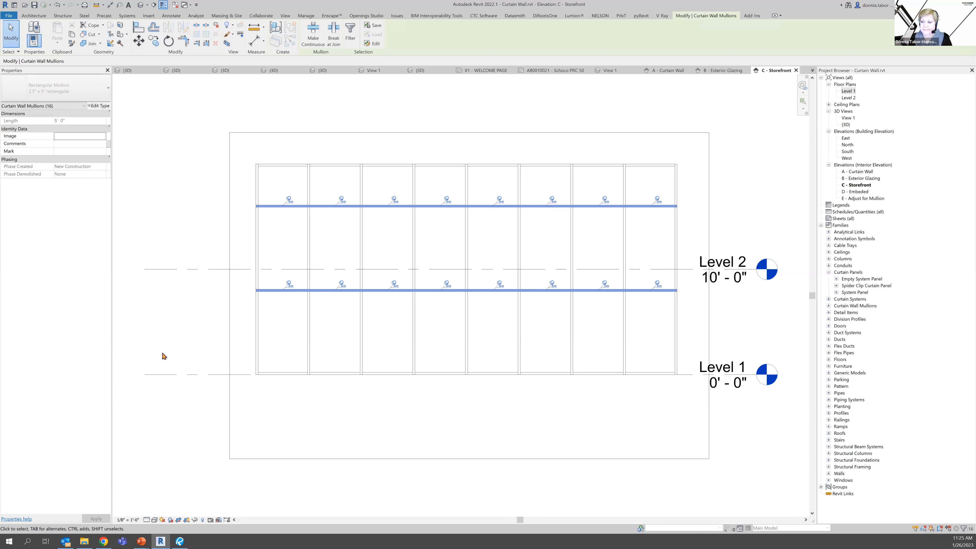
pyautogui.click(175, 210)
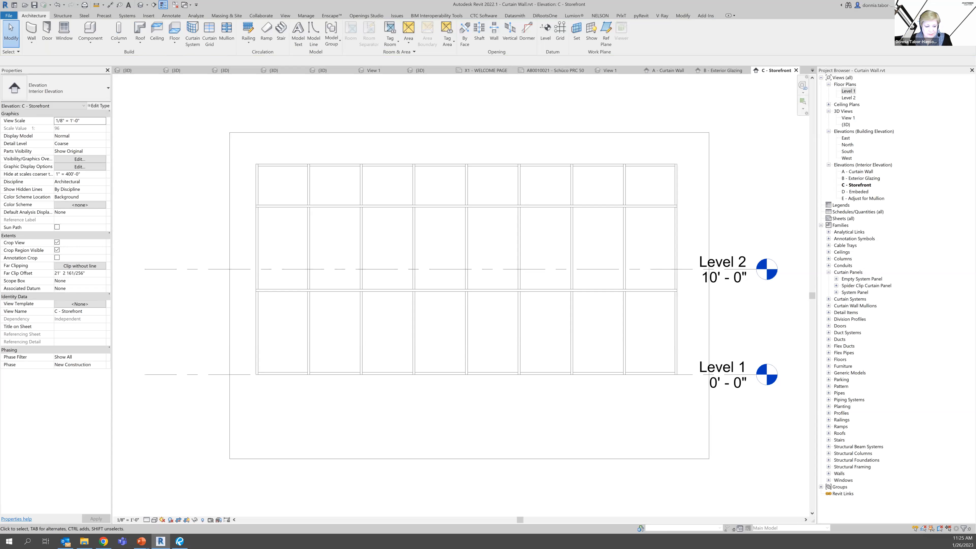
pyautogui.hotkey('alt', 'Tab')
pyautogui.click(147, 273)
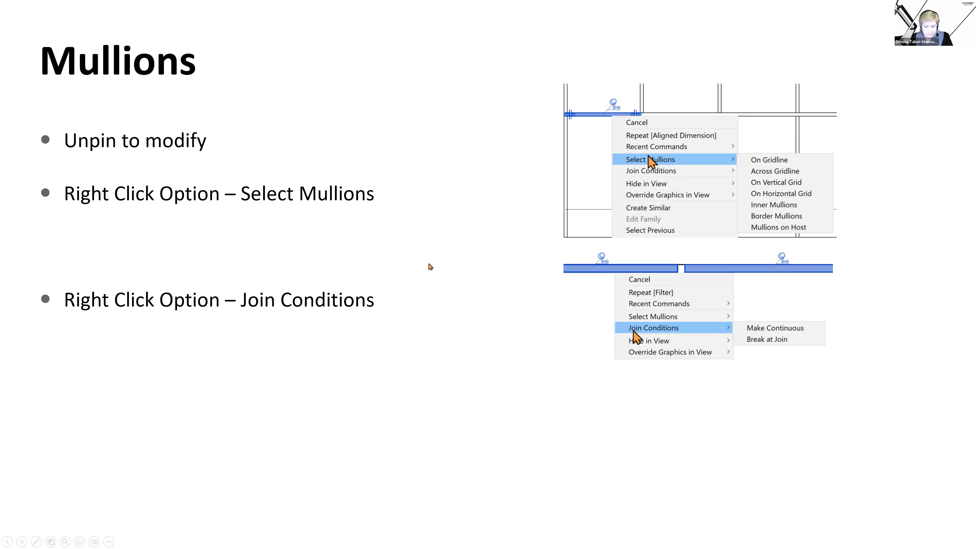
pyautogui.click(418, 255)
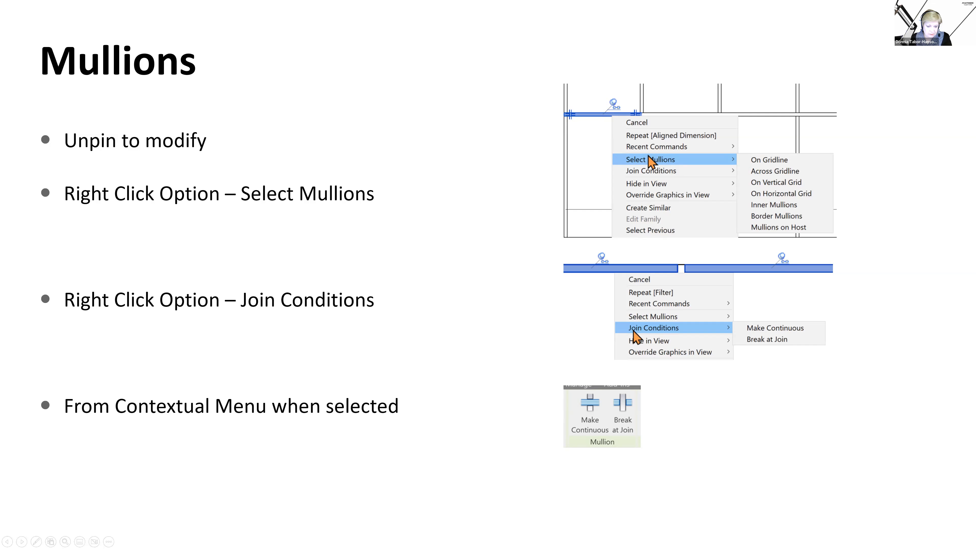
pyautogui.hotkey('alt', 'Tab')
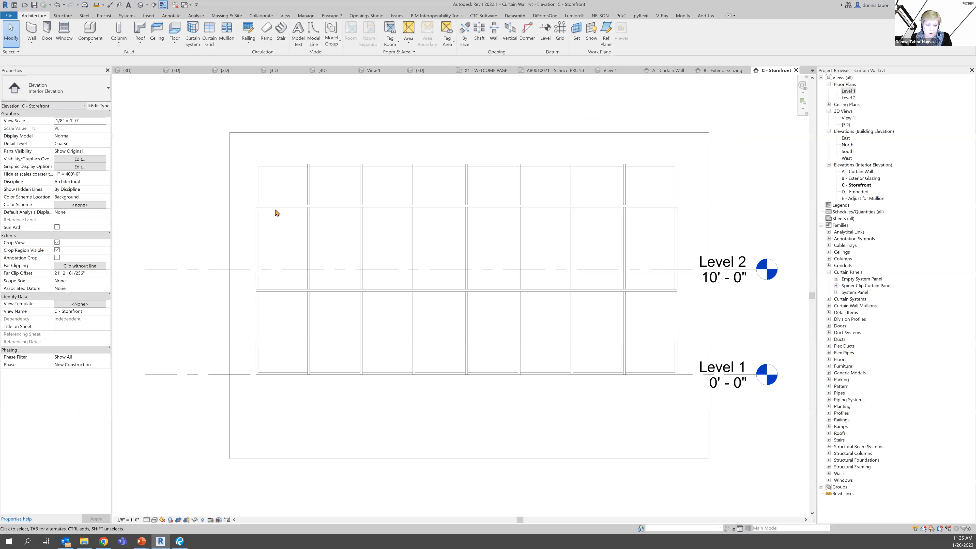
# Select all mullions on the vertical gridline between the first and second bays, and clear the selection
pyautogui.rightClick(307, 224)
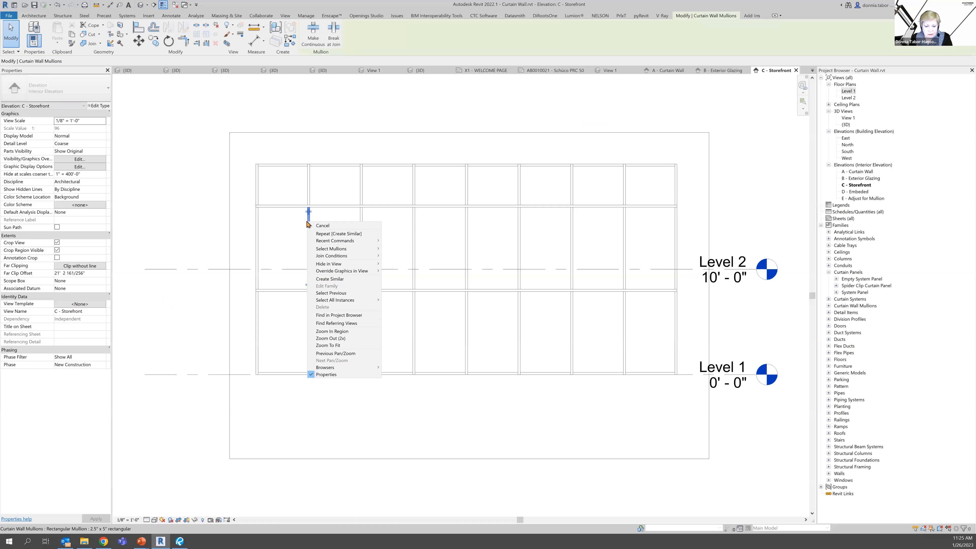
pyautogui.moveTo(333, 251)
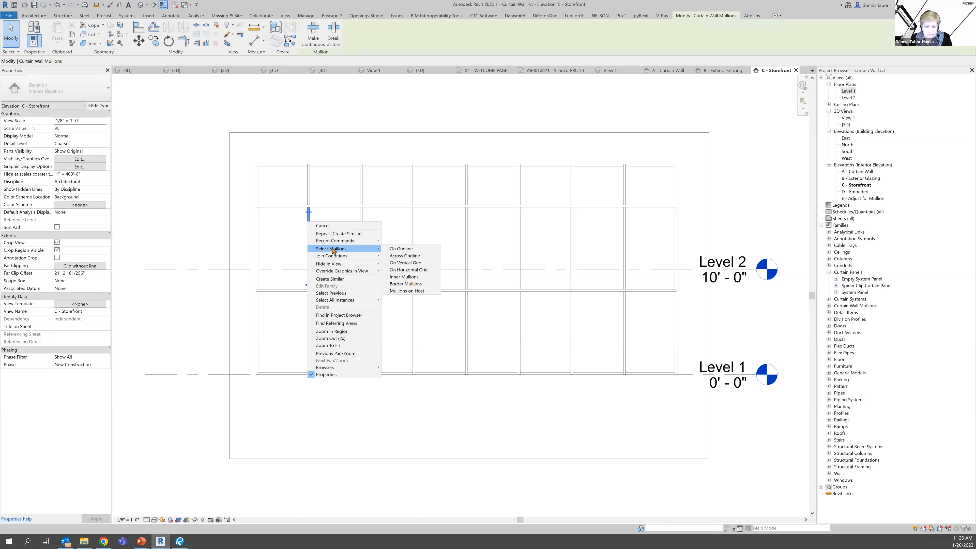
pyautogui.click(400, 249)
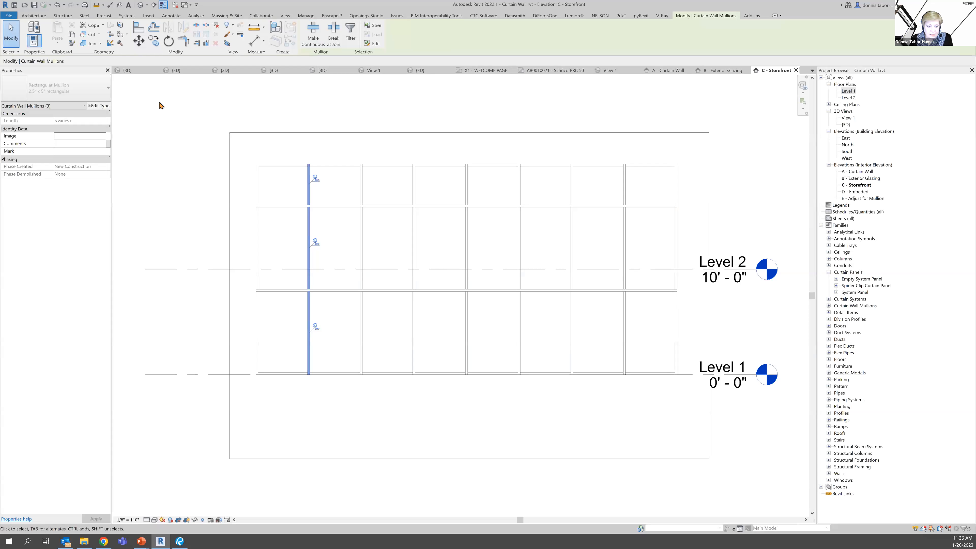
pyautogui.click(170, 227)
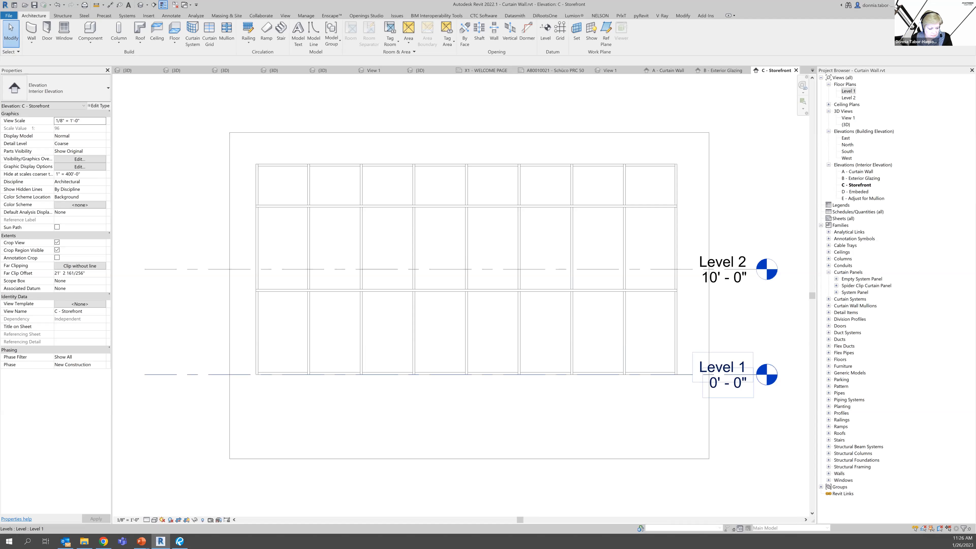
pyautogui.hotkey('alt', 'Tab')
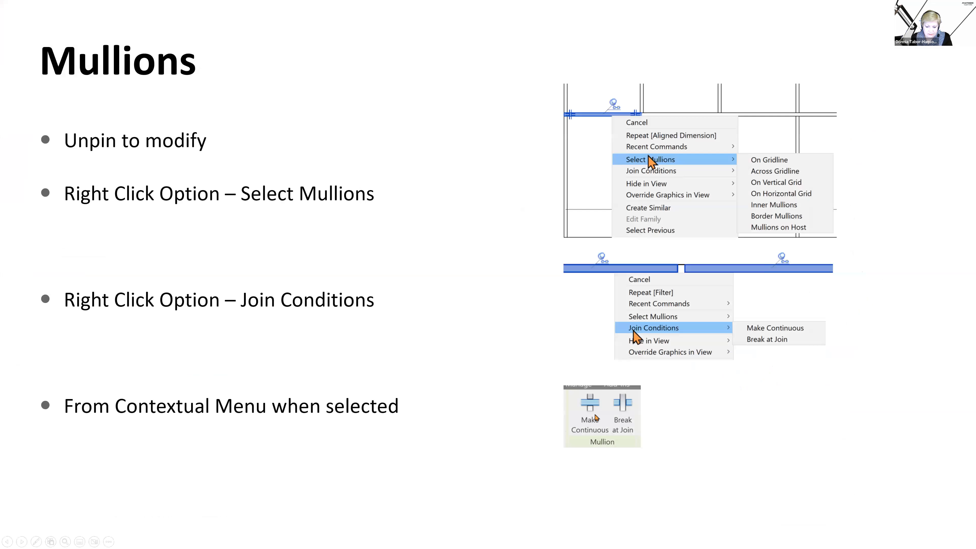
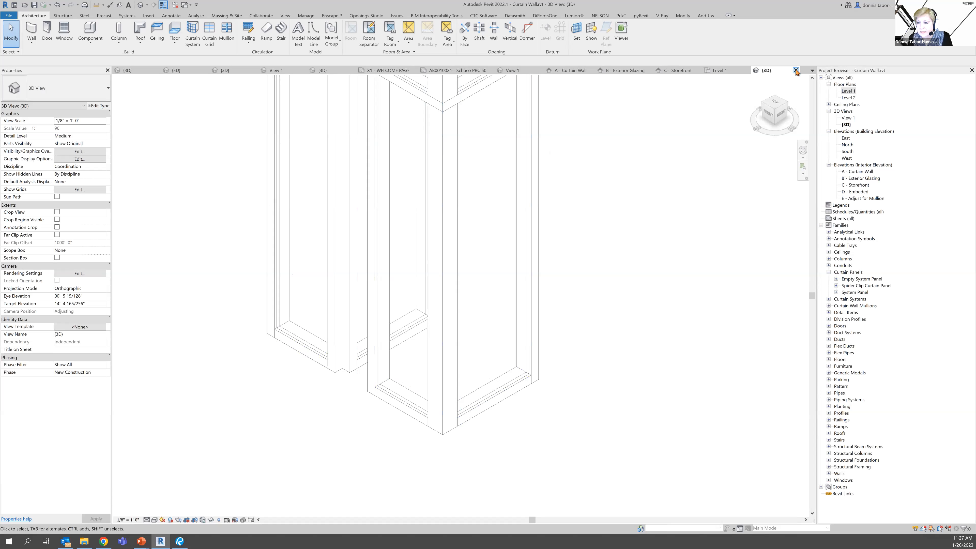
# In the Level 1 plan, select the overlapping 2.5" x 5" mullions along the left corner's gridline, then unpin and delete them
pyautogui.click(733, 72)
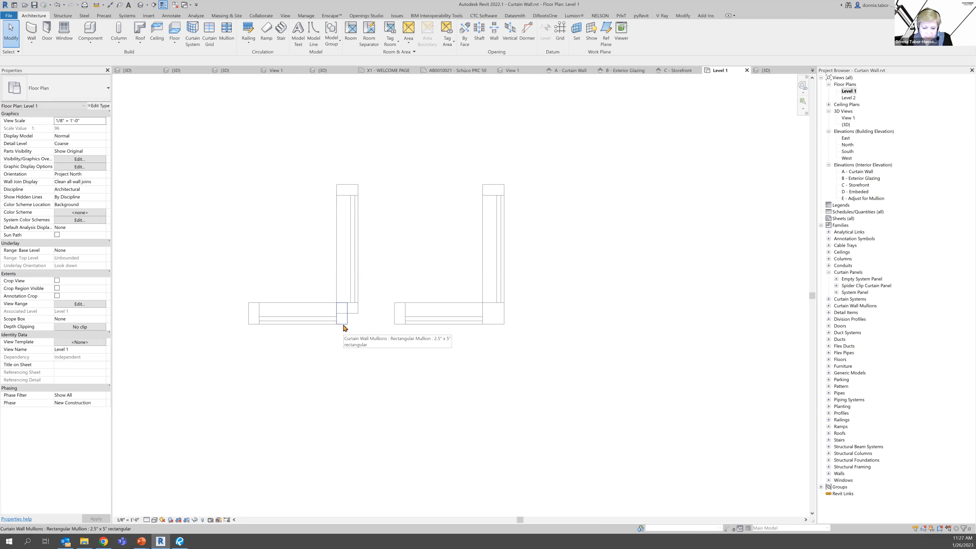
pyautogui.click(343, 324)
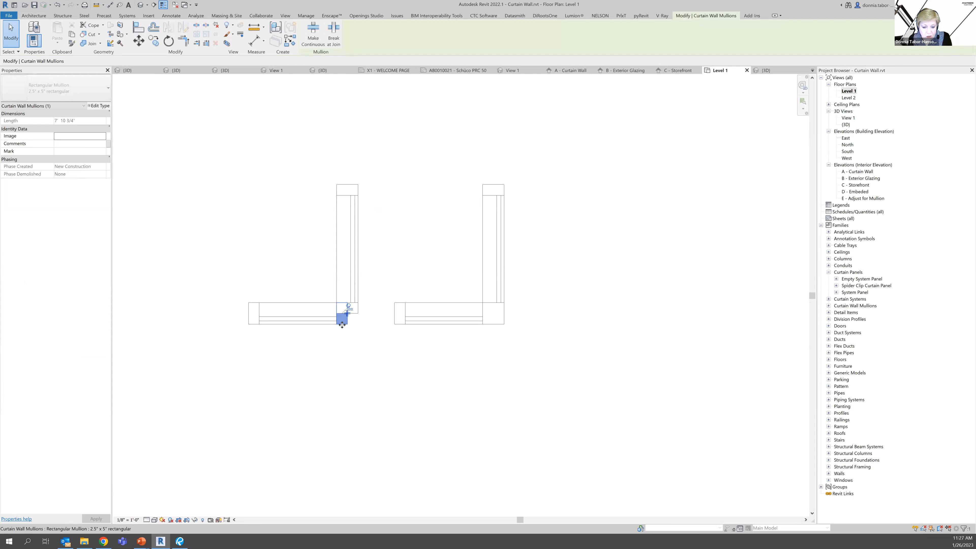
pyautogui.rightClick(343, 327)
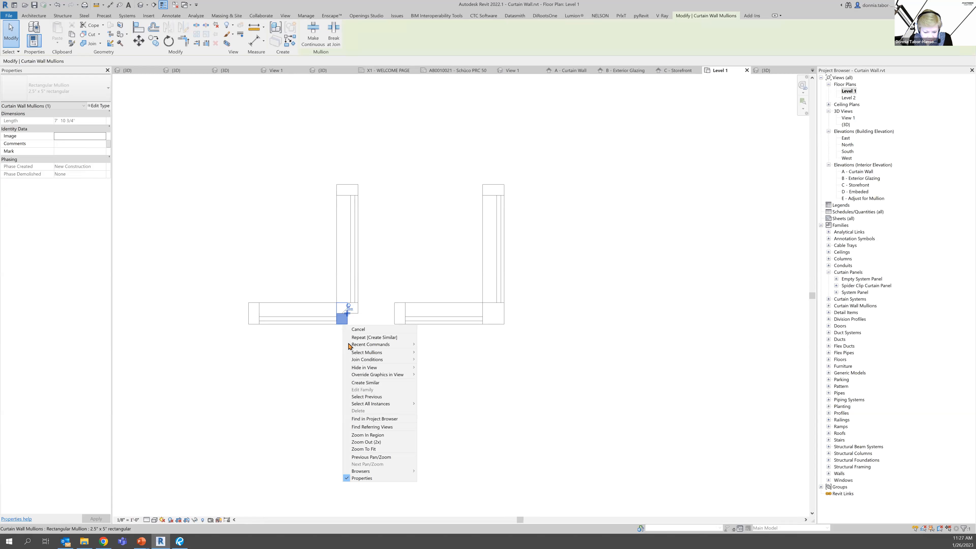
pyautogui.moveTo(357, 352)
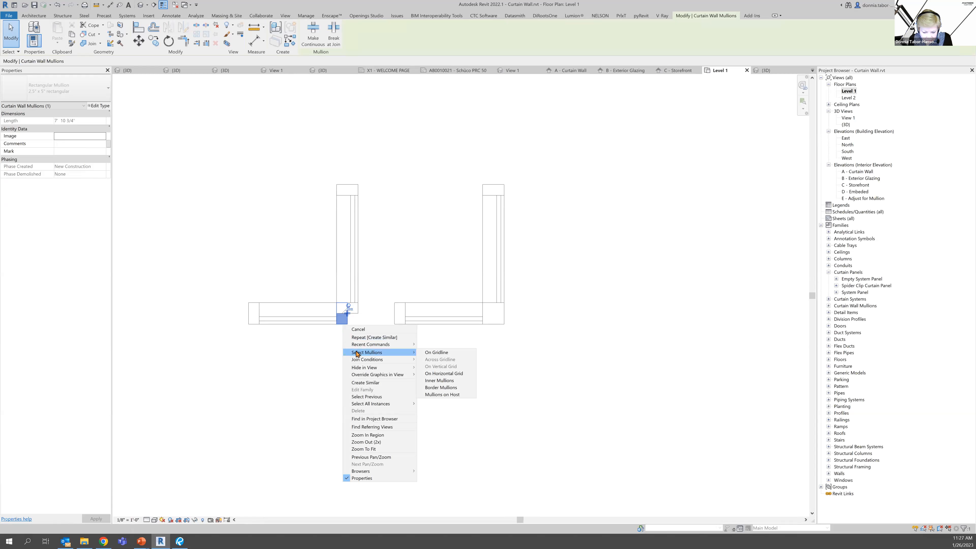
pyautogui.click(441, 353)
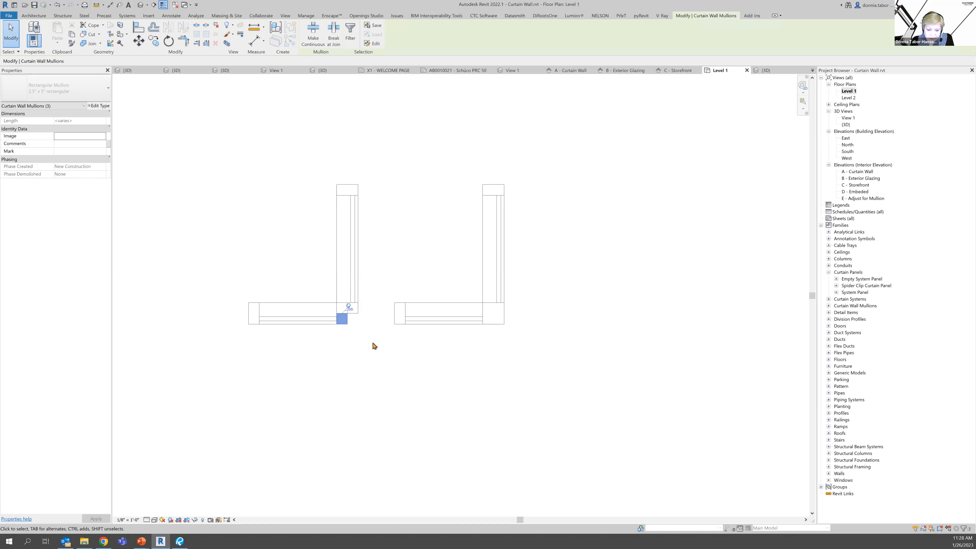
pyautogui.click(206, 44)
pyautogui.click(216, 43)
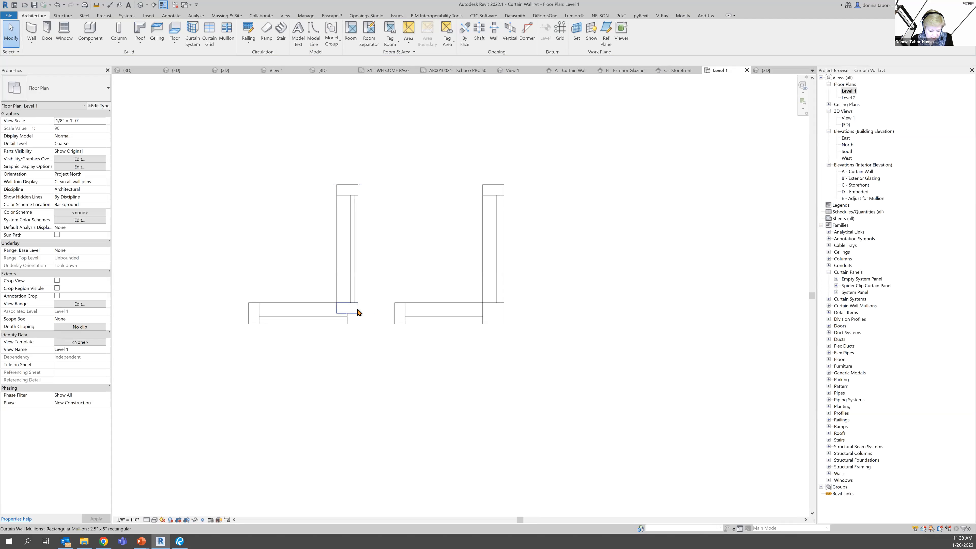
# Select the remaining left corner mullions on their gridline, unpin them, and change their type to 5" x 5" Quad Corner
pyautogui.press('Tab')
pyautogui.press('Tab')
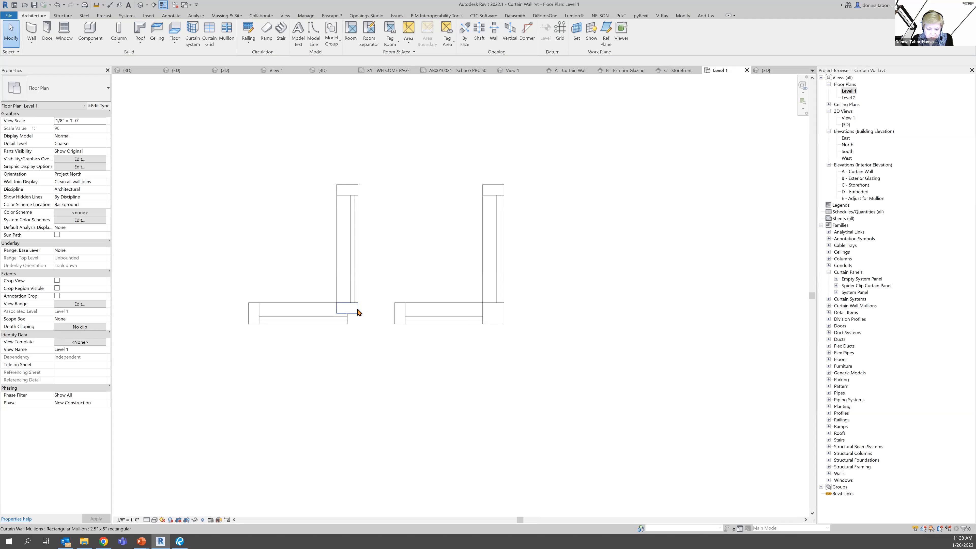
pyautogui.click(358, 312)
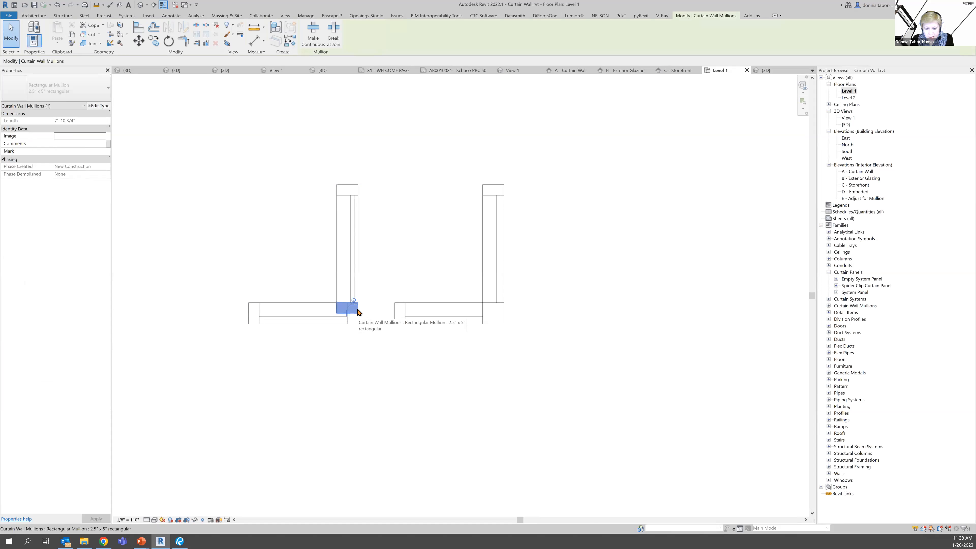
pyautogui.rightClick(357, 313)
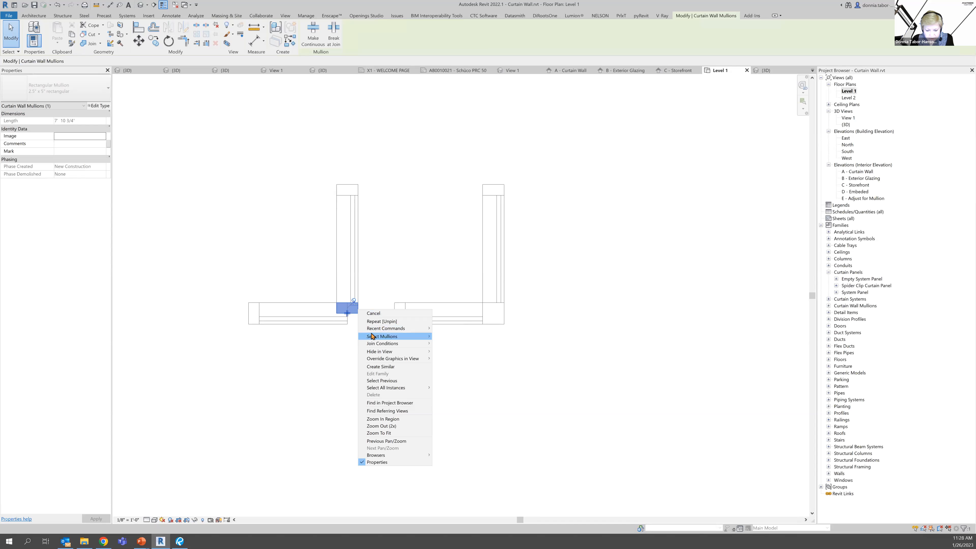
pyautogui.moveTo(371, 336)
pyautogui.click(445, 337)
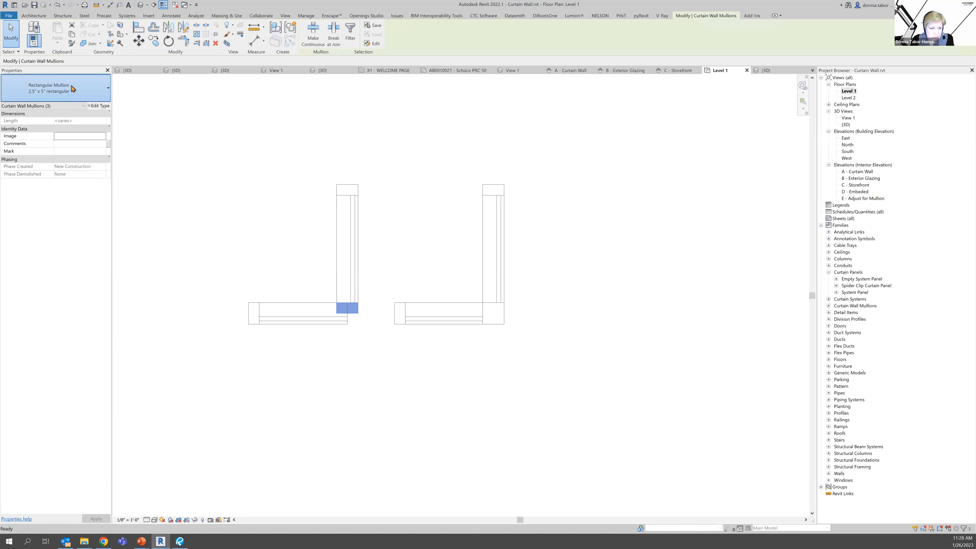
pyautogui.click(72, 89)
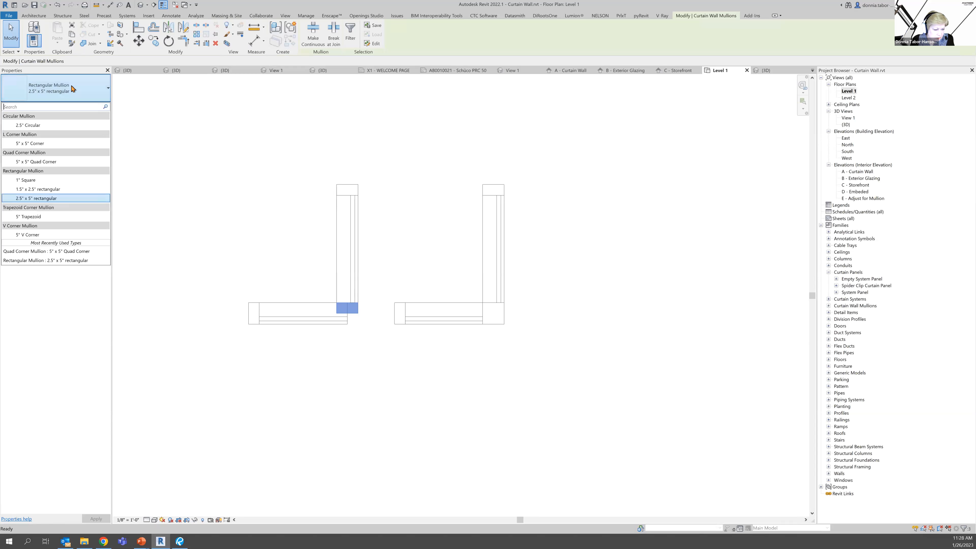
pyautogui.click(38, 163)
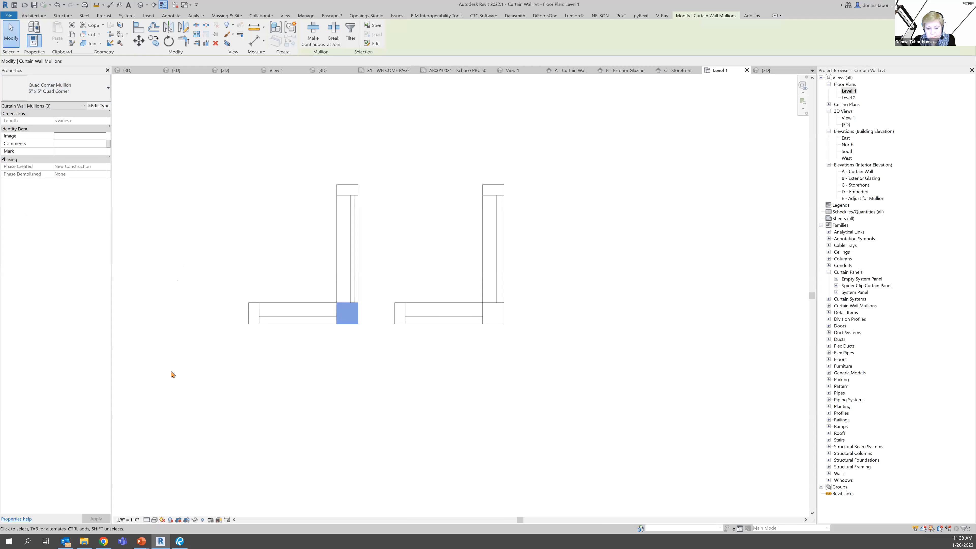
pyautogui.click(238, 147)
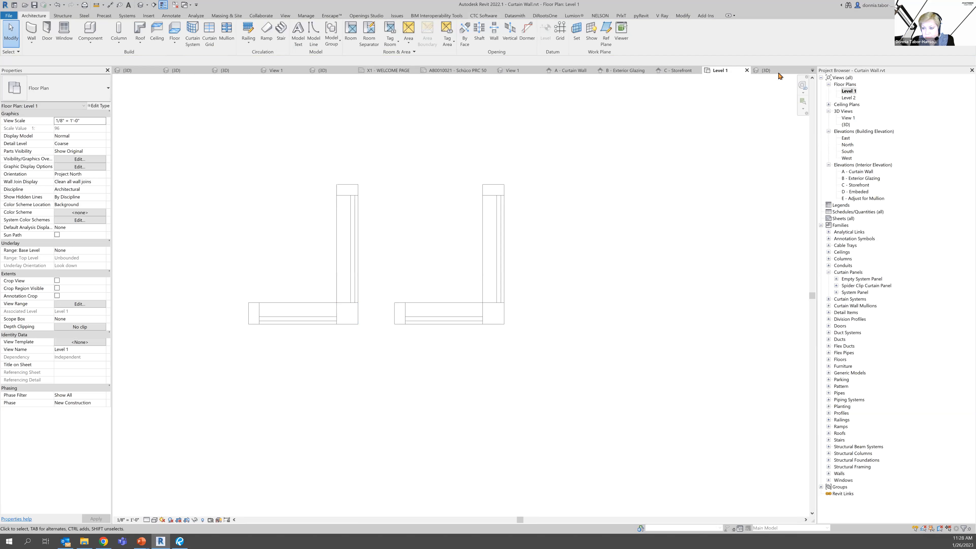
# In the 3D view, select all quad corner mullions on the rear corner's gridline and make them continuous through the horizontals
pyautogui.click(765, 71)
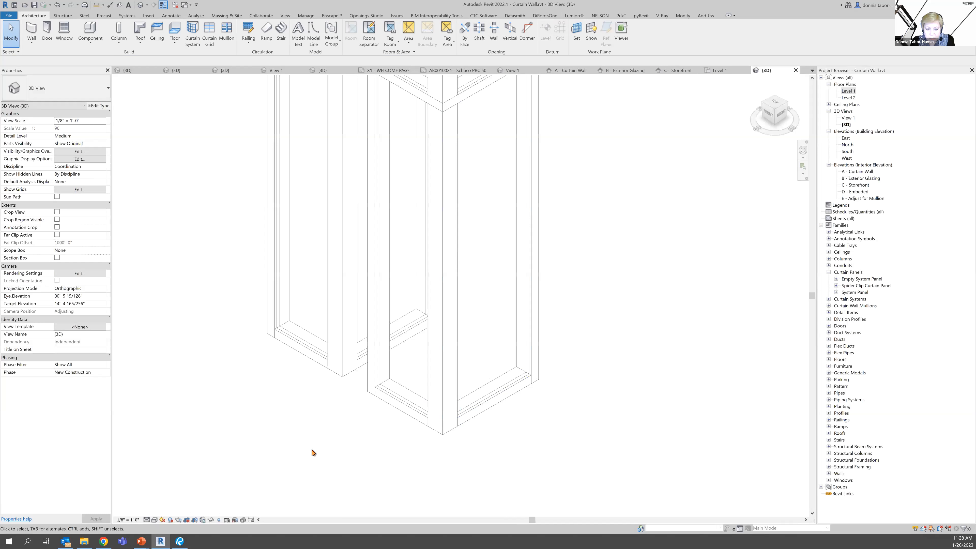
pyautogui.scroll(-4, 403, 473)
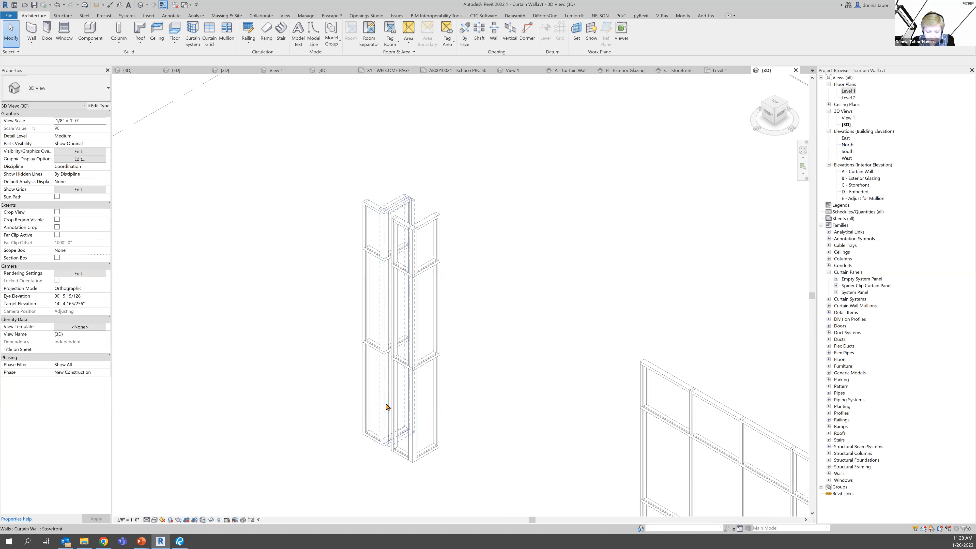
pyautogui.scroll(4, 387, 407)
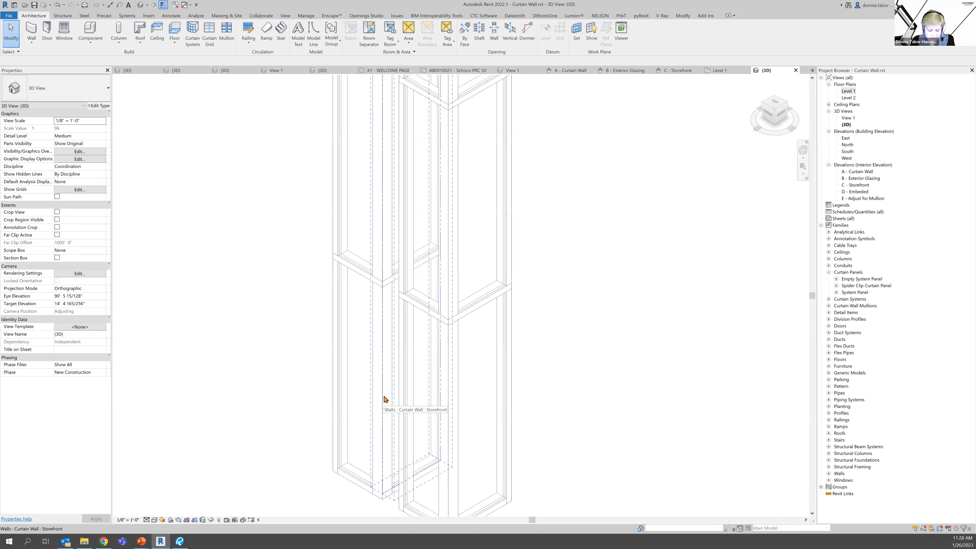
pyautogui.press('Tab')
pyautogui.press('Tab')
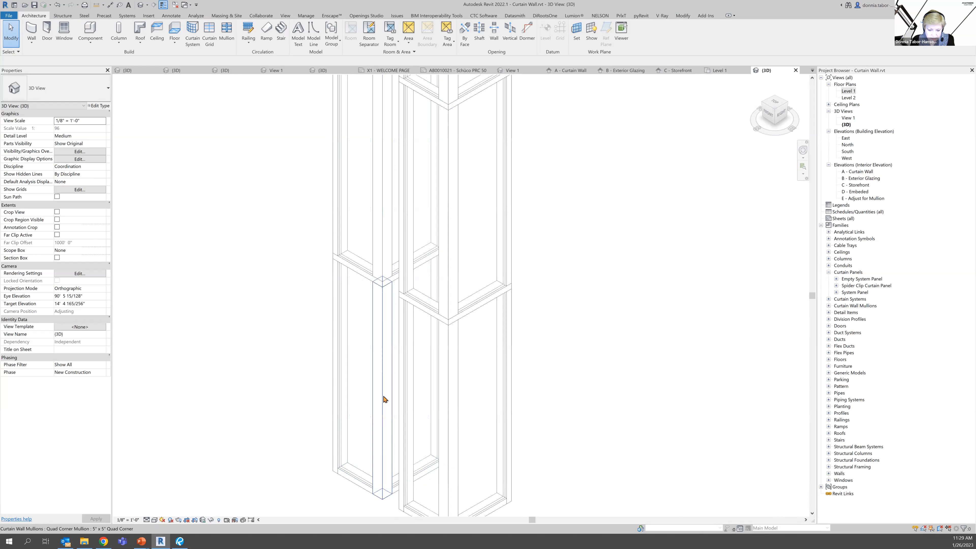
pyautogui.rightClick(384, 399)
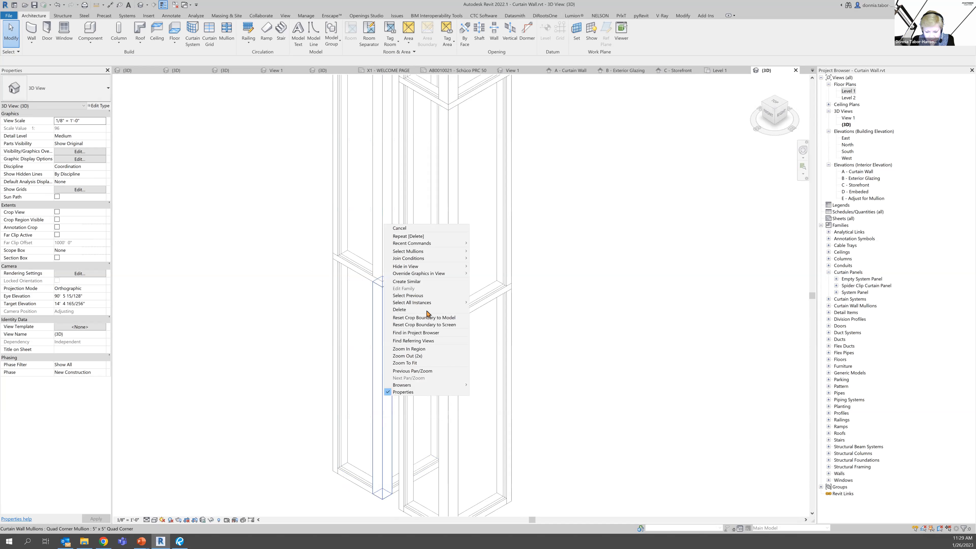
pyautogui.moveTo(441, 254)
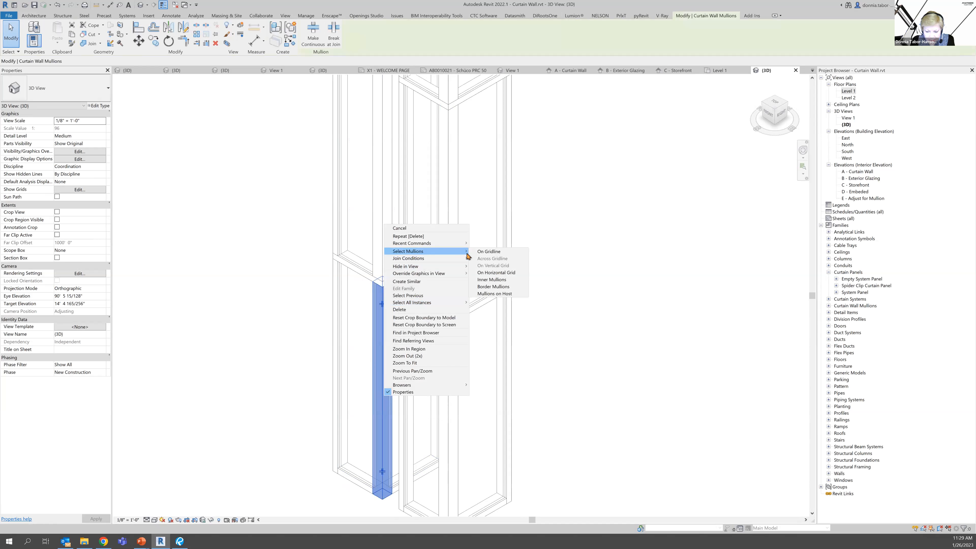
pyautogui.click(485, 252)
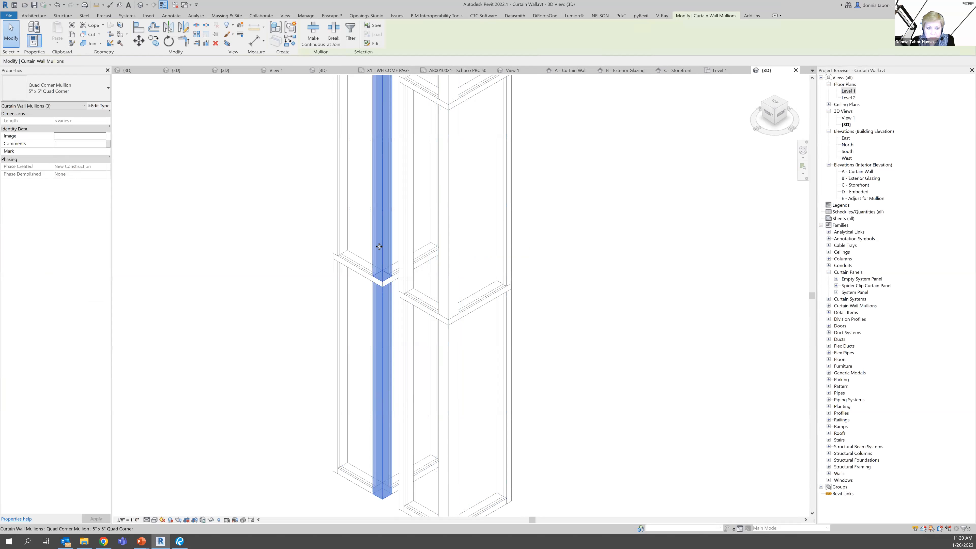
pyautogui.click(314, 37)
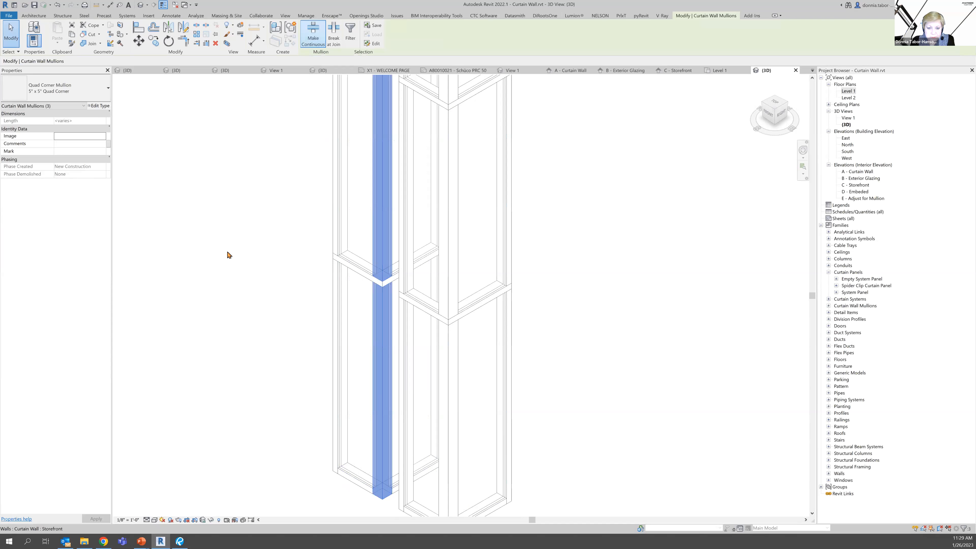
pyautogui.click(223, 264)
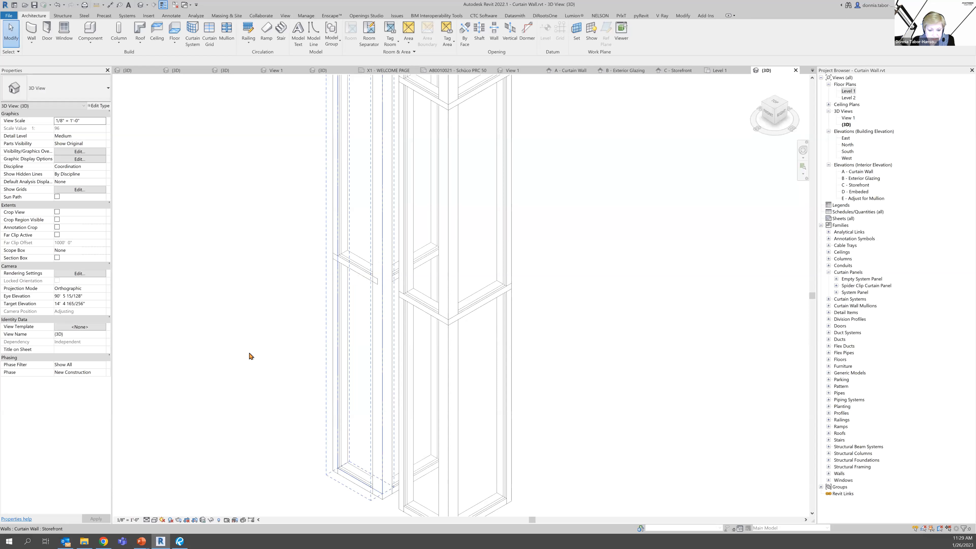
# In the Level 1 plan, pull the left assembly's horizontal storefront wall back from the corner to a length of 1' 8 1/2"
pyautogui.doubleClick(849, 92)
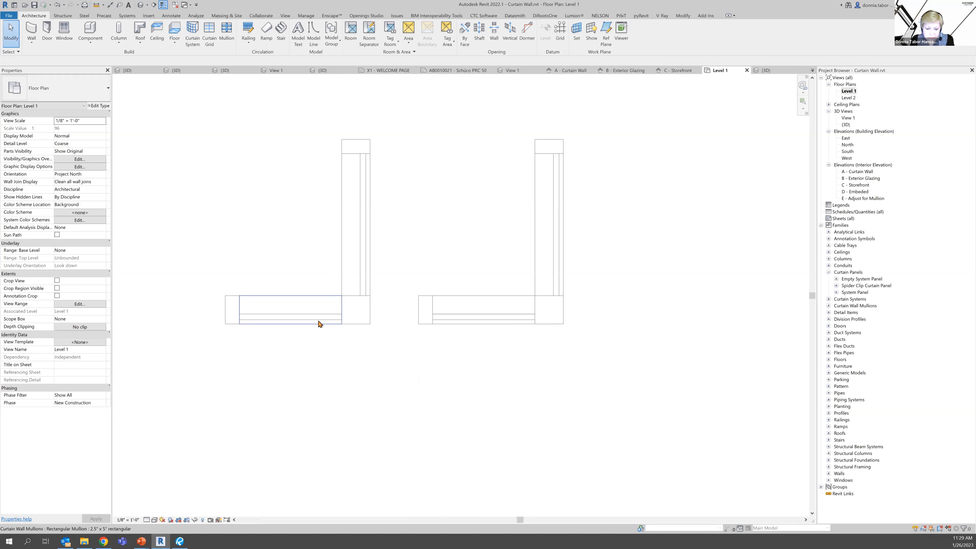
pyautogui.click(352, 317)
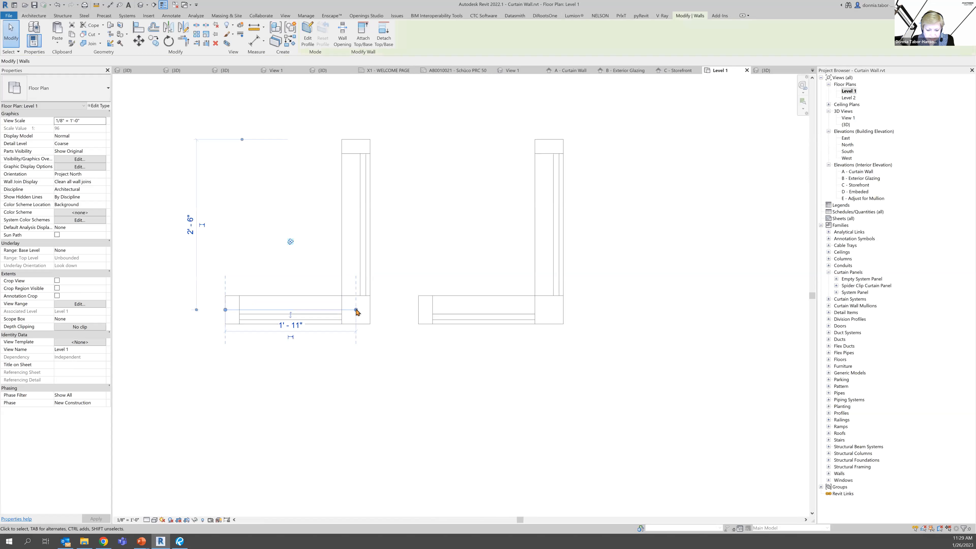
pyautogui.scroll(3, 355, 314)
pyautogui.moveTo(357, 305); pyautogui.dragTo(323, 306)
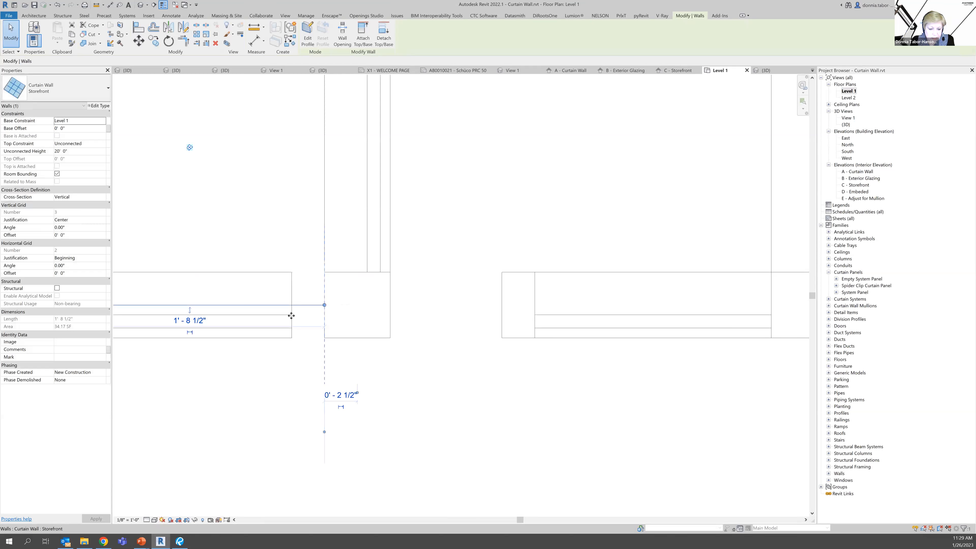
pyautogui.click(296, 346)
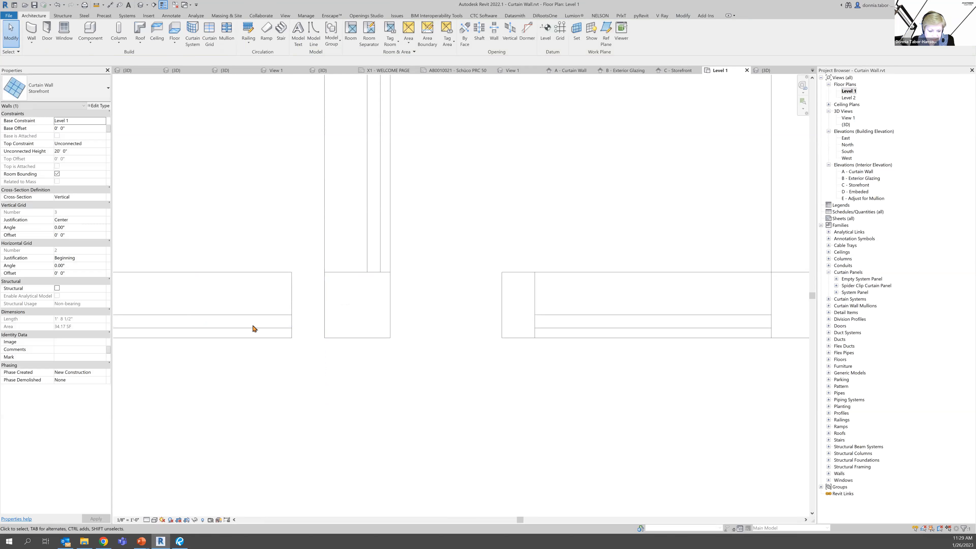
# Extend the left assembly's horizontal storefront wall back to the corner's wall centerline, for a length of 1' 11"
pyautogui.click(290, 320)
pyautogui.moveTo(325, 306); pyautogui.dragTo(357, 305)
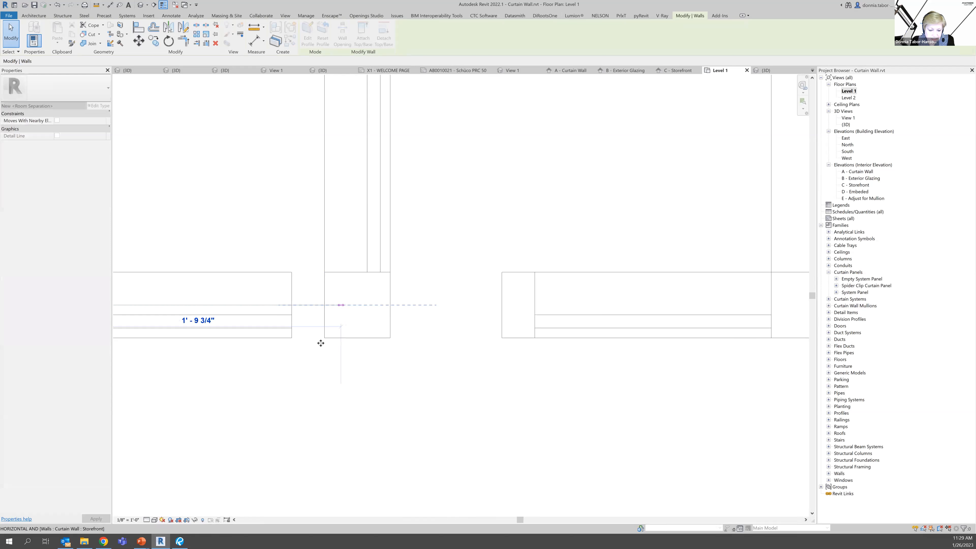
pyautogui.click(414, 253)
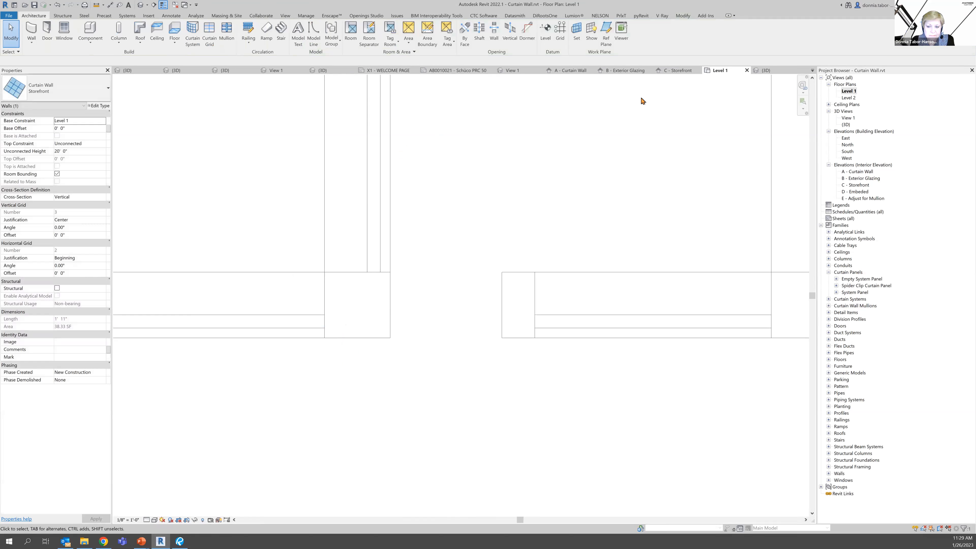
# Examine the rear corner's mullion joins along the full height in the 3D view, selecting the adjoining storefront wall and clearing the selection
pyautogui.click(763, 71)
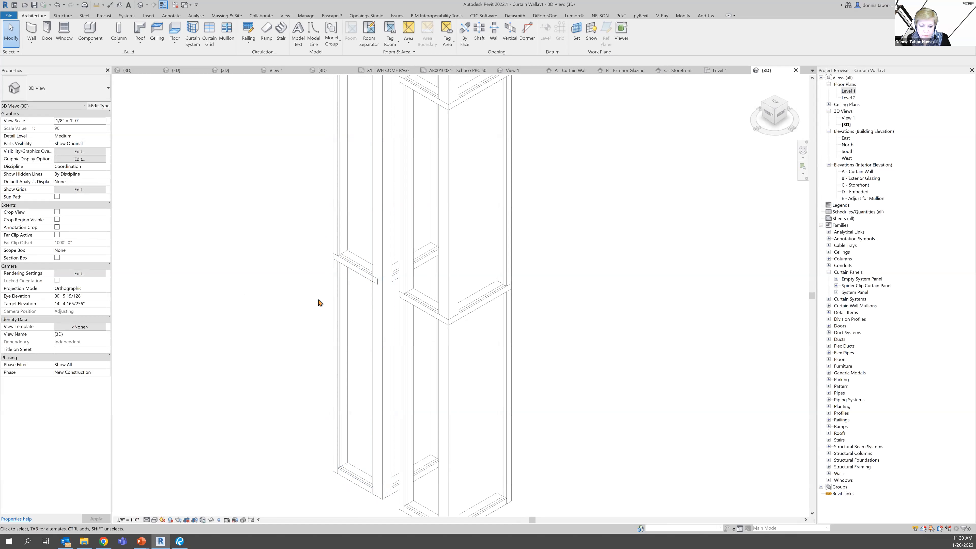
pyautogui.click(301, 292)
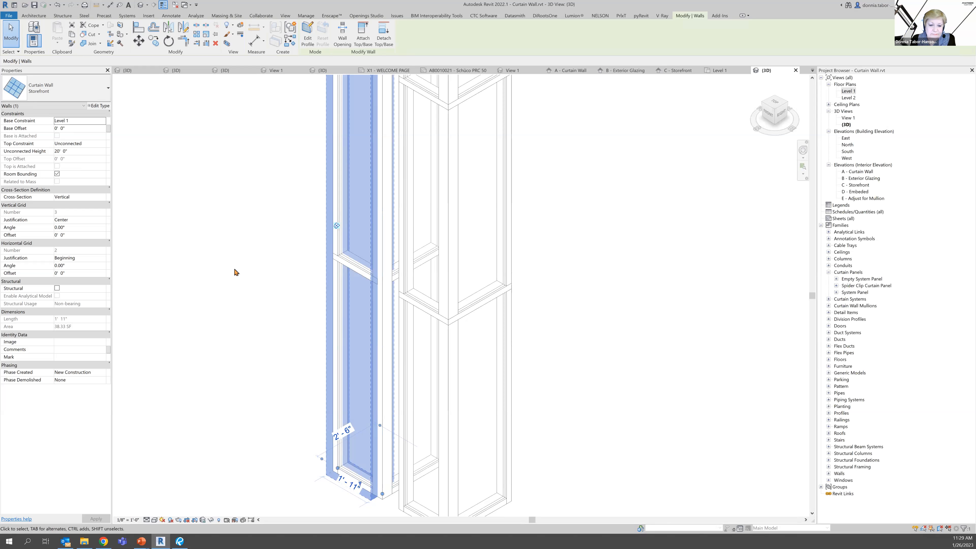
pyautogui.click(185, 258)
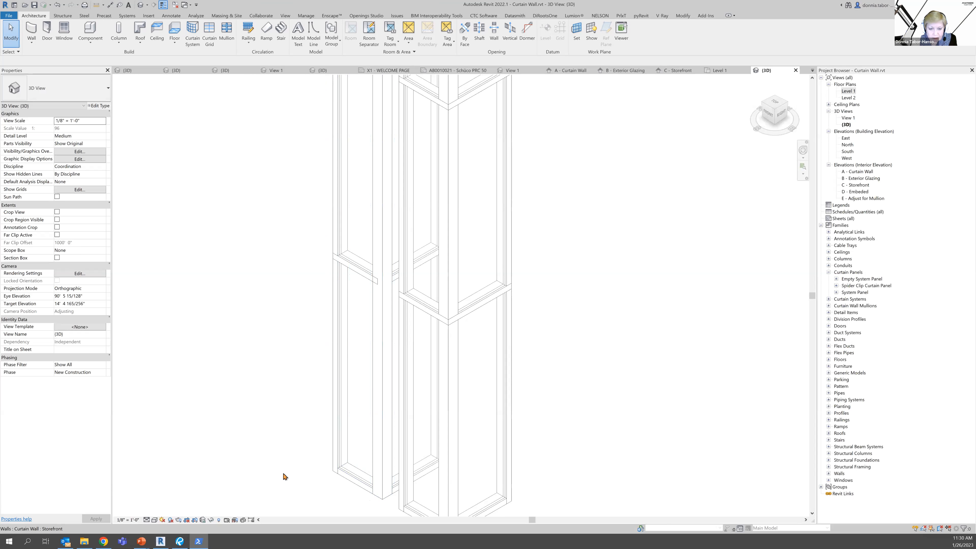
pyautogui.scroll(-3, 309, 338)
pyautogui.scroll(2, 320, 259)
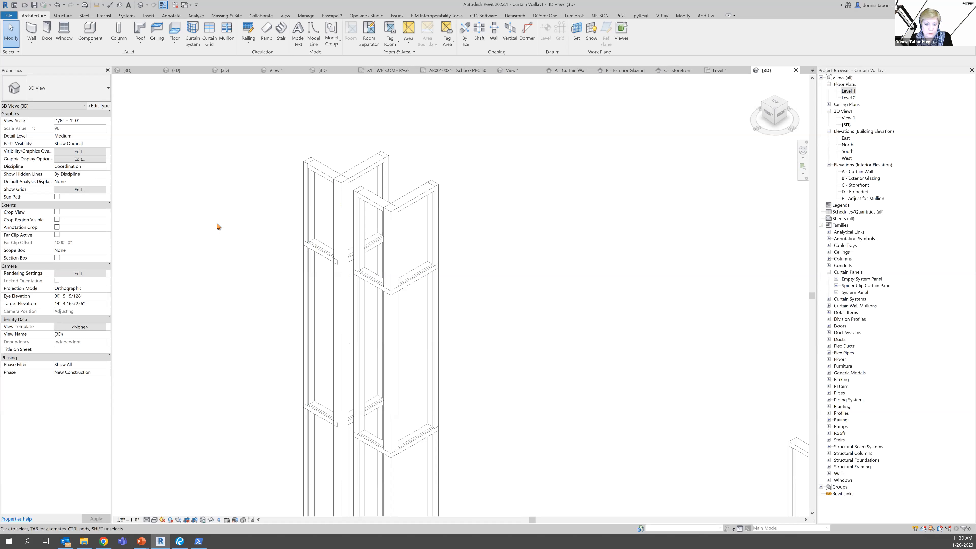
# Close the 3D view and the Level 1 plan to return to the C - Storefront elevation
pyautogui.click(796, 70)
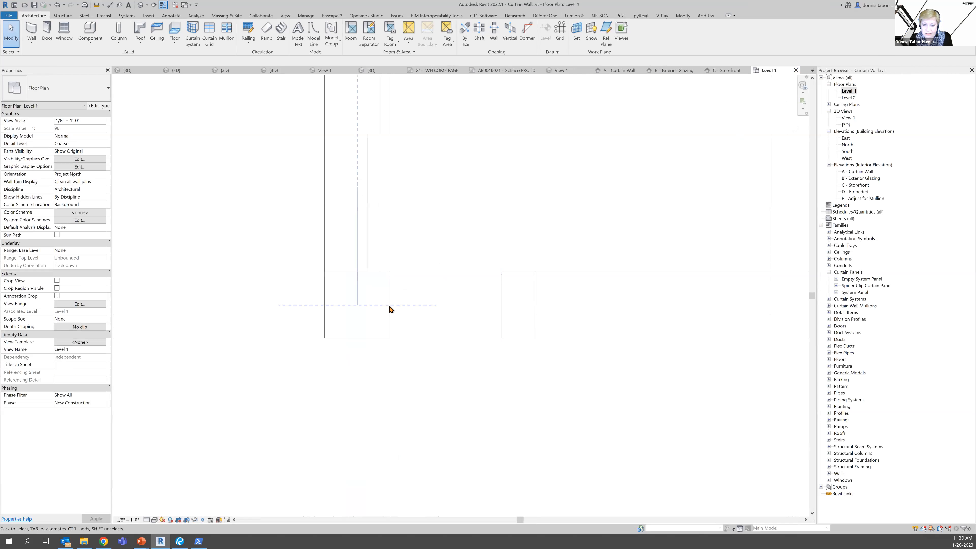
pyautogui.scroll(-4, 377, 369)
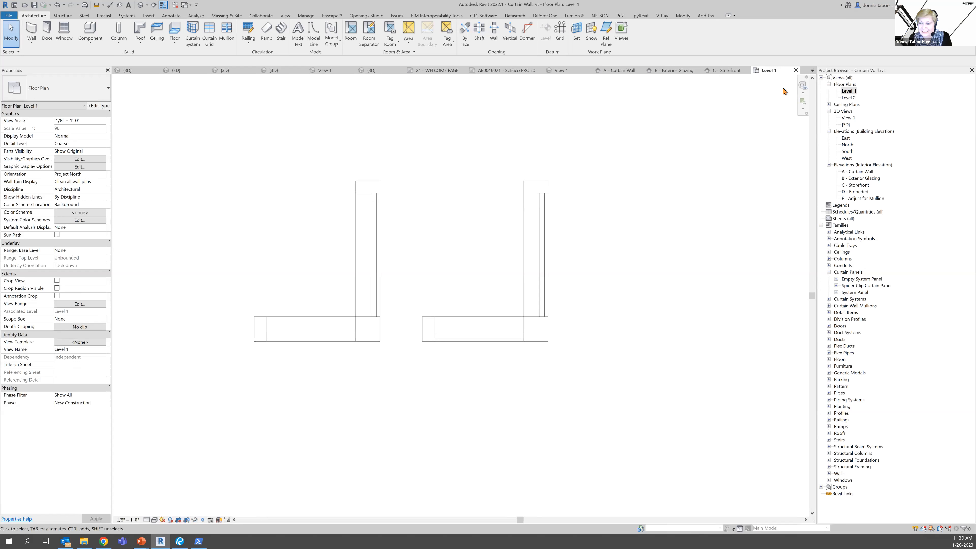
pyautogui.click(796, 70)
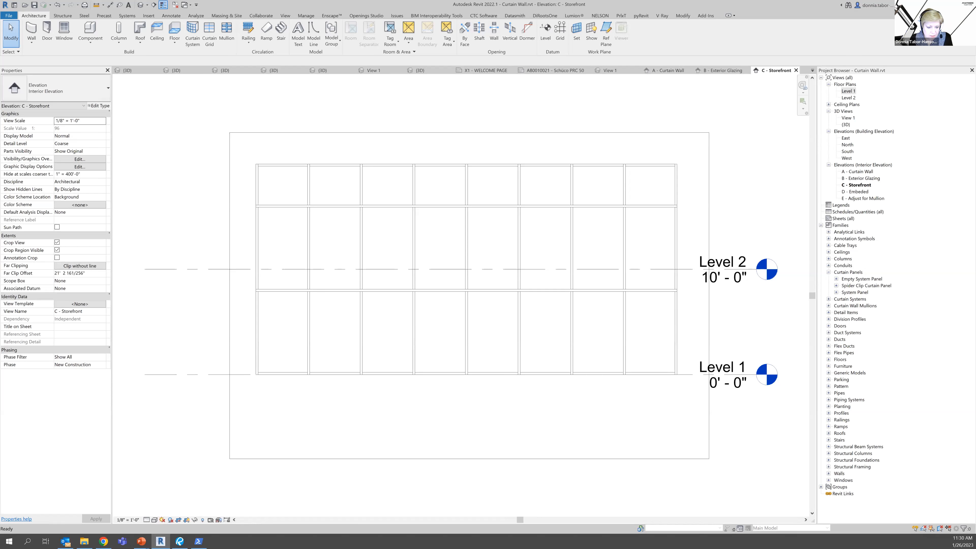
# Switch to the PowerPoint presentation and reveal the Mullions slide's bullet about presetting the join condition in the template
pyautogui.hotkey('alt', 'Tab')
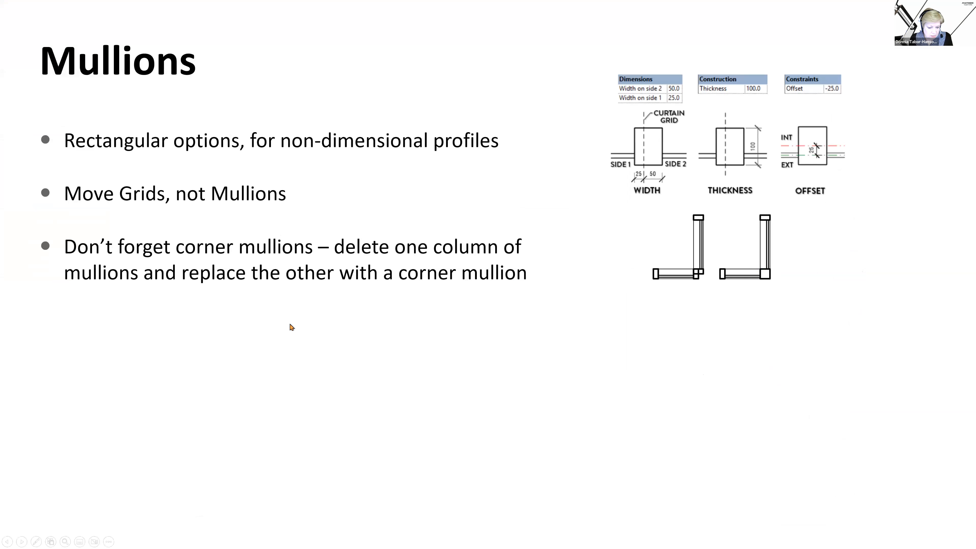
pyautogui.click(263, 338)
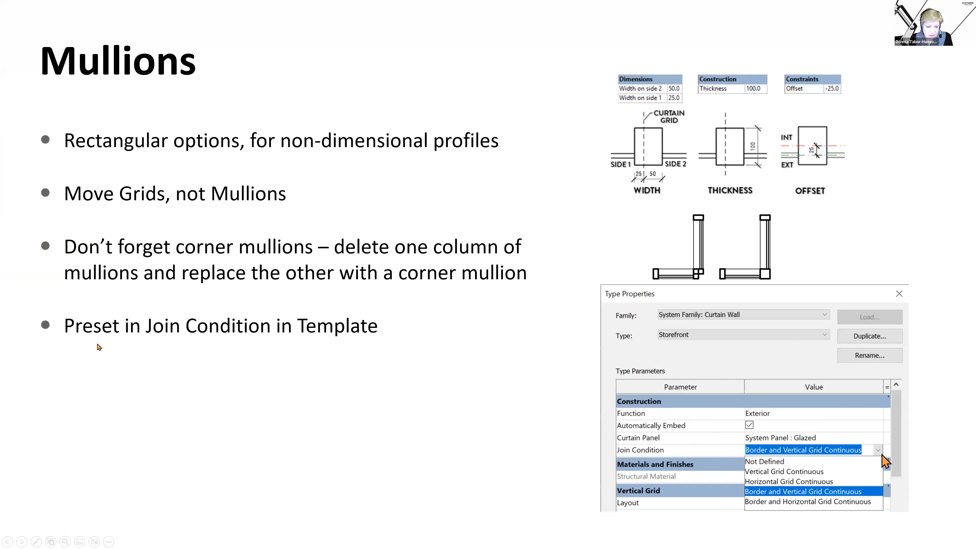
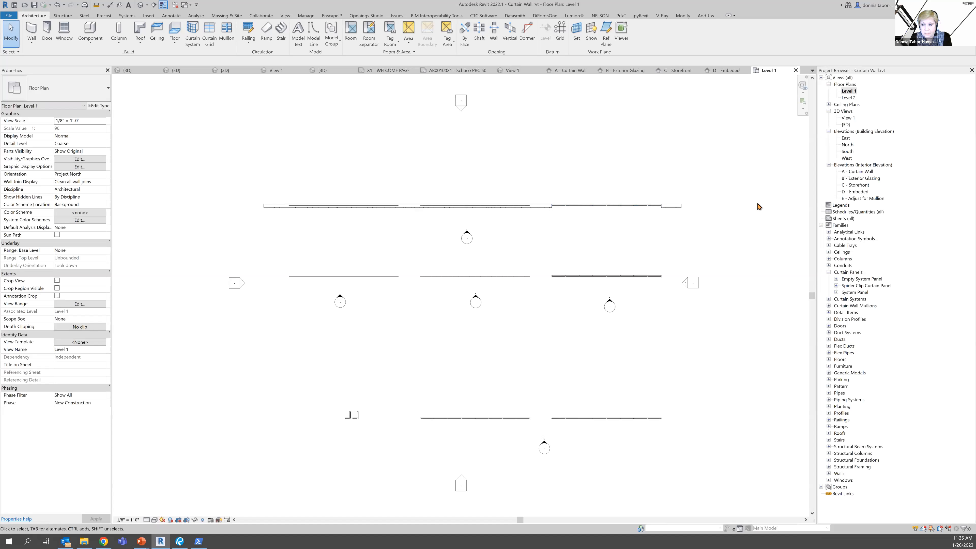
# In Revit's D - Embeded elevation, isolate the left curtain wall without its panel and turn on Automatically Embed for its Curtain Wall 1 type
pyautogui.click(740, 71)
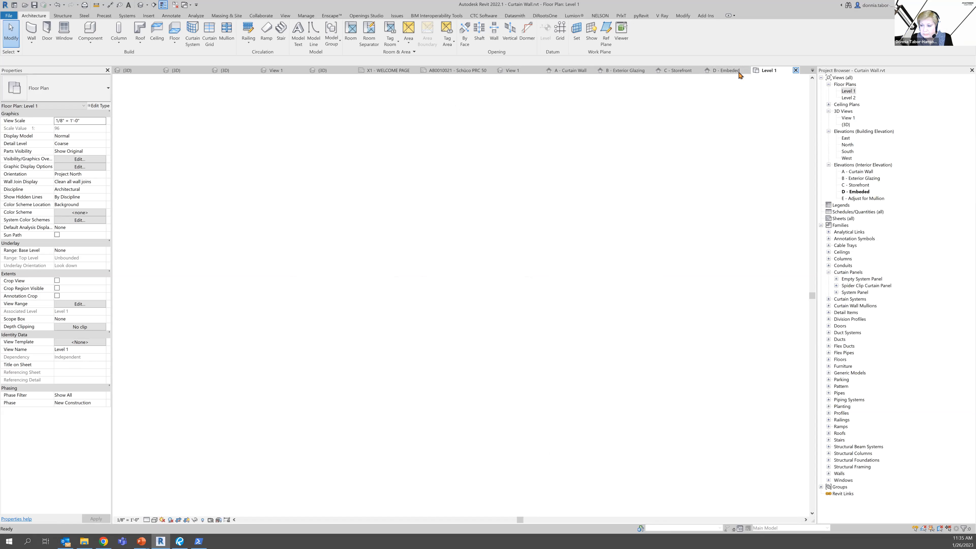
pyautogui.moveTo(160, 191); pyautogui.dragTo(385, 384)
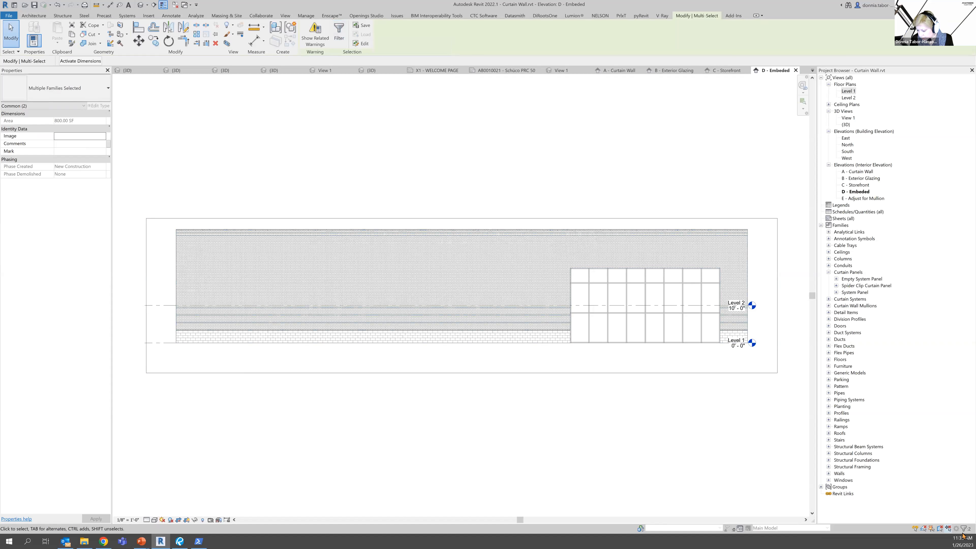
pyautogui.click(340, 40)
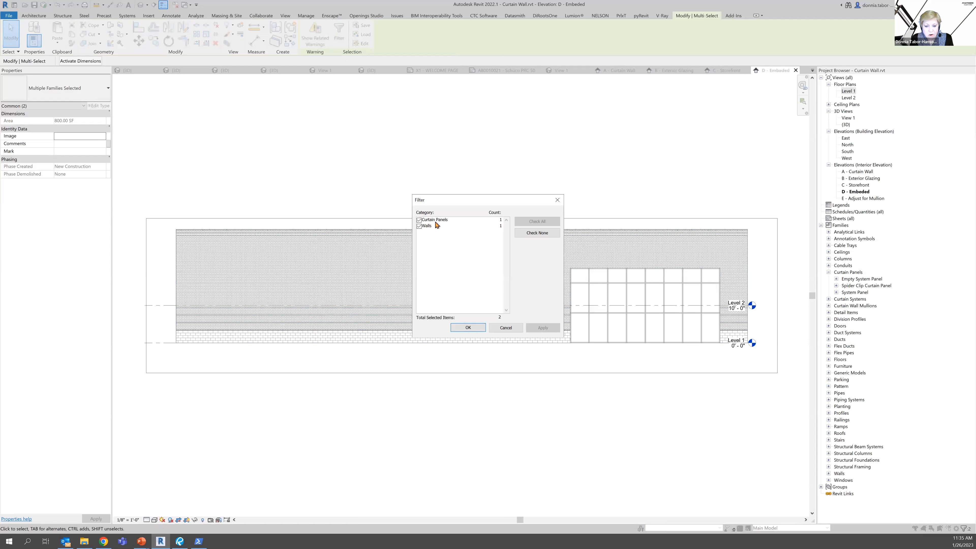
pyautogui.click(419, 220)
pyautogui.click(468, 327)
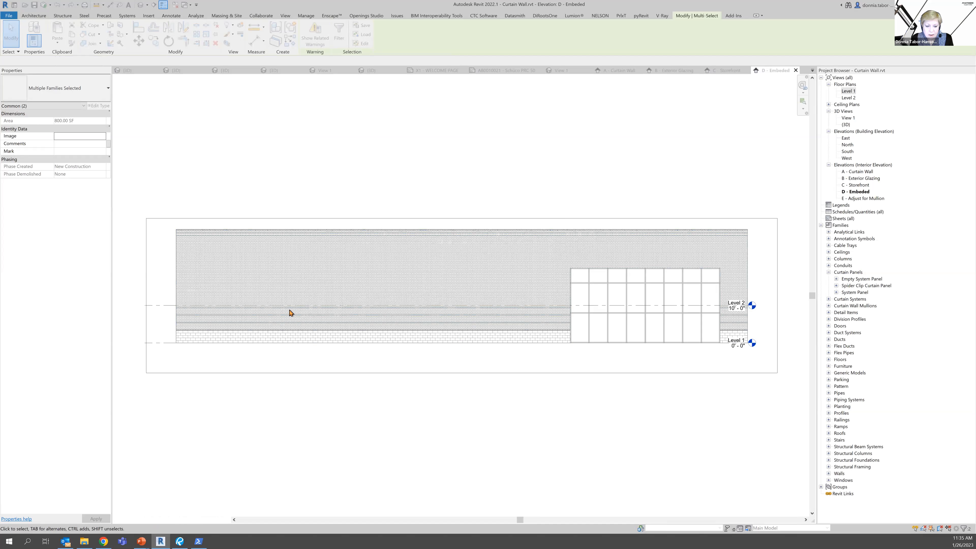
pyautogui.click(99, 106)
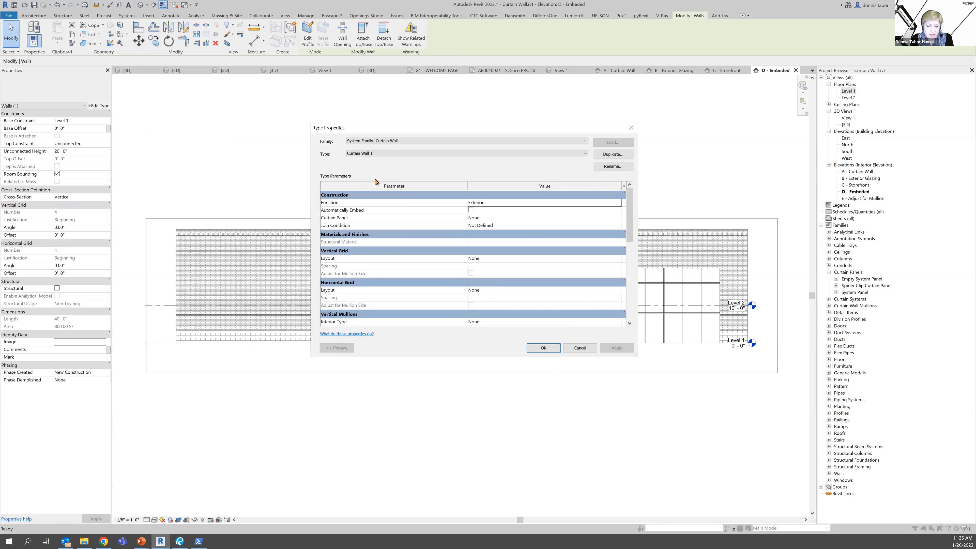
pyautogui.click(471, 210)
pyautogui.click(543, 348)
pyautogui.click(338, 437)
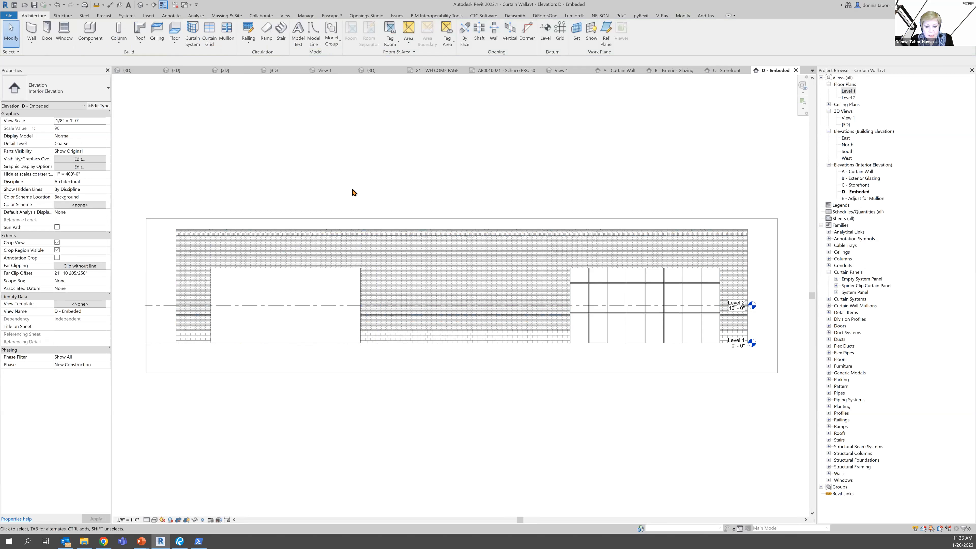
# Isolate the middle Exterior Glazing wall from its panels and grids, view the wall types available for it, and clear the selection
pyautogui.moveTo(354, 190); pyautogui.dragTo(556, 387)
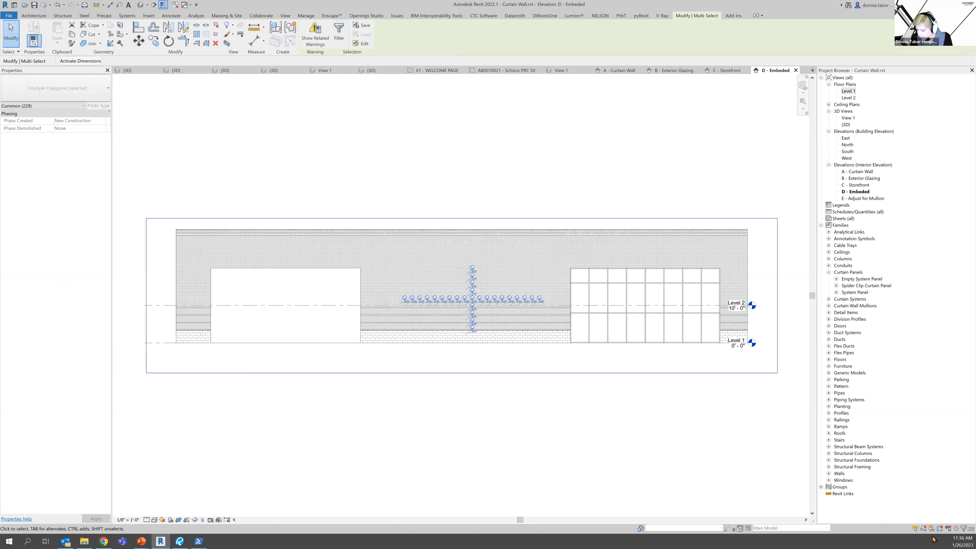
pyautogui.click(963, 530)
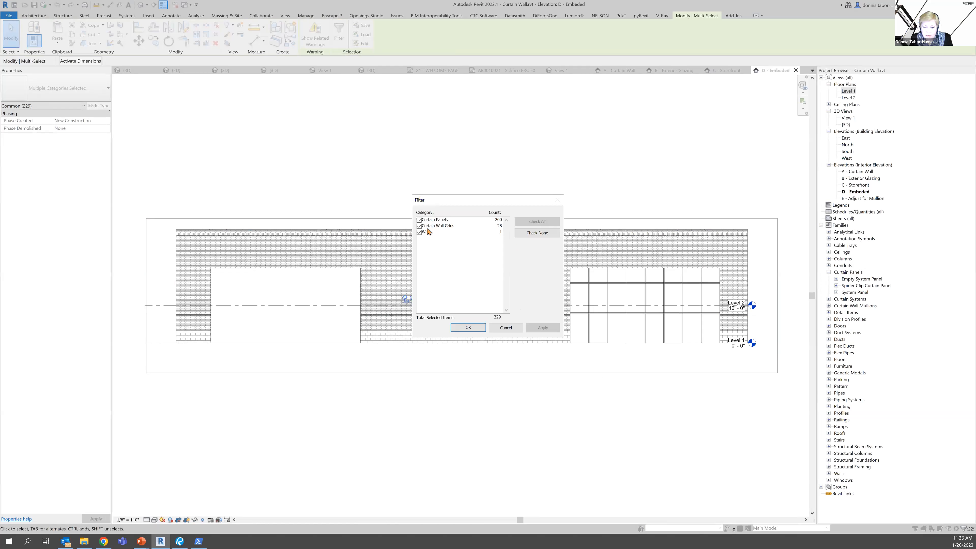
pyautogui.click(419, 226)
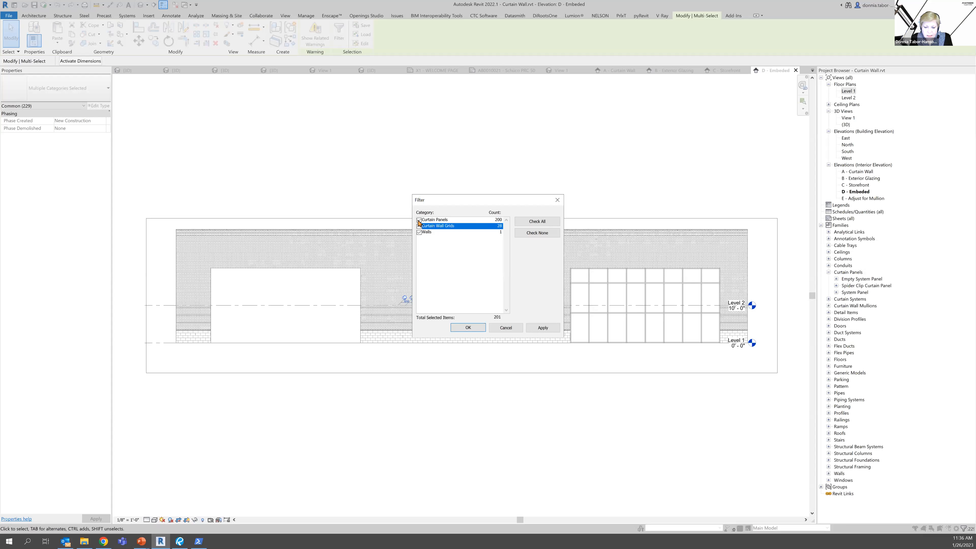
pyautogui.click(465, 328)
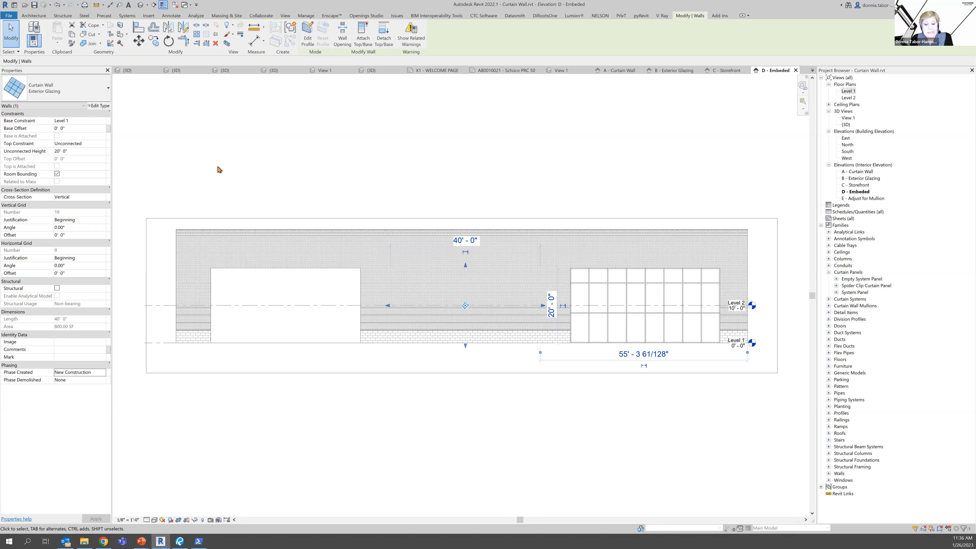
pyautogui.click(75, 96)
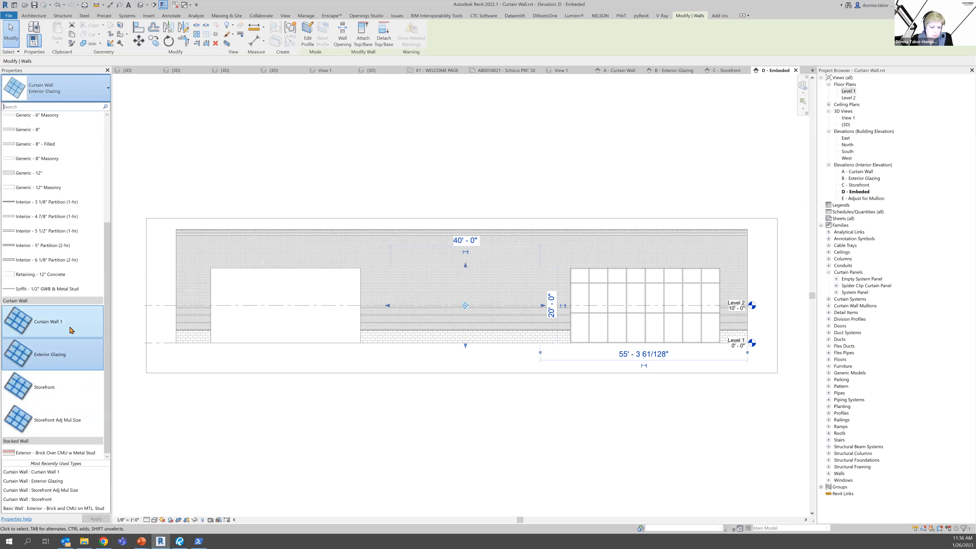
pyautogui.click(446, 450)
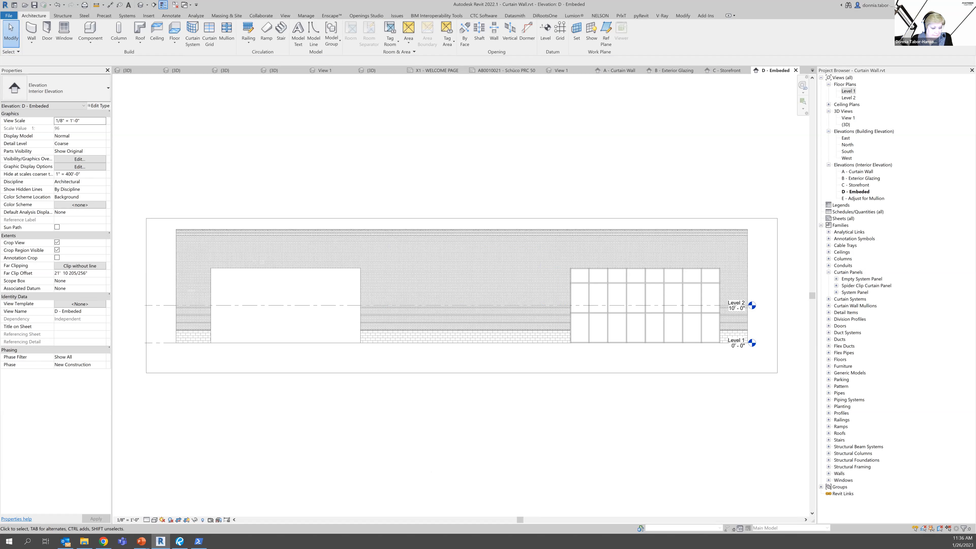
# Switch to PowerPoint and advance past the Embedding Into Another Wall slide to the Rail with Gate bullet on the Examples slide
pyautogui.hotkey('alt', 'Tab')
pyautogui.click(294, 322)
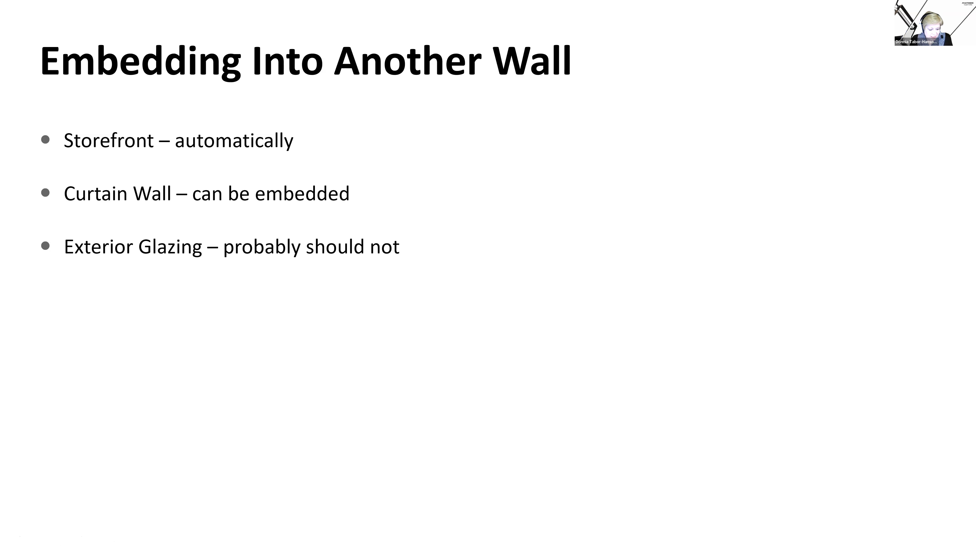
pyautogui.click(288, 322)
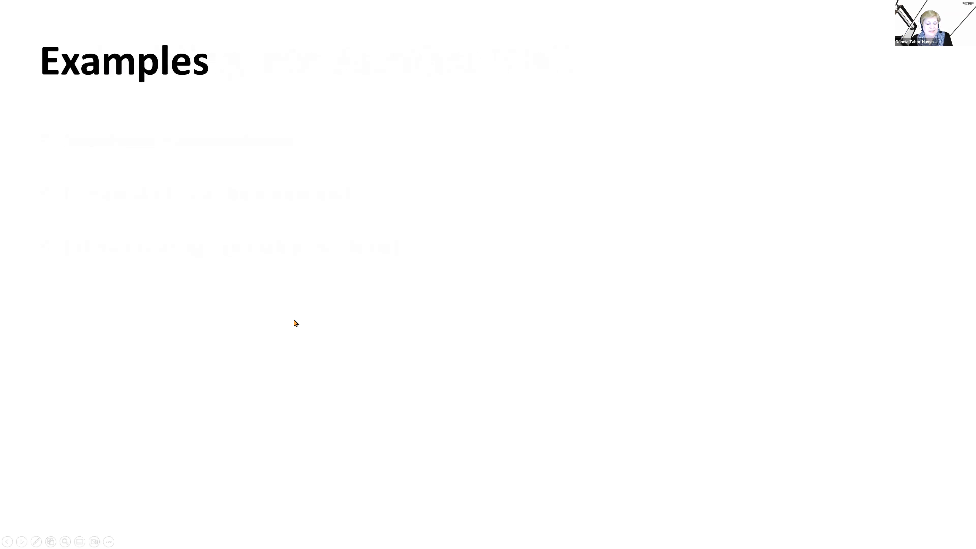
pyautogui.click(294, 321)
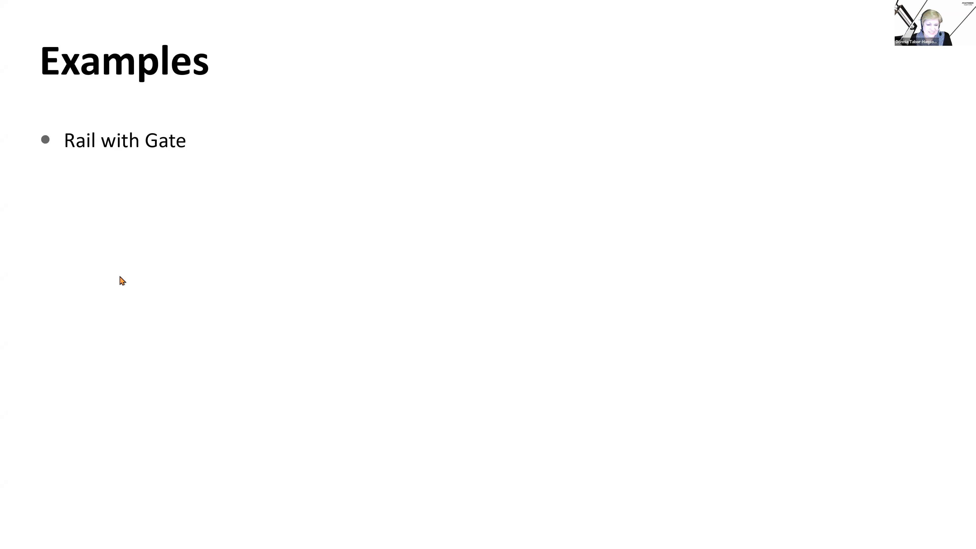
# Return to Revit, close the open Curtain Wall.rvt elevations, and bring up 3D View 1 of Curtain Wall Rail.rvt
pyautogui.hotkey('alt', 'Tab')
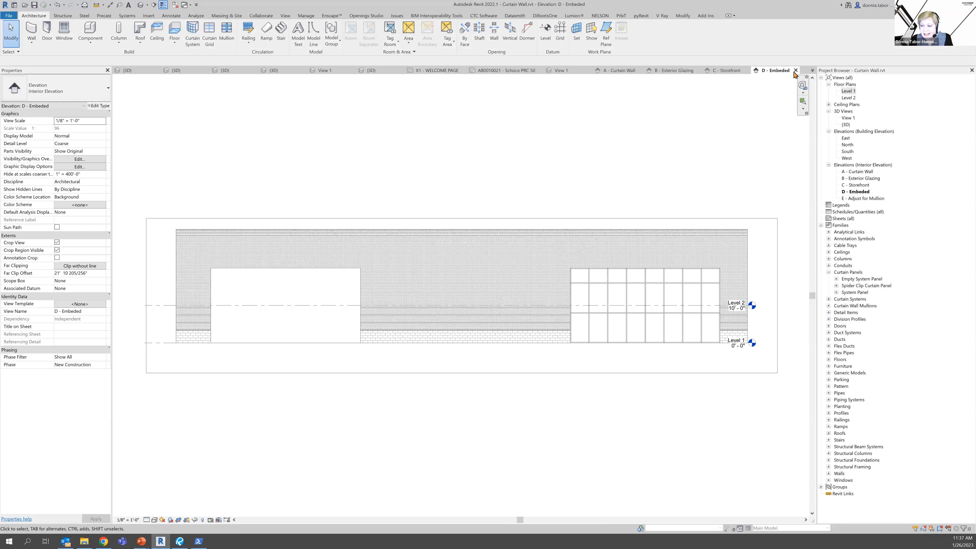
pyautogui.click(795, 70)
pyautogui.click(797, 71)
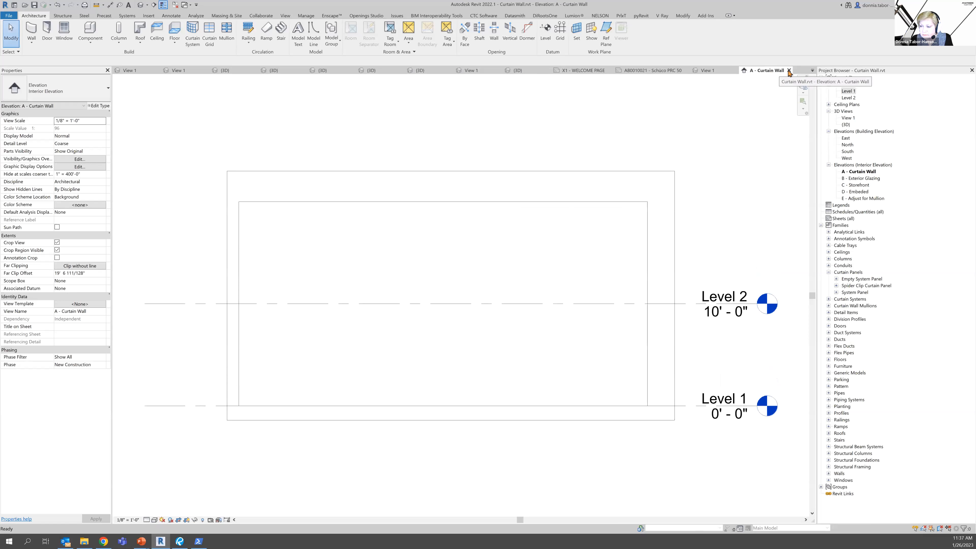
pyautogui.click(789, 70)
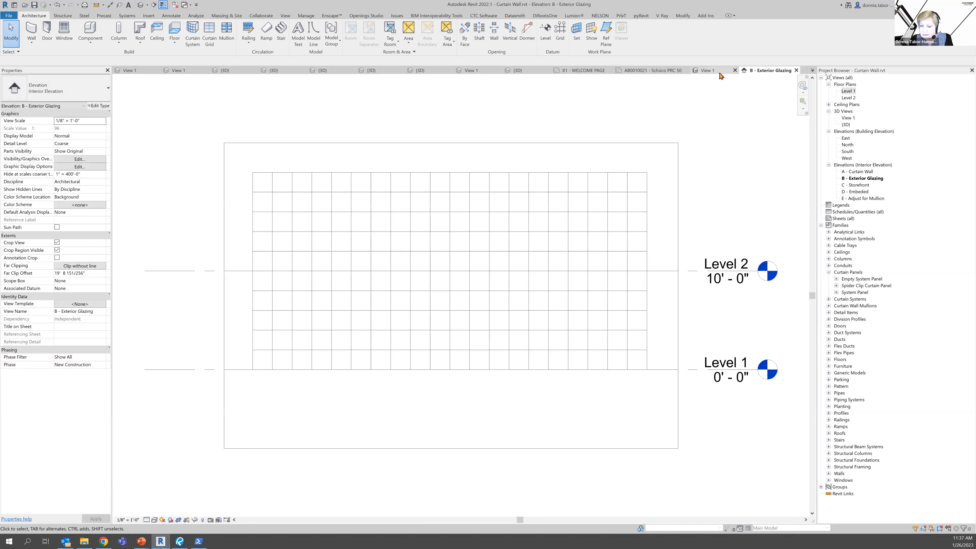
pyautogui.click(796, 70)
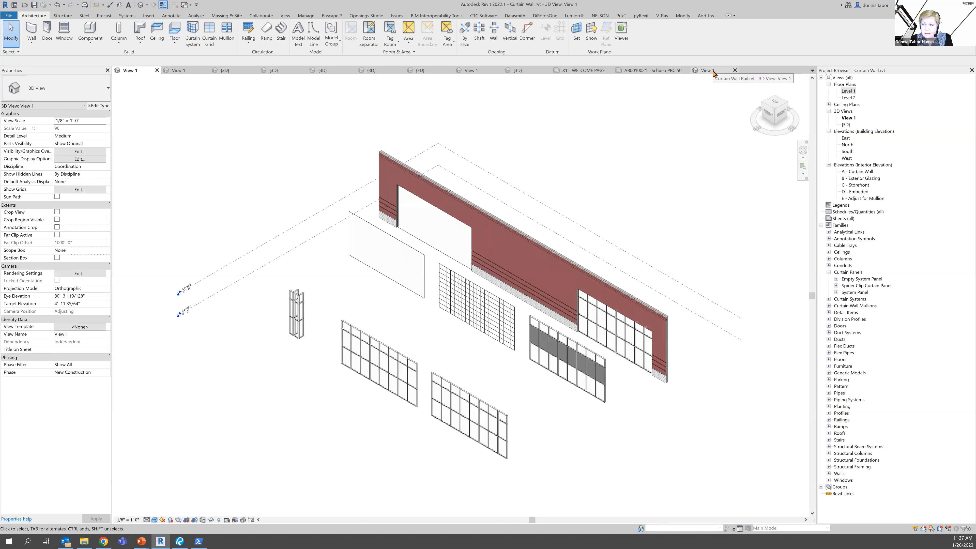
pyautogui.click(714, 73)
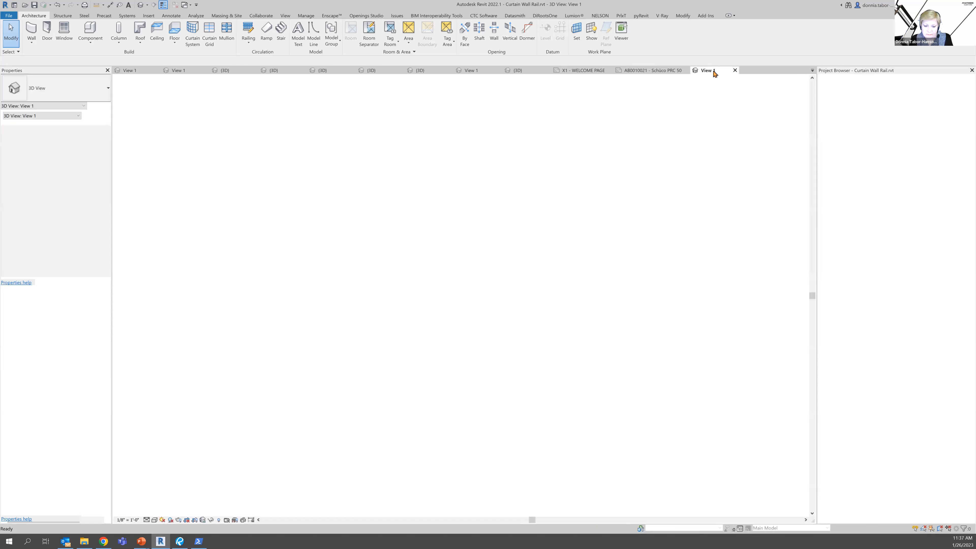
# Select the entire curtain wall rail and review its element categories in the Filter without changing the selection
pyautogui.click(463, 257)
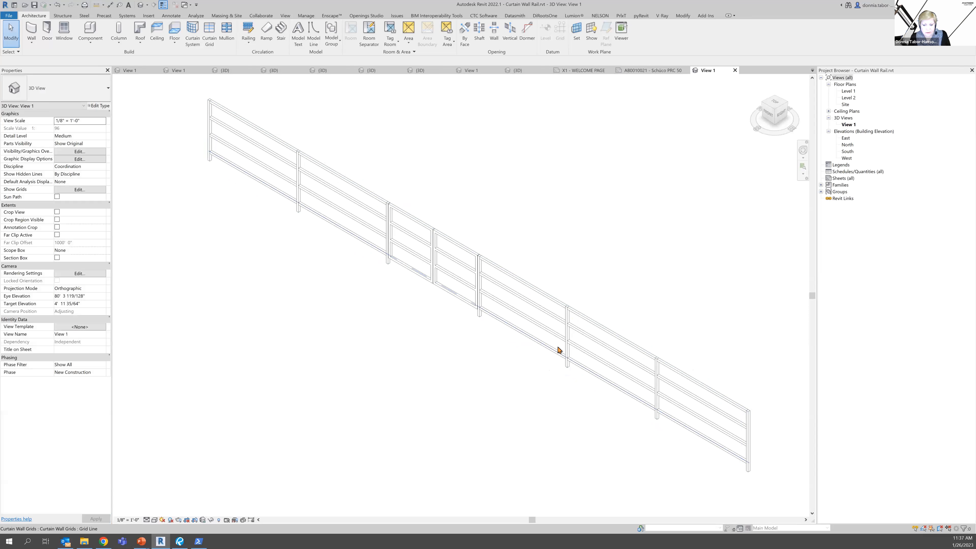
pyautogui.click(432, 422)
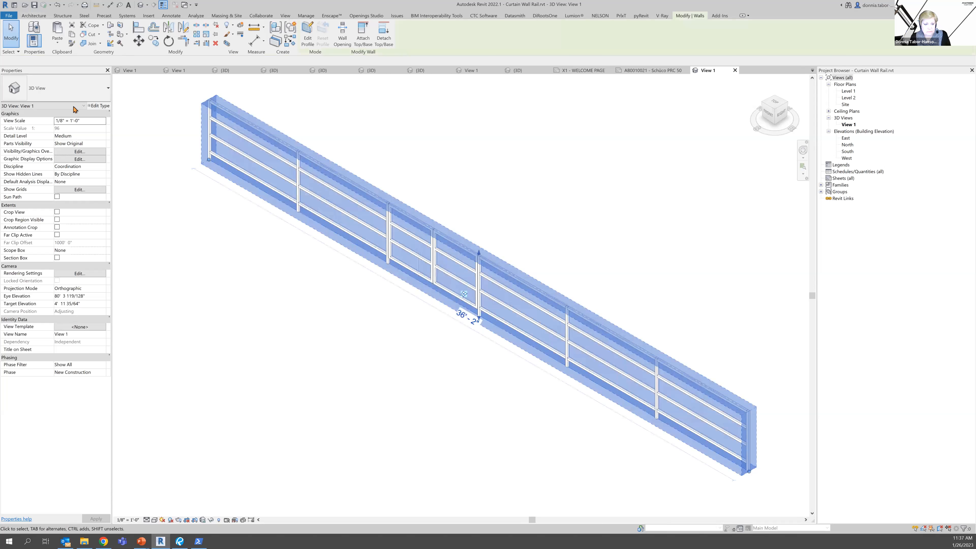
pyautogui.click(335, 357)
pyautogui.scroll(-3, 335, 358)
pyautogui.moveTo(193, 134); pyautogui.dragTo(660, 497)
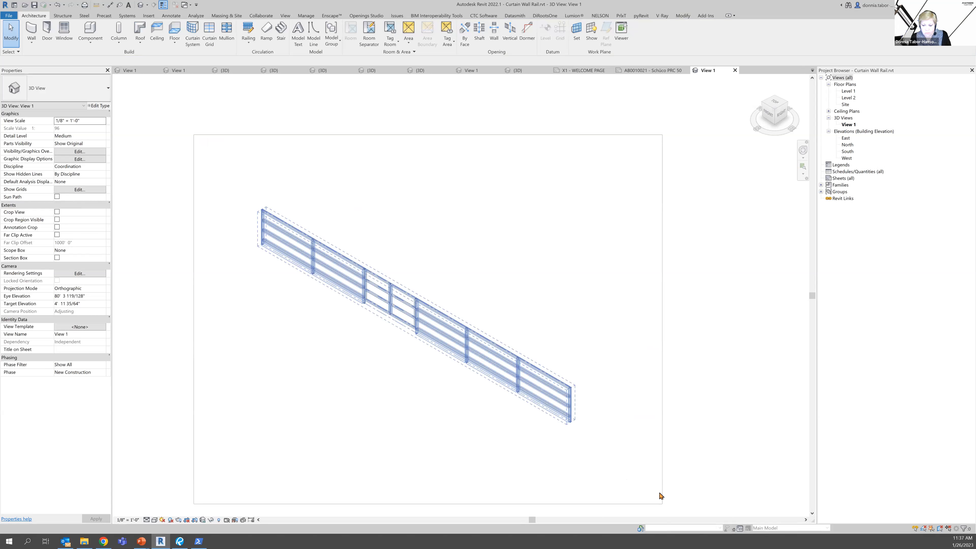
pyautogui.click(308, 32)
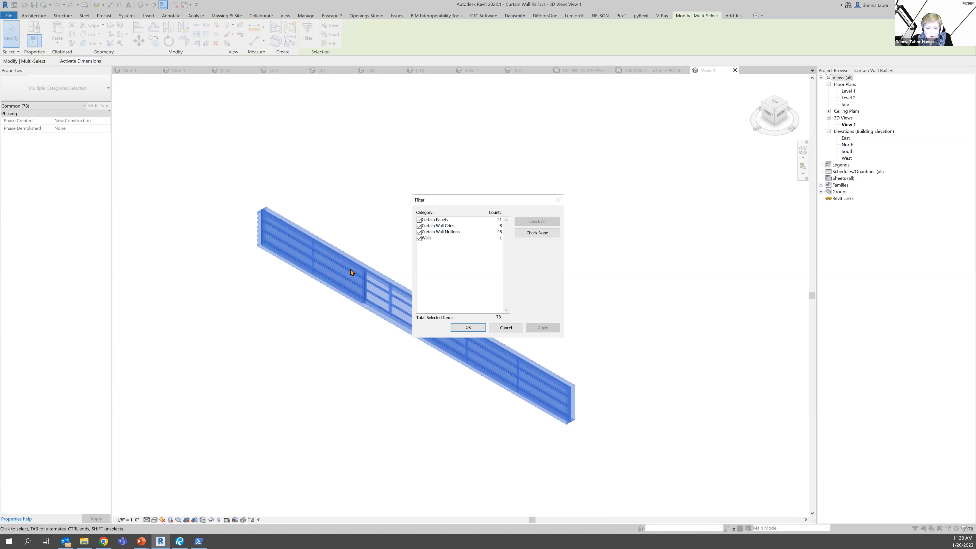
pyautogui.click(505, 328)
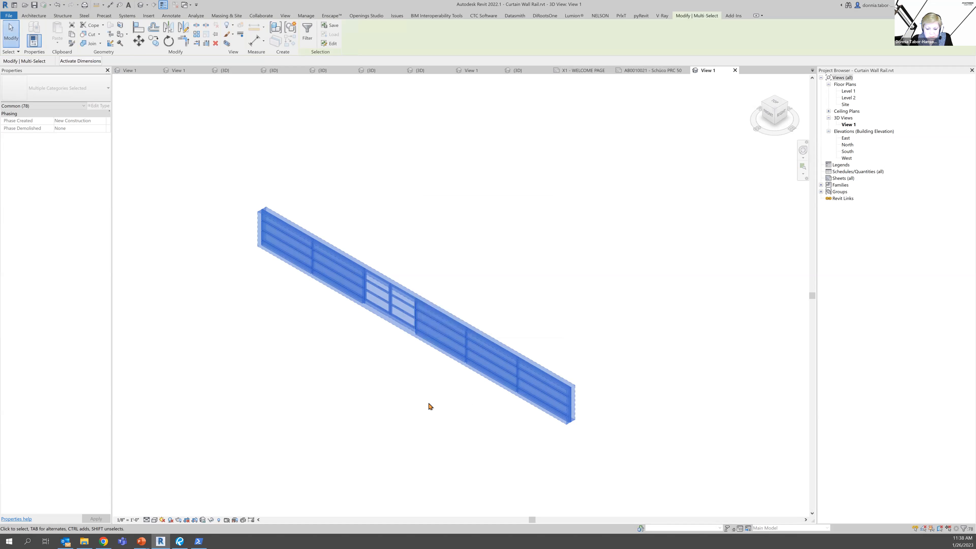
# Examine one rail bay's elements and the Empty System Panel below its lowest rail, and clear the selection
pyautogui.moveTo(442, 403); pyautogui.dragTo(531, 303)
pyautogui.scroll(3, 500, 371)
pyautogui.scroll(5, 431, 376)
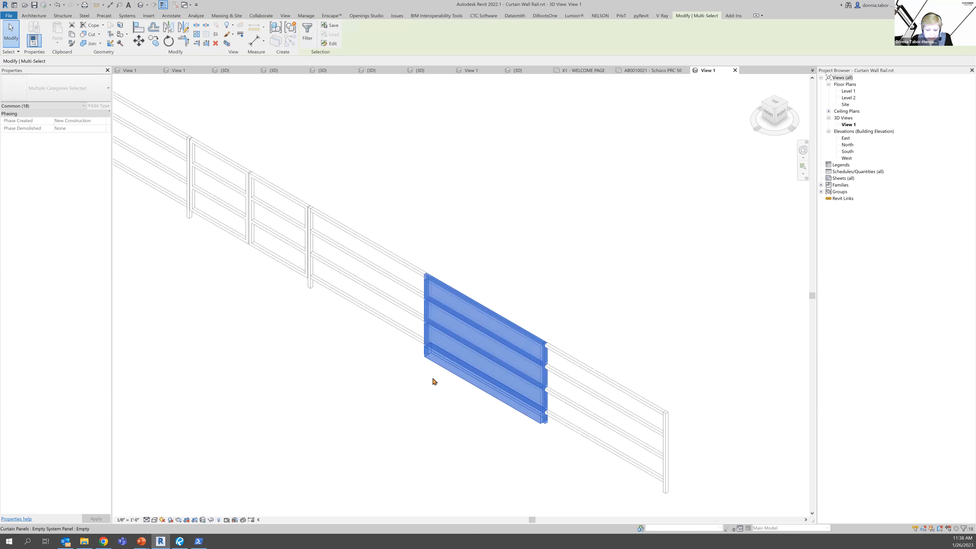
pyautogui.click(428, 356)
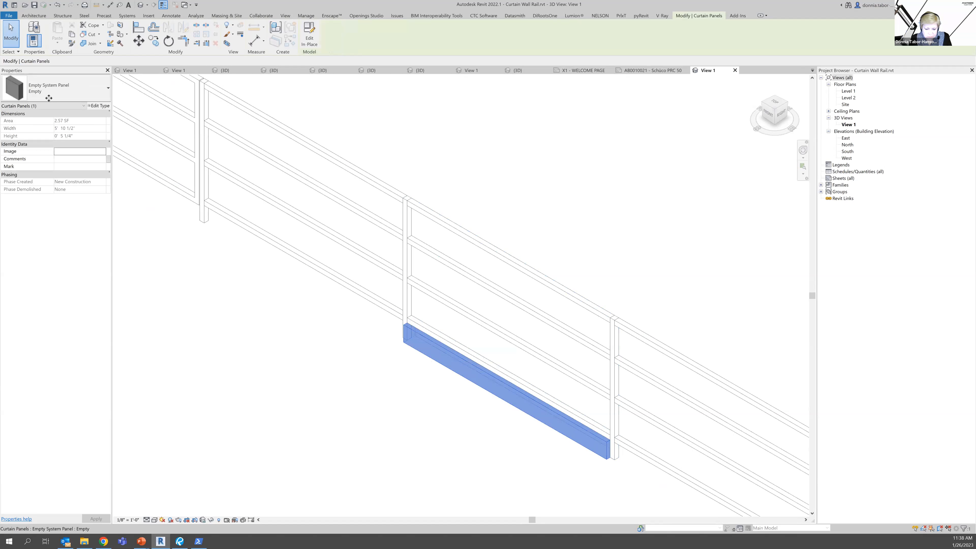
pyautogui.click(217, 415)
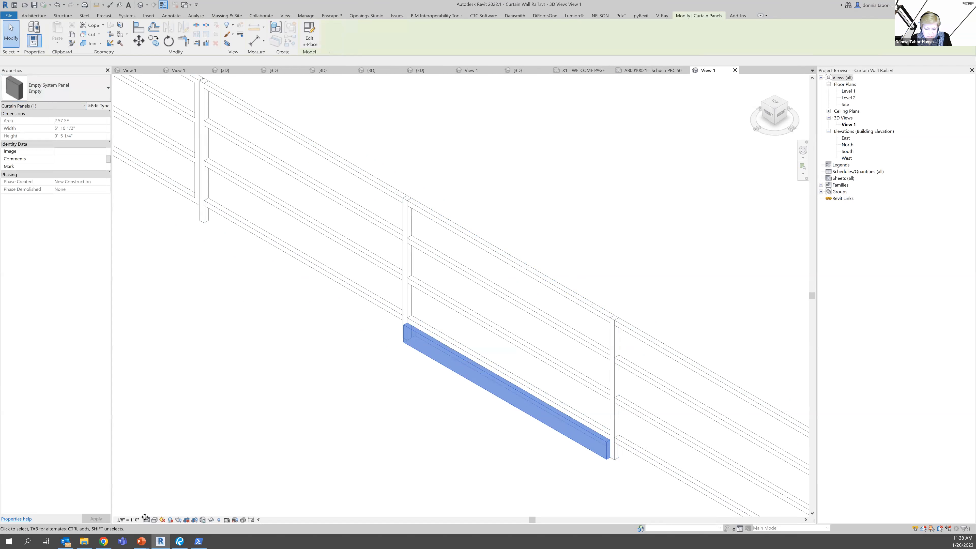
pyautogui.click(170, 520)
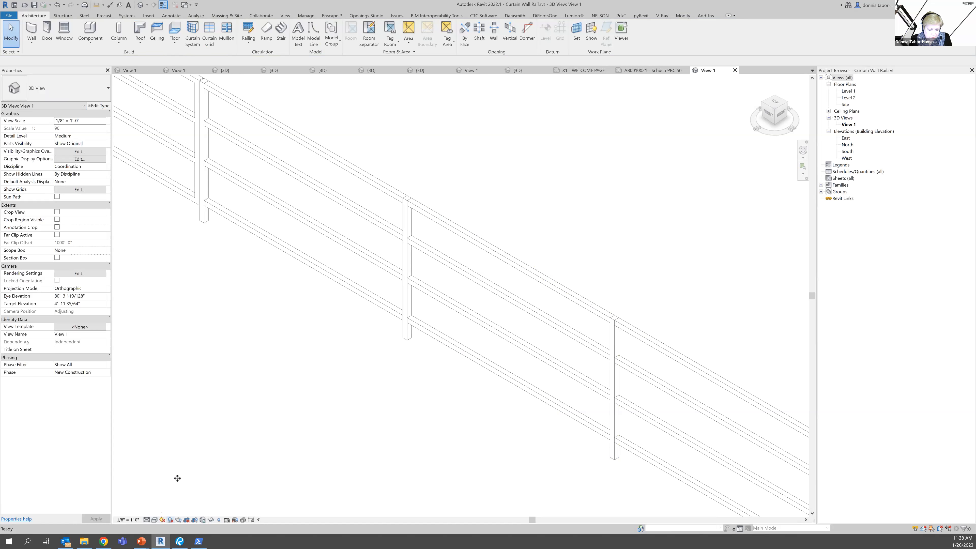
pyautogui.click(170, 520)
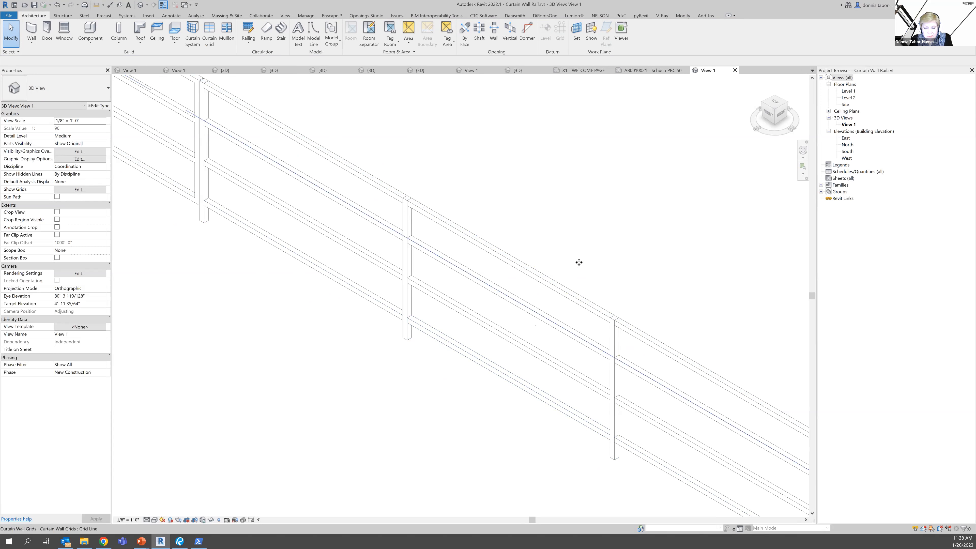
# Examine the rail posts' lower ends and select the Gate curtain panel in the middle of the rail
pyautogui.scroll(-5, 588, 279)
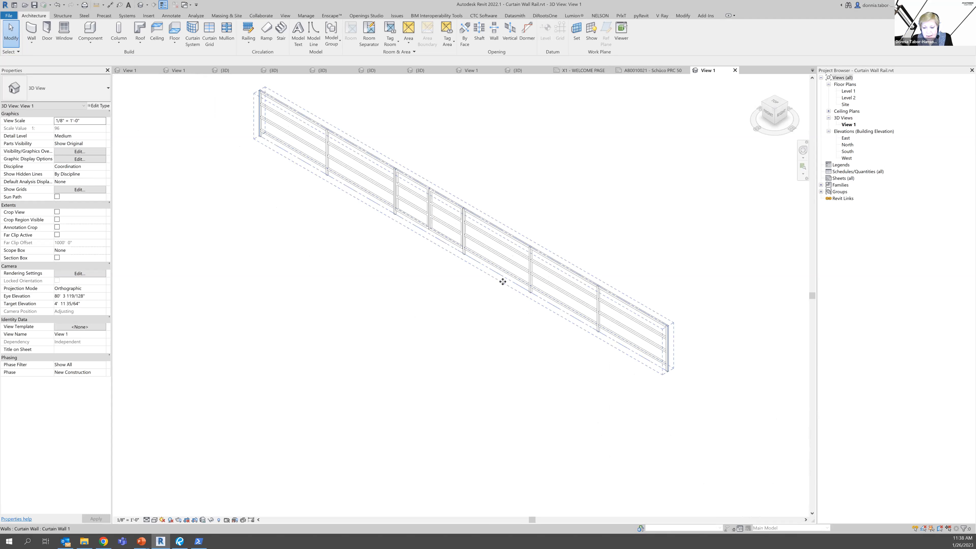
pyautogui.scroll(6, 525, 271)
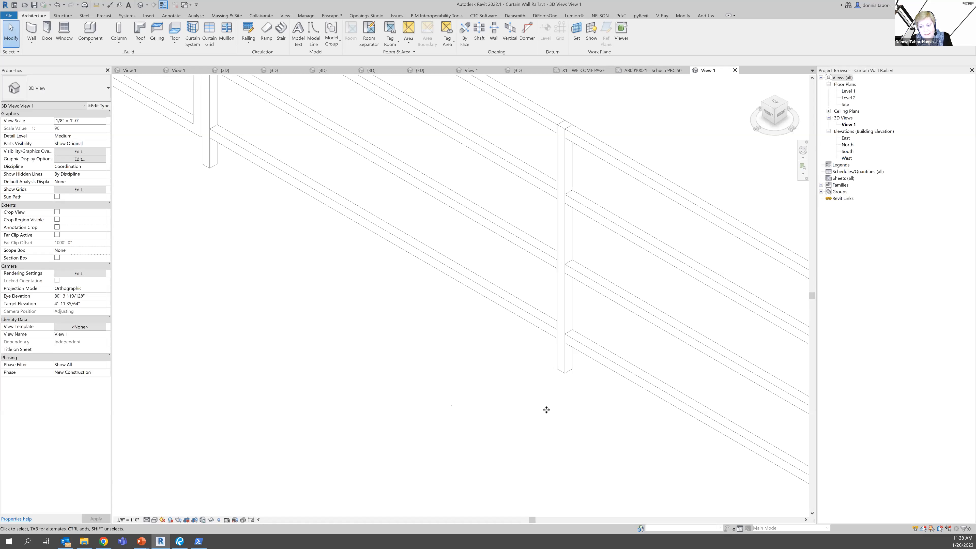
pyautogui.scroll(-6, 390, 358)
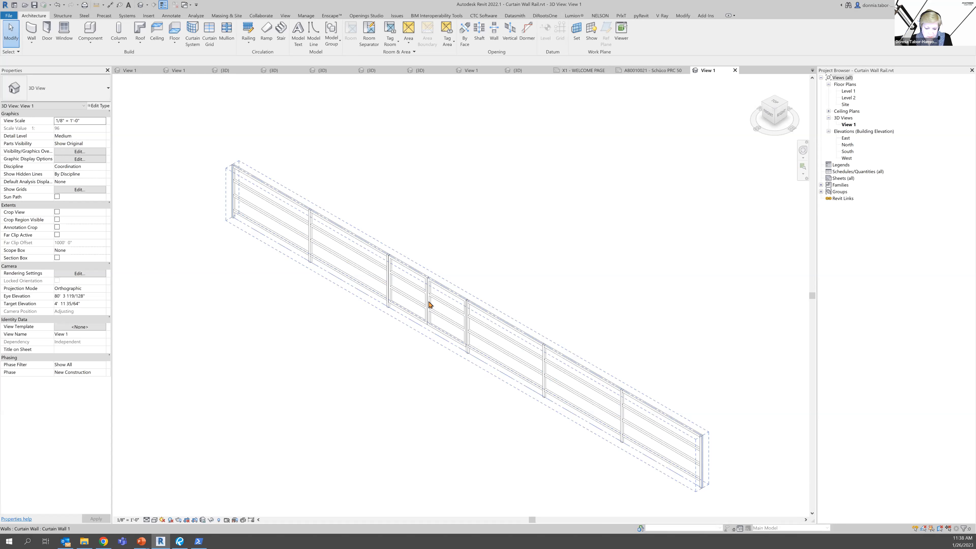
pyautogui.press('Tab')
pyautogui.click(430, 305)
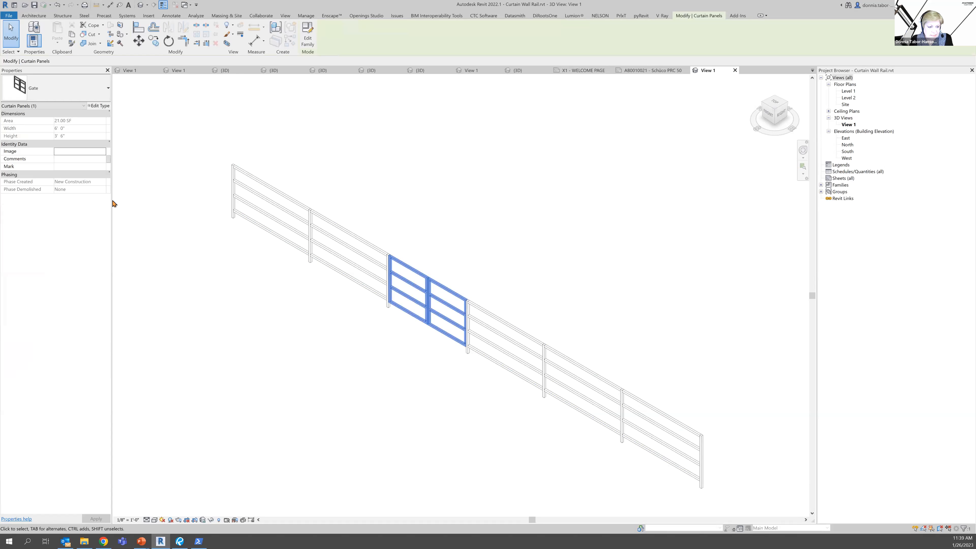
# View the gate in the Level 1 plan, and return to the Examples slide in the PowerPoint presentation
pyautogui.doubleClick(849, 91)
pyautogui.scroll(5, 473, 296)
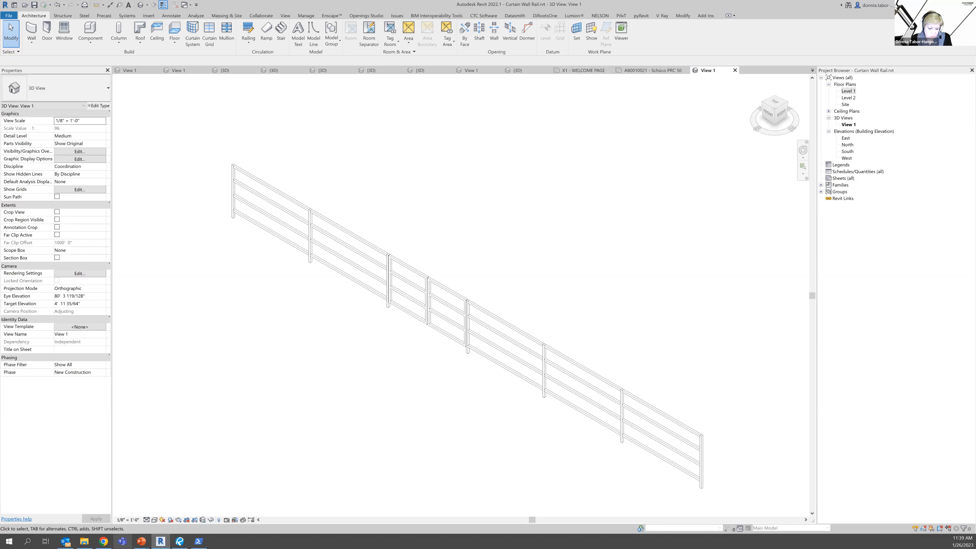
pyautogui.click(141, 542)
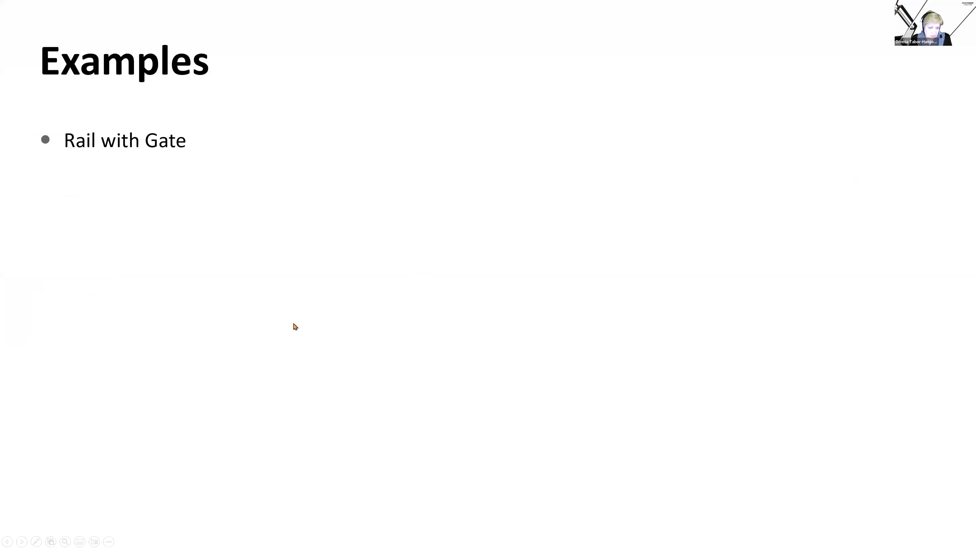
# Reveal the "As a Roof" example on the slide, switch to Revit and close the Curtain Wall Rail project
pyautogui.click(281, 291)
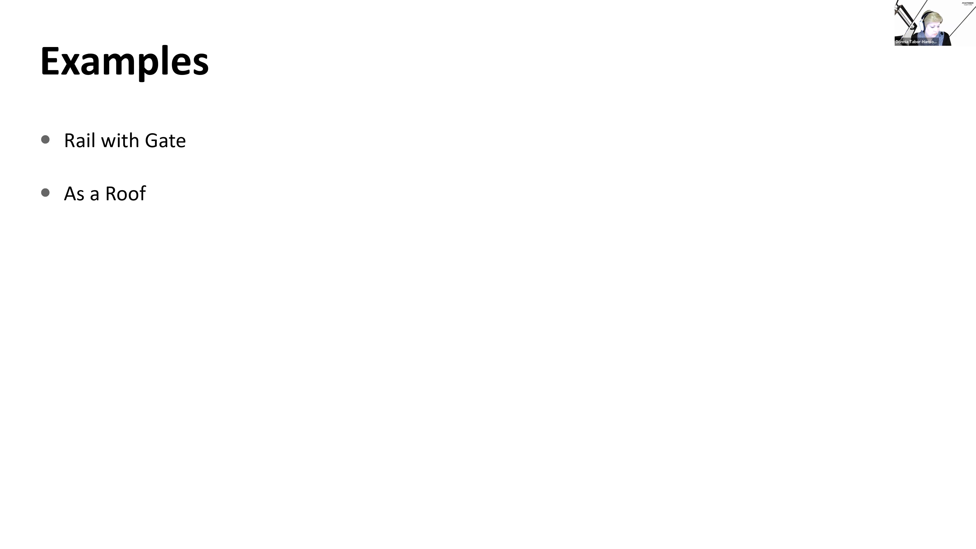
pyautogui.hotkey('alt', 'Tab')
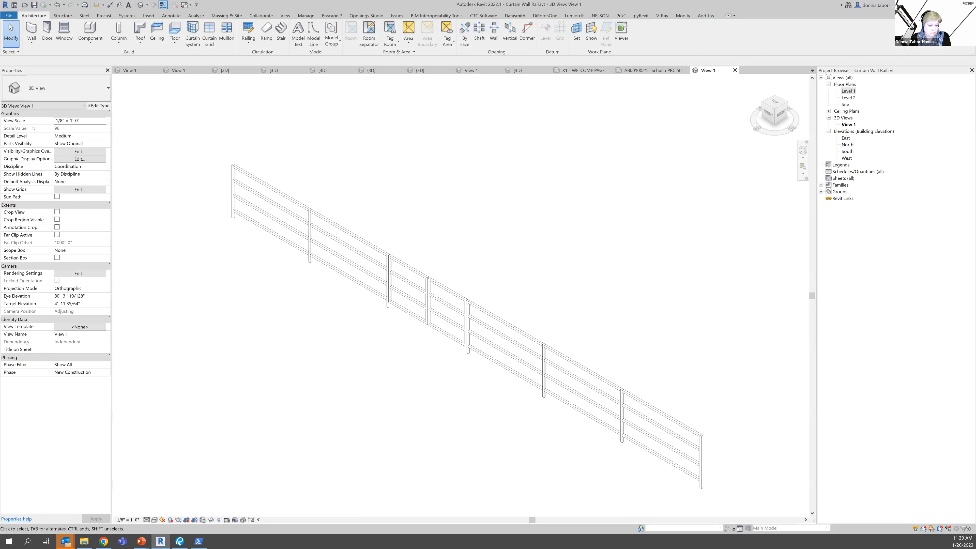
pyautogui.click(734, 71)
pyautogui.click(504, 278)
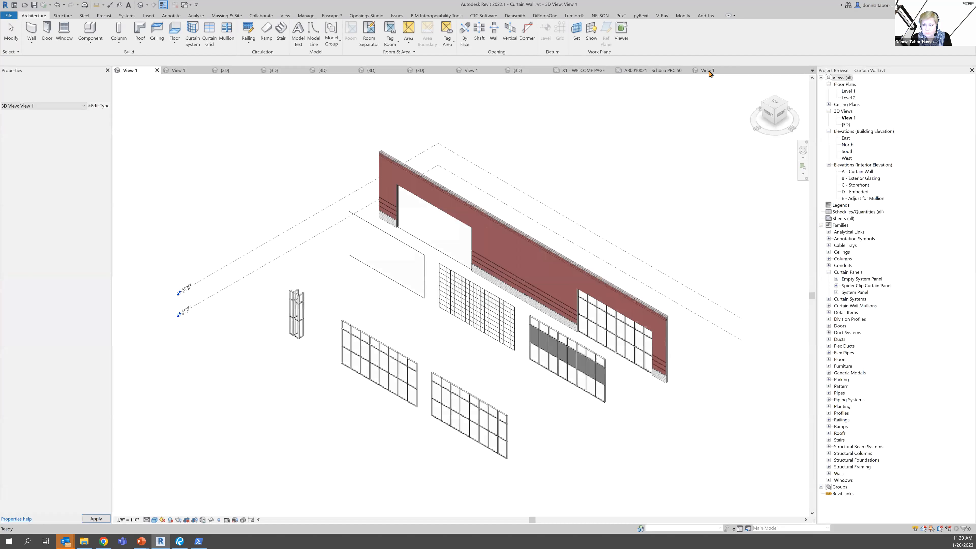
# Open the 3D view of the Schüco patio roof project and examine its three glazed roof examples
pyautogui.click(671, 71)
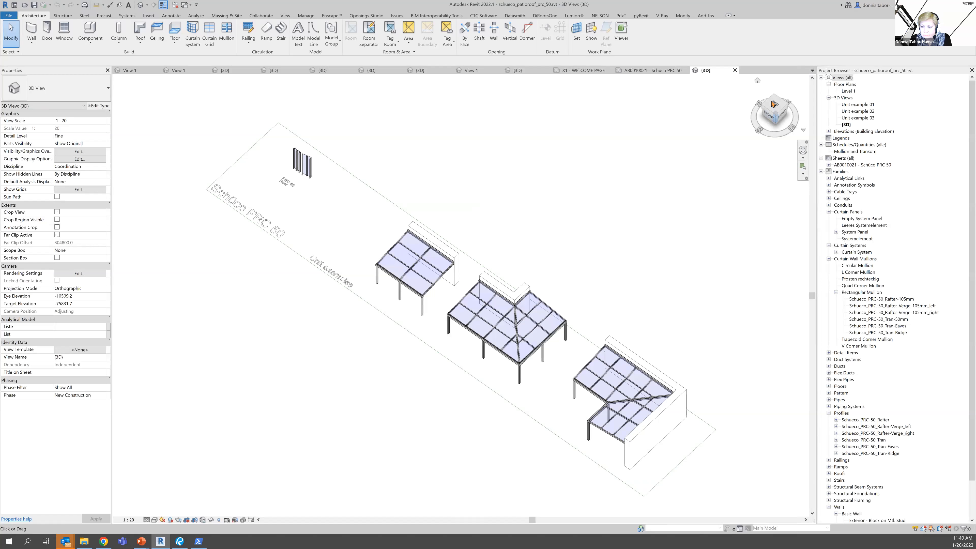
pyautogui.moveTo(771, 99); pyautogui.dragTo(769, 85)
pyautogui.moveTo(460, 242); pyautogui.dragTo(504, 402, button='middle')
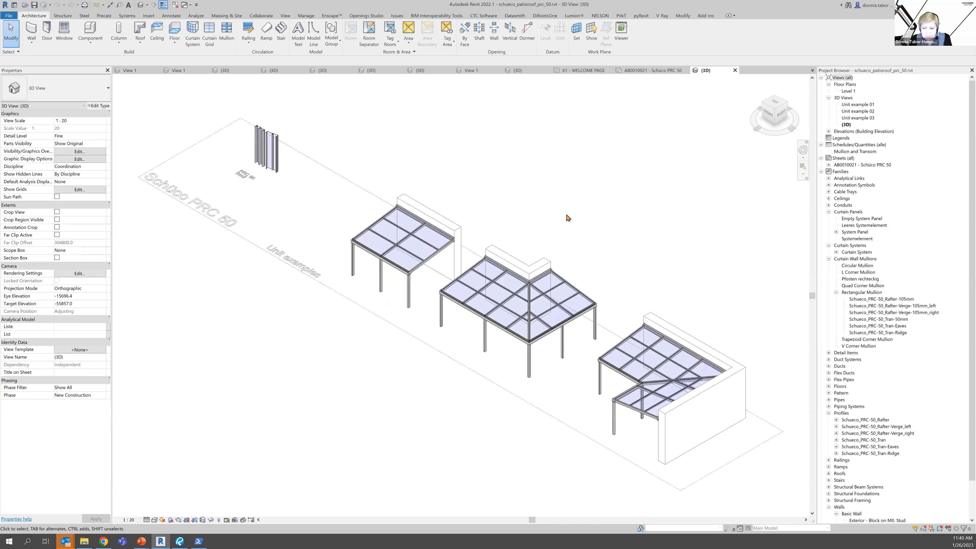
pyautogui.scroll(2, 566, 218)
pyautogui.scroll(2, 387, 133)
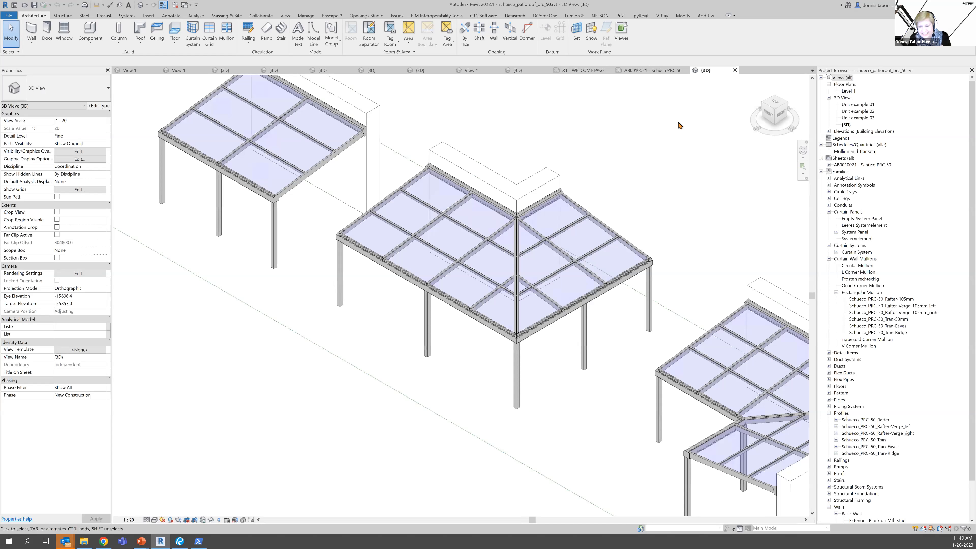
pyautogui.scroll(-4, 412, 311)
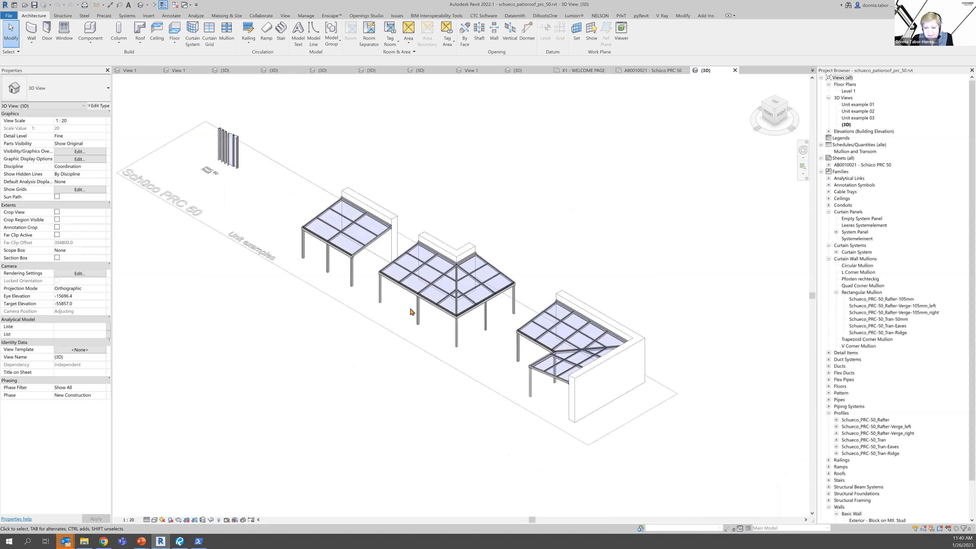
# Select the exterior-corner roof's support frame to view its properties, and examine the sloped glazing above it
pyautogui.click(457, 327)
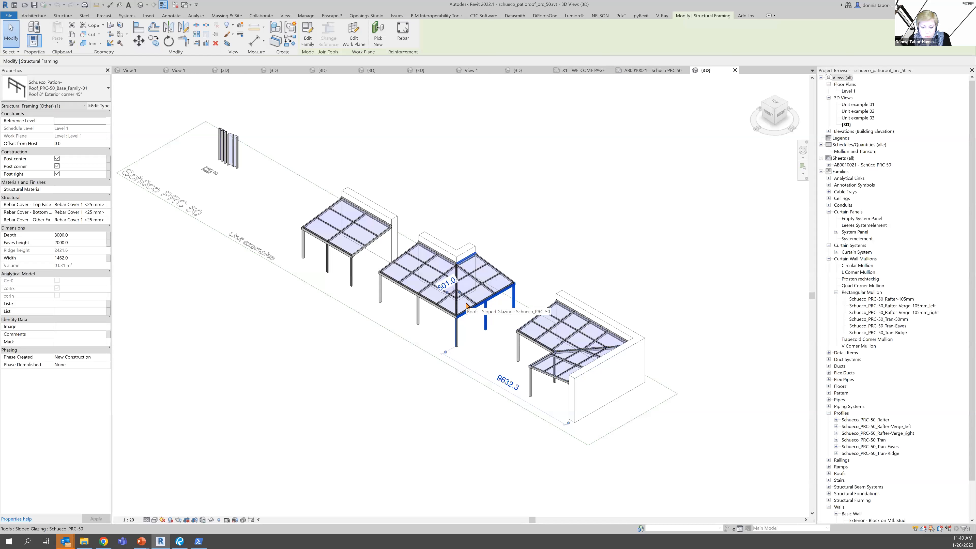
pyautogui.scroll(1, 426, 296)
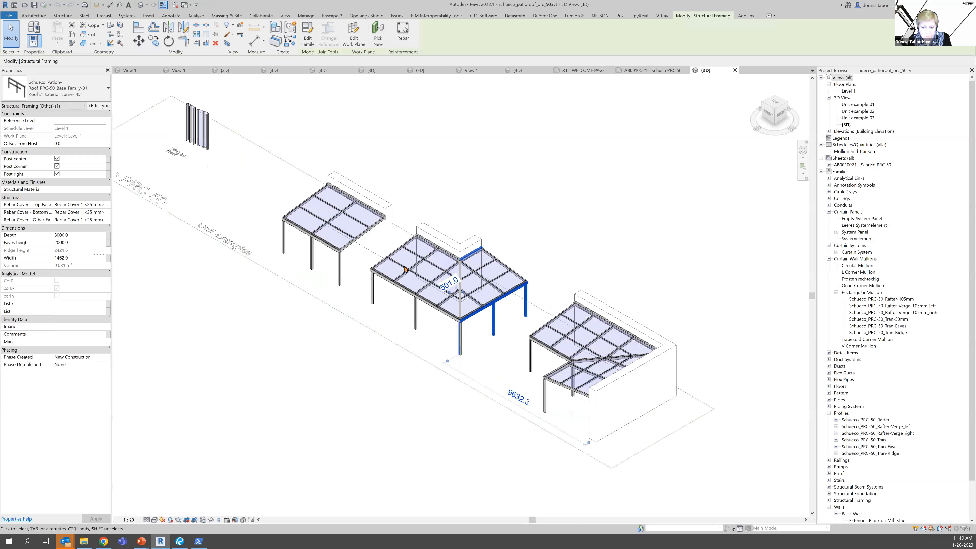
pyautogui.scroll(3, 405, 269)
pyautogui.press('Escape')
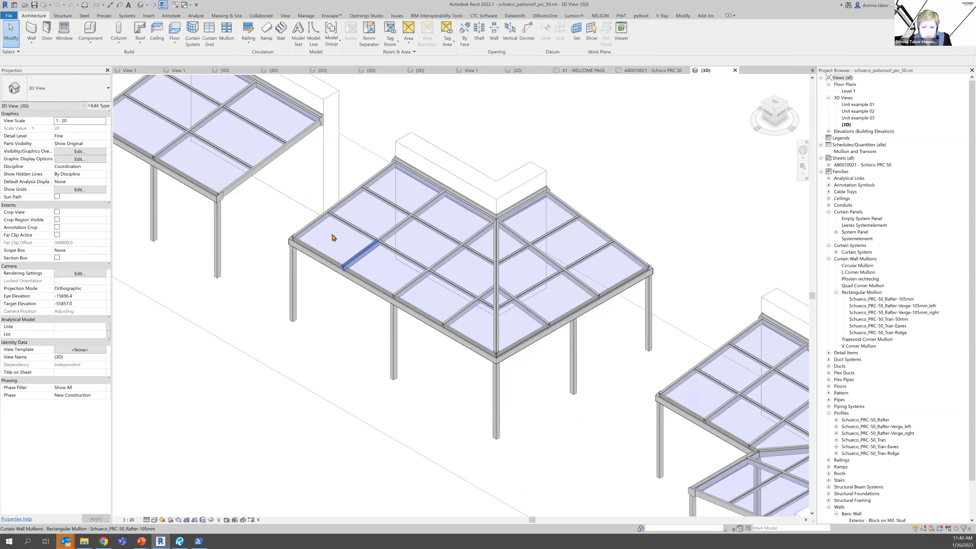
# Close the patio roof project's 3D view and sheet, and reveal the "Wood Timber" example on the PowerPoint slide
pyautogui.click(734, 71)
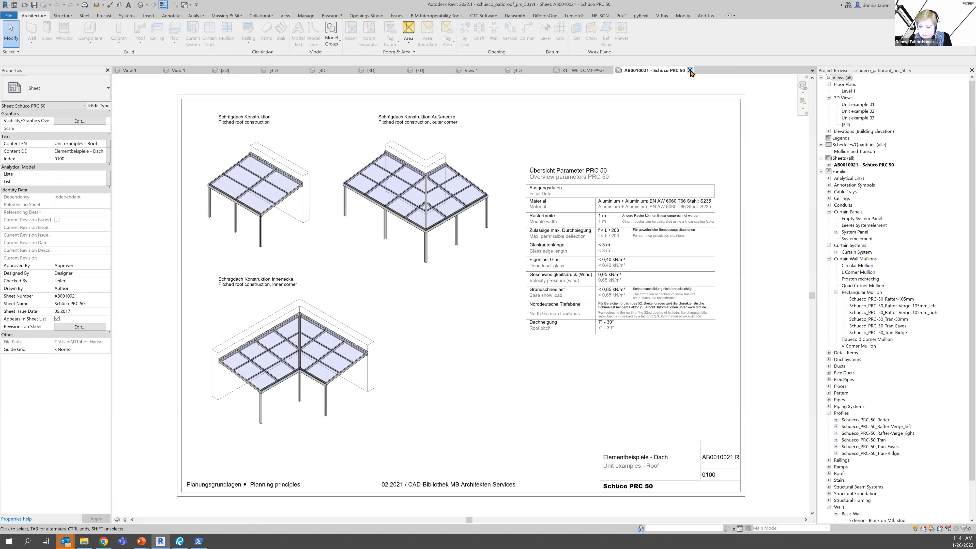
pyautogui.click(691, 70)
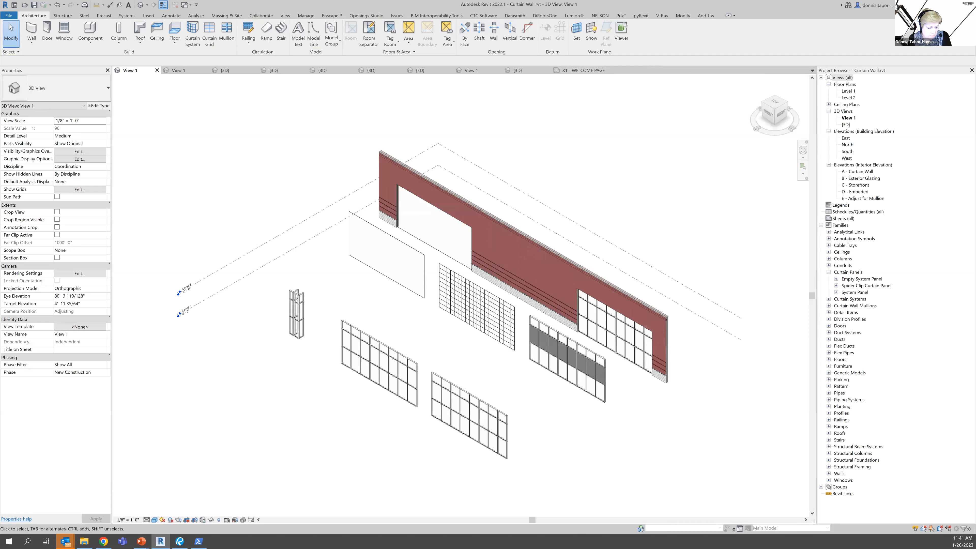
pyautogui.click(141, 542)
pyautogui.click(144, 374)
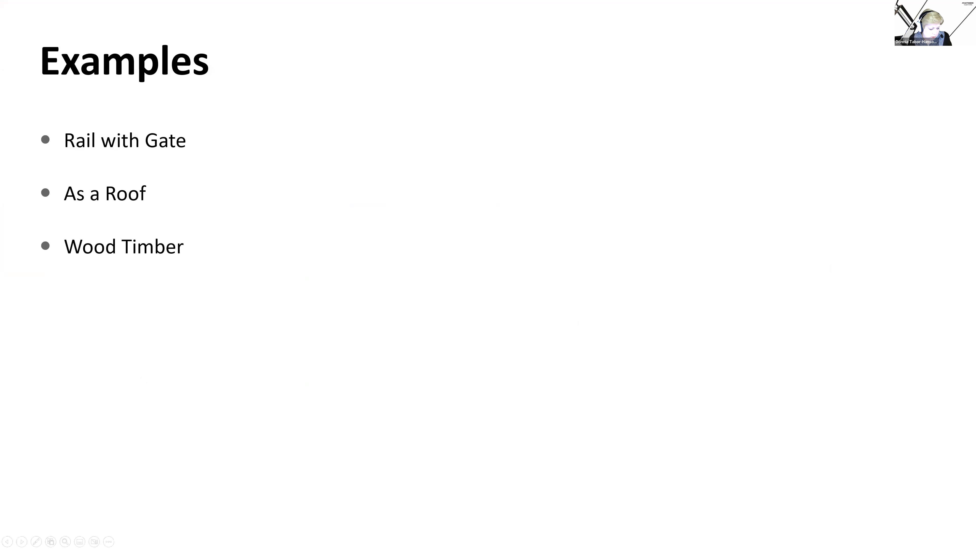
# Switch to Revit, open the X1 - WELCOME PAGE sheet and examine the drawings of the timber curtain wall types
pyautogui.hotkey('alt', 'Tab')
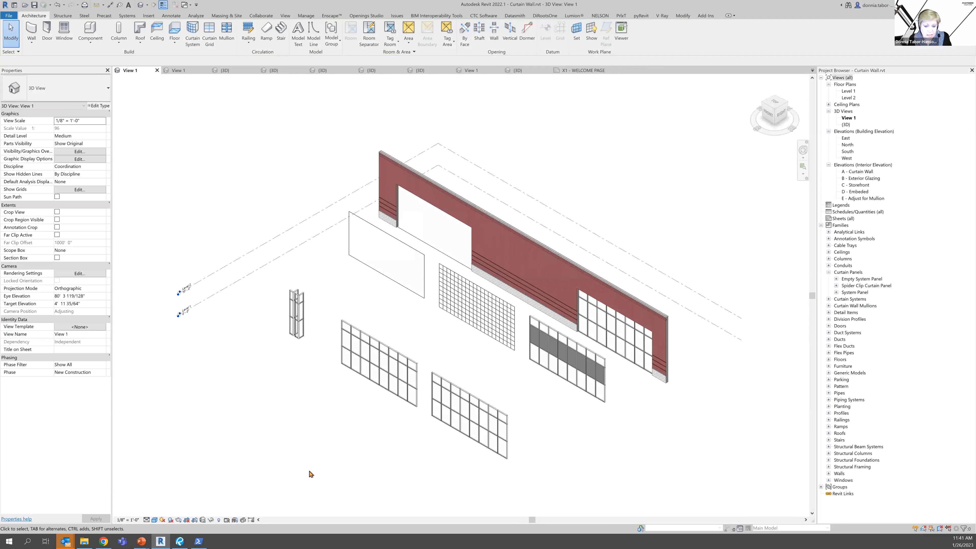
pyautogui.click(584, 70)
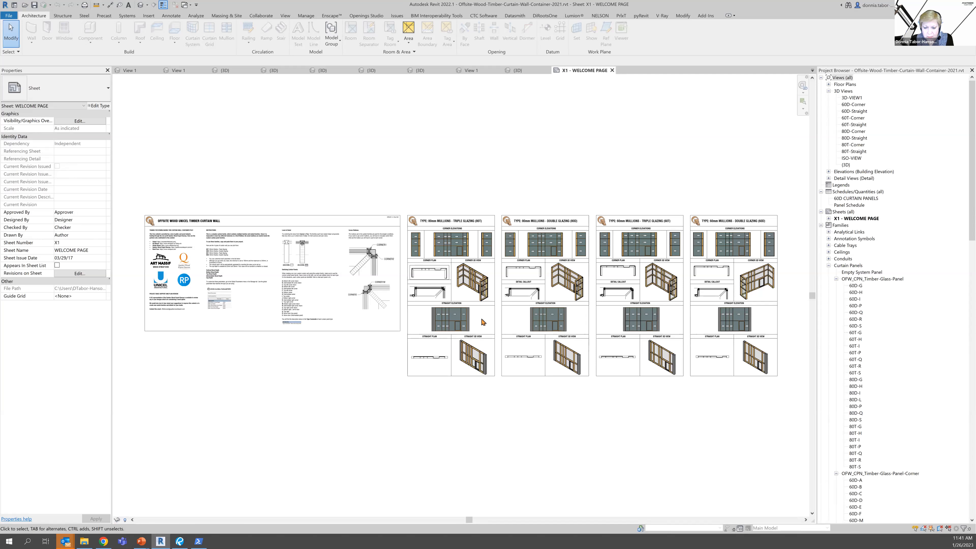
pyautogui.scroll(3, 482, 313)
pyautogui.scroll(5, 468, 294)
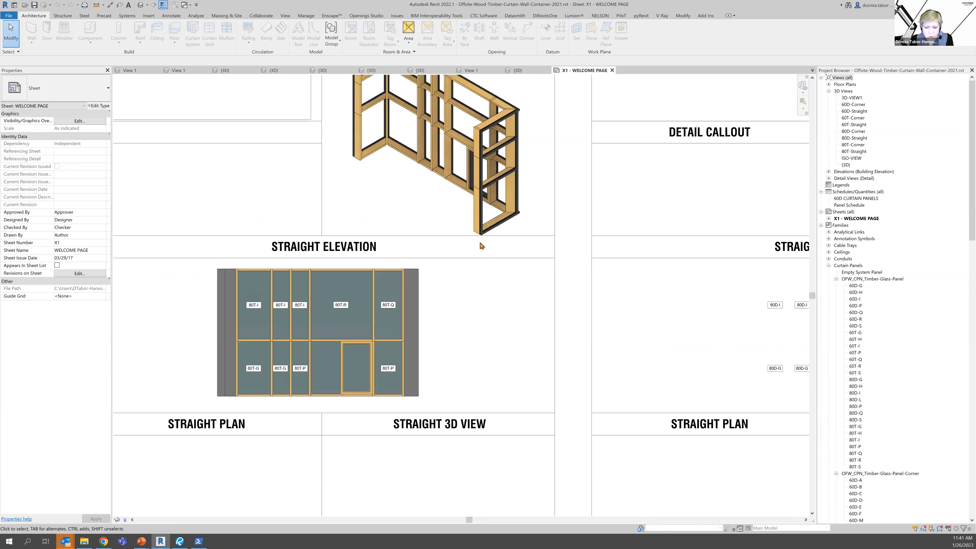
pyautogui.scroll(1, 461, 239)
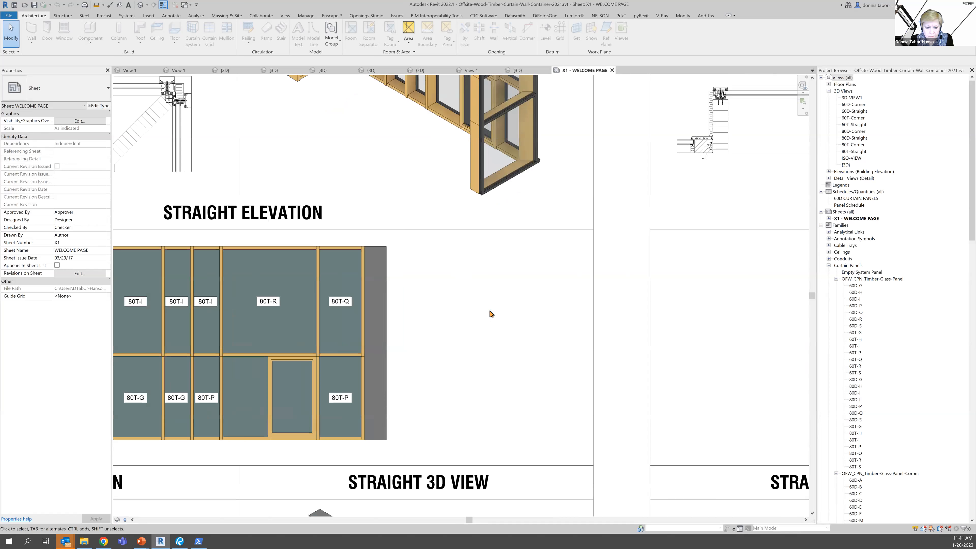
pyautogui.scroll(-4, 499, 296)
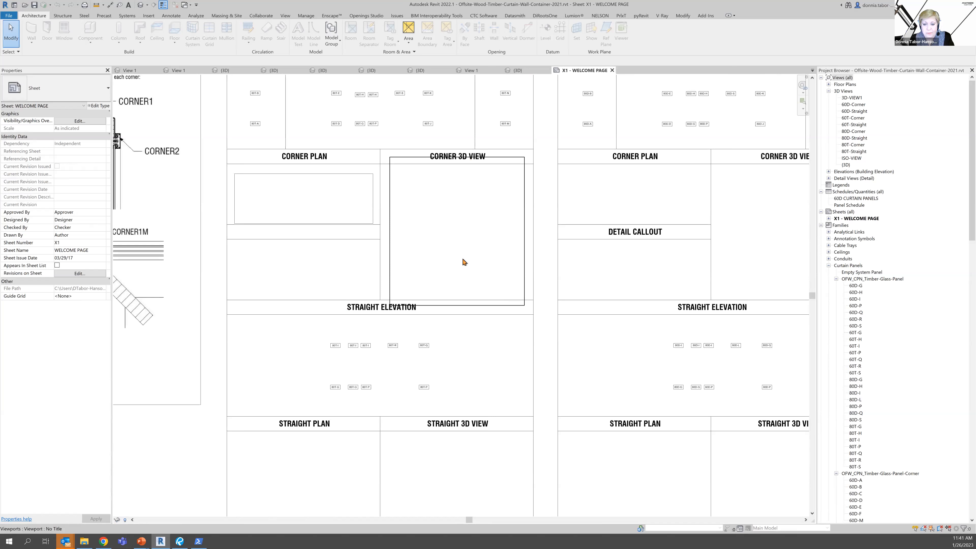
pyautogui.scroll(-3, 464, 261)
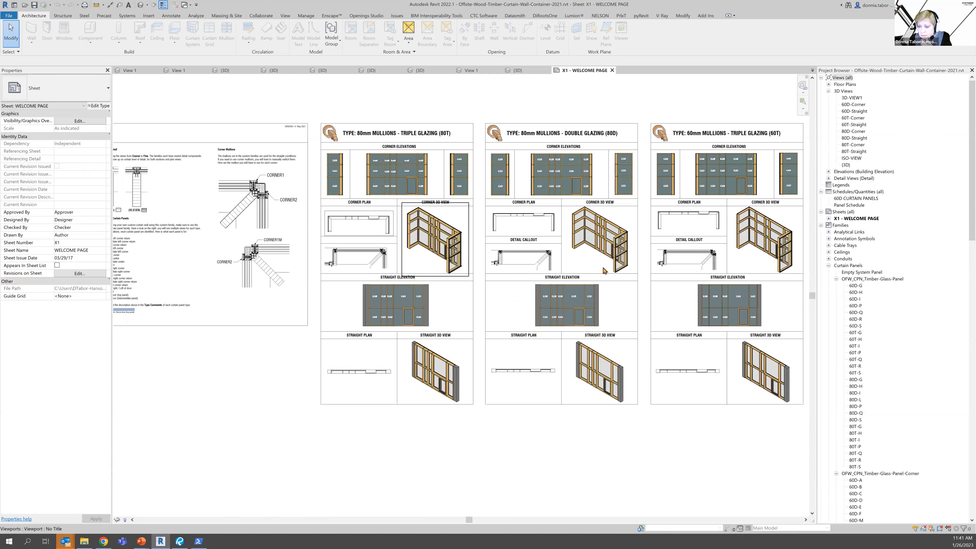
pyautogui.scroll(-2, 598, 292)
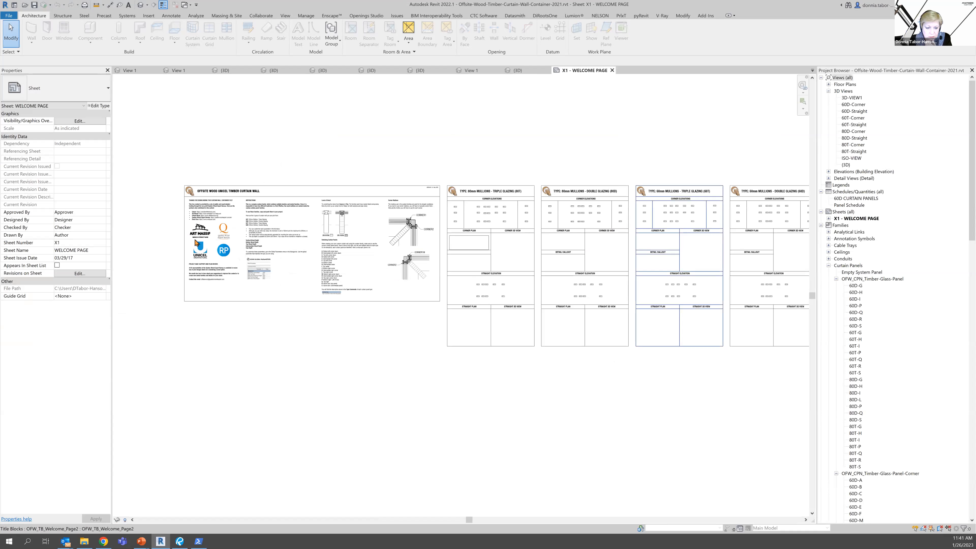
# Examine the welcome sheet's partner list and usage instructions, and the overview of its four mullion types
pyautogui.scroll(3, 199, 211)
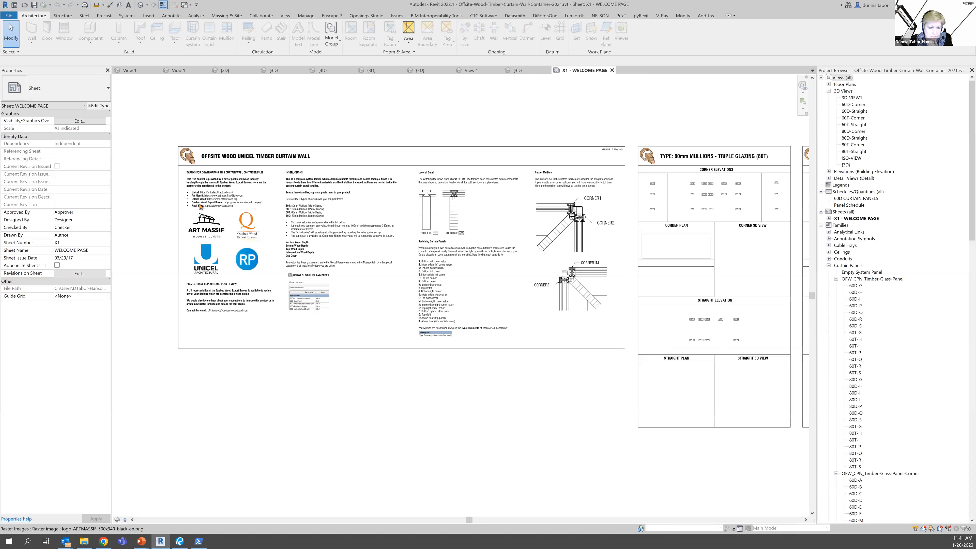
pyautogui.scroll(3, 198, 207)
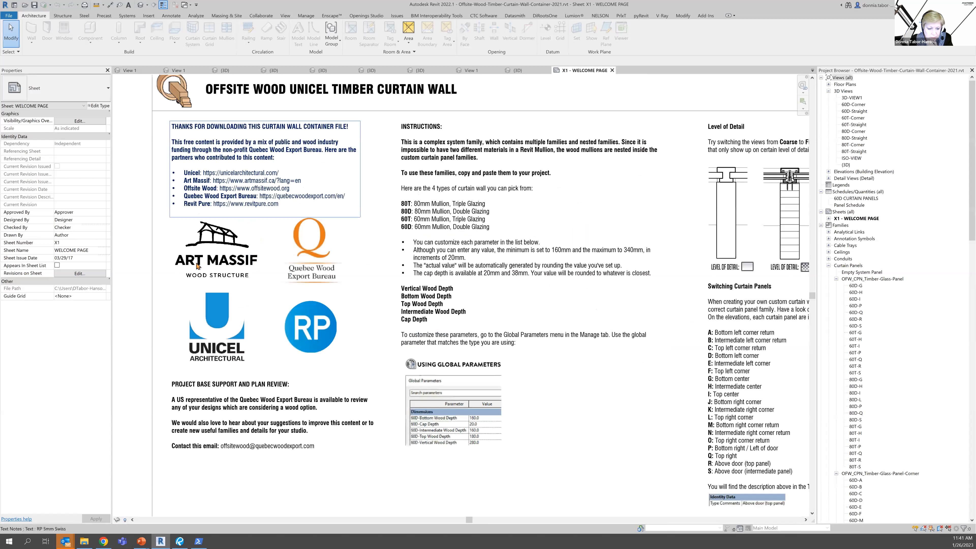
pyautogui.scroll(3, 198, 203)
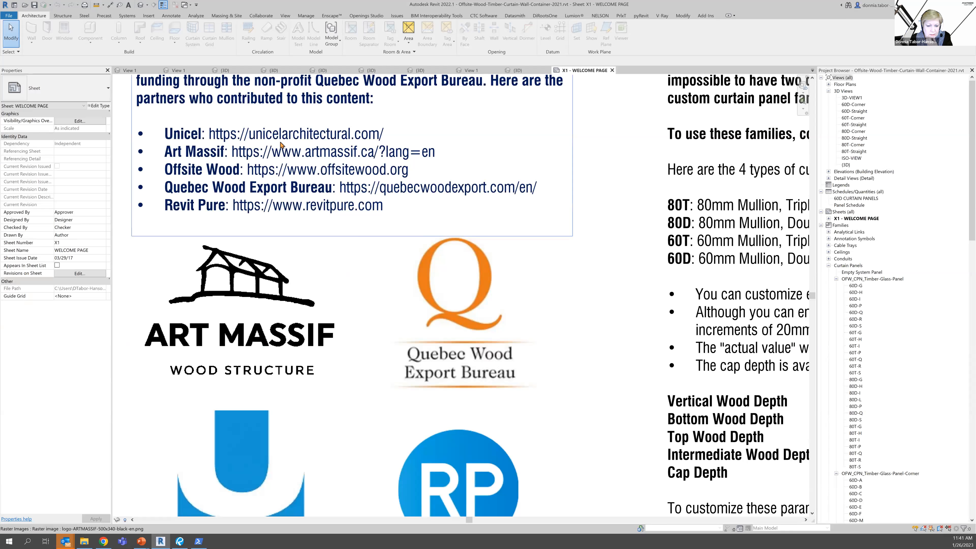
pyautogui.scroll(-1, 269, 178)
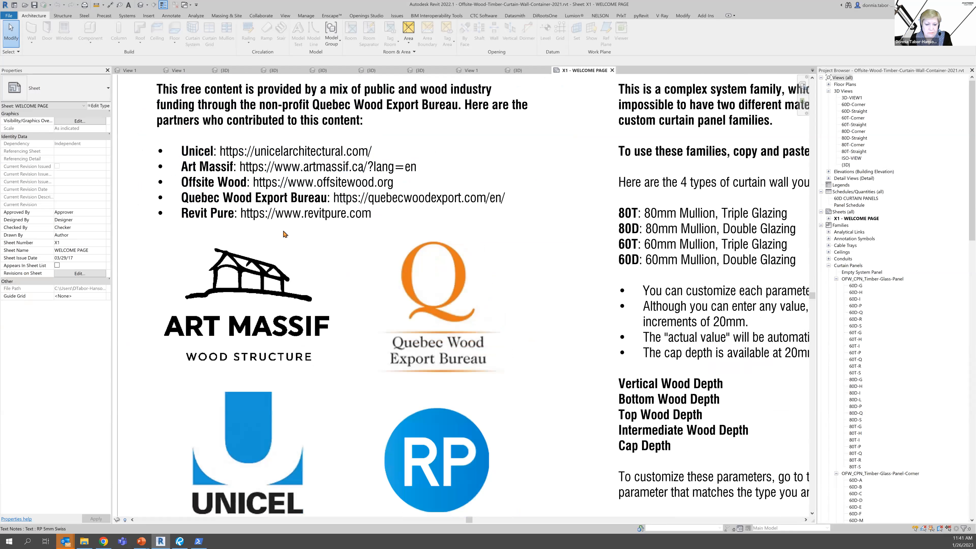
pyautogui.scroll(-2, 262, 246)
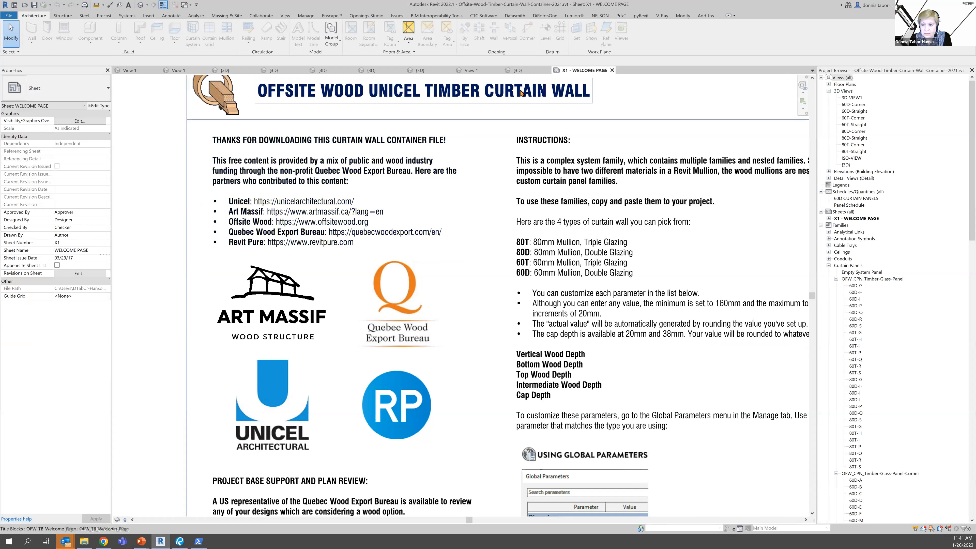
pyautogui.scroll(-1, 521, 93)
pyautogui.scroll(-2, 259, 227)
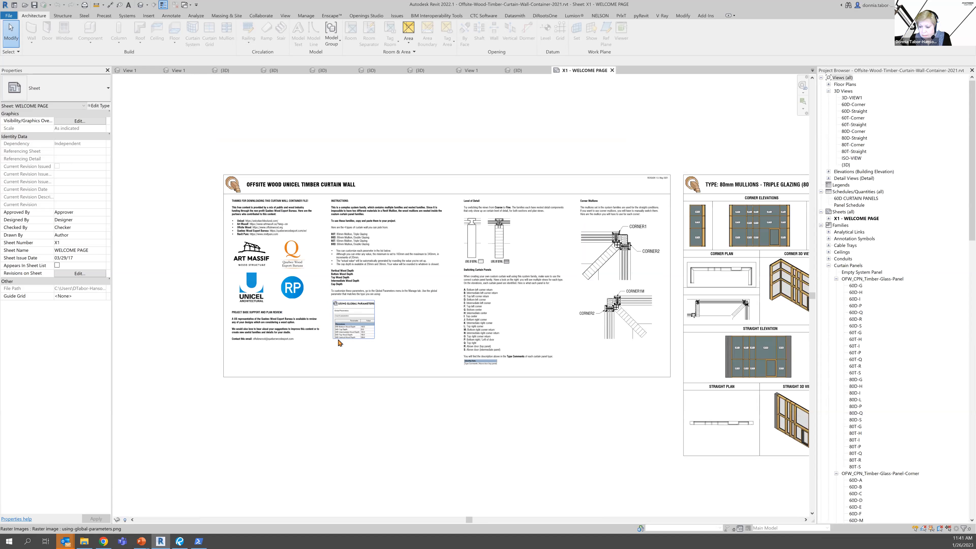
pyautogui.scroll(-3, 339, 342)
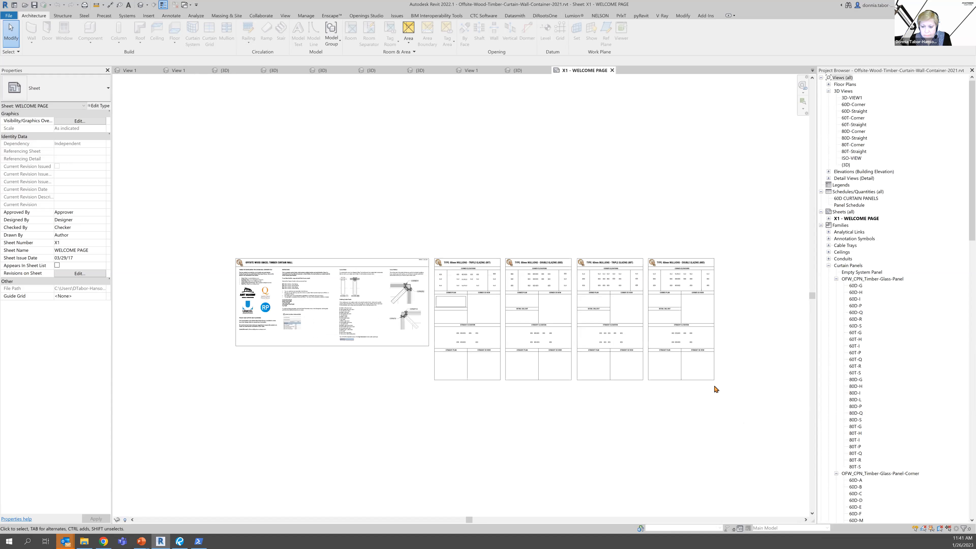
pyautogui.scroll(3, 713, 390)
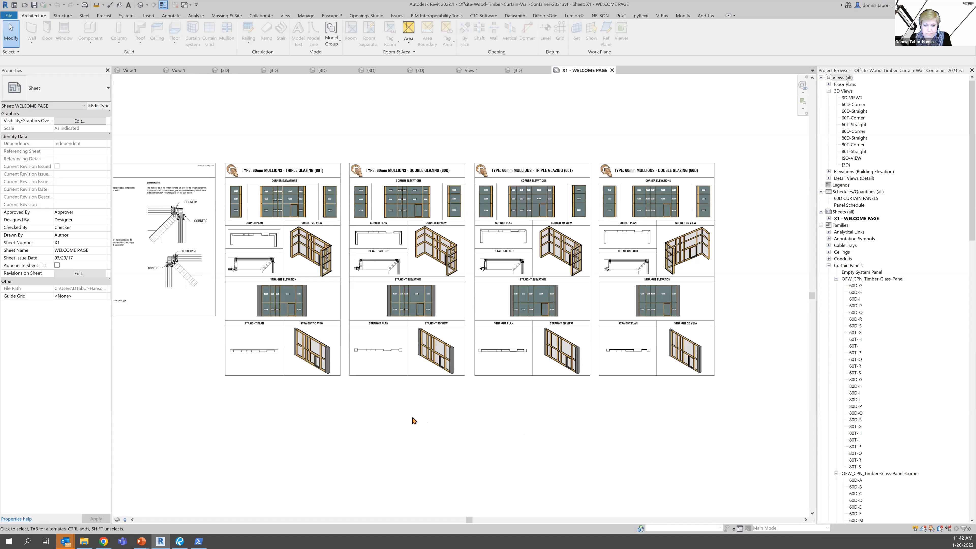
# Close the X1 - WELCOME PAGE sheet and reveal the "Louvers" example on the PowerPoint slide
pyautogui.click(612, 70)
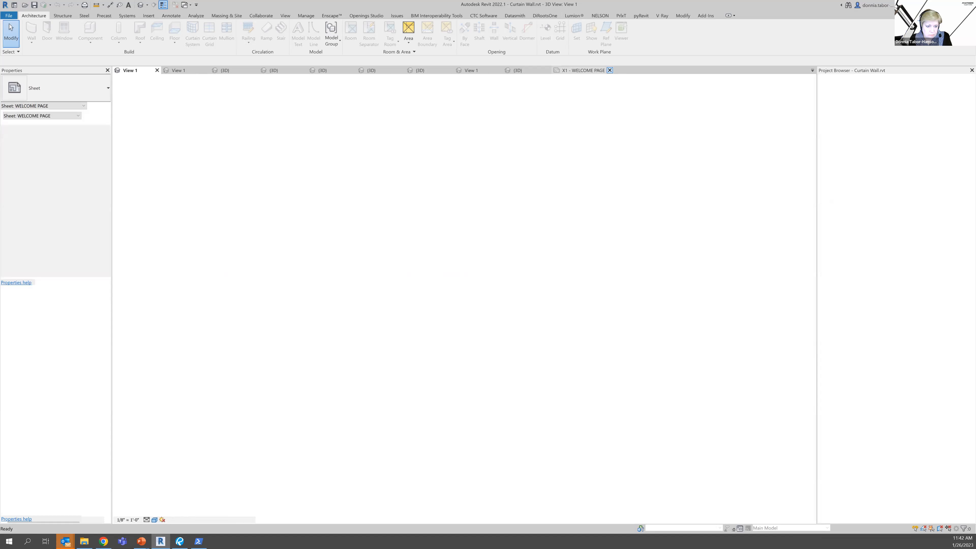
pyautogui.hotkey('alt', 'Tab')
pyautogui.click(285, 228)
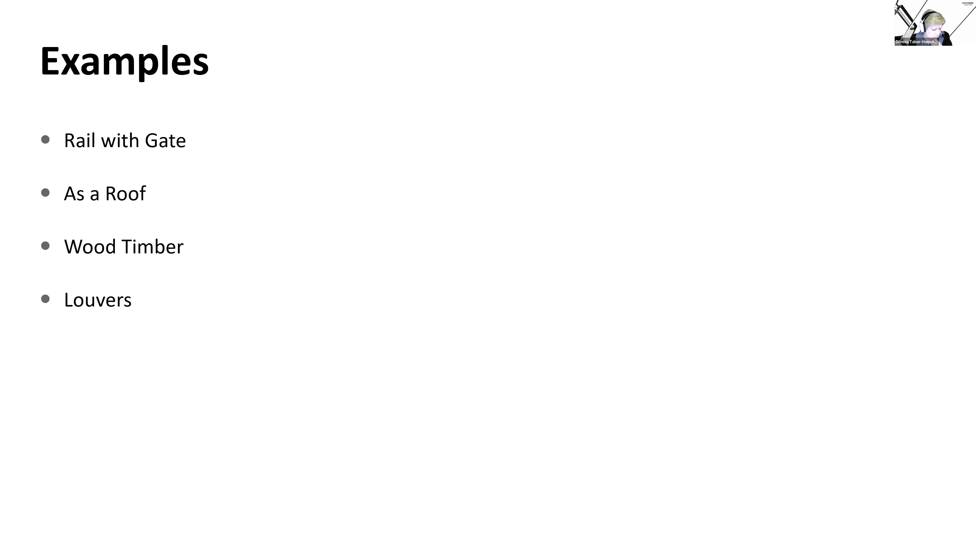
# Switch to Revit, open the nbl_CurtainPanel_Louvre project's 3D view and select a curtain panel near the louver wall's upper edge
pyautogui.hotkey('alt', 'Tab')
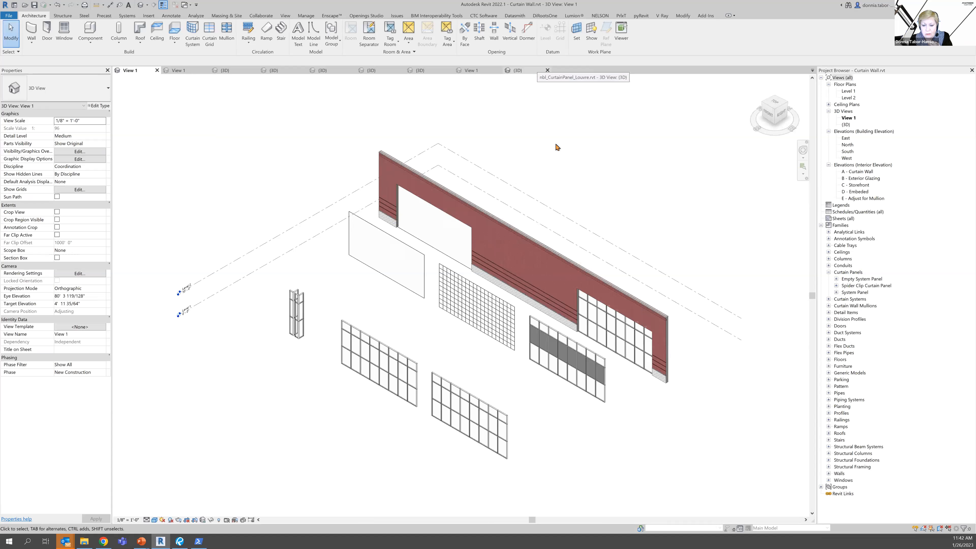
pyautogui.click(523, 70)
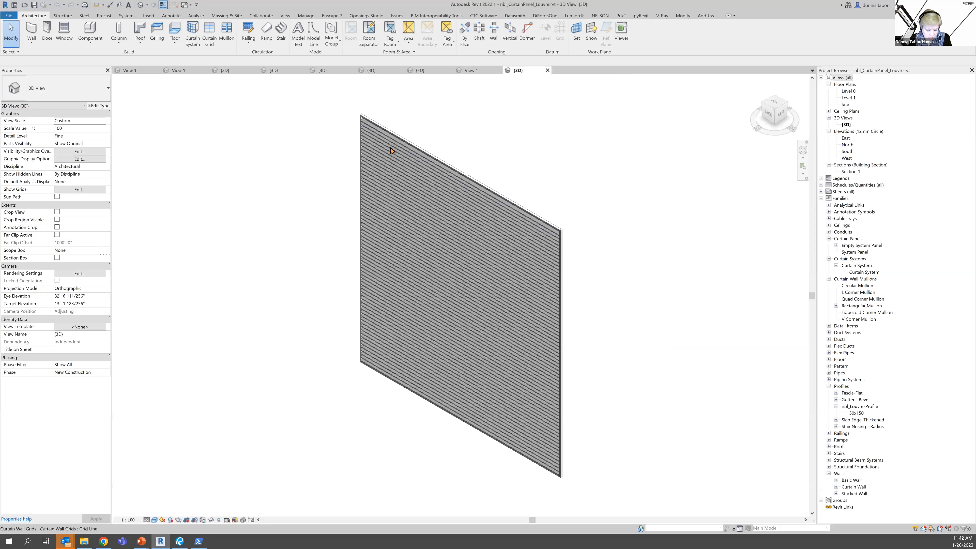
pyautogui.click(391, 151)
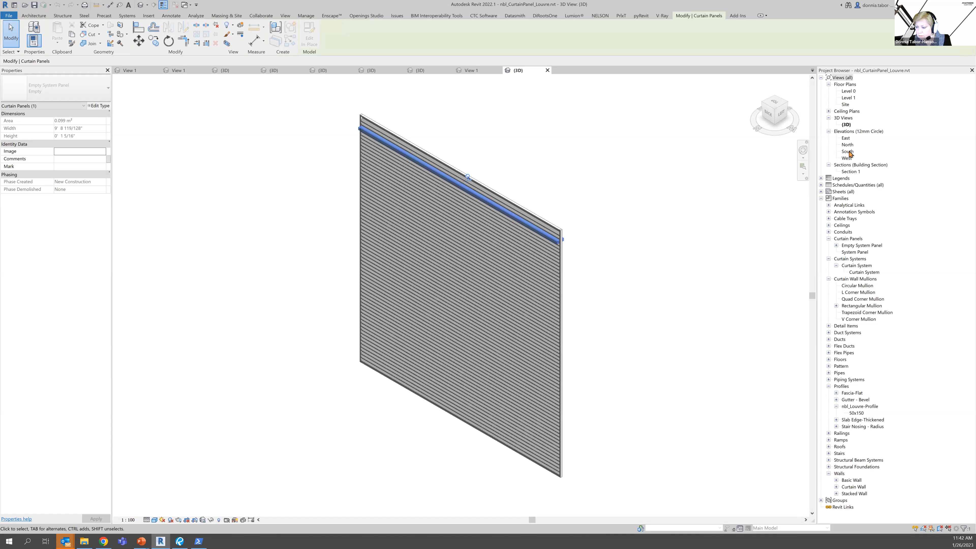
# Open the East elevation of the louver project, clear the selection and set the view's visual style to Wireframe
pyautogui.click(846, 138)
pyautogui.doubleClick(846, 139)
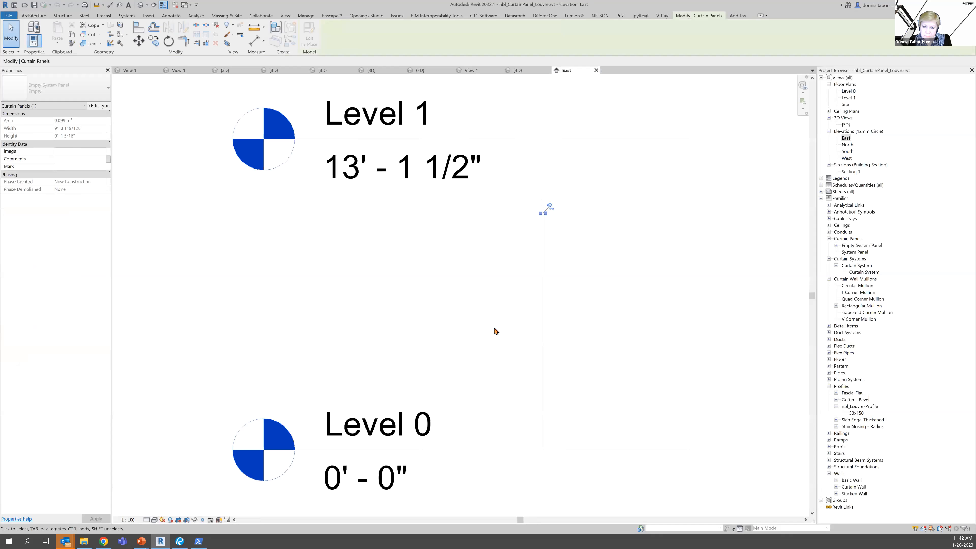
pyautogui.scroll(3, 434, 371)
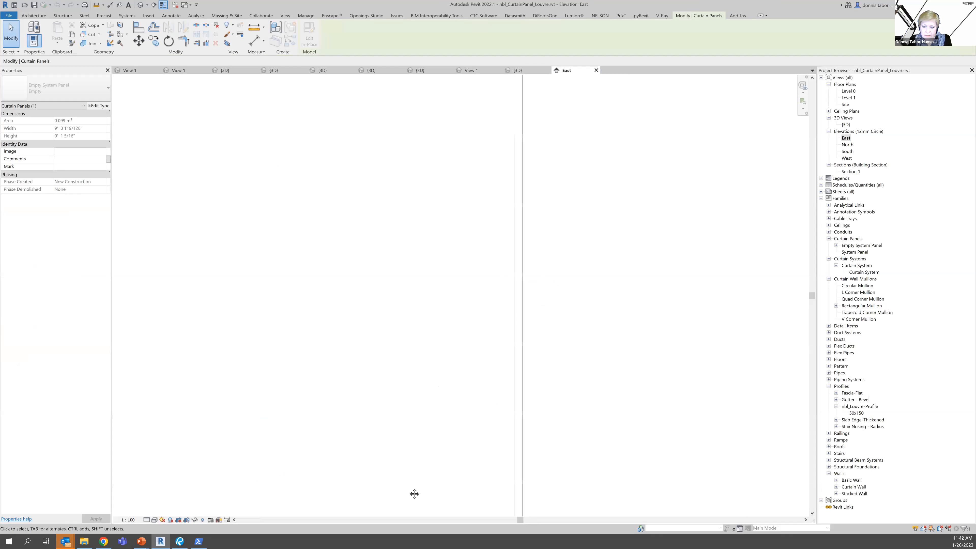
pyautogui.scroll(-2, 445, 291)
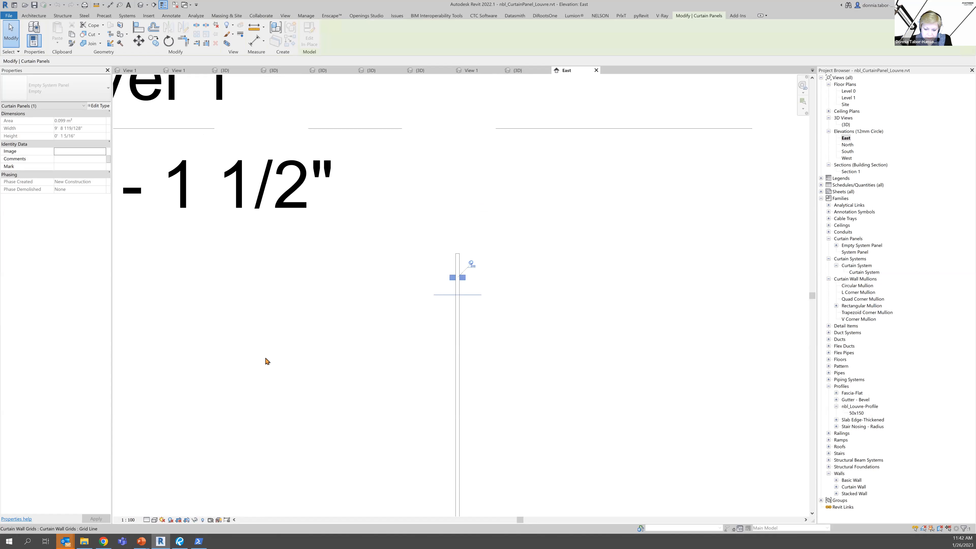
pyautogui.press('Escape')
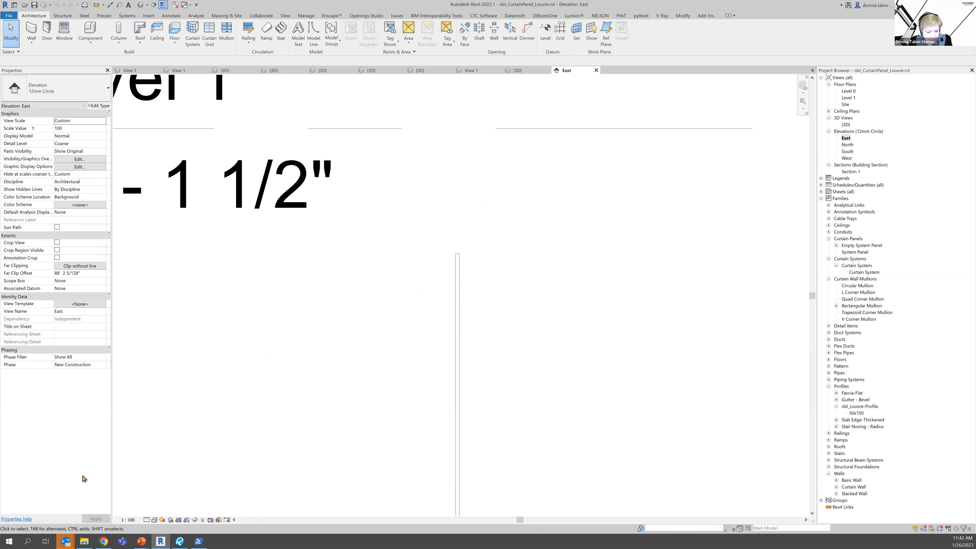
pyautogui.click(155, 522)
pyautogui.click(183, 485)
pyautogui.scroll(4, 458, 316)
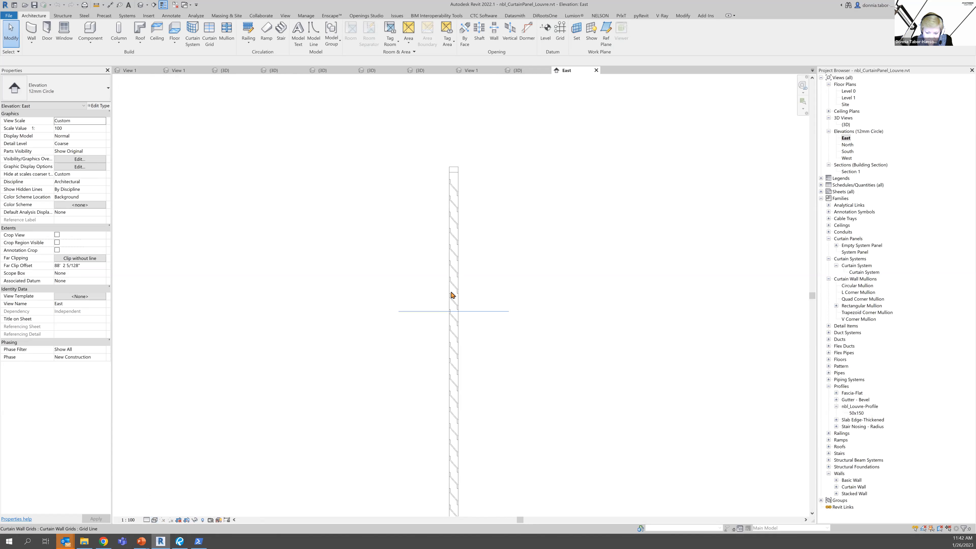
# Select a louver mullion in the East elevation, examine the stacked louver profiles and close the view
pyautogui.click(451, 288)
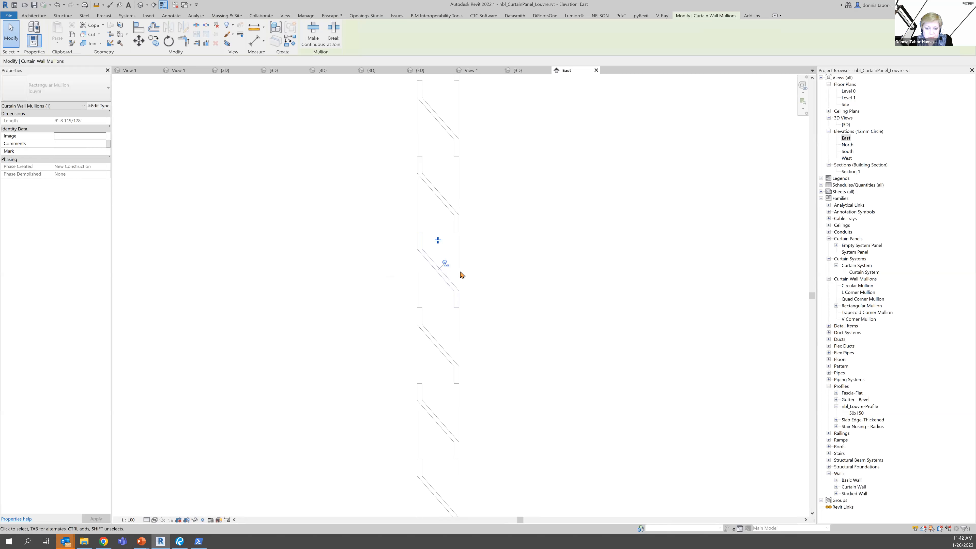
pyautogui.scroll(-5, 487, 304)
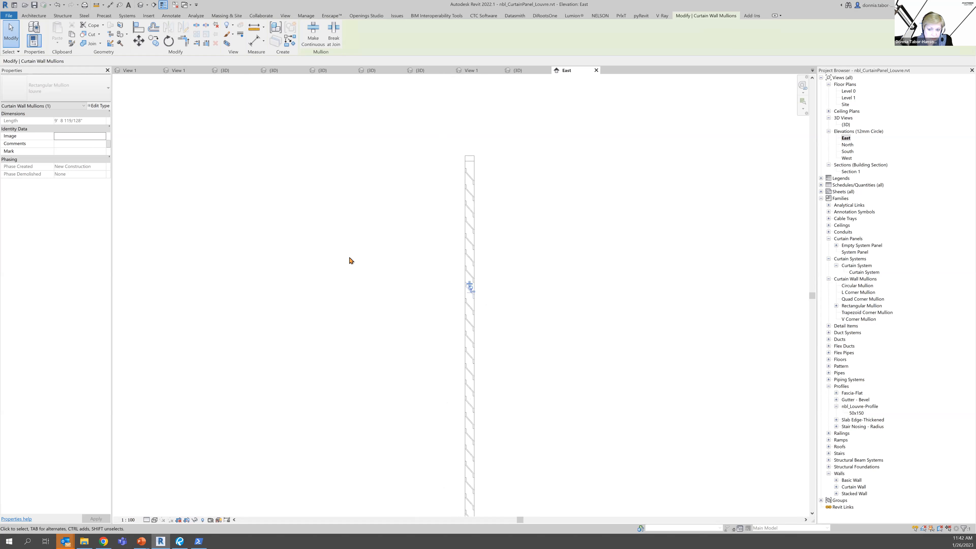
pyautogui.click(597, 70)
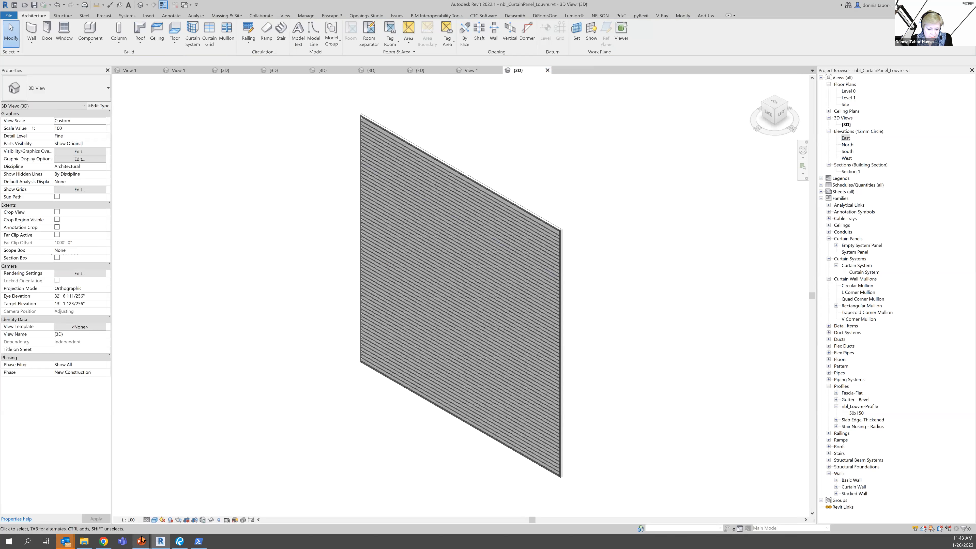
# Switch to PowerPoint and reveal the "Spider Exterior Glazing" example on the slide
pyautogui.moveTo(142, 542)
pyautogui.click(223, 508)
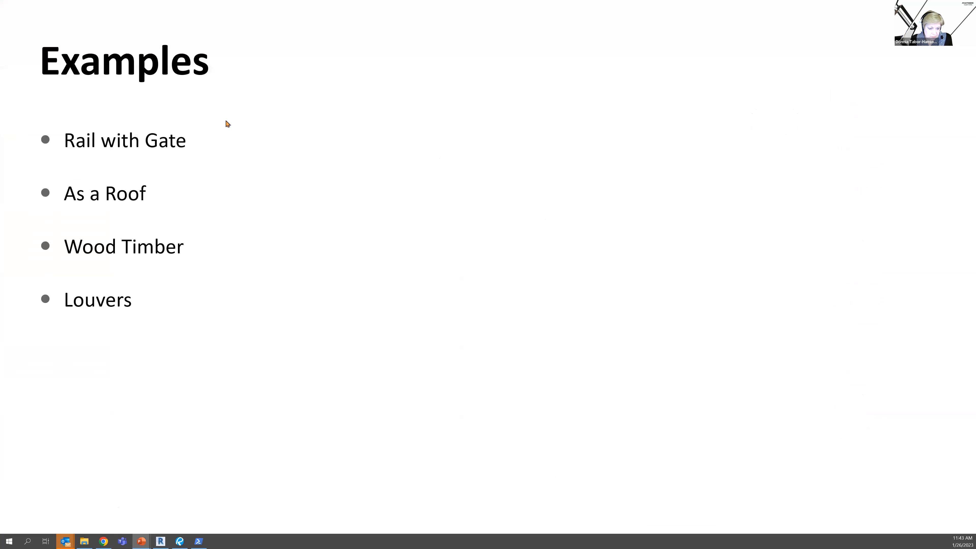
pyautogui.click(277, 231)
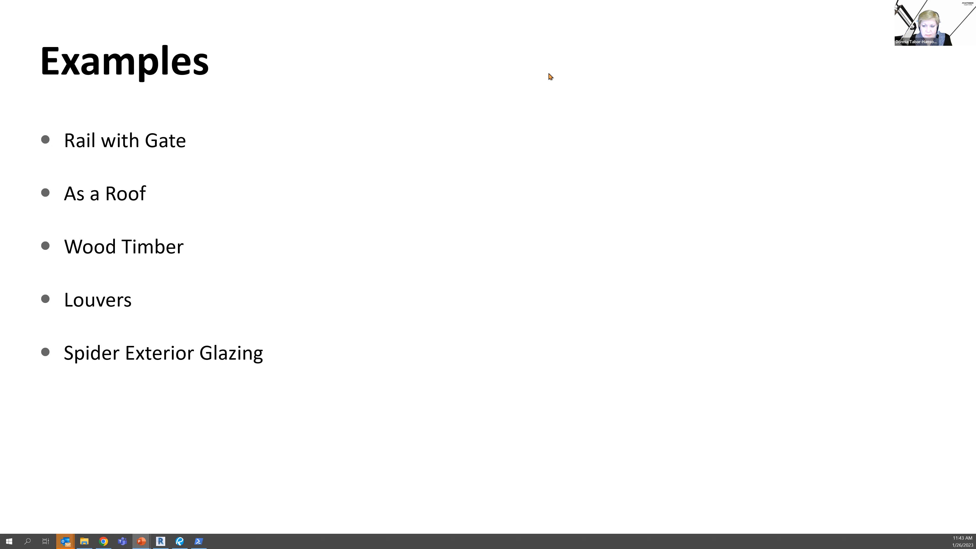
# Switch to Revit and close the louver project's 3D view to bring up View 1 of the Curtain Wall project
pyautogui.hotkey('alt', 'Tab')
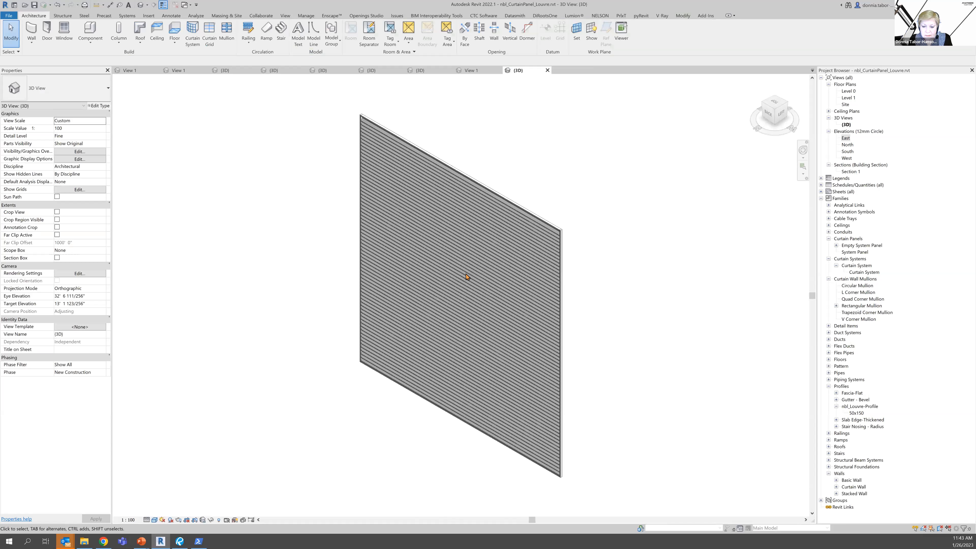
pyautogui.click(547, 70)
pyautogui.click(512, 280)
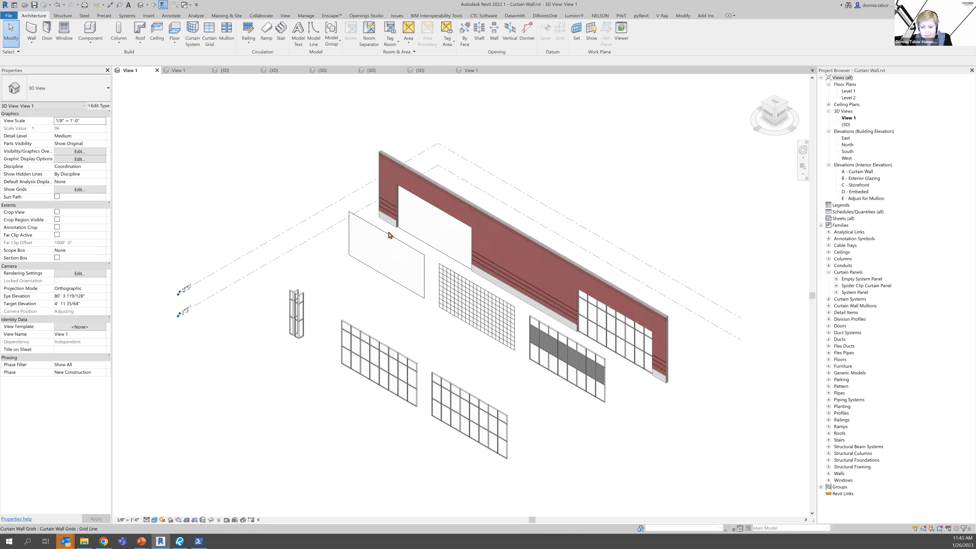
# Change all panels hosted by the densely gridded Exterior Glazing curtain wall to the Spider Clip Curtain Panel type
pyautogui.scroll(3, 389, 234)
pyautogui.scroll(2, 397, 243)
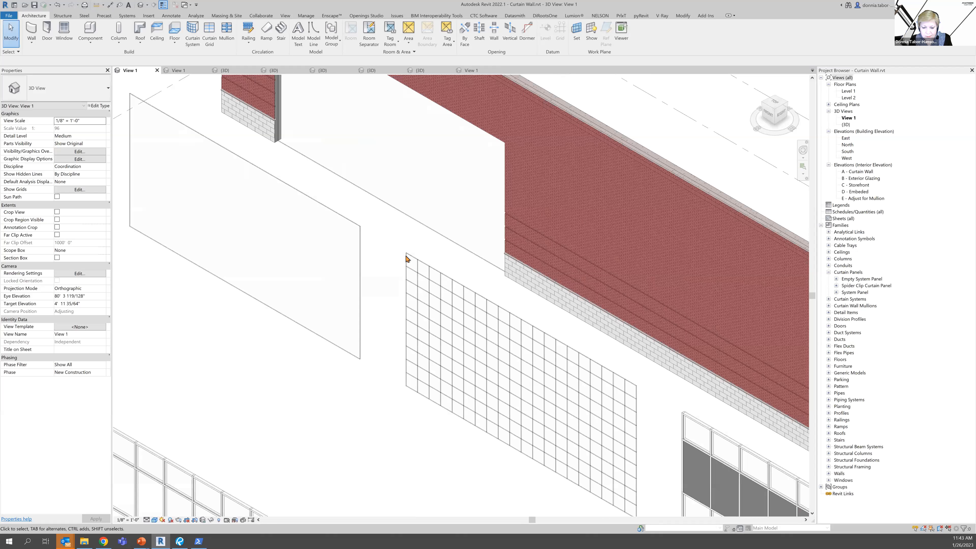
pyautogui.press('Tab')
pyautogui.click(408, 264)
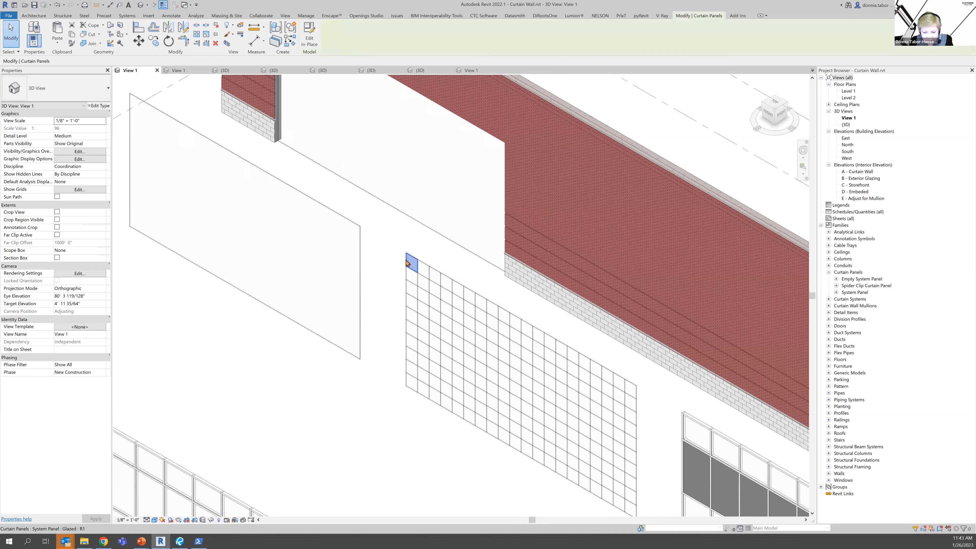
pyautogui.rightClick(427, 288)
pyautogui.moveTo(488, 286)
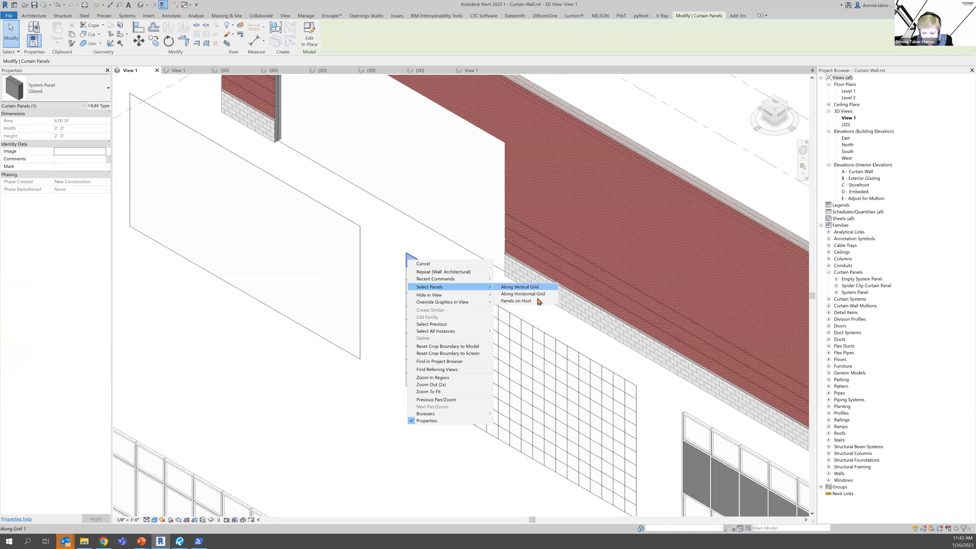
pyautogui.click(525, 303)
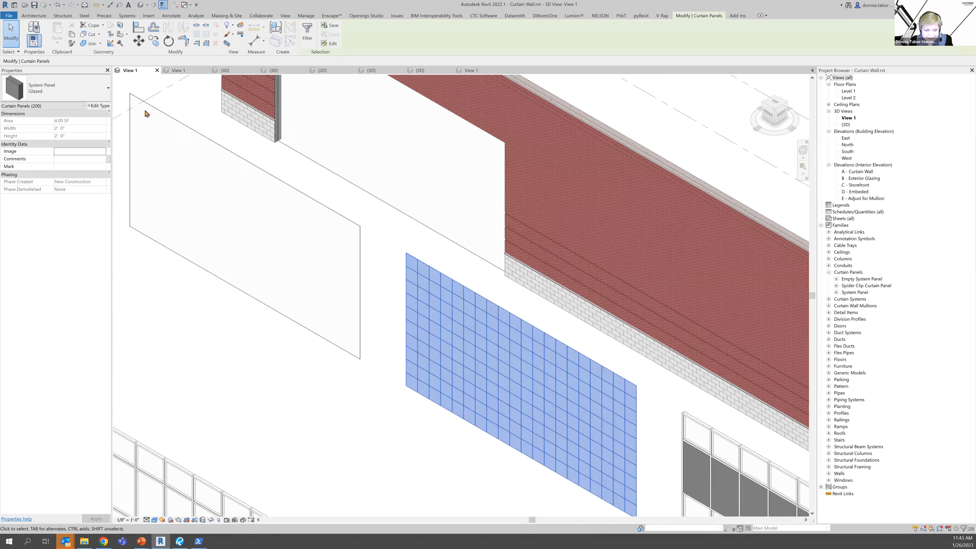
pyautogui.click(64, 93)
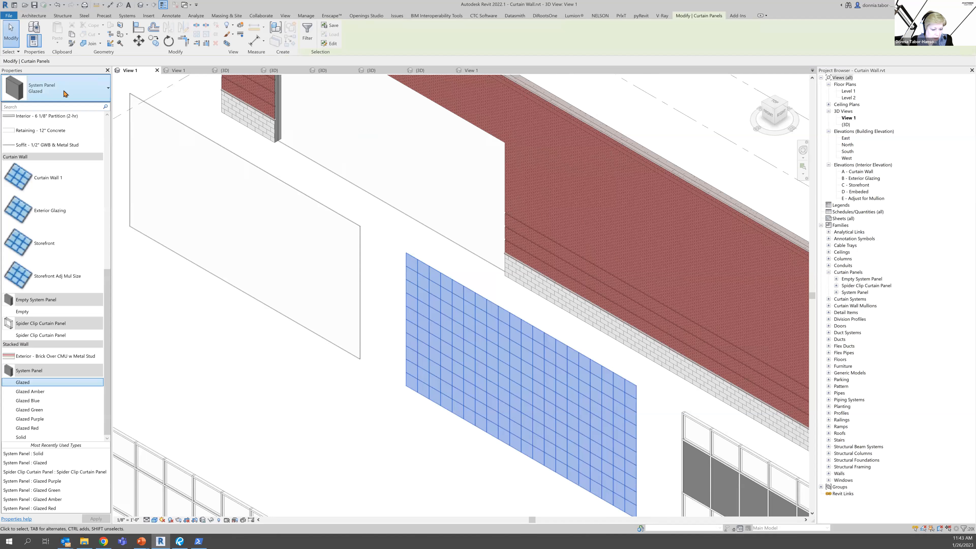
pyautogui.click(49, 337)
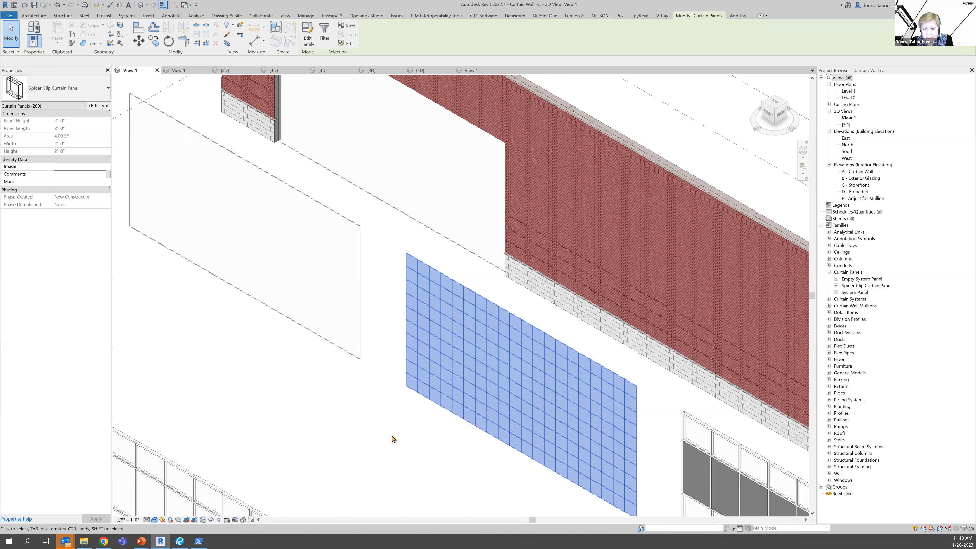
pyautogui.click(350, 441)
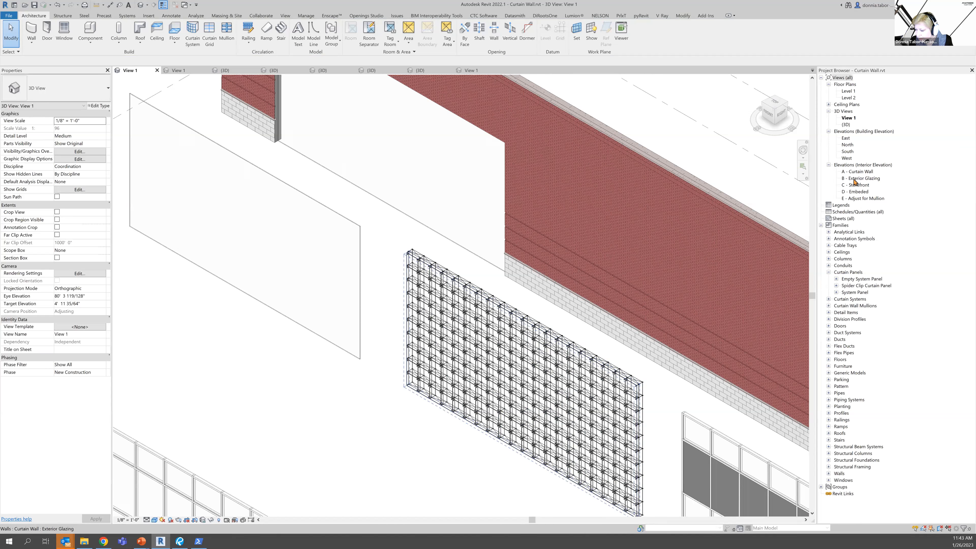
# Open the B - Exterior Glazing elevation and examine the spider clips at the corners of the panels
pyautogui.doubleClick(854, 179)
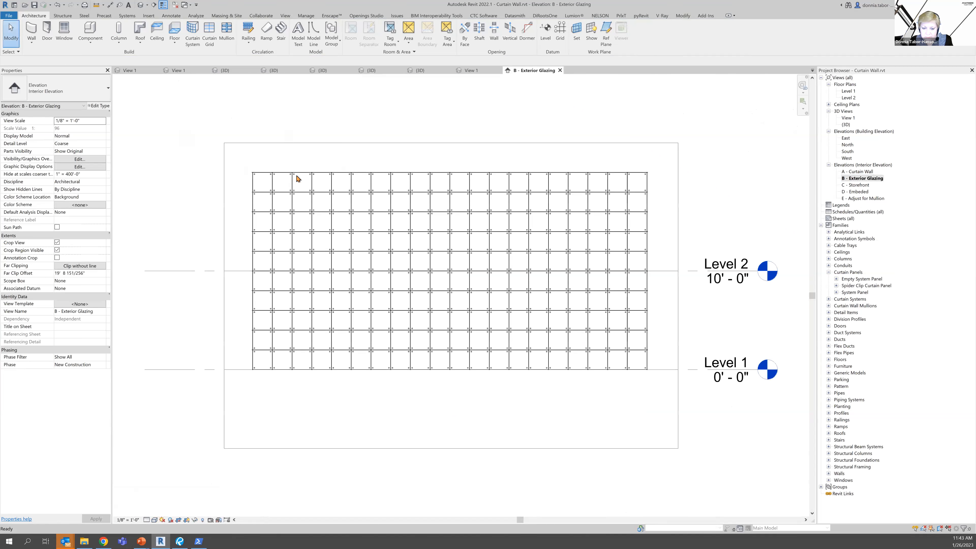
pyautogui.scroll(5, 294, 157)
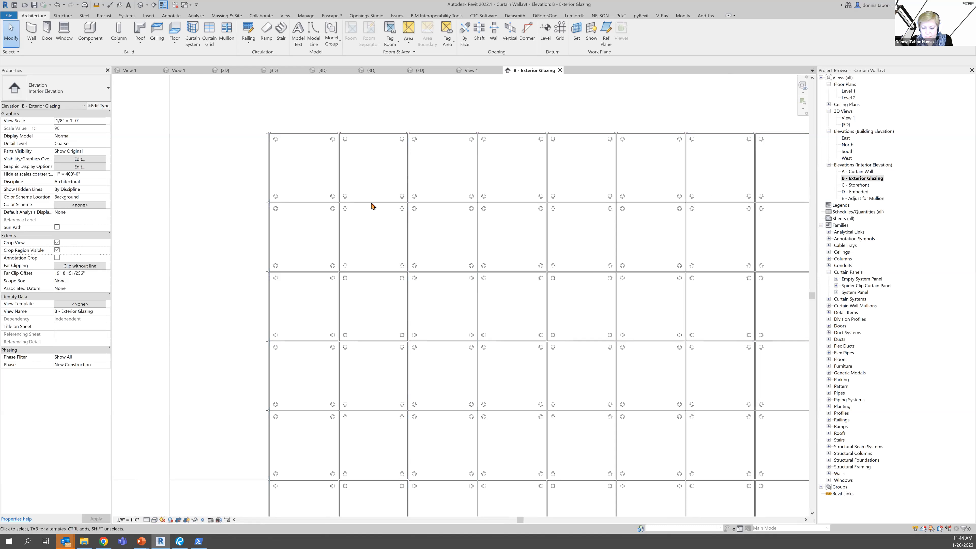
pyautogui.scroll(-3, 390, 332)
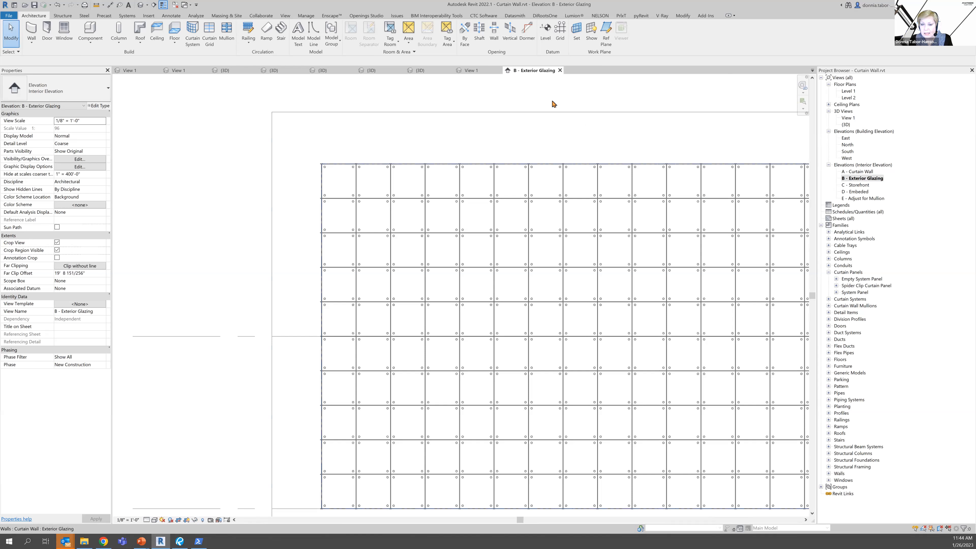
# Open the Spider Clip Curtain Panel family's Exterior elevation and compare its corner clips with the panels in the B - Exterior Glazing elevation
pyautogui.click(476, 72)
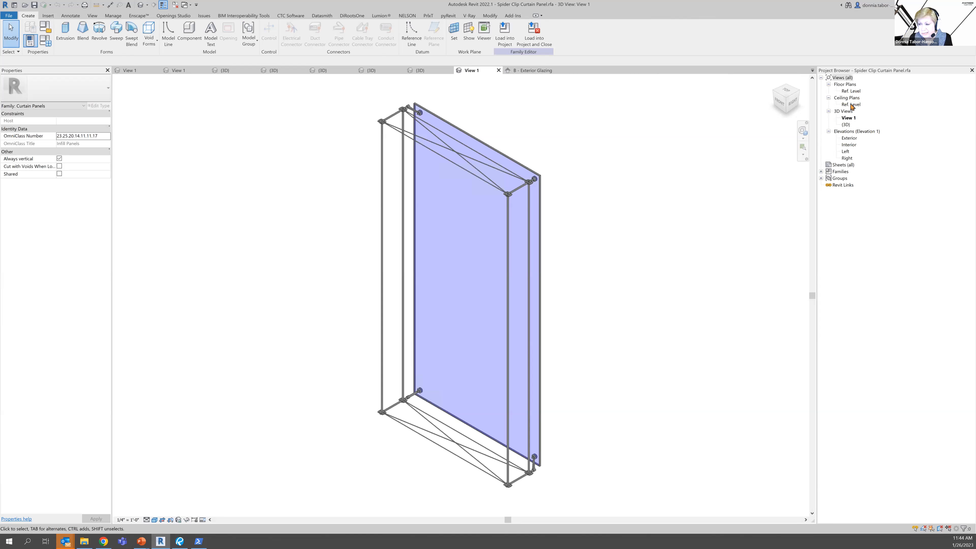
pyautogui.doubleClick(849, 139)
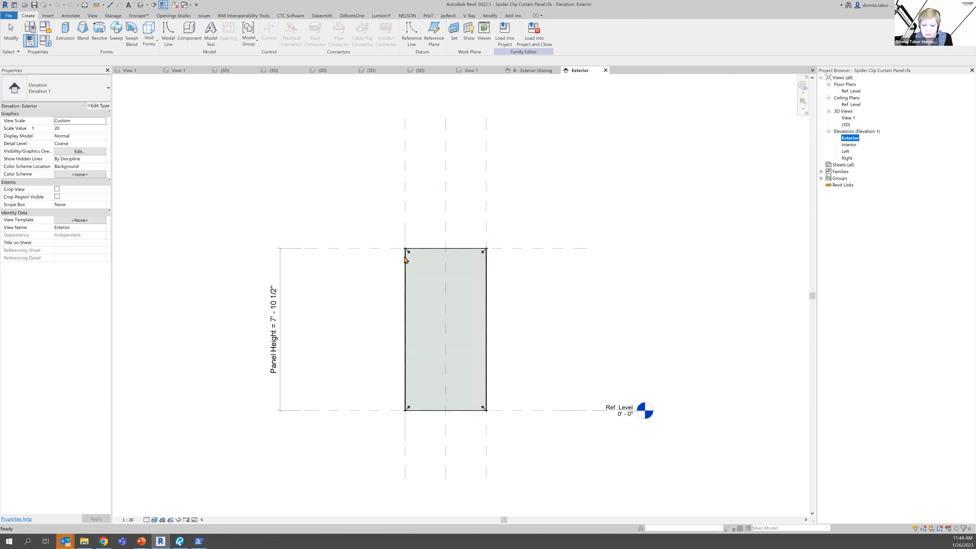
pyautogui.scroll(4, 404, 255)
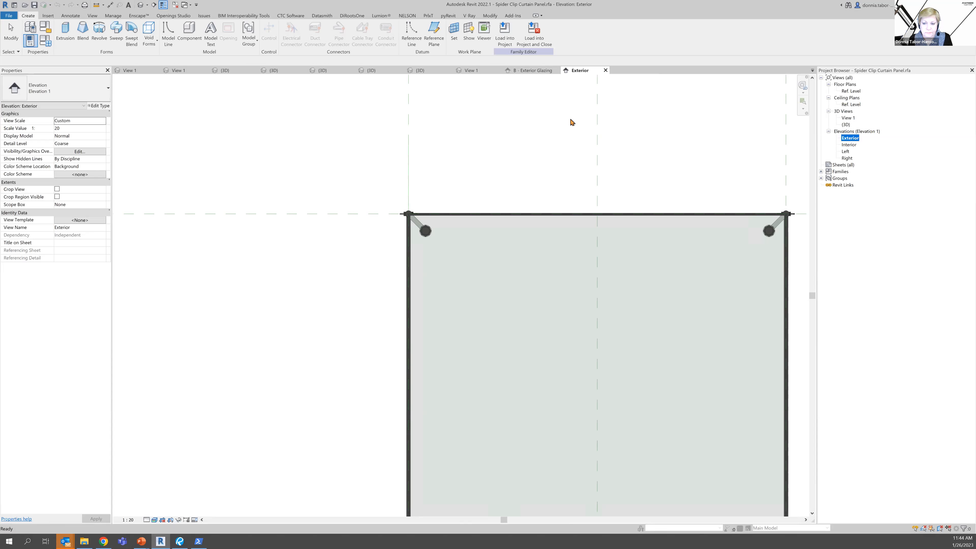
pyautogui.click(536, 73)
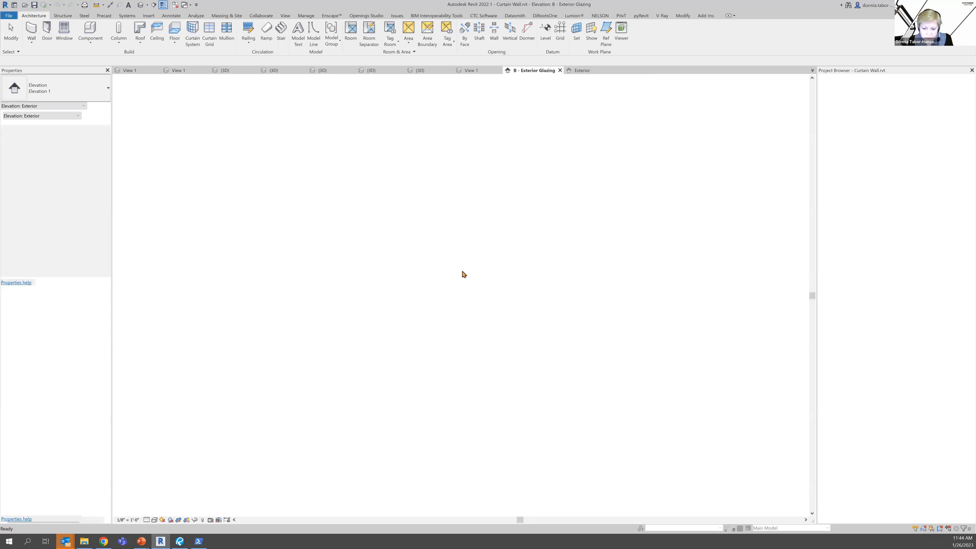
pyautogui.scroll(2, 462, 283)
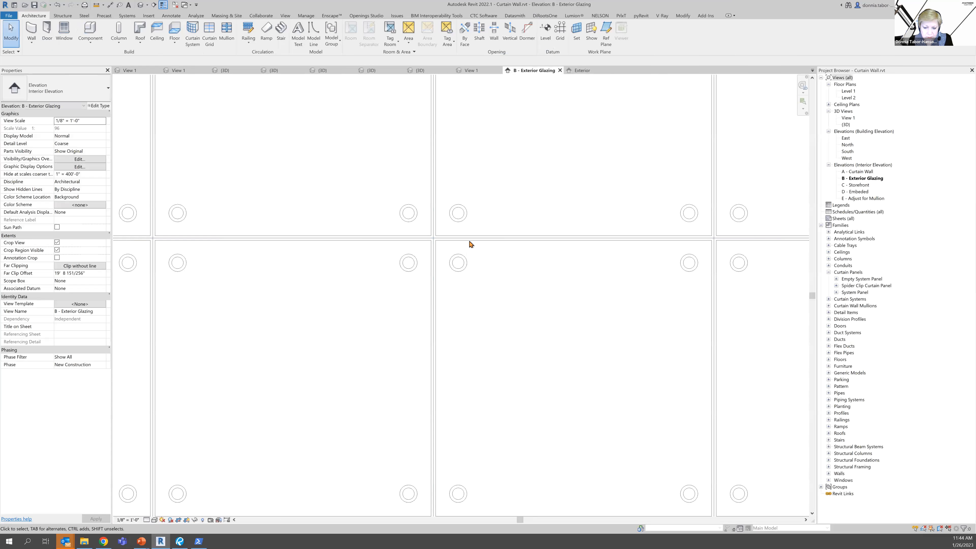
# Examine the panel family's Ref. Level floor plan, select its Front reference plane and close the plan
pyautogui.click(589, 73)
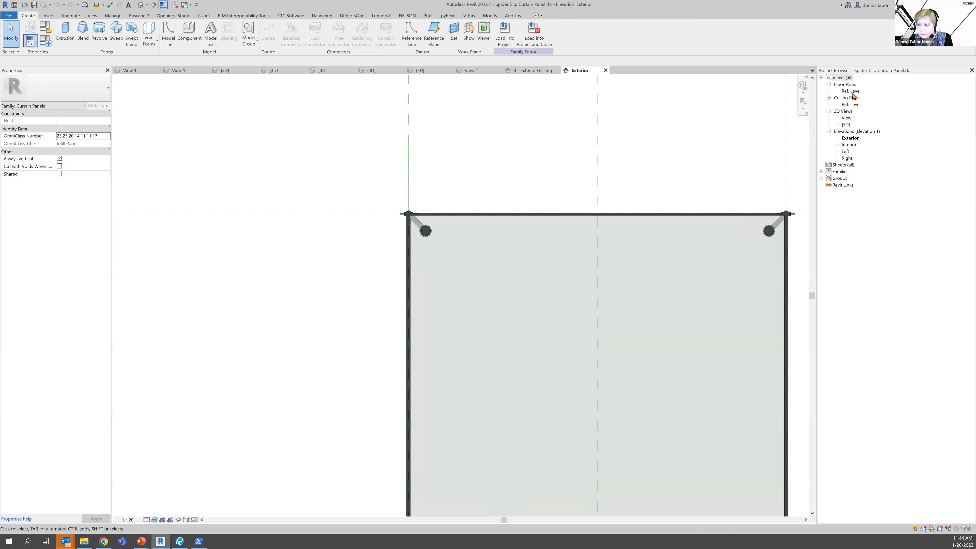
pyautogui.doubleClick(851, 91)
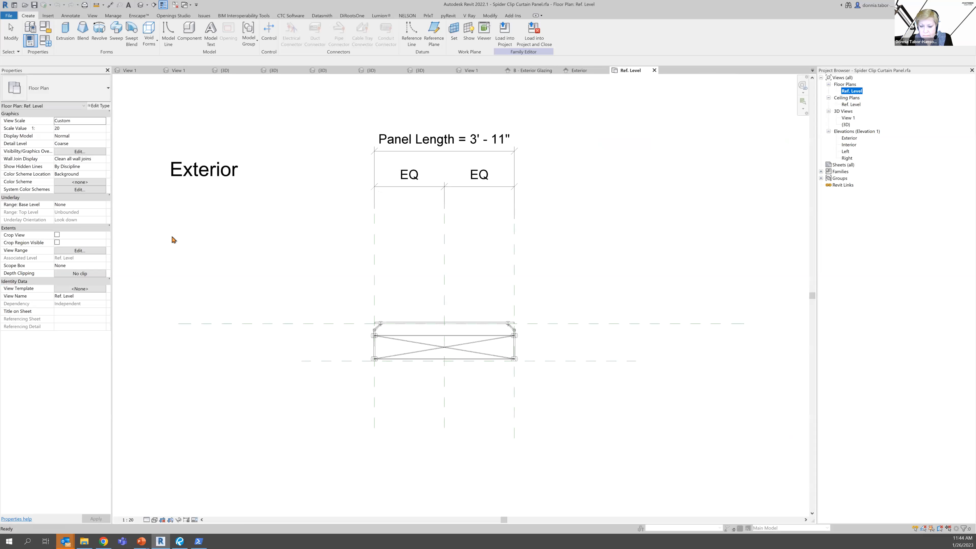
pyautogui.click(333, 361)
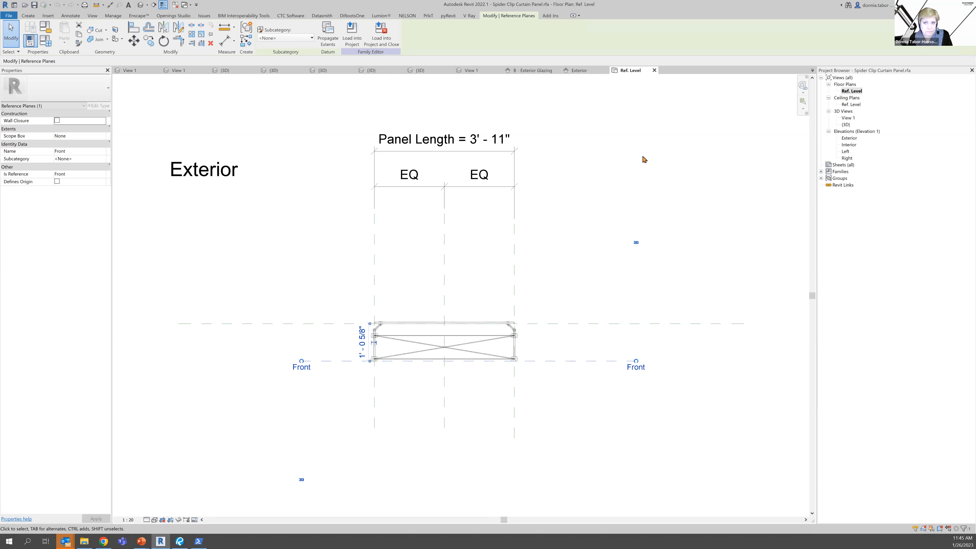
pyautogui.click(654, 70)
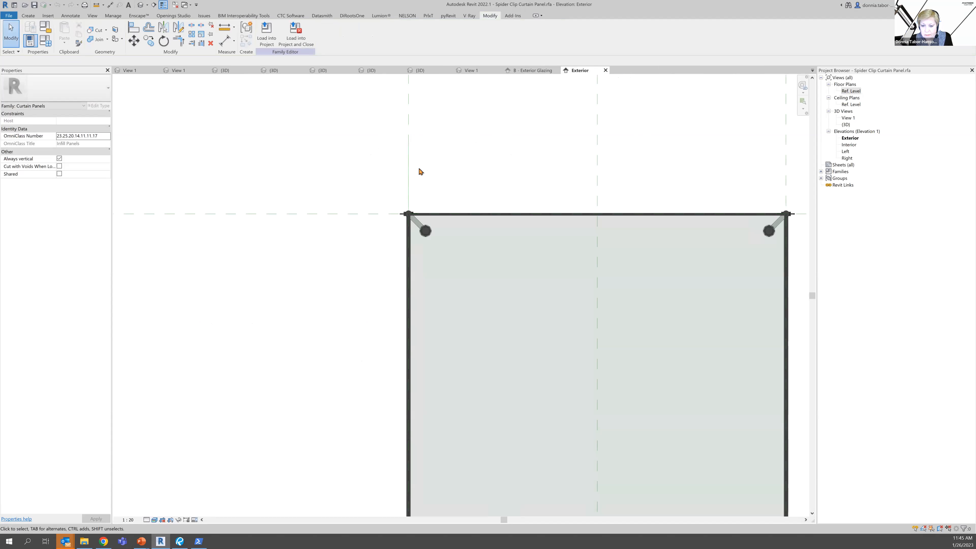
# Close the family's Exterior elevation and the B - Exterior Glazing elevation, and switch back to the PowerPoint examples slide
pyautogui.scroll(-5, 417, 174)
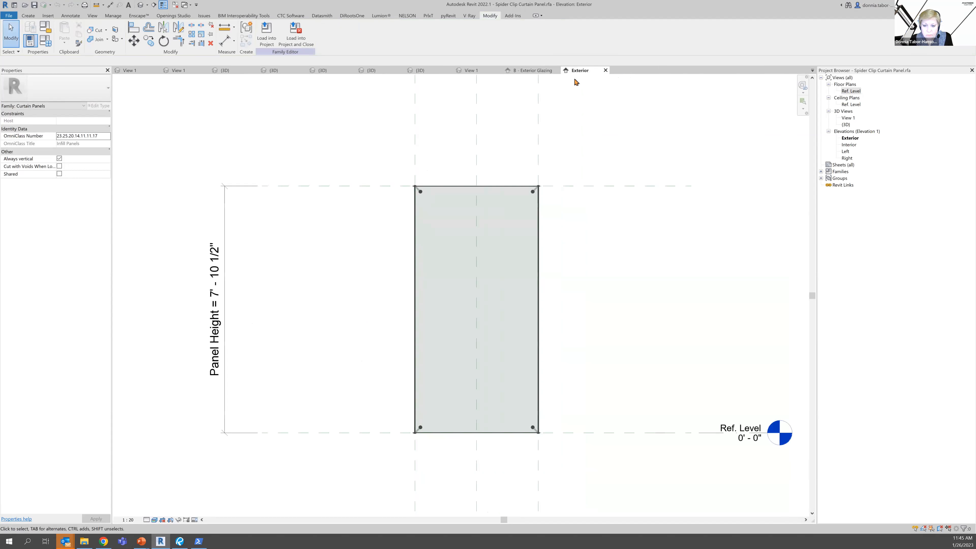
pyautogui.click(605, 70)
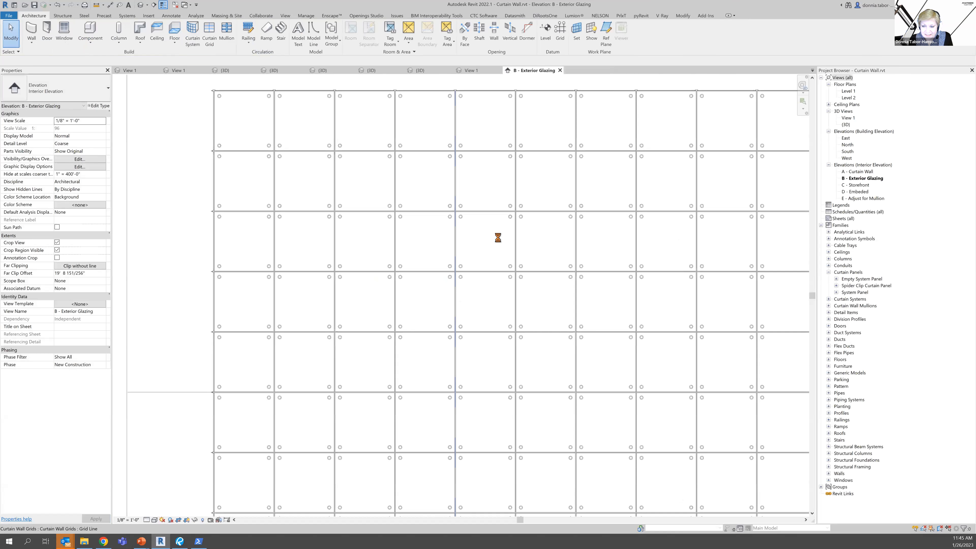
pyautogui.scroll(-3, 505, 207)
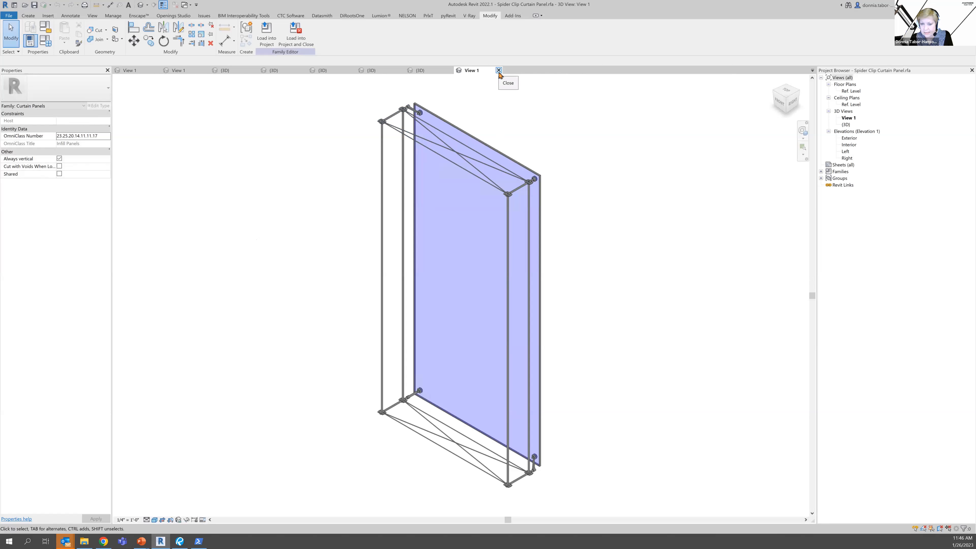
pyautogui.click(141, 541)
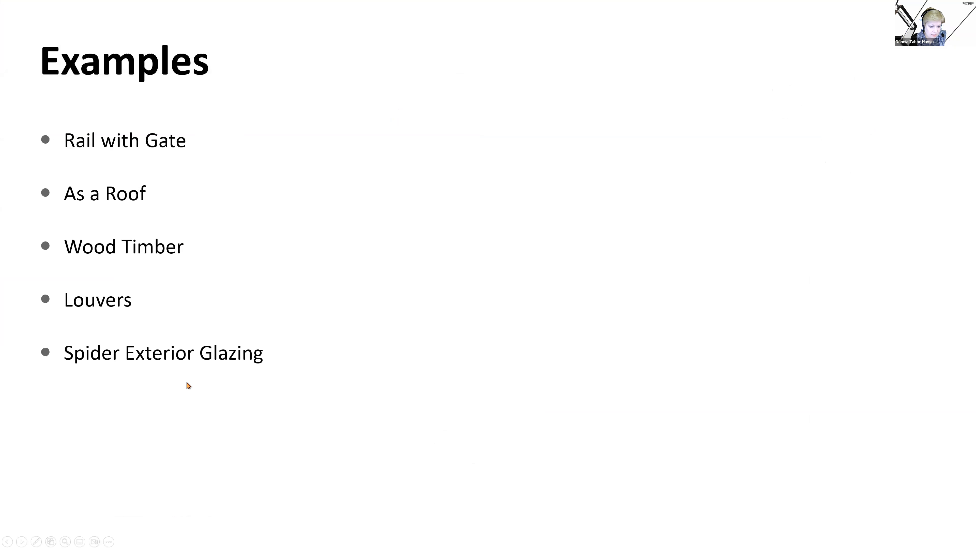
# Reveal the Revolving Door Panel bullet on the Examples slide, and switch to Revit to show the revolving door family in 3D
pyautogui.click(186, 383)
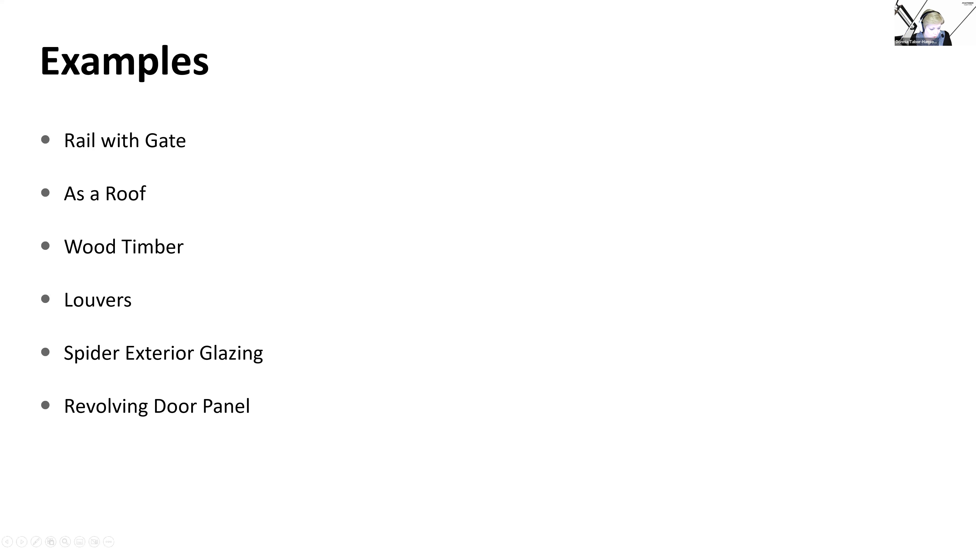
pyautogui.hotkey('alt', 'Tab')
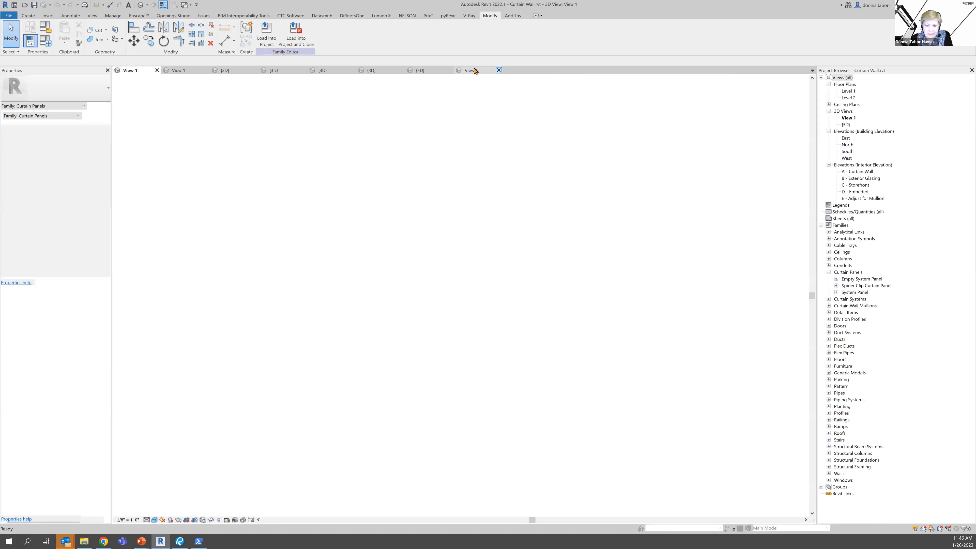
pyautogui.click(431, 73)
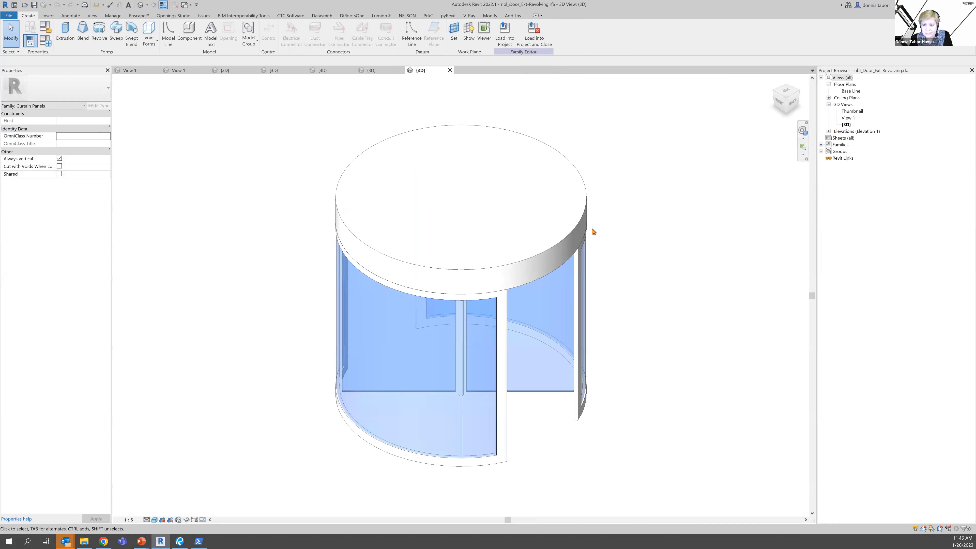
# Check the revolving door family's category and parameters, accept them unchanged and close its 3D view
pyautogui.click(45, 27)
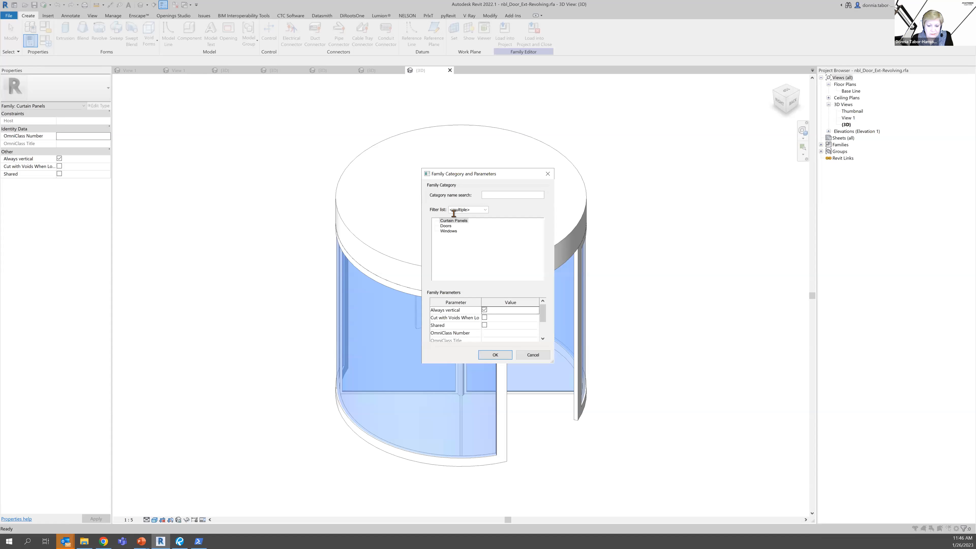
pyautogui.click(496, 356)
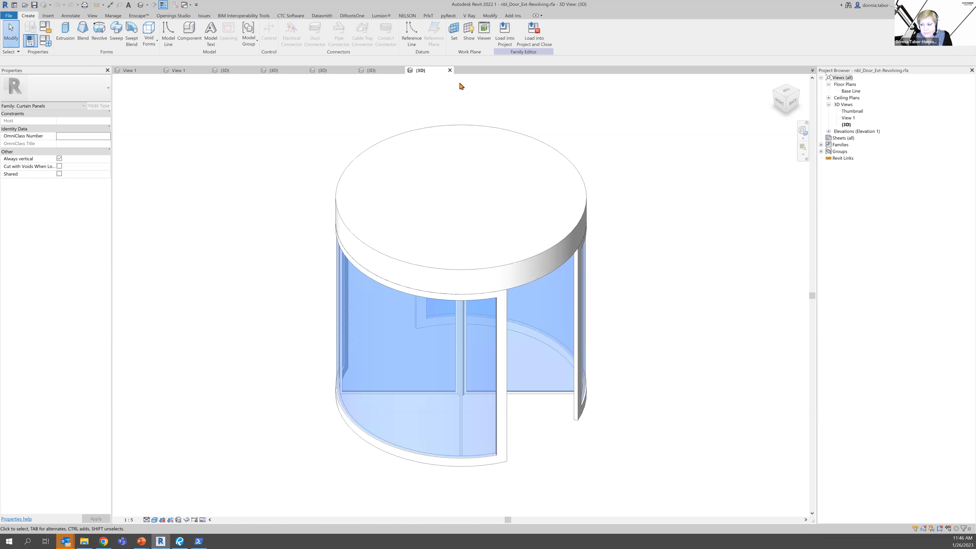
pyautogui.click(450, 70)
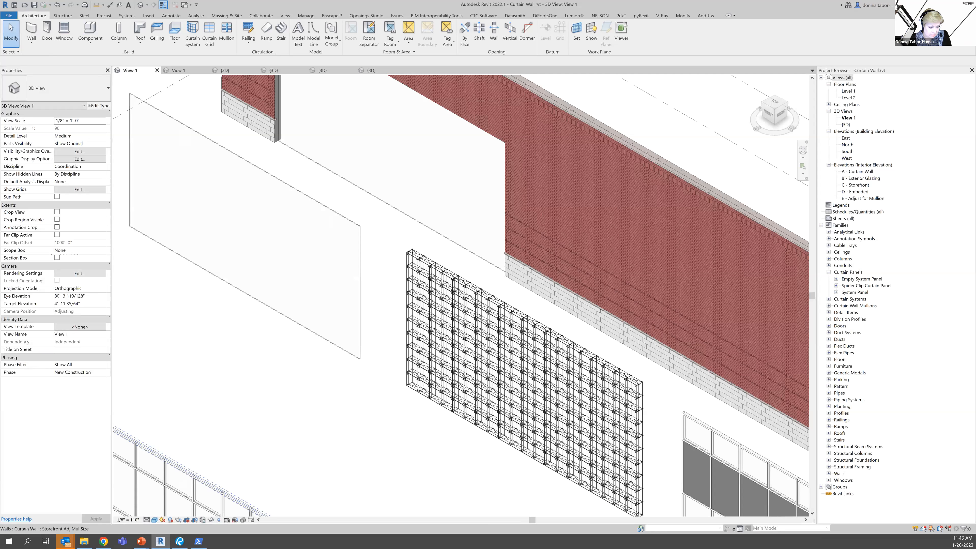
# Reveal the Manufacturer Sites bullet on the PowerPoint slide, and return to Revit to show the Kawneer 1600SS project in 3D
pyautogui.hotkey('alt', 'Tab')
pyautogui.click(225, 451)
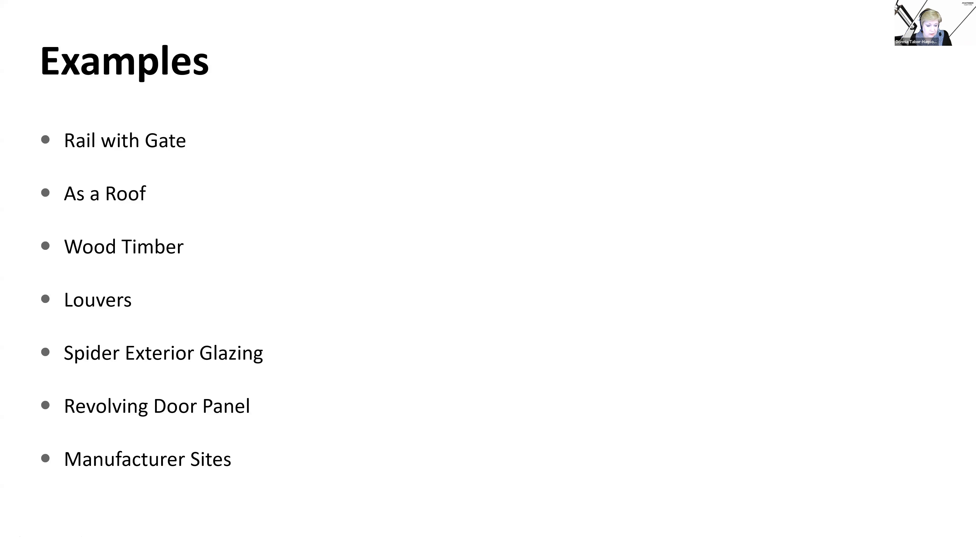
pyautogui.hotkey('alt', 'Tab')
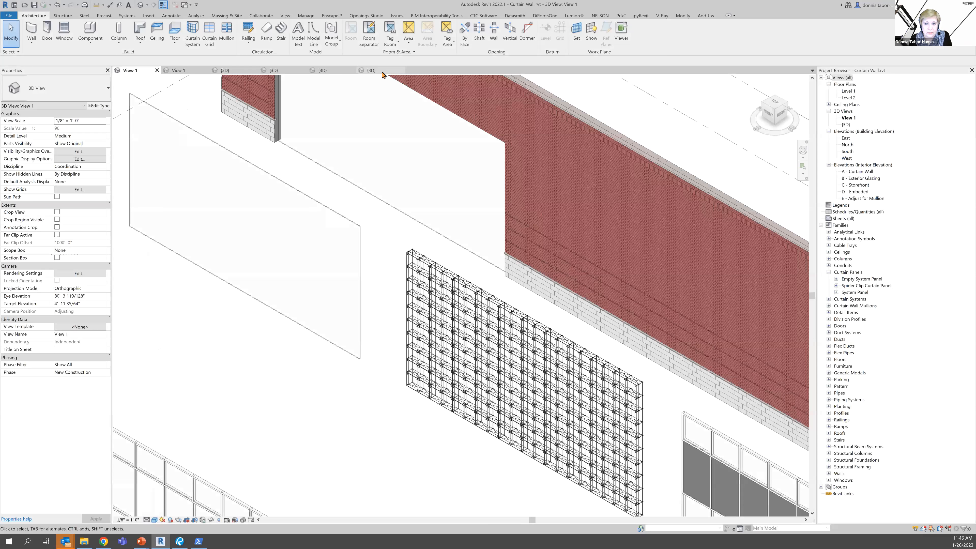
pyautogui.click(399, 72)
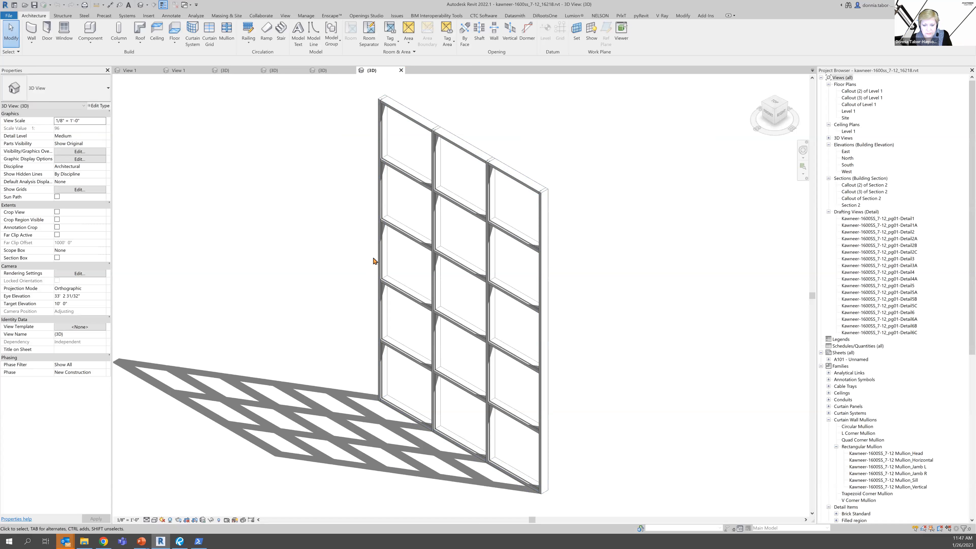
# Examine the Kawneer curtain wall in 3D and in the Level 1 floor plan, selecting an intermediate vertical mullion in the plan
pyautogui.scroll(5, 403, 249)
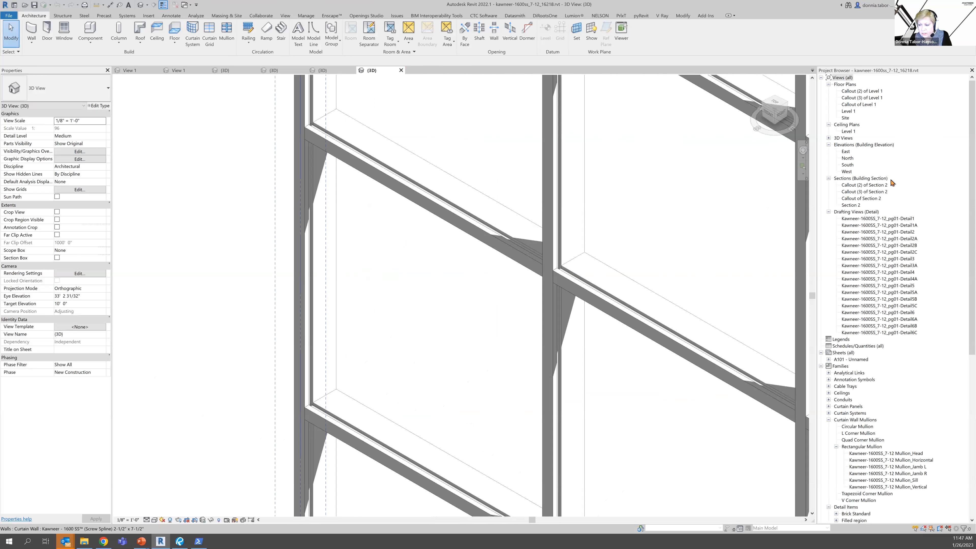
pyautogui.doubleClick(849, 111)
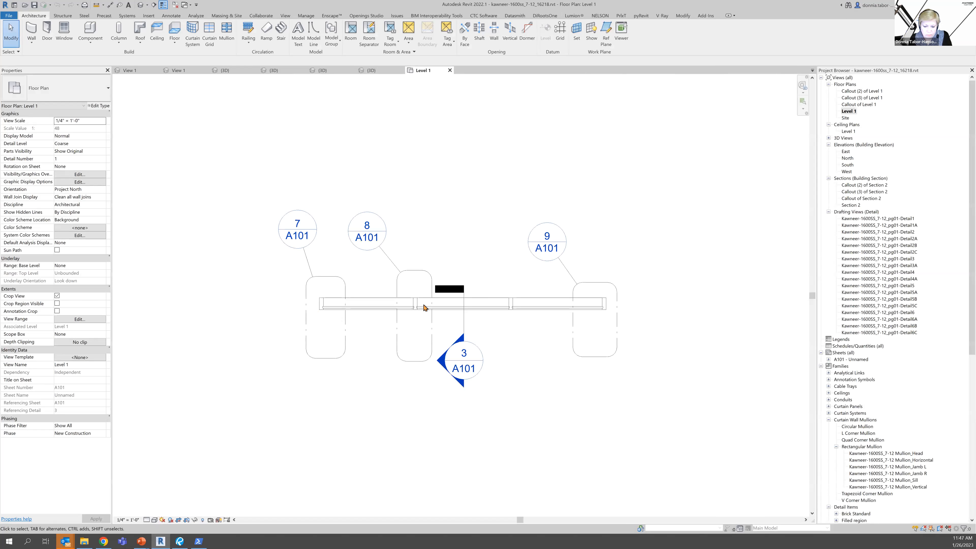
pyautogui.scroll(5, 586, 282)
pyautogui.moveTo(453, 300); pyautogui.dragTo(200, 370, button='middle')
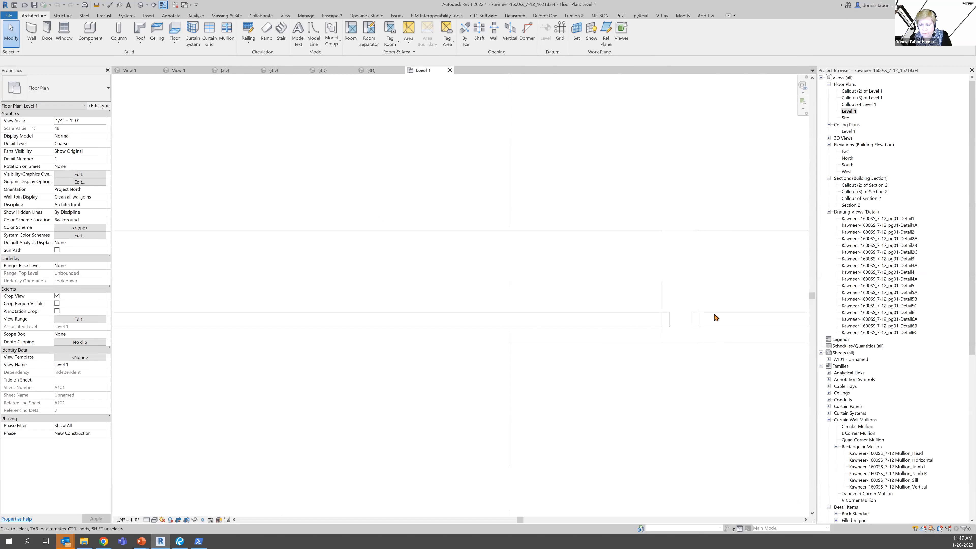
pyautogui.click(697, 273)
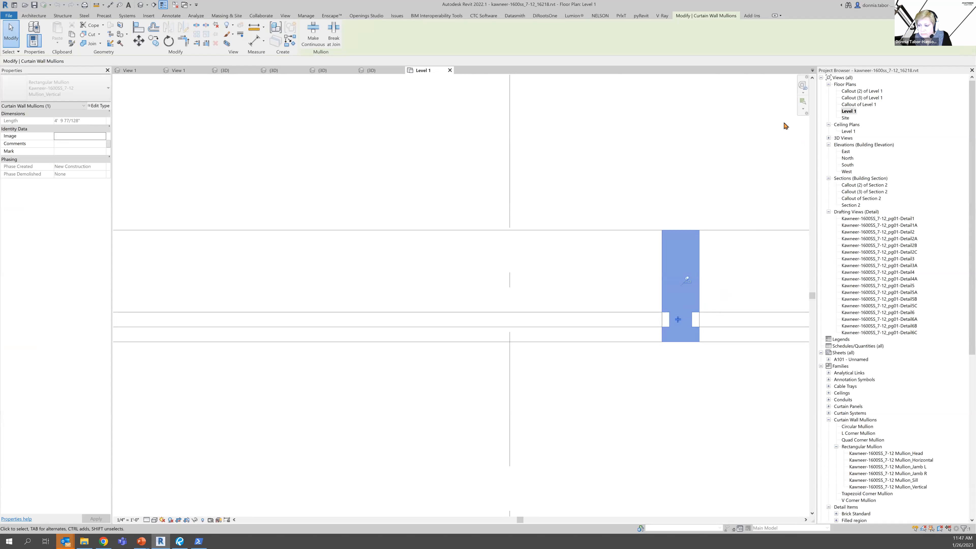
# Close the Kawneer project's Level 1 floor plan, look over the whole curtain wall and close its 3D view
pyautogui.click(450, 71)
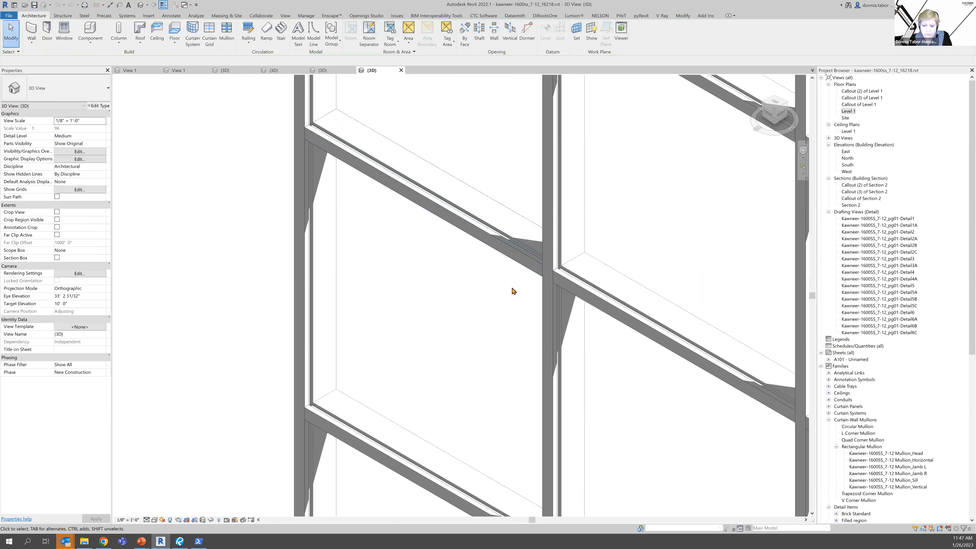
pyautogui.scroll(-6, 512, 288)
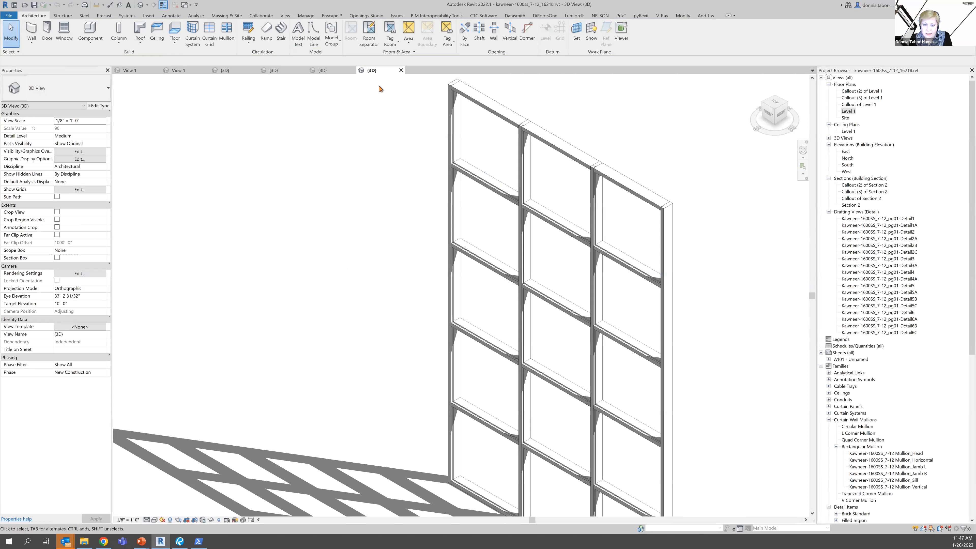
pyautogui.click(401, 71)
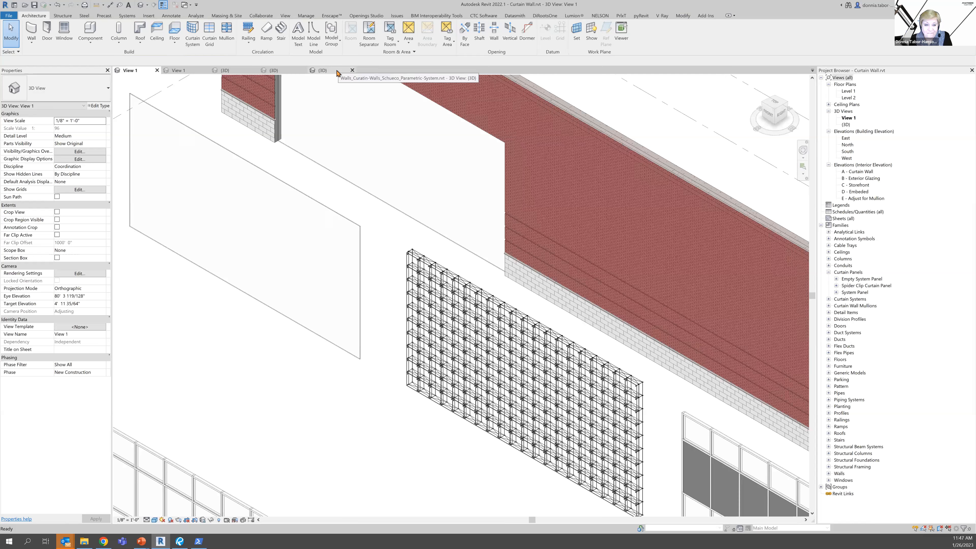
# Show the Schueco parametric system in 3D from the home orientation, and open the family of a top-row panel for editing
pyautogui.click(336, 73)
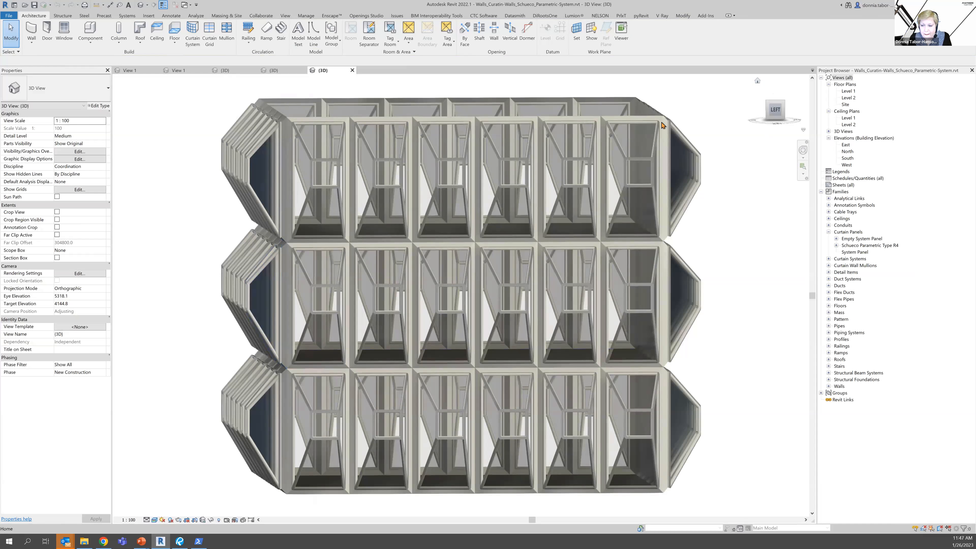
pyautogui.click(757, 82)
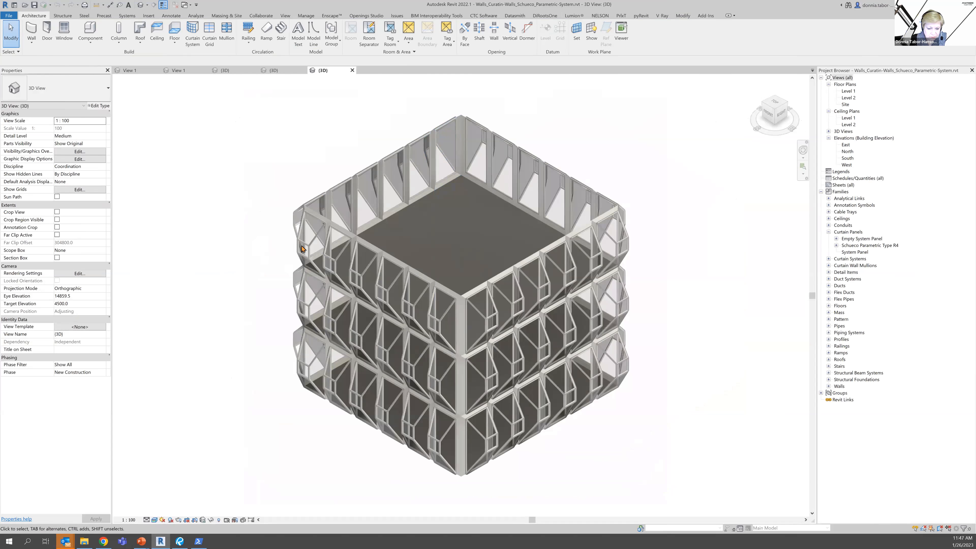
pyautogui.click(227, 293)
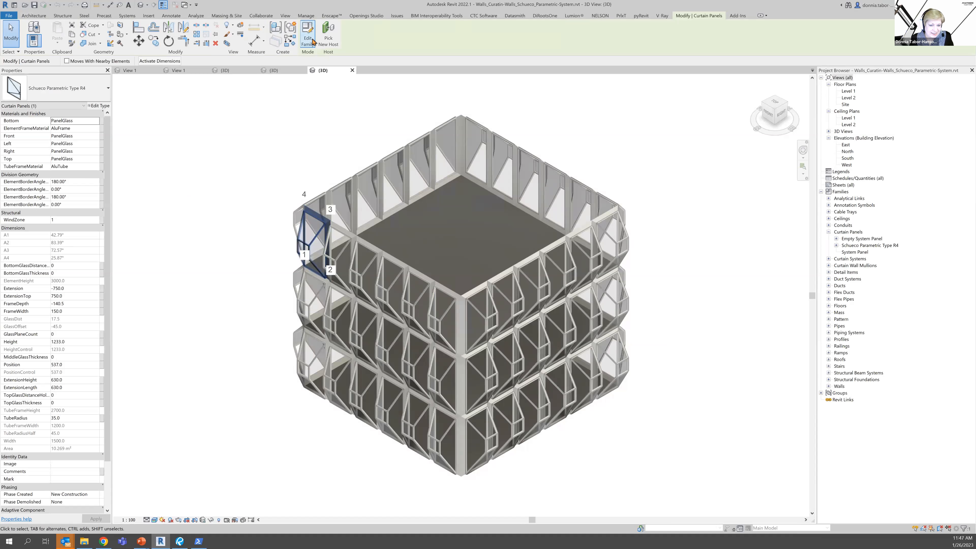
pyautogui.click(308, 38)
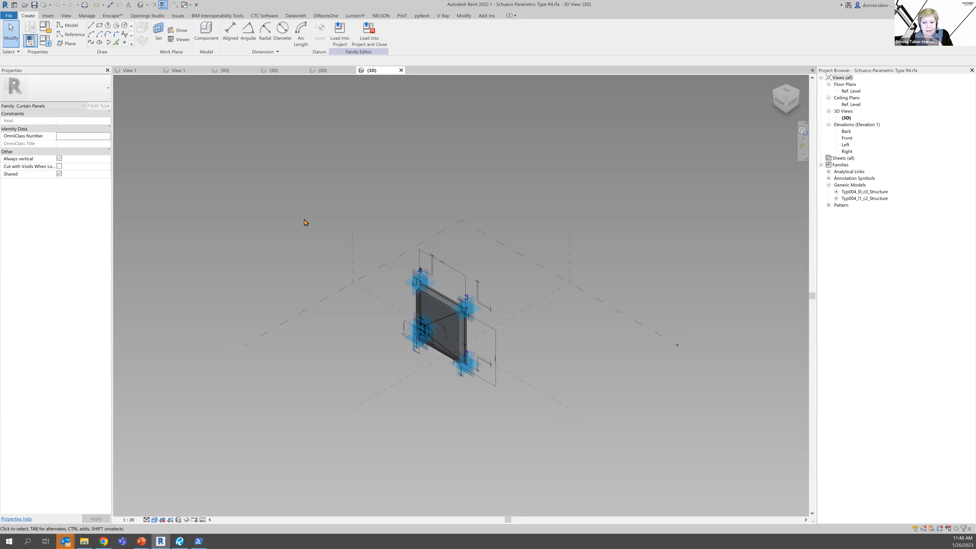
# Examine the Schueco Parametric Type R4 panel and its family type parameters and formulas, leaving them unchanged
pyautogui.scroll(3, 506, 312)
pyautogui.moveTo(517, 316); pyautogui.dragTo(633, 261, button='middle')
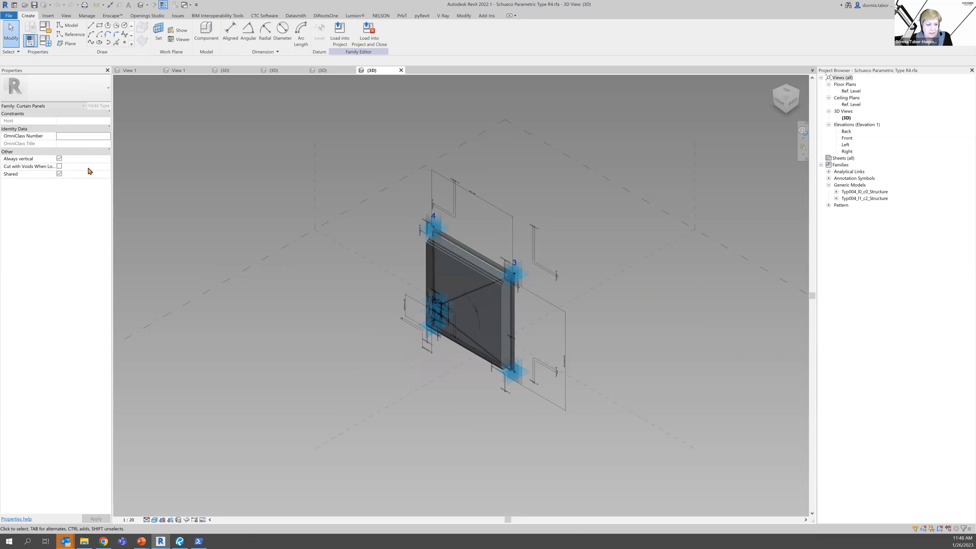
pyautogui.click(49, 46)
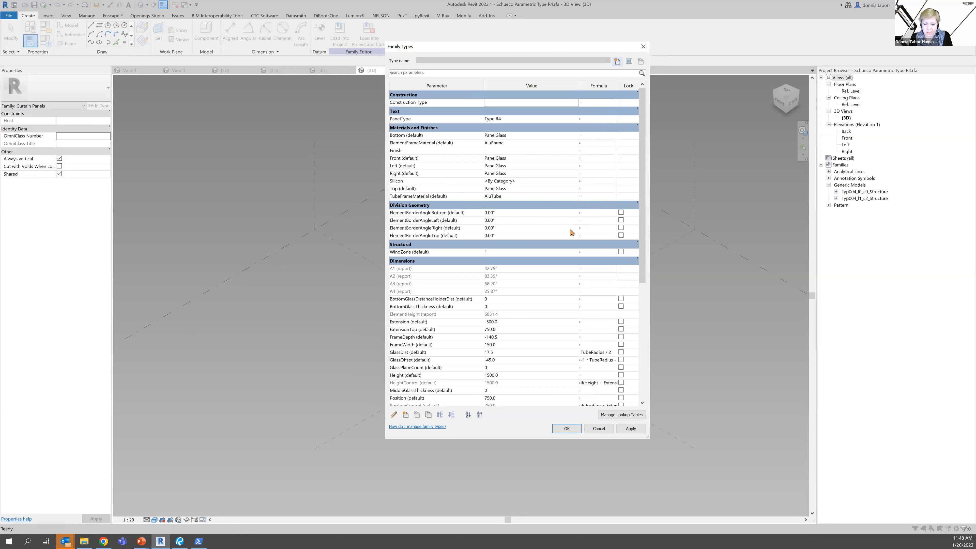
pyautogui.scroll(-10, 571, 231)
pyautogui.scroll(4, 562, 263)
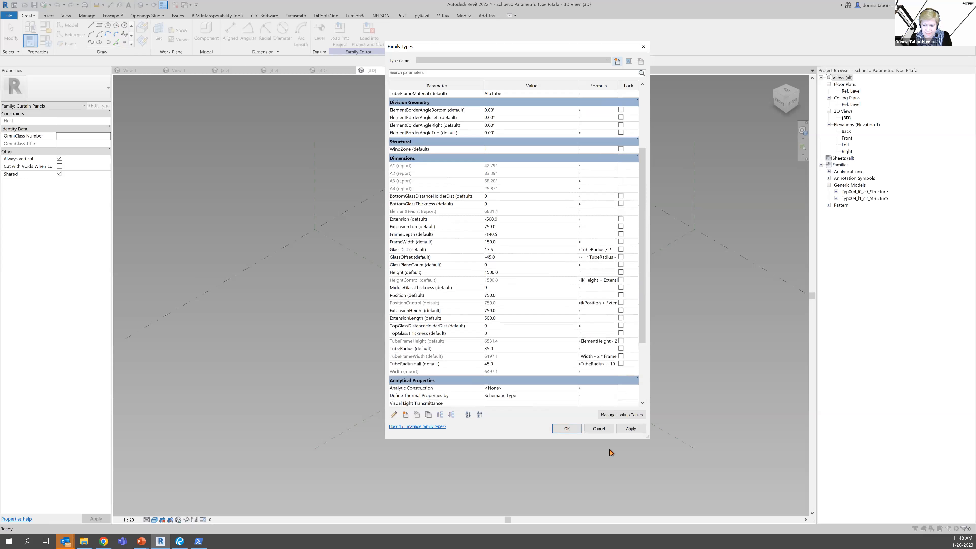
pyautogui.click(599, 430)
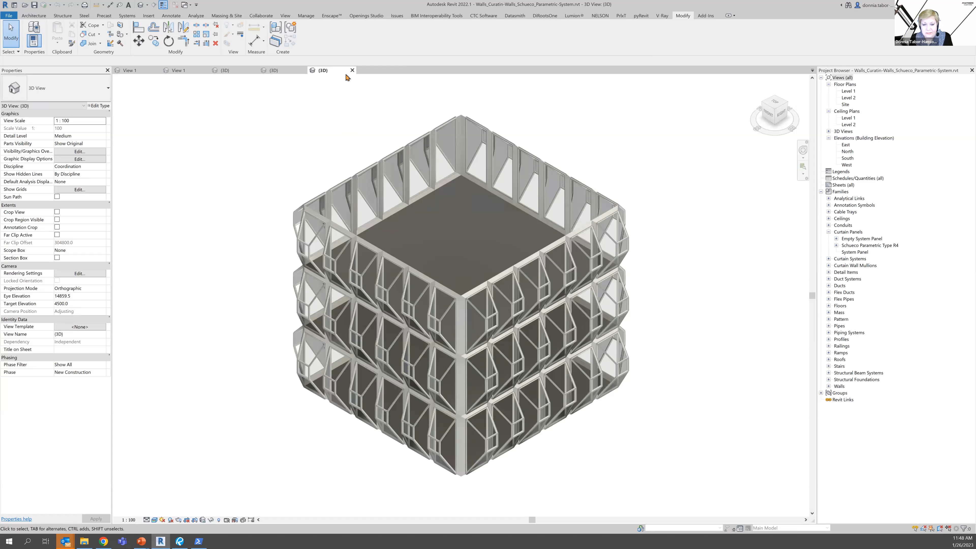
# Close the Schueco project's 3D view, and switch to PowerPoint to reveal the Tilt-Up Walls bullet on the Examples slide
pyautogui.click(352, 70)
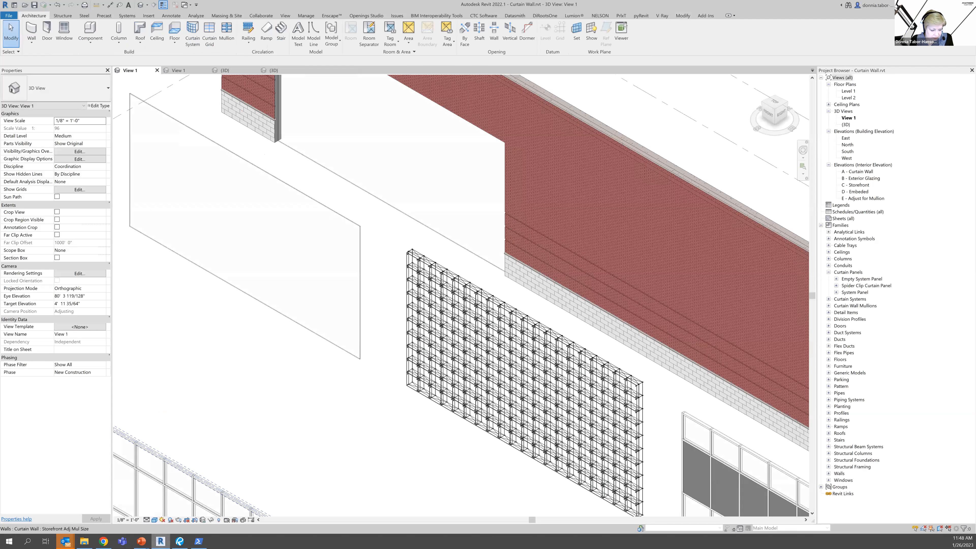
pyautogui.click(141, 541)
pyautogui.click(215, 505)
pyautogui.click(296, 221)
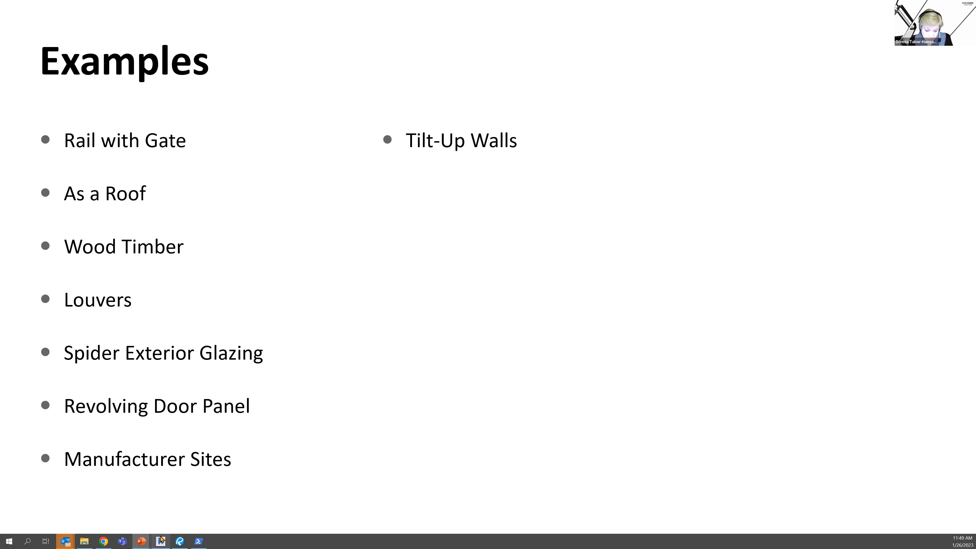
# Show the Tilt Up project in 3D in Revit, select the elements around the end panel's lower corner and clear the selection
pyautogui.moveTo(161, 540)
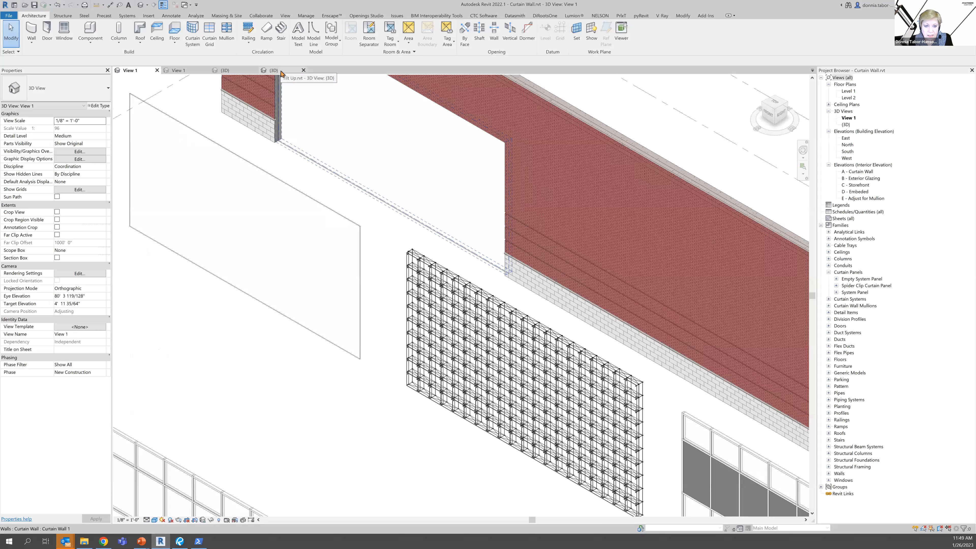
pyautogui.click(273, 70)
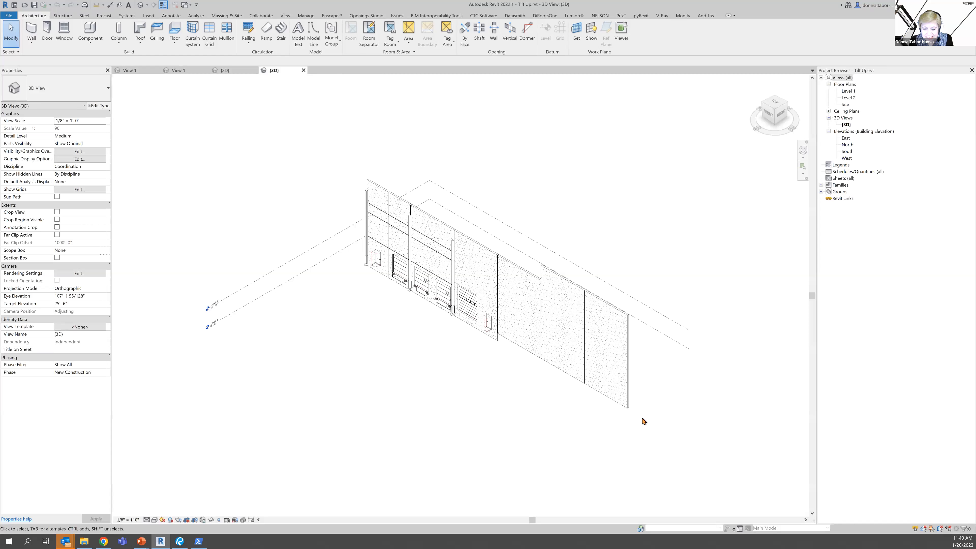
pyautogui.click(630, 408)
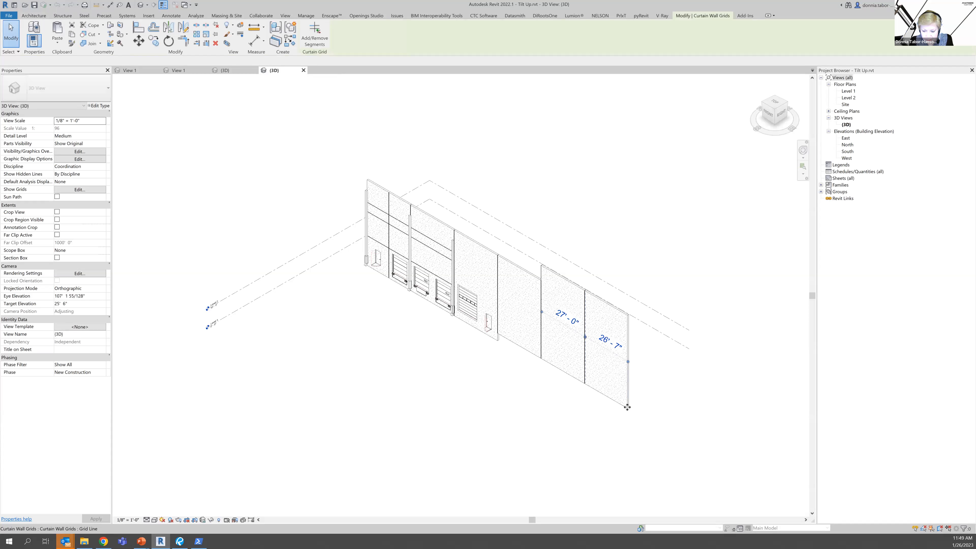
pyautogui.moveTo(647, 440); pyautogui.dragTo(612, 397)
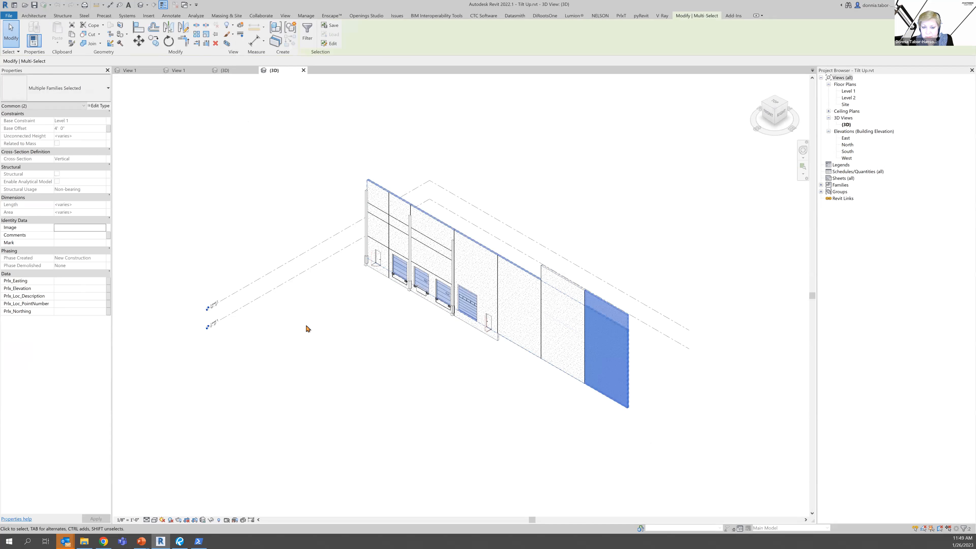
pyautogui.click(561, 410)
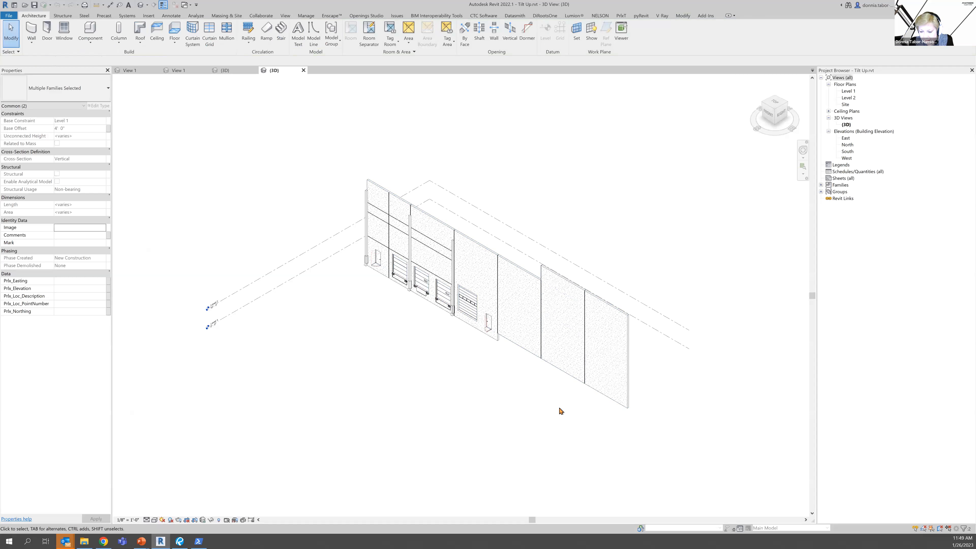
# Select the end tilt-up panel together with the curtain wall, and filter the selection down to walls only
pyautogui.click(629, 332)
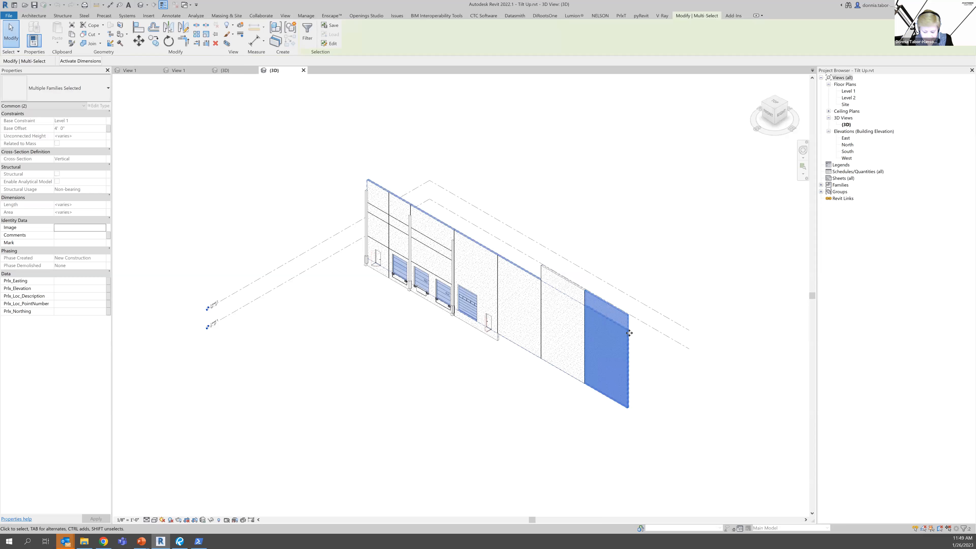
pyautogui.keyDown('shift'); pyautogui.click(629, 321); pyautogui.keyUp('shift')
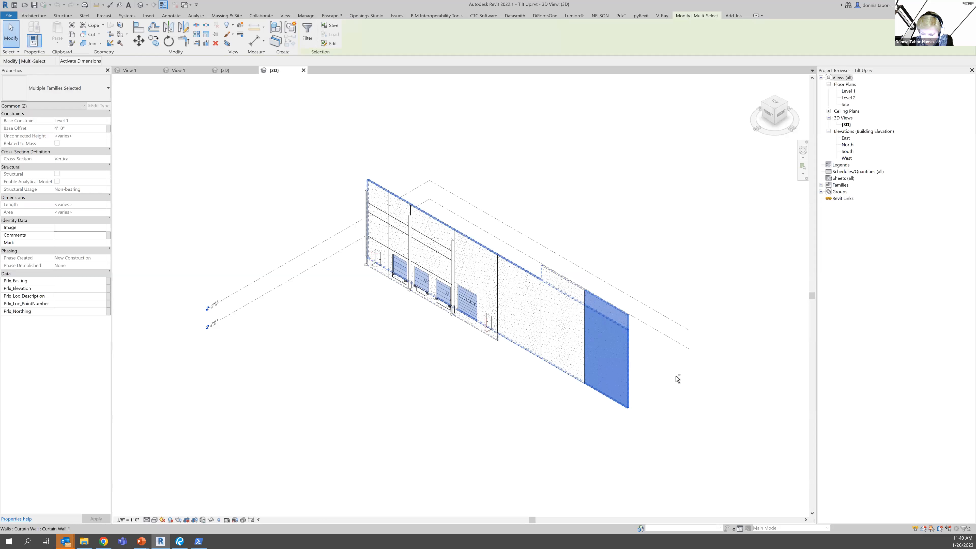
pyautogui.keyDown('ctrl'); pyautogui.click(628, 400); pyautogui.keyUp('ctrl')
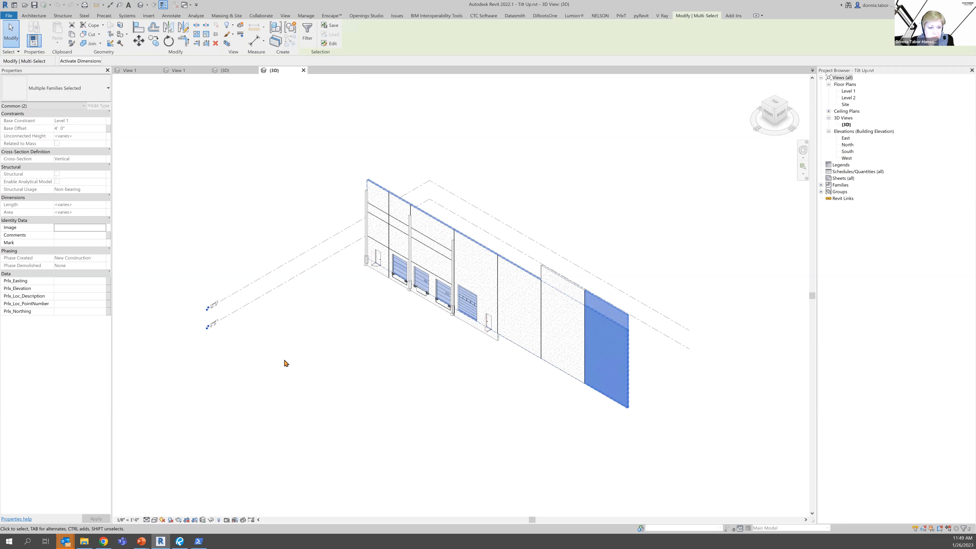
pyautogui.click(307, 34)
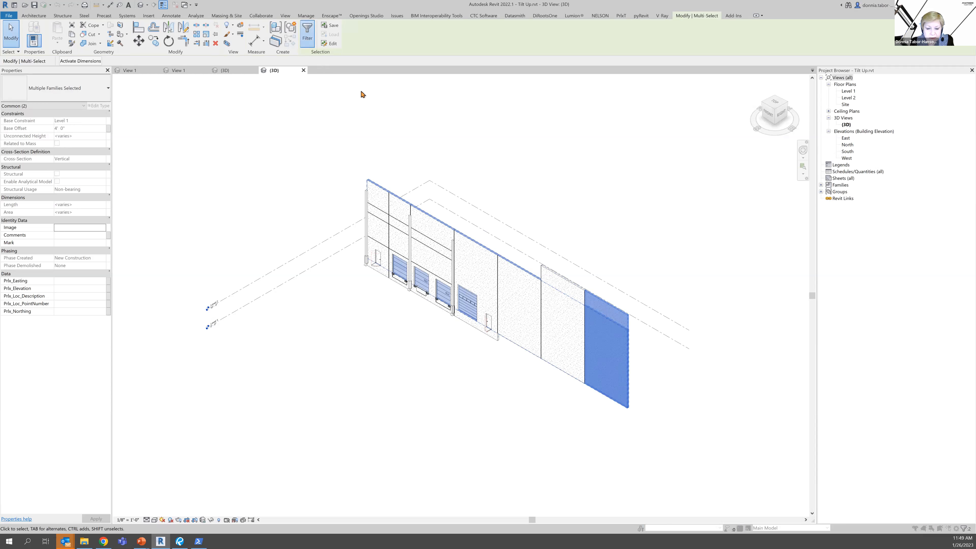
pyautogui.click(419, 220)
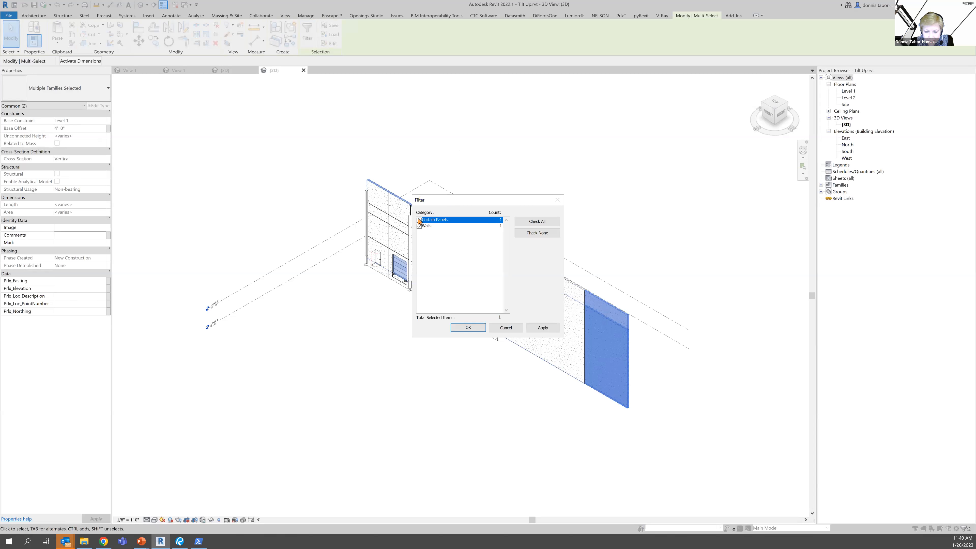
pyautogui.press('Return')
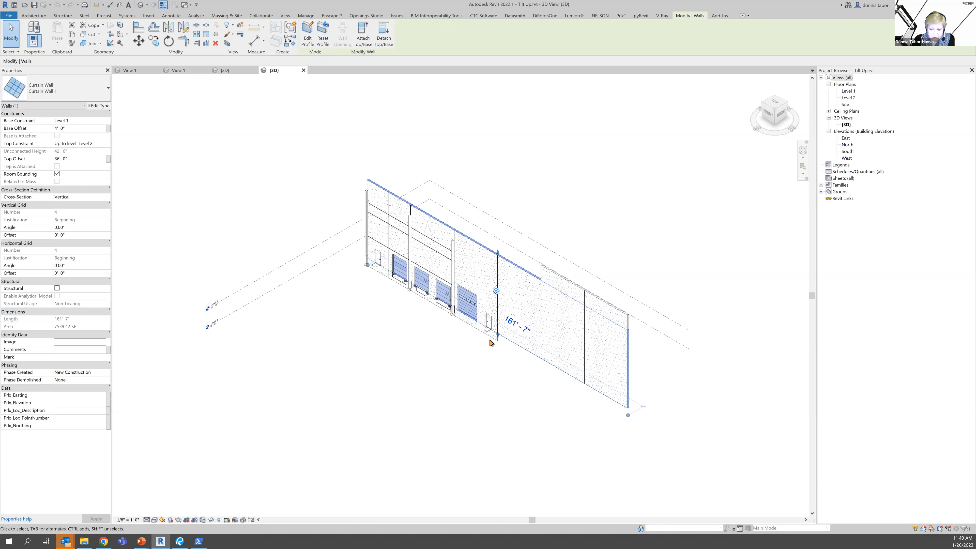
# Inspect the curtain wall's base near the overhead door, clear the selection, then select the adjacent single-swing door and deselect it
pyautogui.scroll(4, 502, 331)
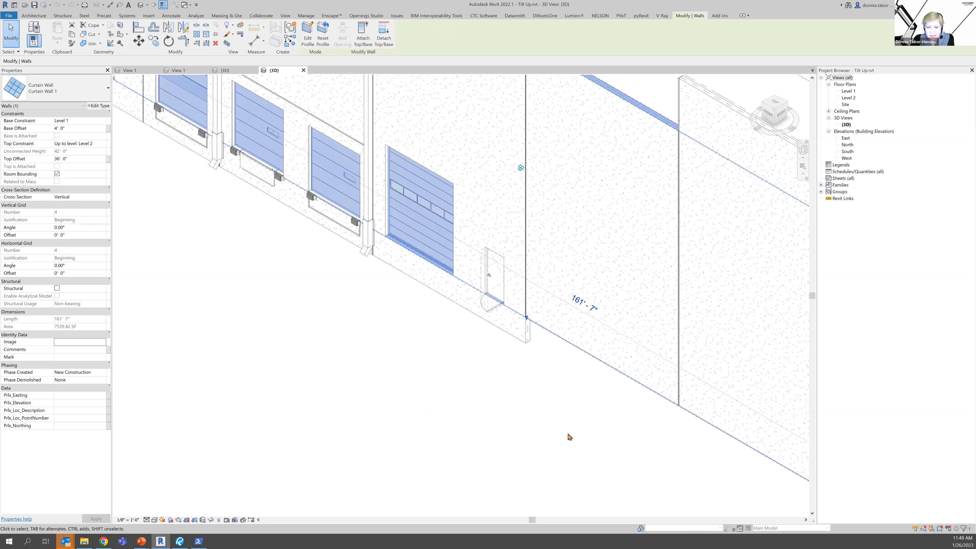
pyautogui.scroll(-5, 462, 440)
pyautogui.press('Escape')
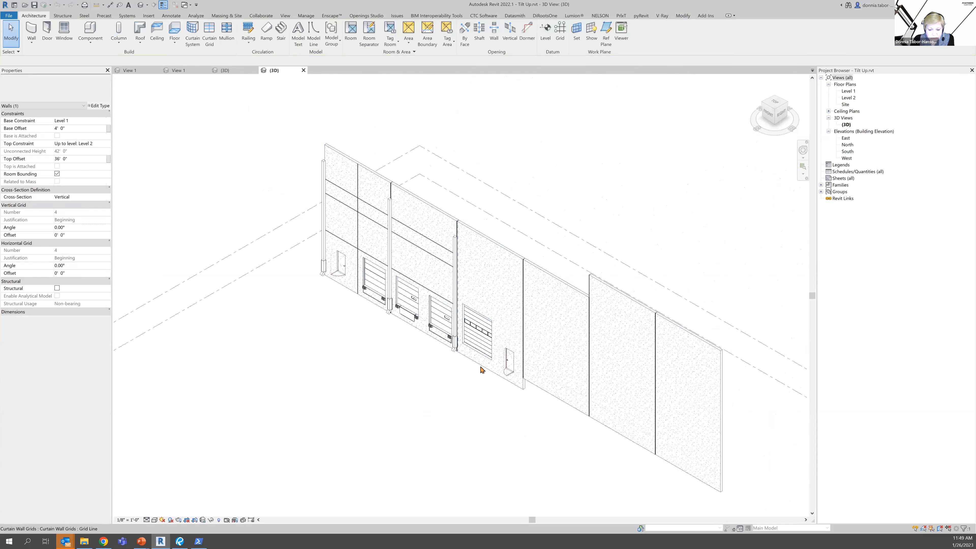
pyautogui.click(503, 364)
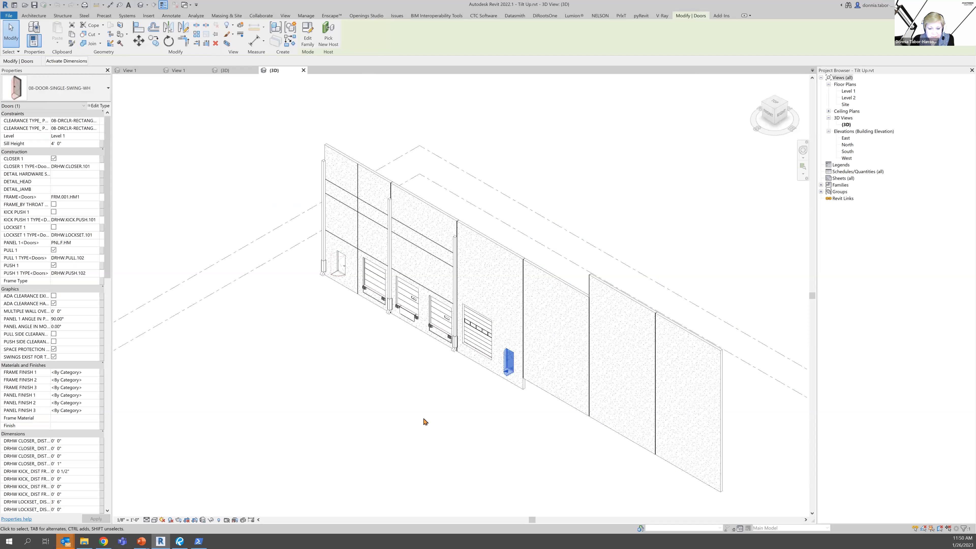
pyautogui.press('Escape')
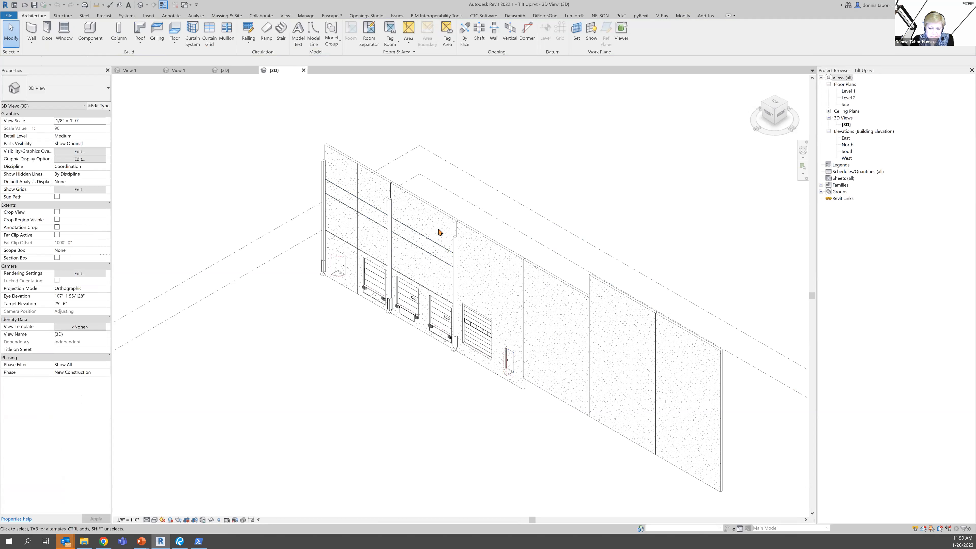
# Select the middle horizontal 2" reveal on the dock-door panel, which coincides with a curtain wall grid line
pyautogui.scroll(4, 457, 192)
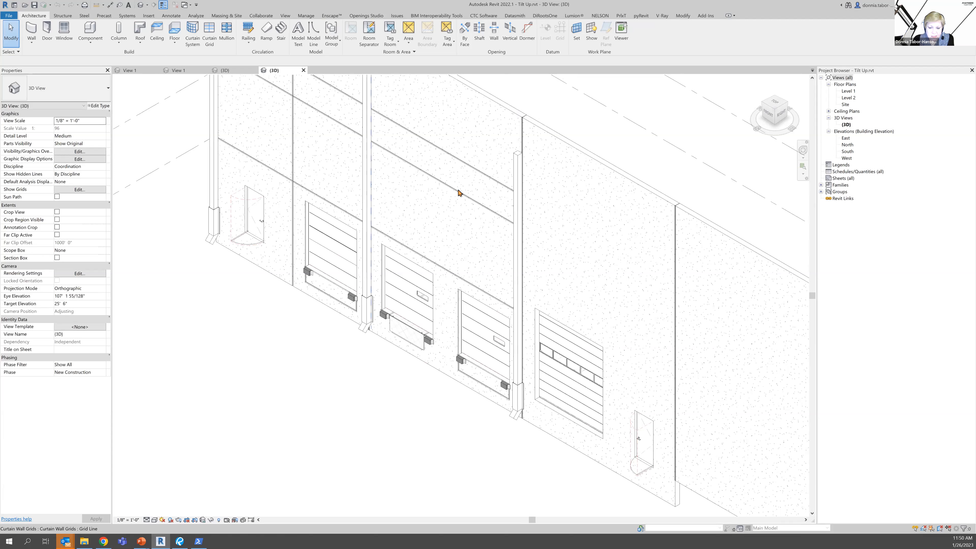
pyautogui.click(459, 193)
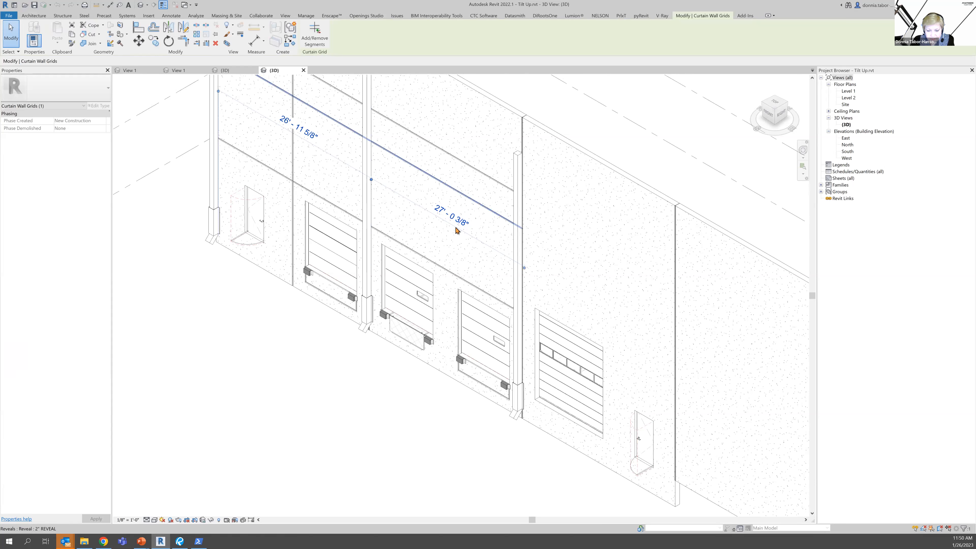
pyautogui.press('Escape')
pyautogui.click(460, 195)
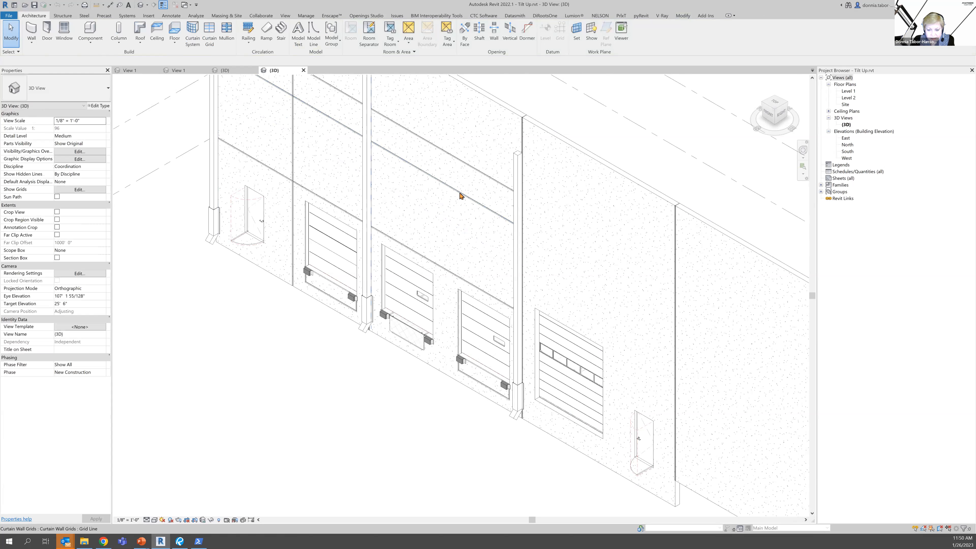
pyautogui.press('Escape')
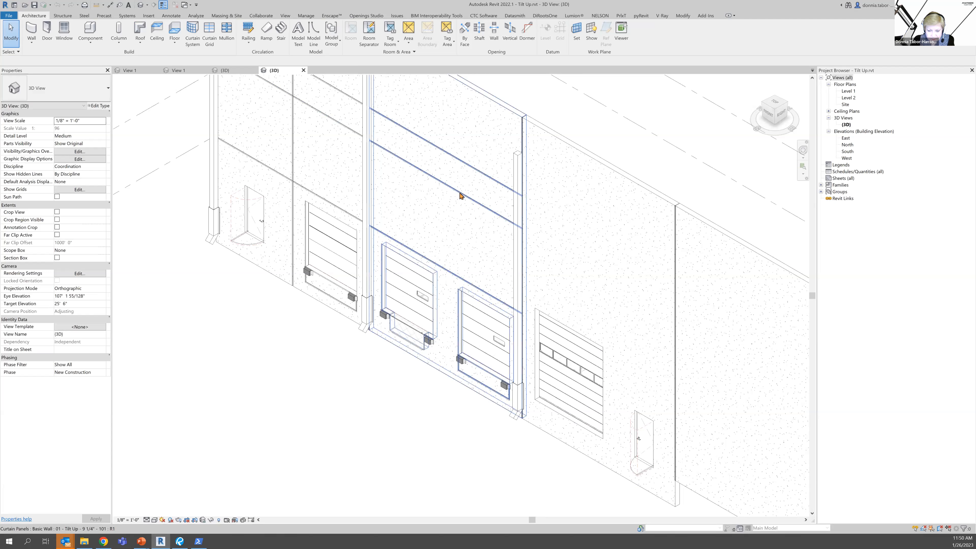
pyautogui.click(436, 216)
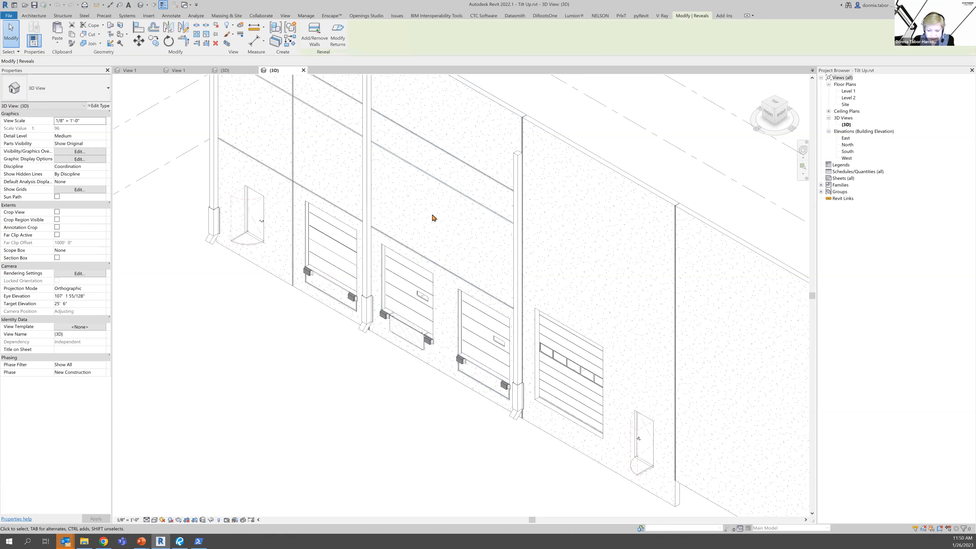
# Try to add the selected 2" reveal to the host wall, Curtain Wall 1
pyautogui.click(315, 40)
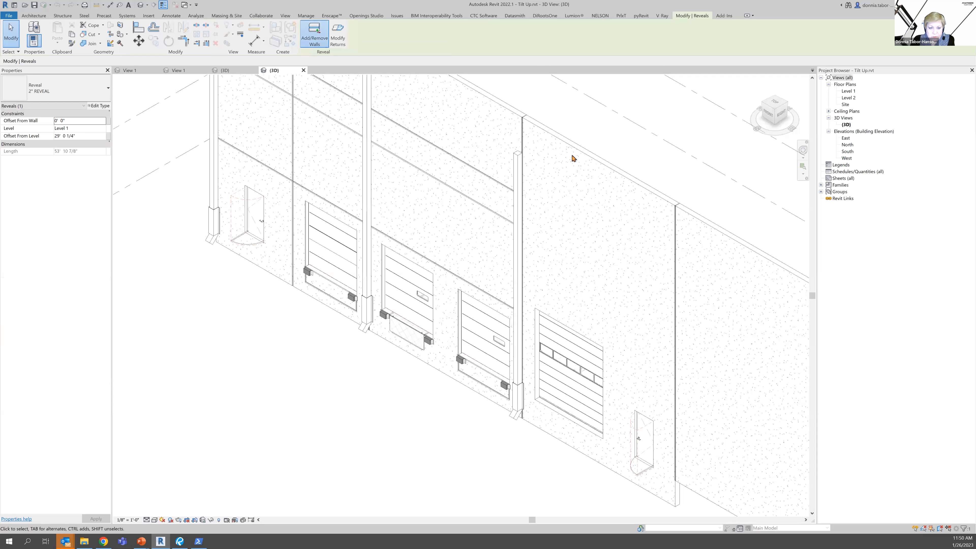
pyautogui.click(386, 301)
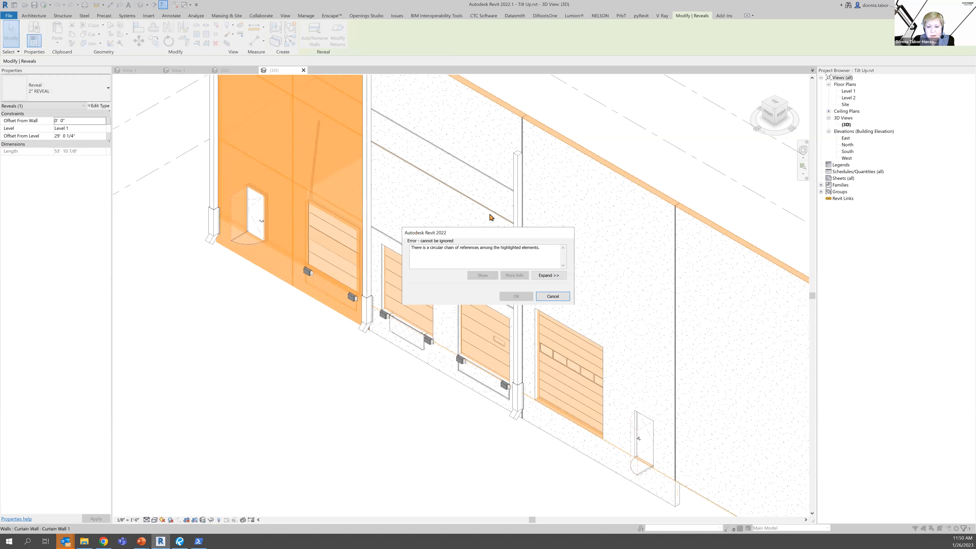
pyautogui.press('Escape')
pyautogui.press('Escape')
# Extend the selected 2" reveal onto the adjacent panel containing the overhead door and the swing door
pyautogui.click(321, 42)
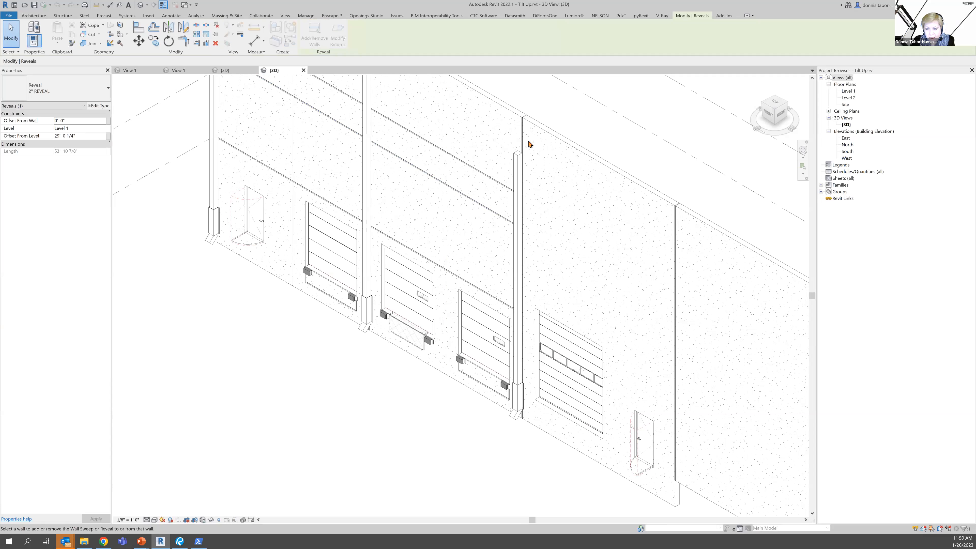
pyautogui.click(543, 133)
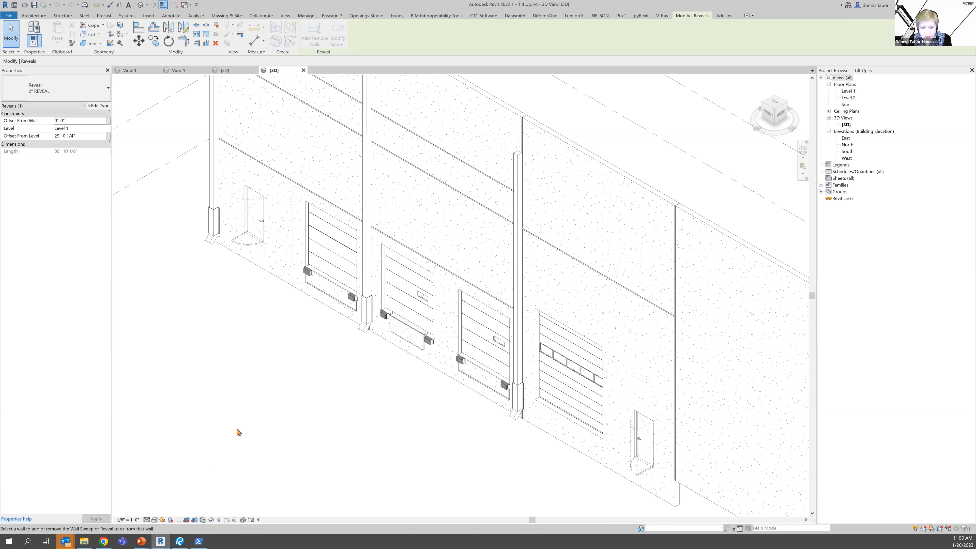
pyautogui.scroll(-2, 285, 428)
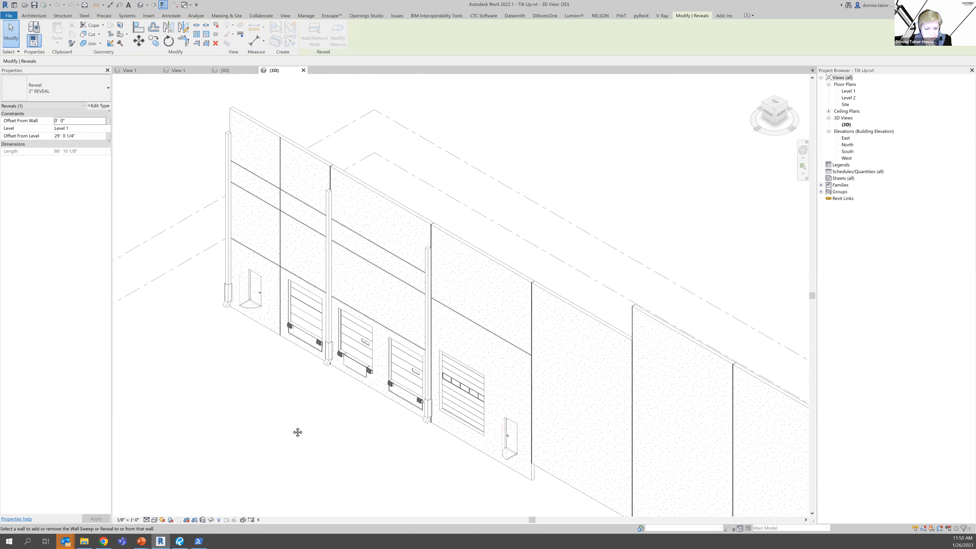
pyautogui.scroll(-1, 297, 432)
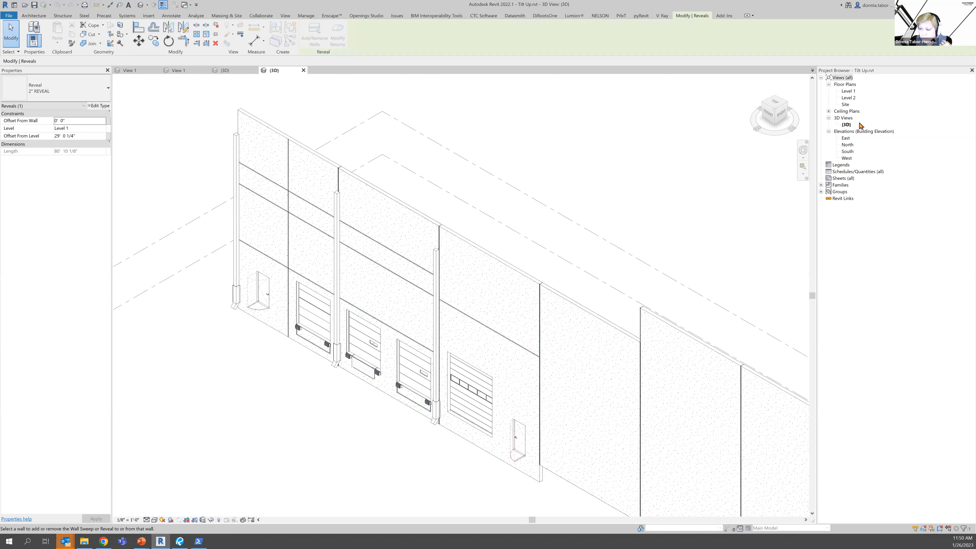
# Show the Level 1 floor plan at the tilt-up panel joint behind a downspout between the dock doors
pyautogui.doubleClick(848, 91)
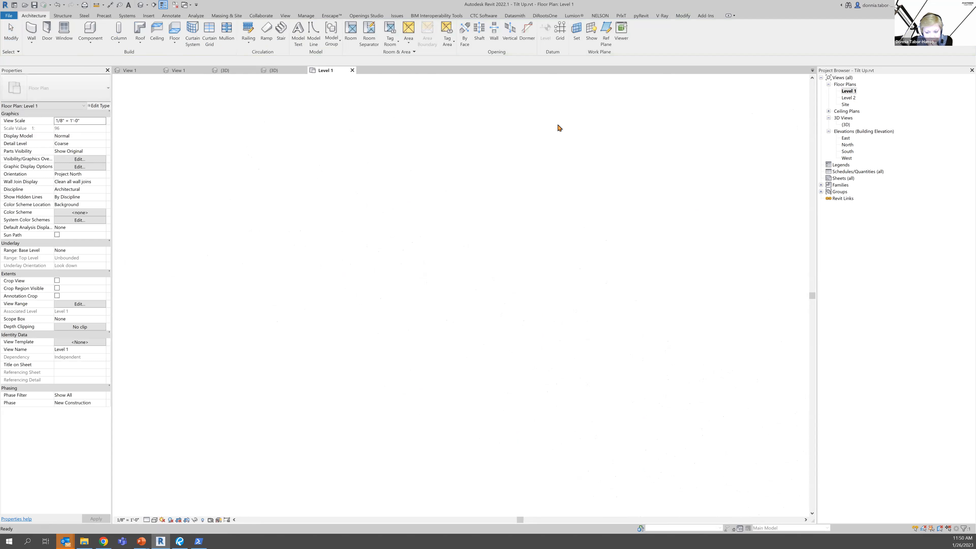
pyautogui.scroll(6, 375, 255)
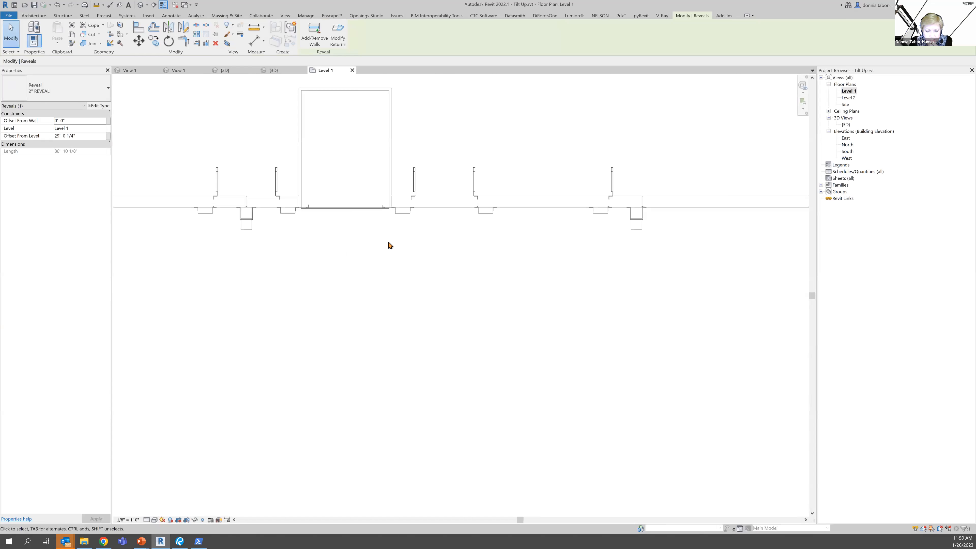
pyautogui.moveTo(399, 266); pyautogui.dragTo(274, 311, button='middle')
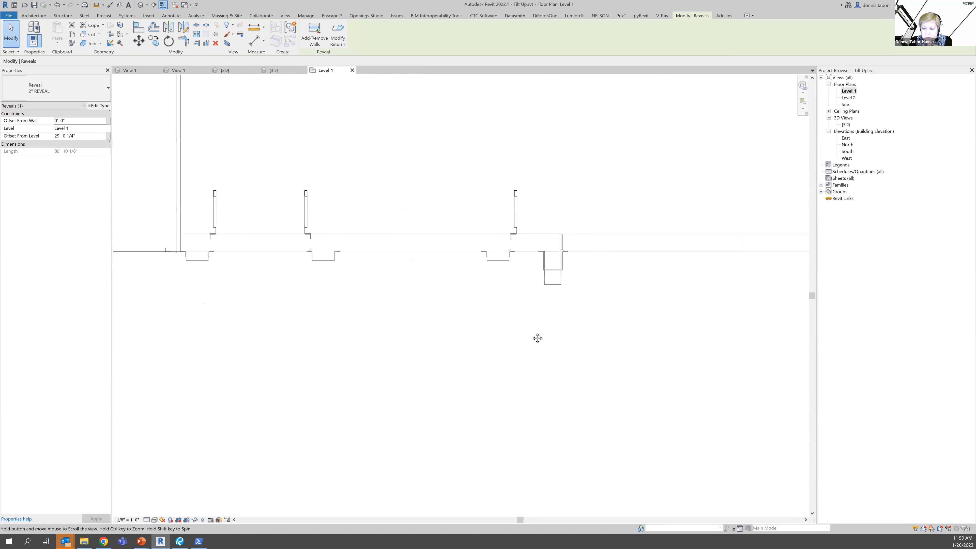
pyautogui.moveTo(502, 349); pyautogui.dragTo(387, 303, button='middle')
pyautogui.scroll(9, 335, 255)
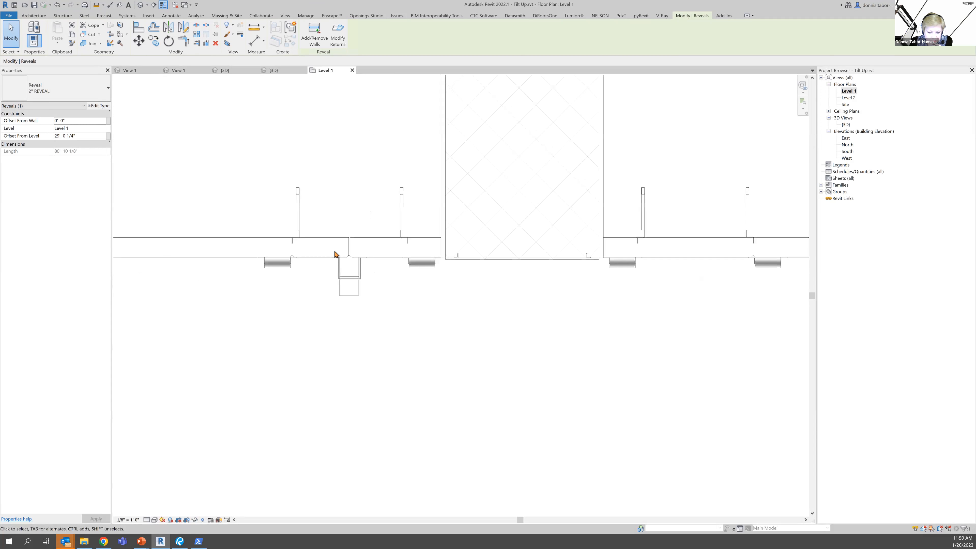
# Examine the profile of the 08-CWM-TILT UP mullion at the panel joint, and close the Level 1 plan
pyautogui.click(504, 375)
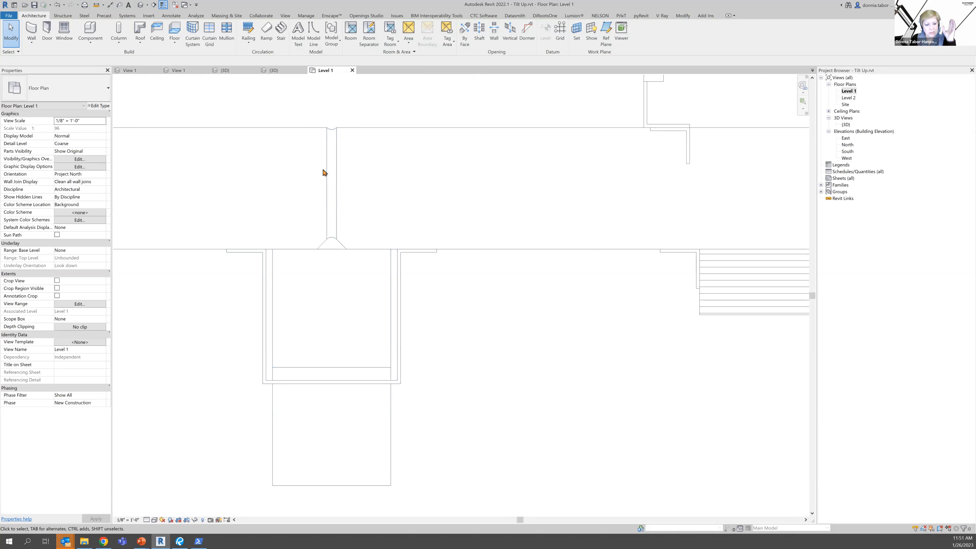
pyautogui.click(334, 185)
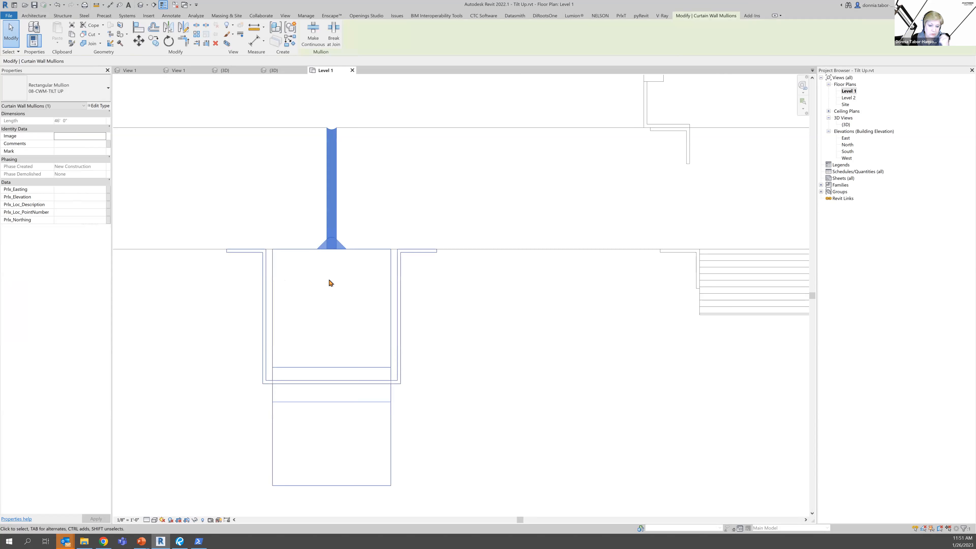
pyautogui.scroll(6, 328, 254)
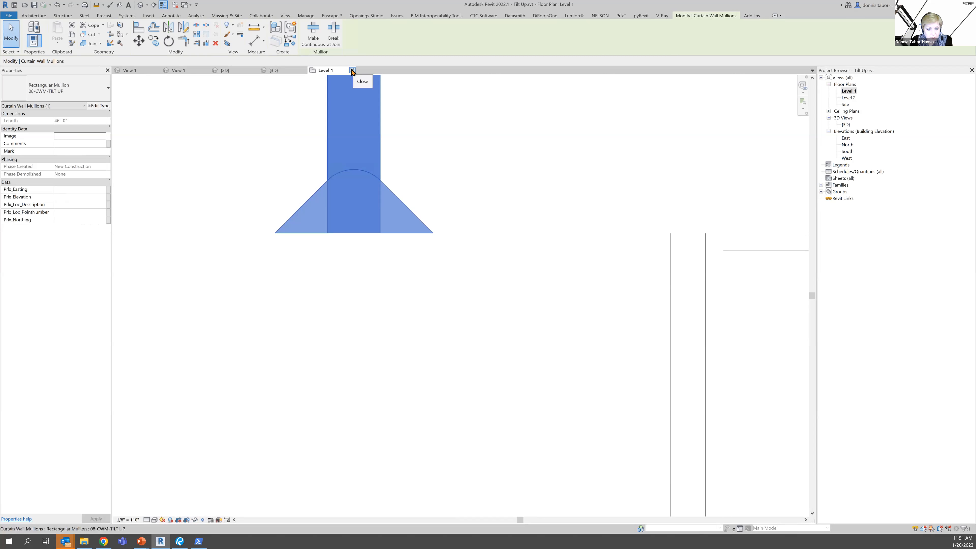
pyautogui.click(352, 71)
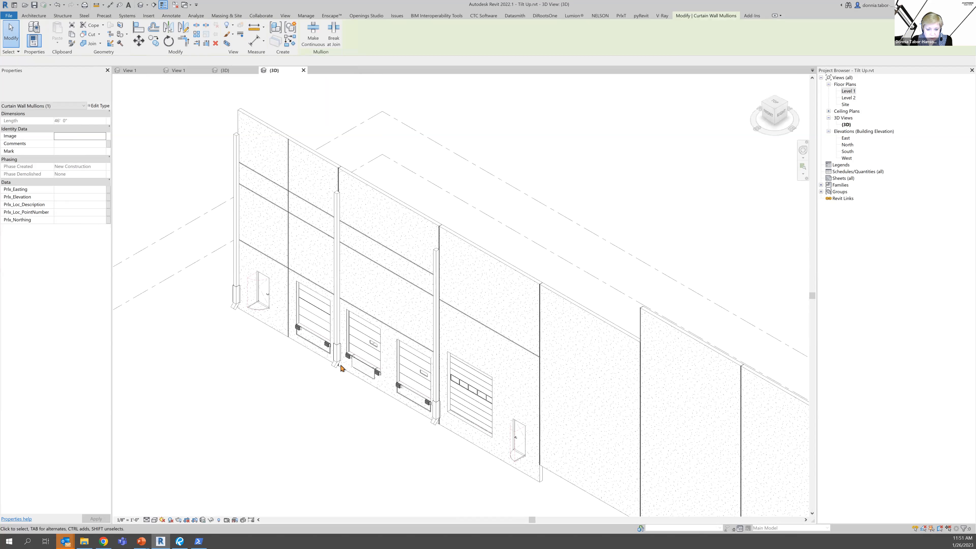
# Inspect the top of a panel joint in 3D, selecting the curtain wall and then the adjoining 01 - Tilt Up - 9 1/4" - 101 panel
pyautogui.scroll(5, 551, 291)
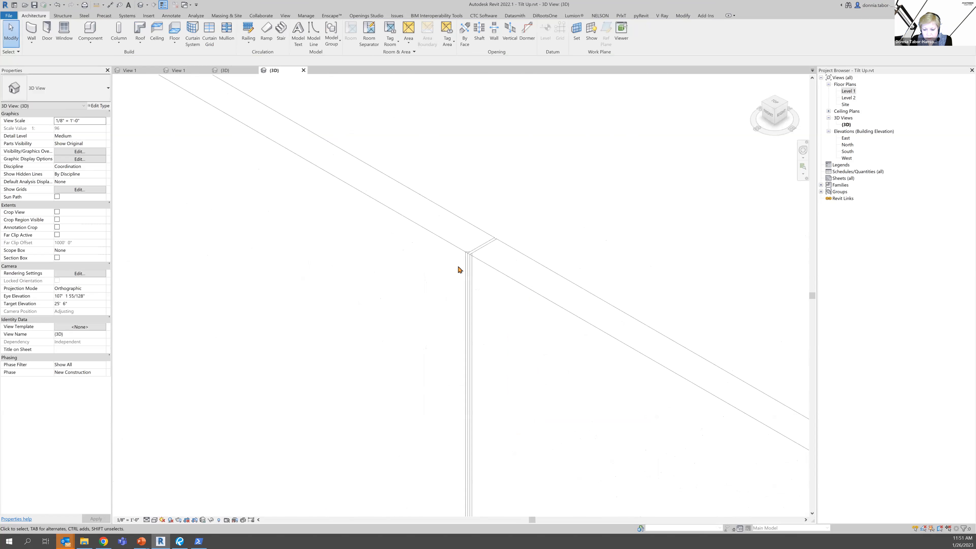
pyautogui.scroll(10, 426, 223)
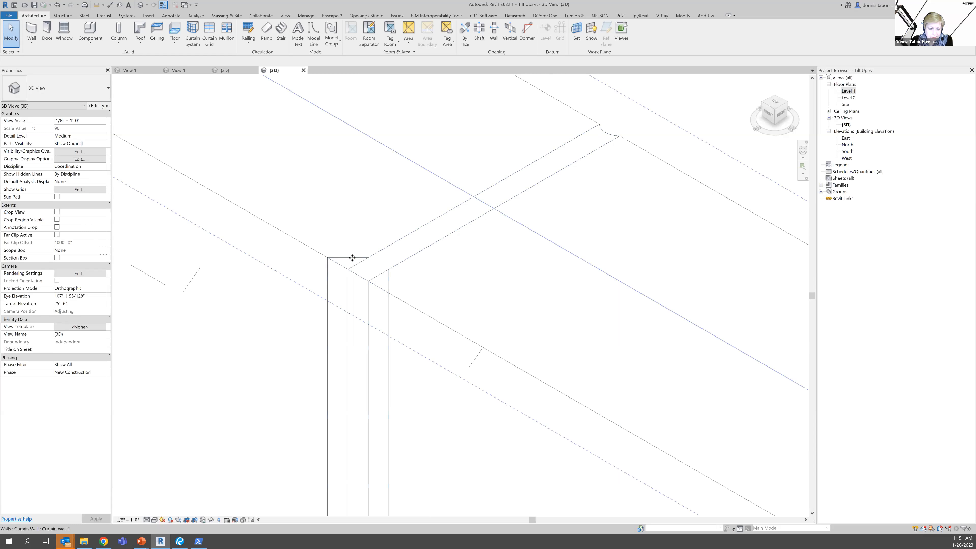
pyautogui.click(360, 268)
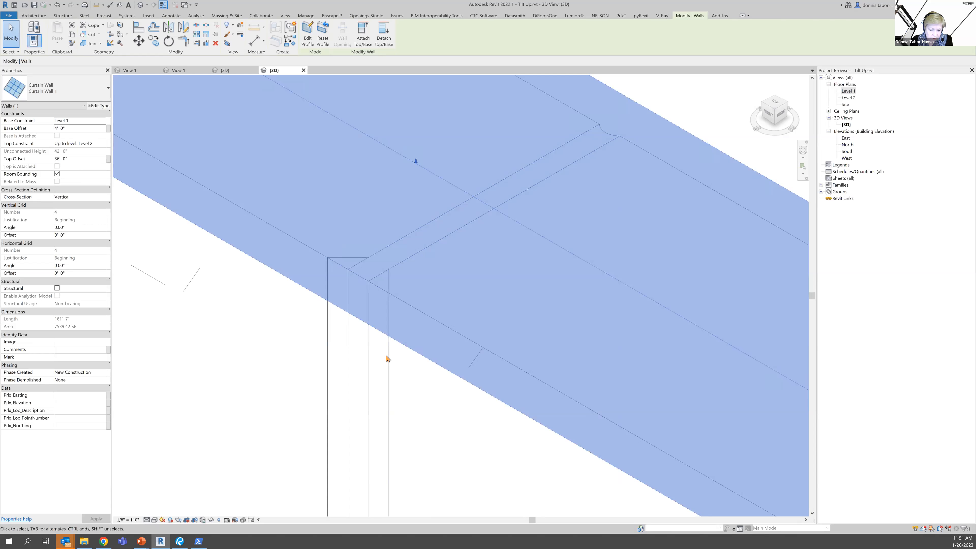
pyautogui.press('Escape')
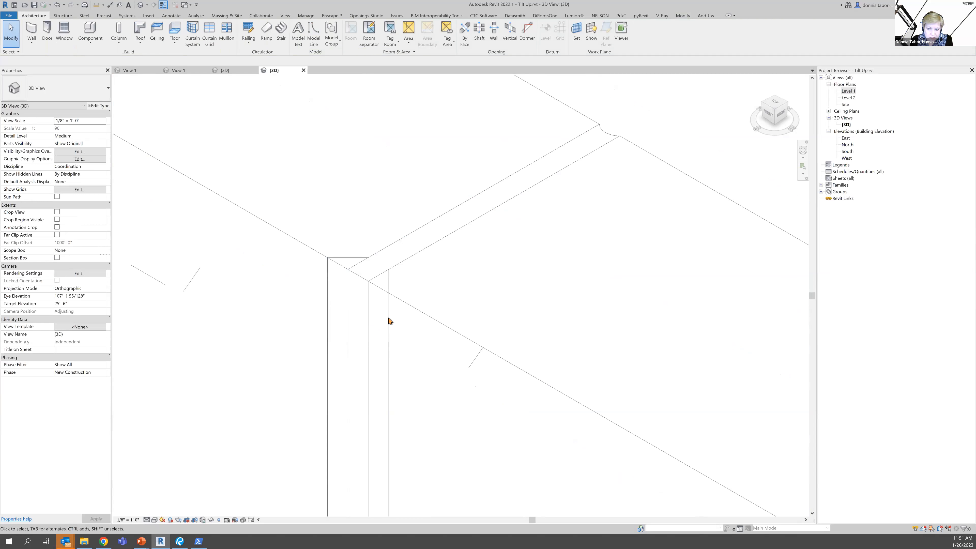
pyautogui.press('Tab')
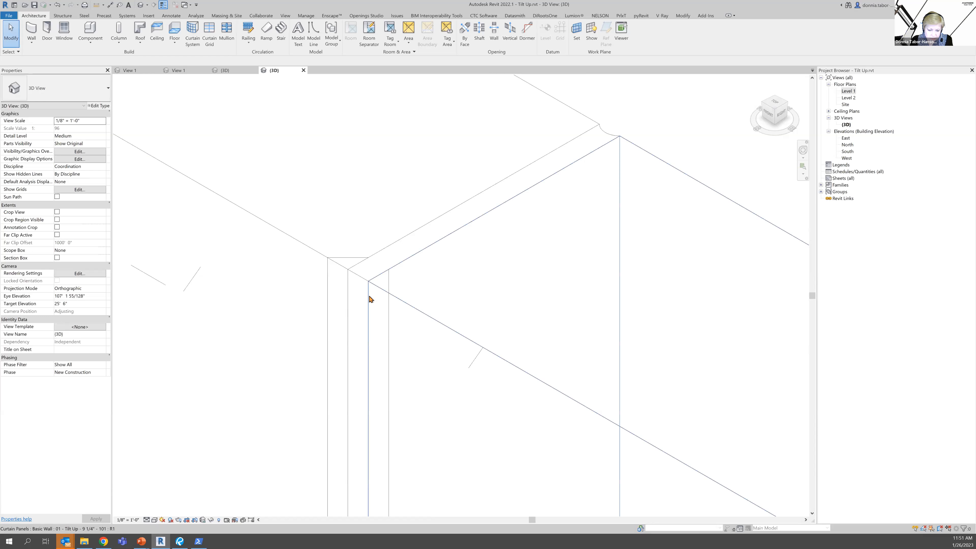
pyautogui.click(402, 352)
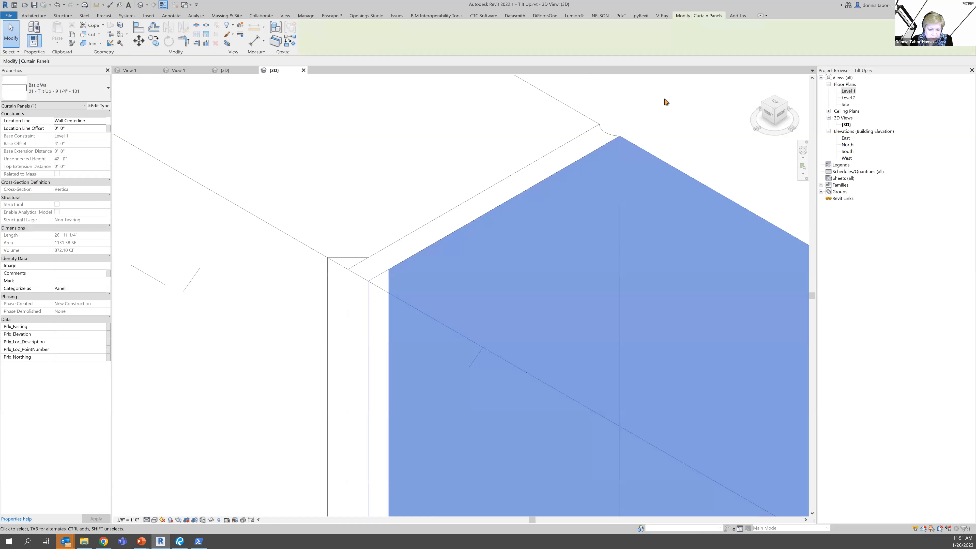
# Open the South elevation and inspect the bottom edges of the tilt-up panels near the swing door
pyautogui.press('Escape')
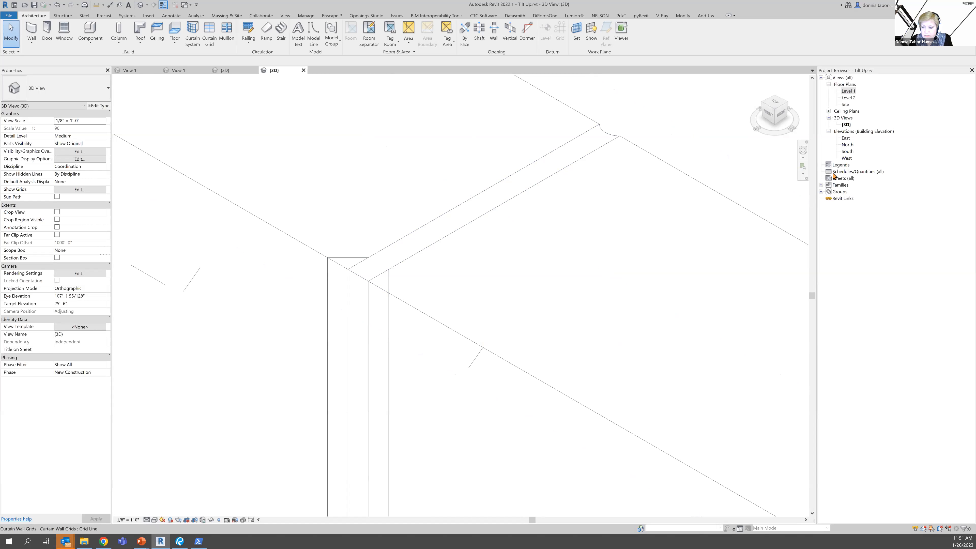
pyautogui.doubleClick(847, 152)
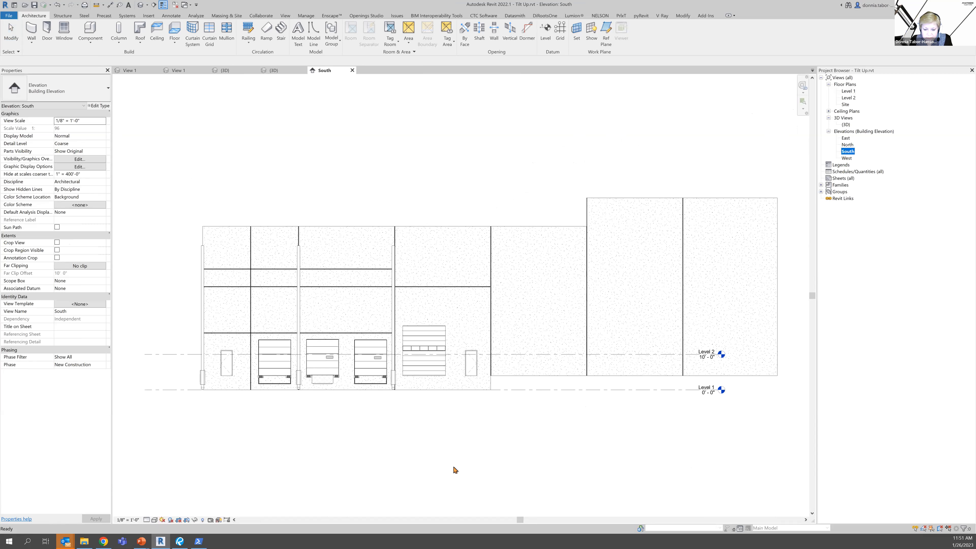
pyautogui.scroll(5, 459, 400)
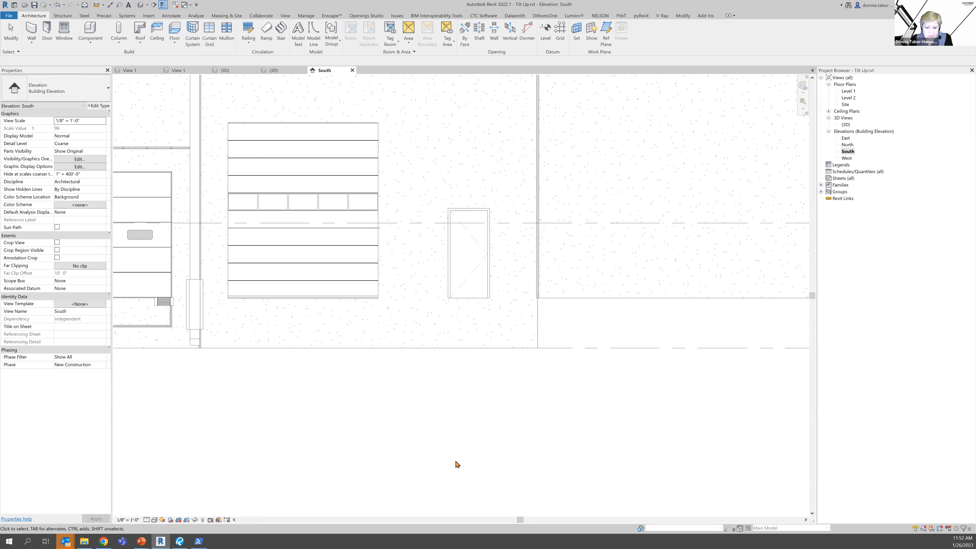
pyautogui.scroll(-2, 458, 465)
pyautogui.scroll(-1, 458, 473)
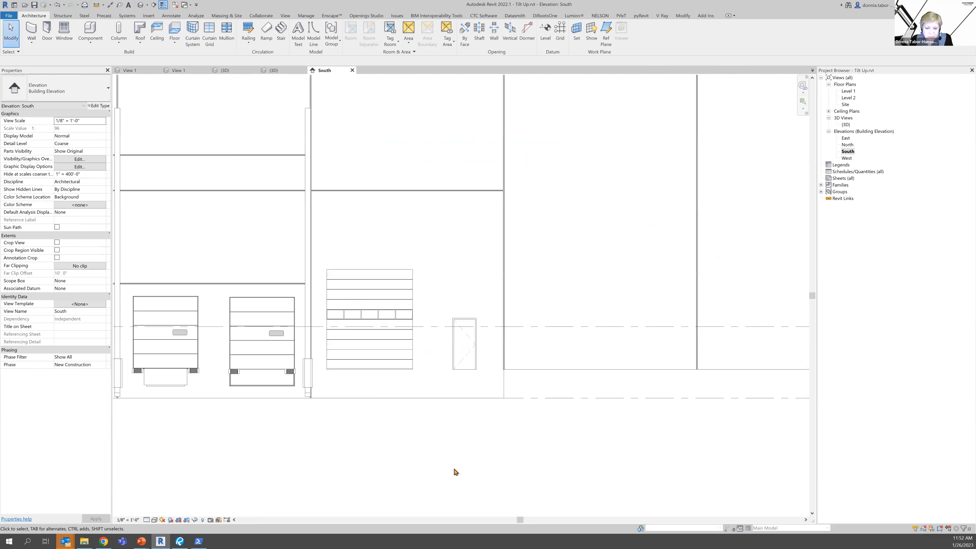
pyautogui.scroll(2, 511, 367)
pyautogui.scroll(3, 499, 376)
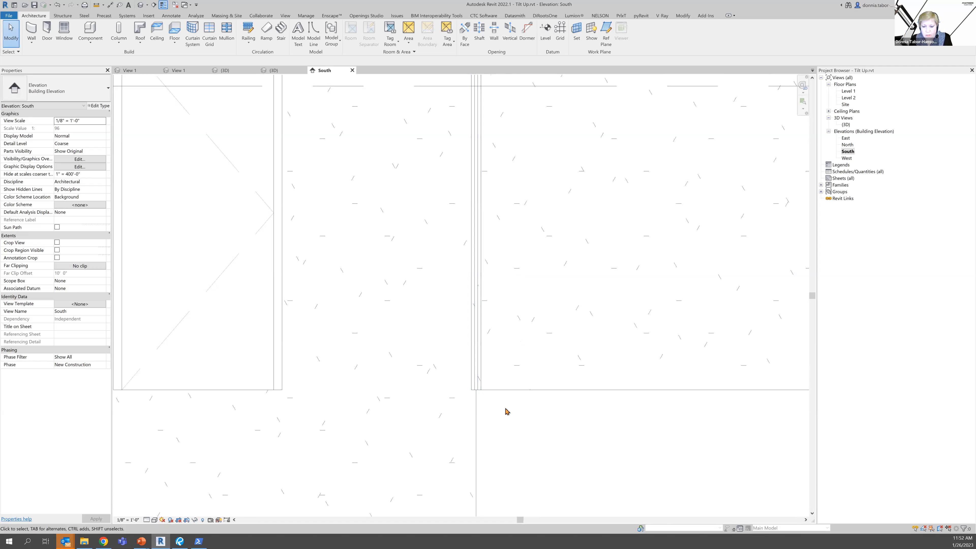
pyautogui.scroll(-4, 505, 409)
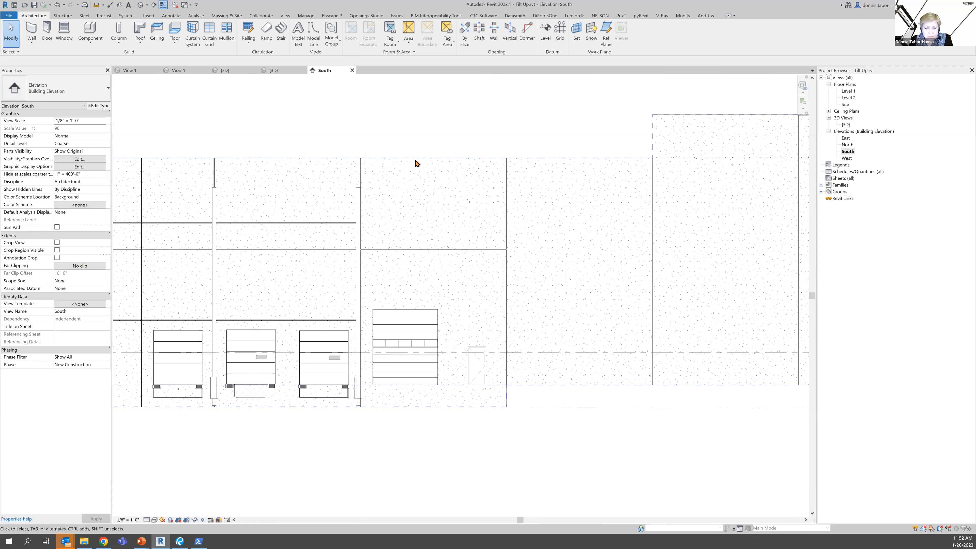
# Select the basic-wall panel containing the overhead door and the swing door to show its stepped outline, and close the South elevation
pyautogui.press('Tab')
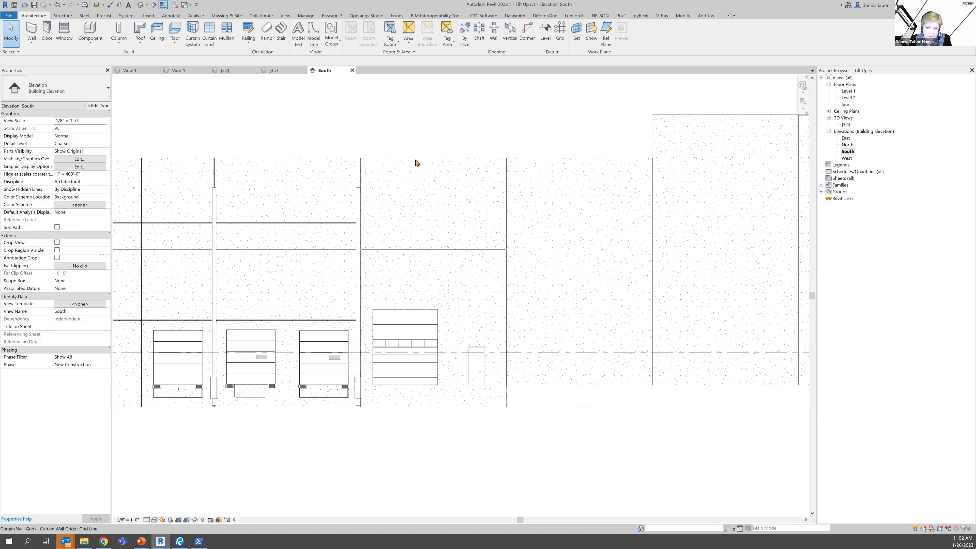
pyautogui.press('Tab')
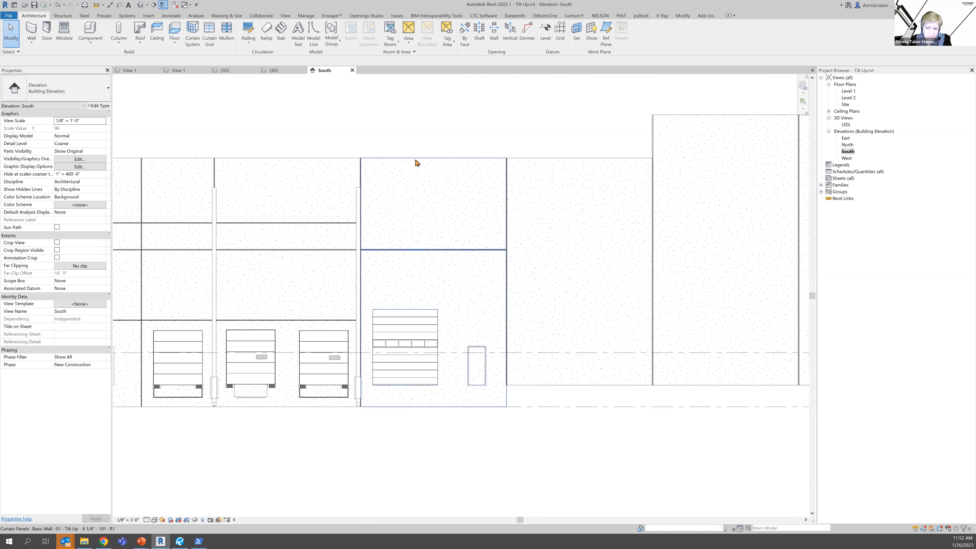
pyautogui.click(415, 163)
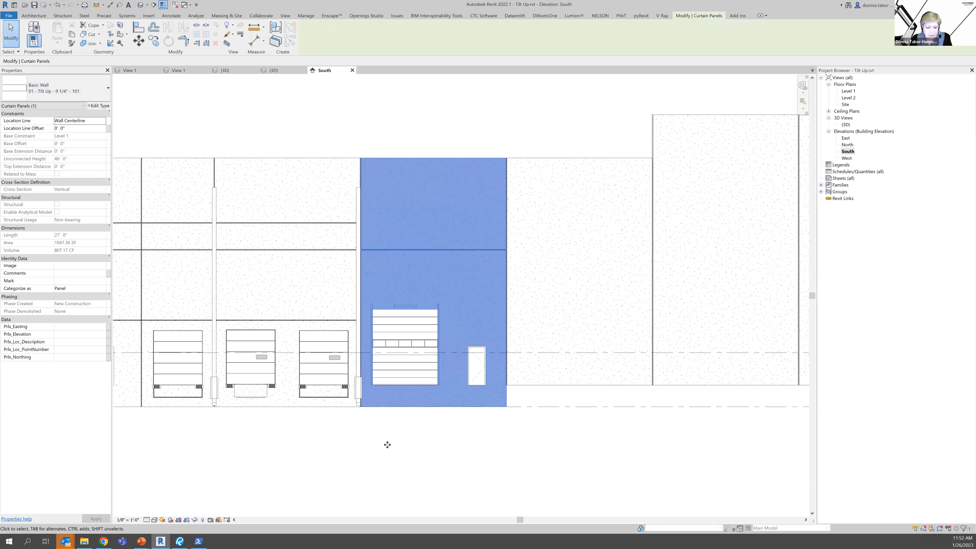
pyautogui.click(352, 70)
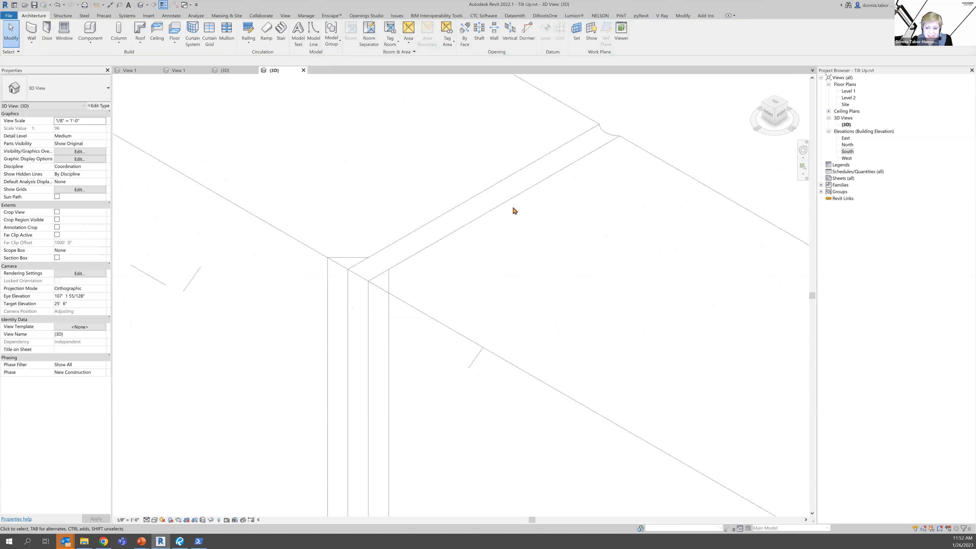
# Close Tilt Up.rvt without saving changes, and reveal the Massing Shape Wrap entry on the presentation's Examples slide
pyautogui.scroll(5, 509, 276)
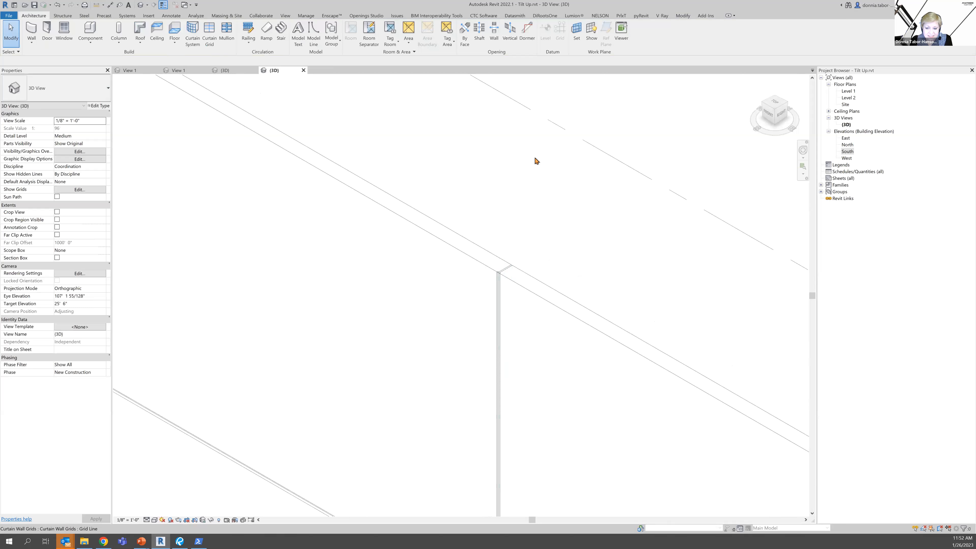
pyautogui.scroll(-8, 385, 321)
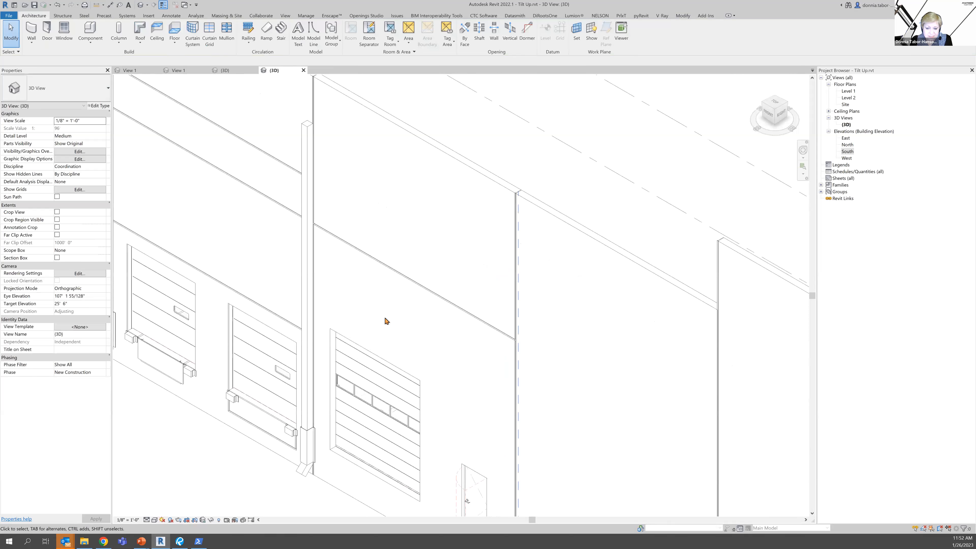
pyautogui.click(304, 70)
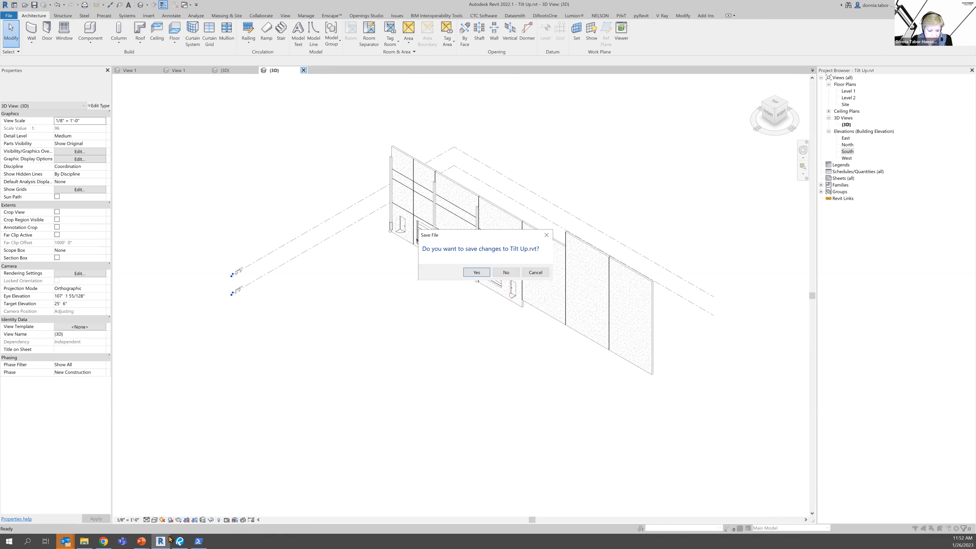
pyautogui.hotkey('alt', 'Tab')
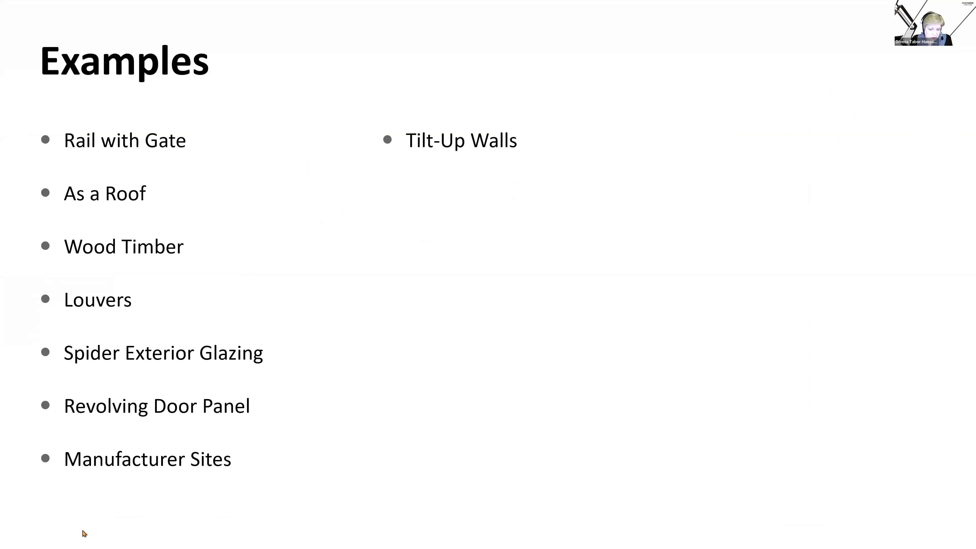
pyautogui.click(315, 234)
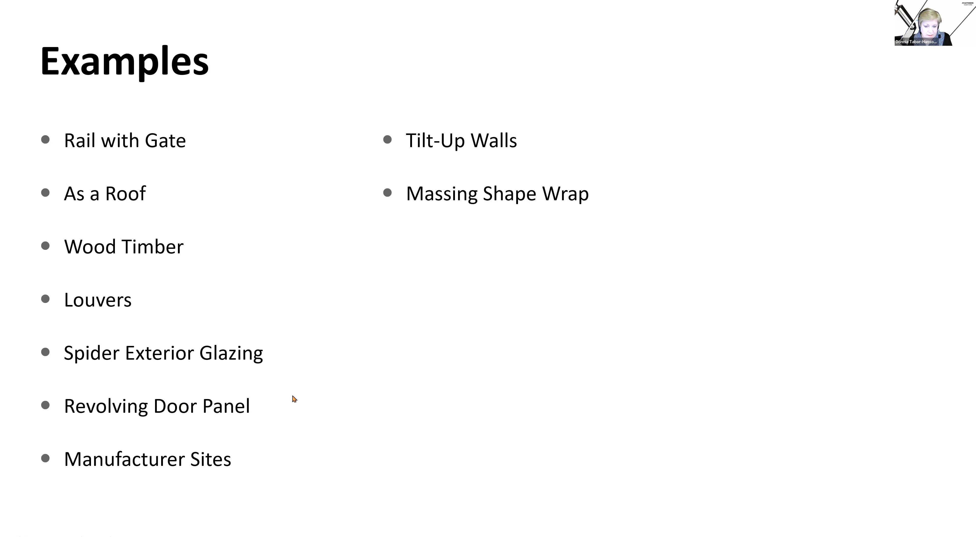
pyautogui.hotkey('alt', 'Tab')
pyautogui.click(507, 272)
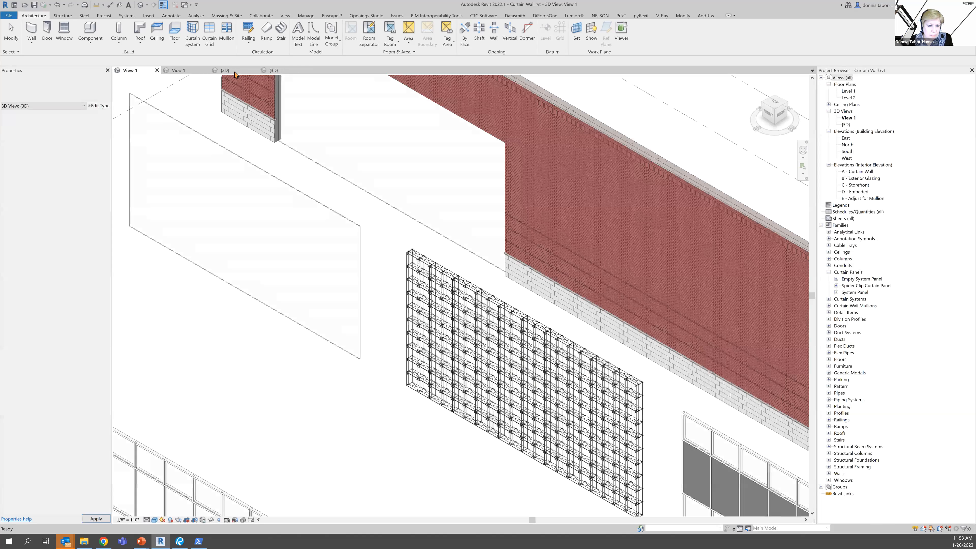
# Show the 3D view of Mass Option.rvt and examine the wavy mass by selecting it
pyautogui.click(226, 71)
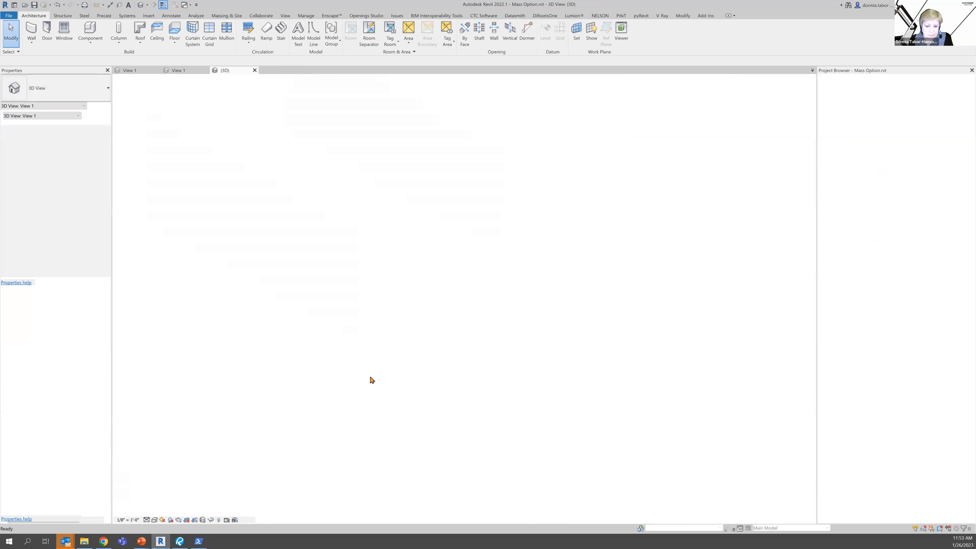
pyautogui.click(370, 345)
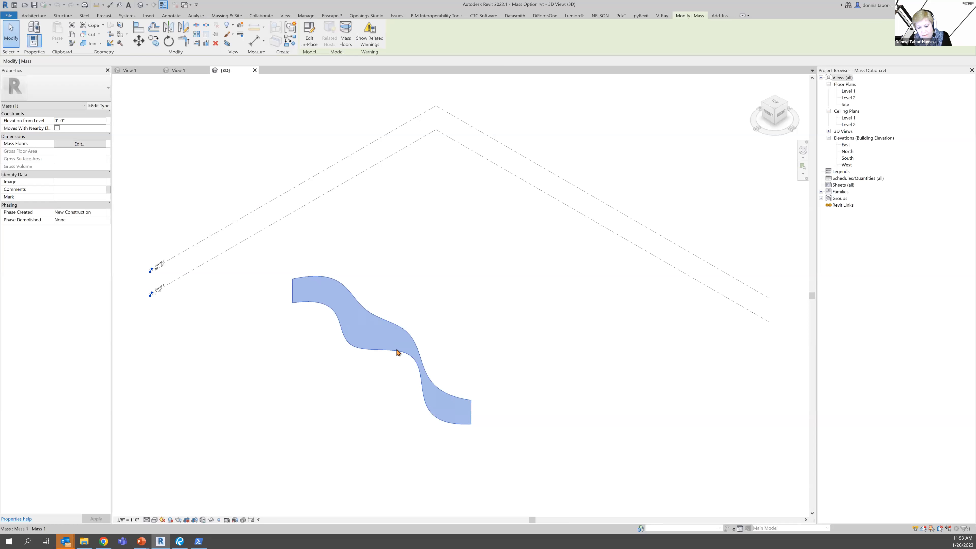
pyautogui.click(289, 158)
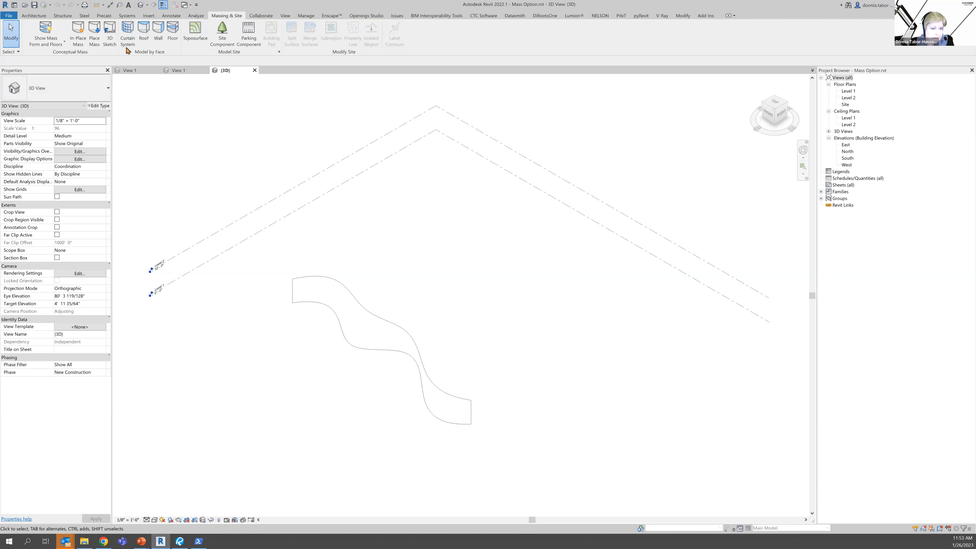
# Create a 5' x 10' curtain system by face on the wavy mass surface
pyautogui.click(127, 34)
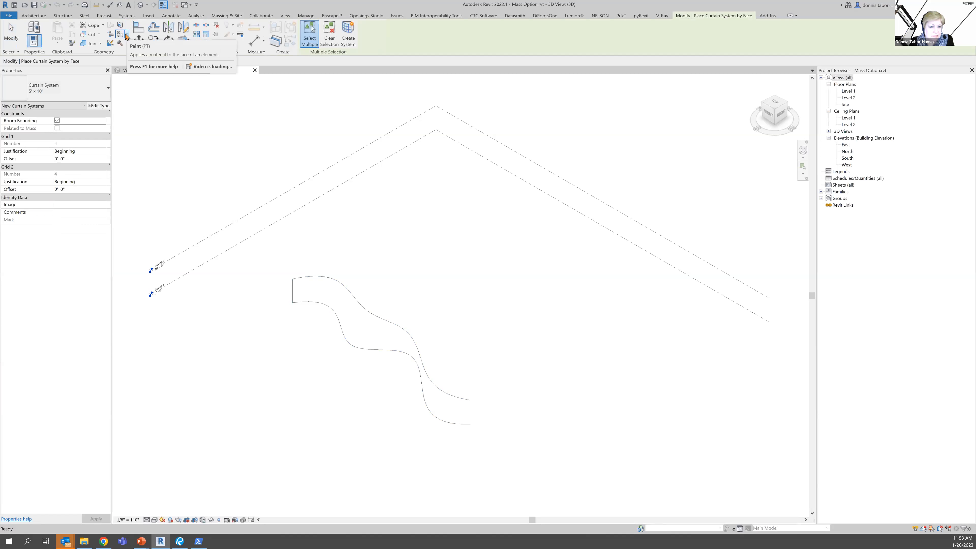
pyautogui.click(323, 280)
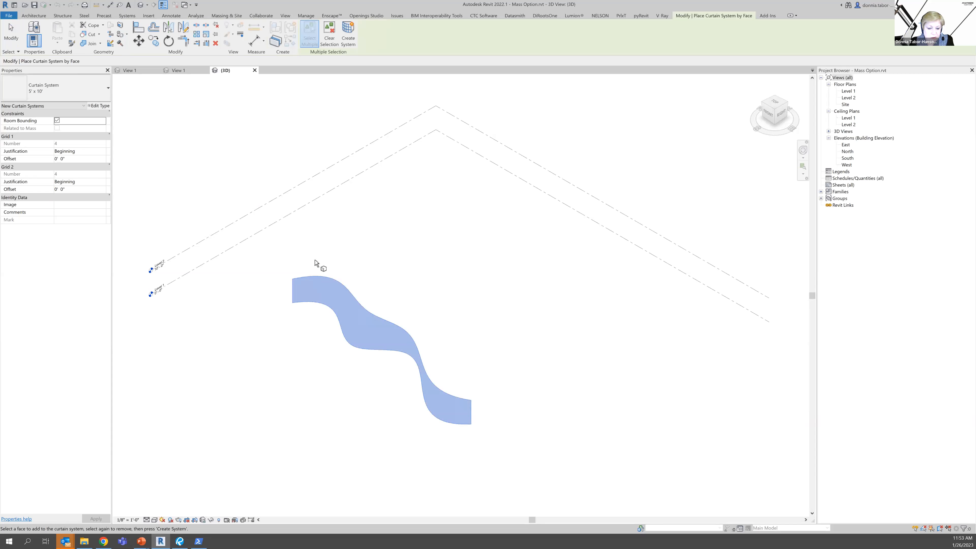
pyautogui.click(352, 40)
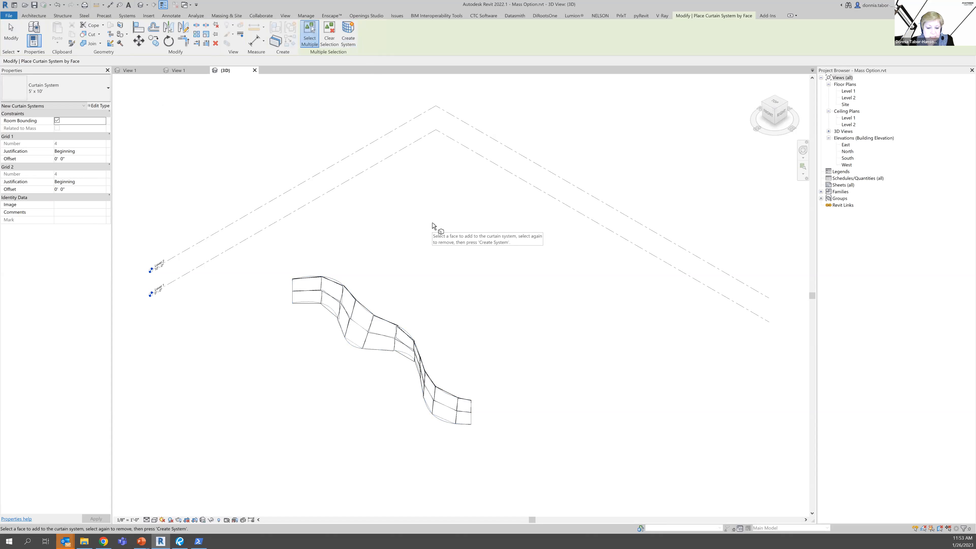
pyautogui.scroll(2, 347, 360)
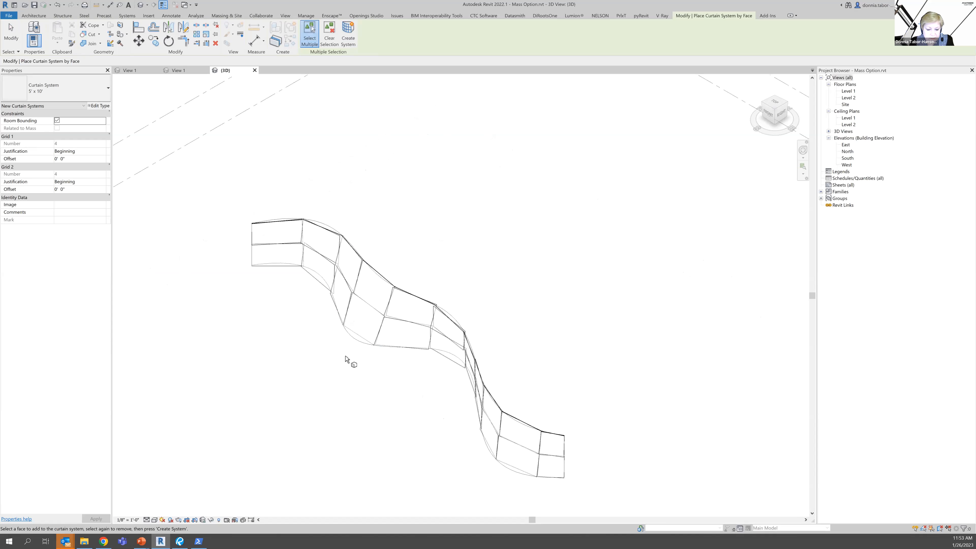
pyautogui.scroll(1, 345, 360)
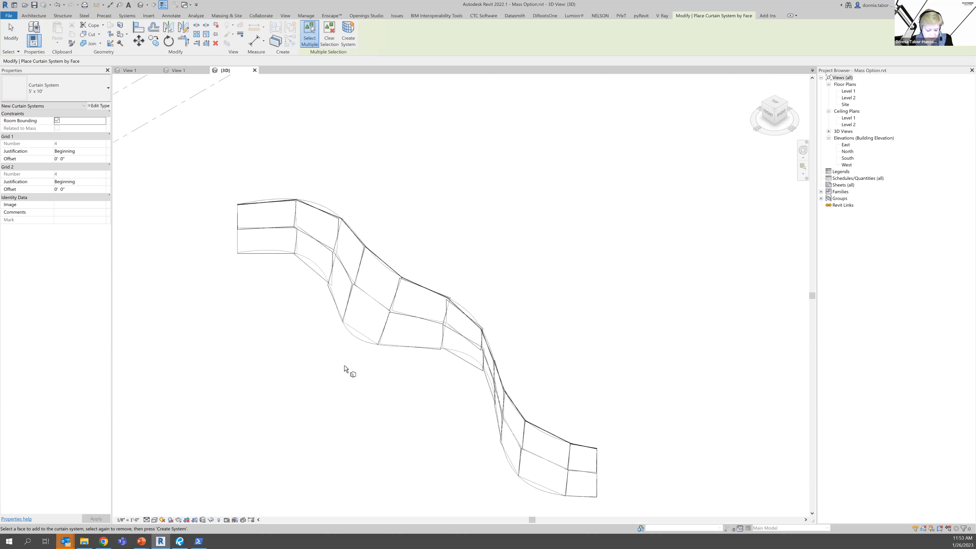
pyautogui.scroll(2, 345, 365)
pyautogui.press('Escape')
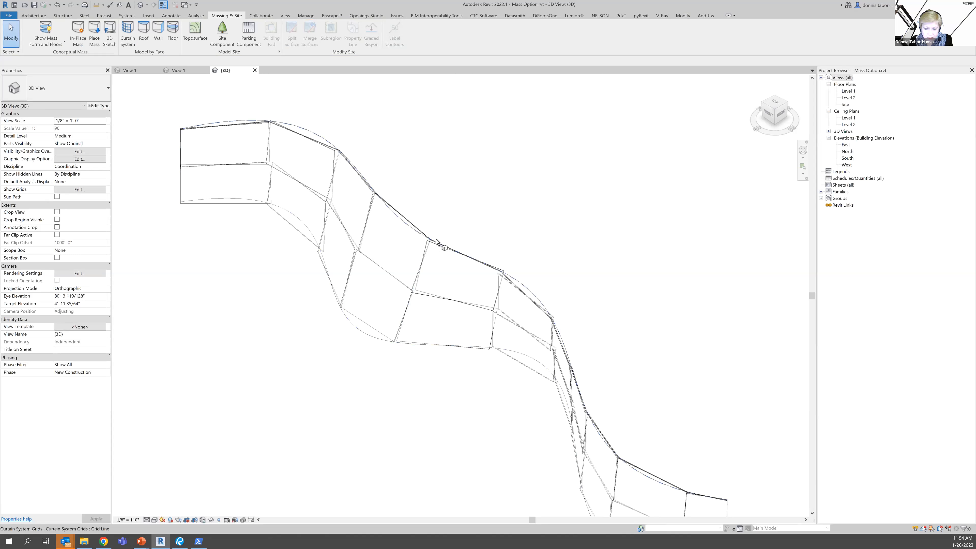
# Select part of the wrapped mass with a selection window and filter the selection to Curtain Systems only
pyautogui.click(436, 242)
pyautogui.press('Escape')
pyautogui.moveTo(507, 197); pyautogui.dragTo(459, 281)
pyautogui.click(335, 35)
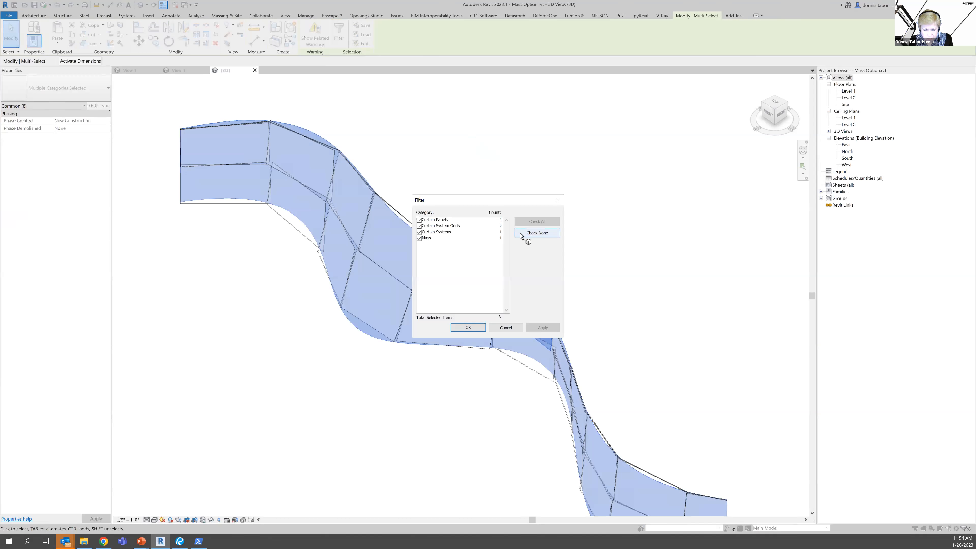
pyautogui.click(519, 233)
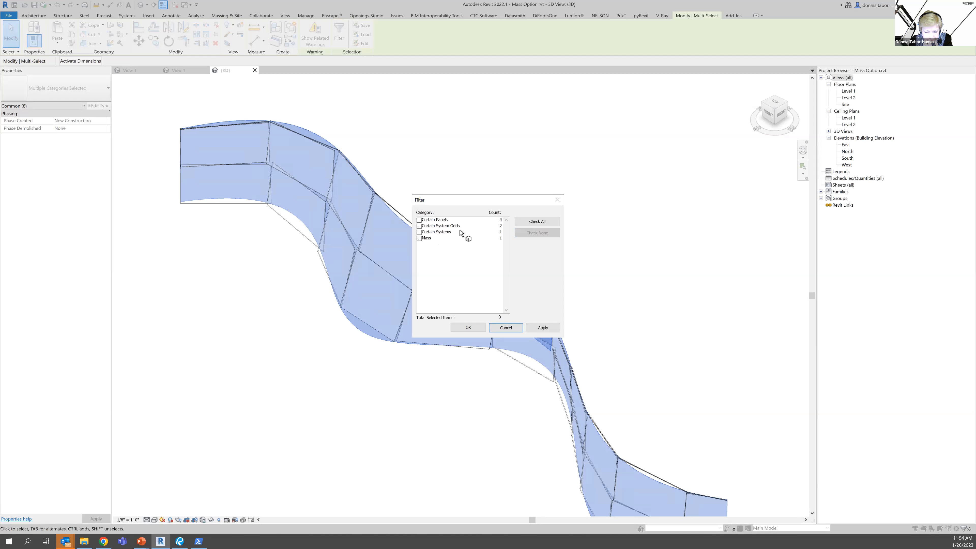
pyautogui.click(419, 232)
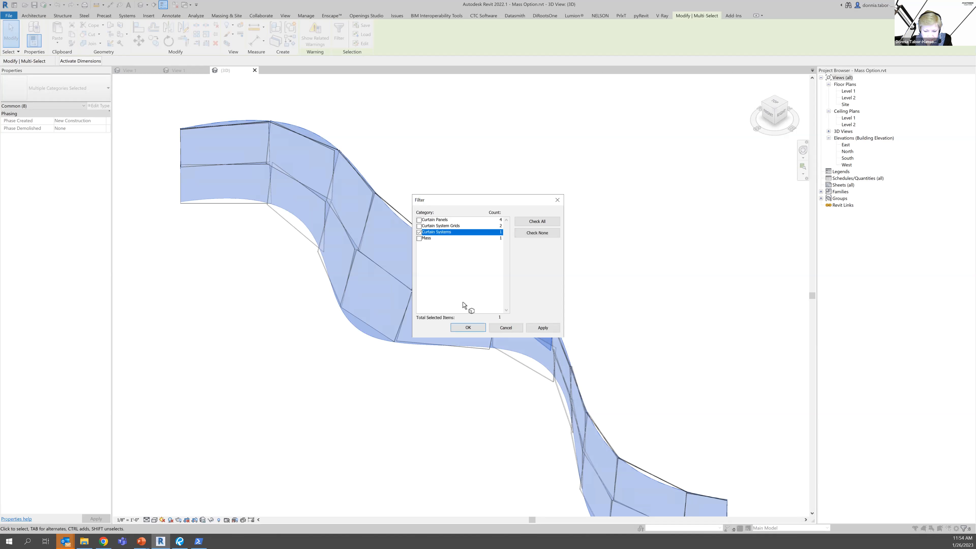
pyautogui.click(467, 328)
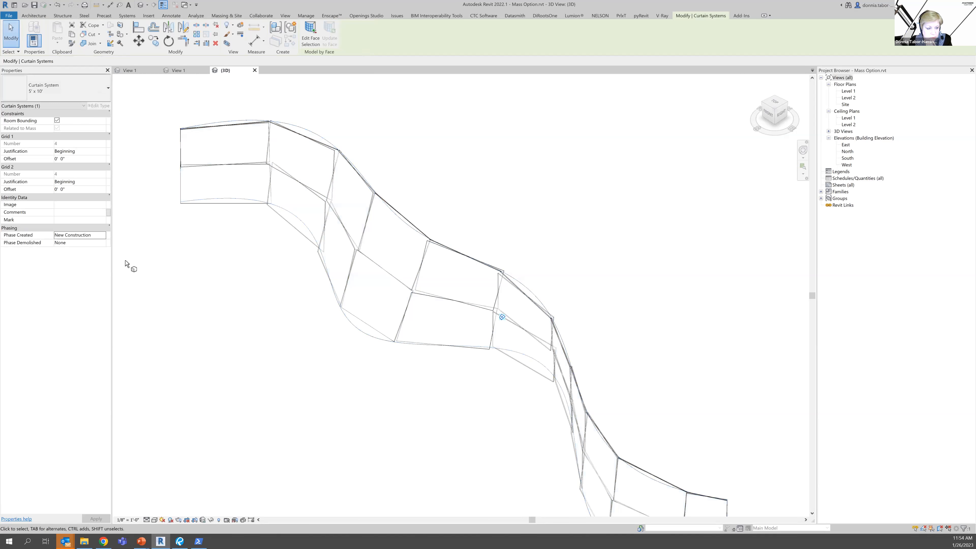
# Duplicate the selected curtain system's type as 2' x 2' and apply it to the curtain system
pyautogui.click(101, 106)
pyautogui.click(376, 153)
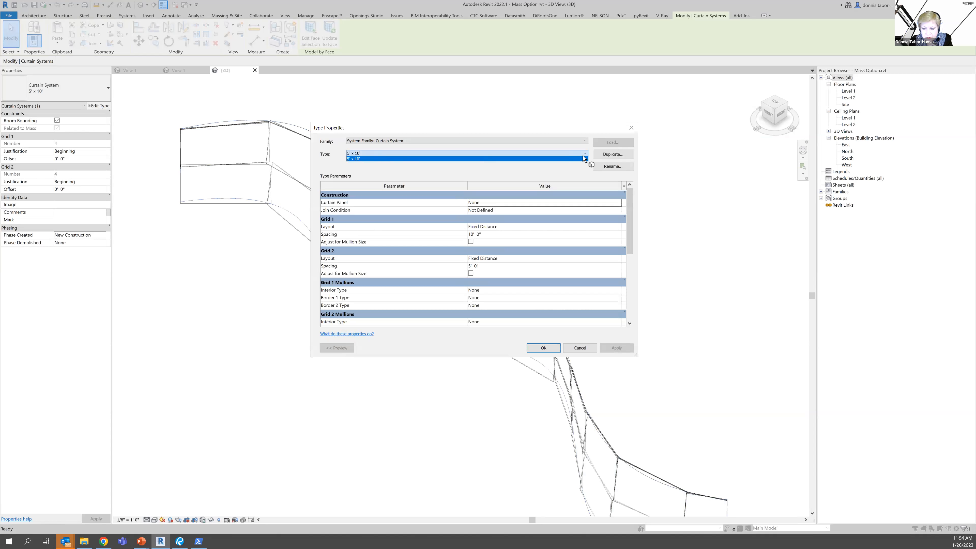
pyautogui.click(606, 154)
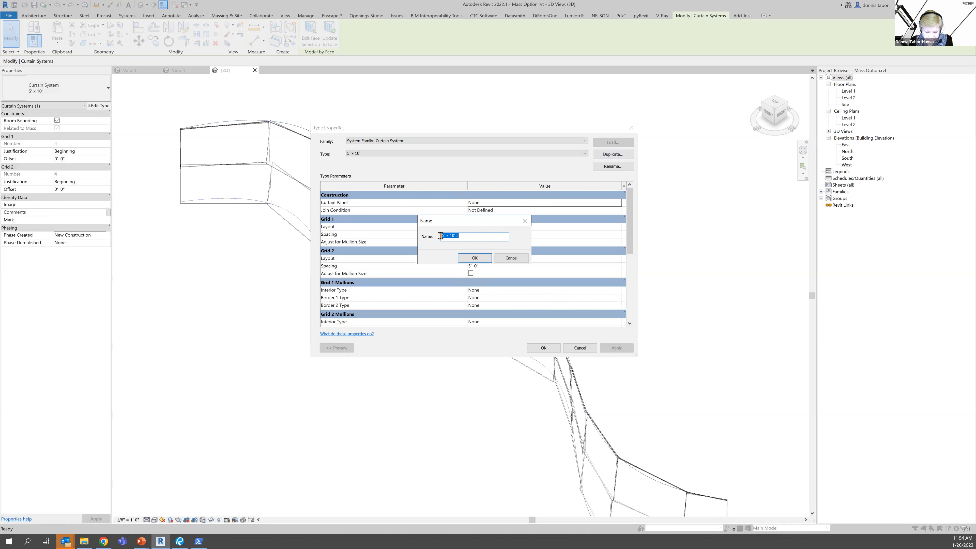
pyautogui.moveTo(444, 236); pyautogui.dragTo(439, 239)
pyautogui.write('2')
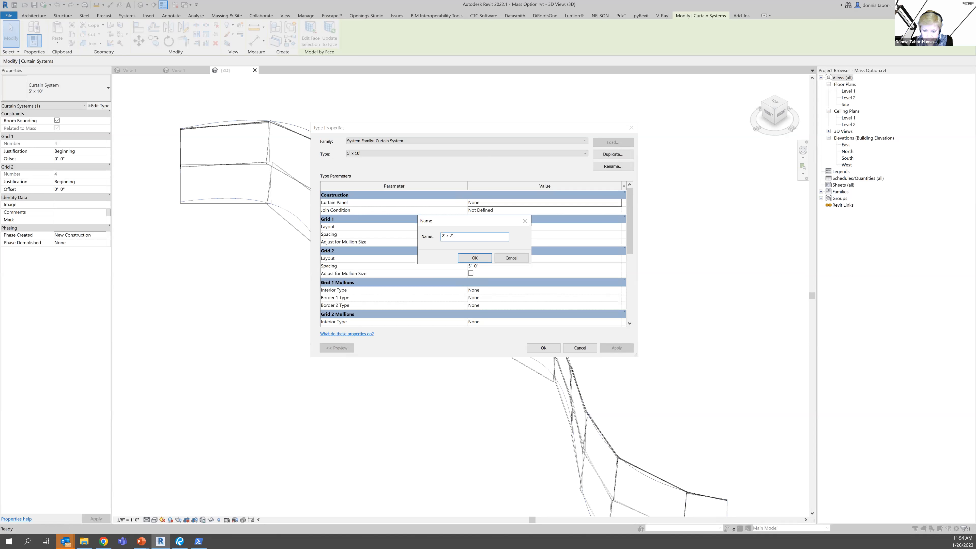
pyautogui.click(465, 258)
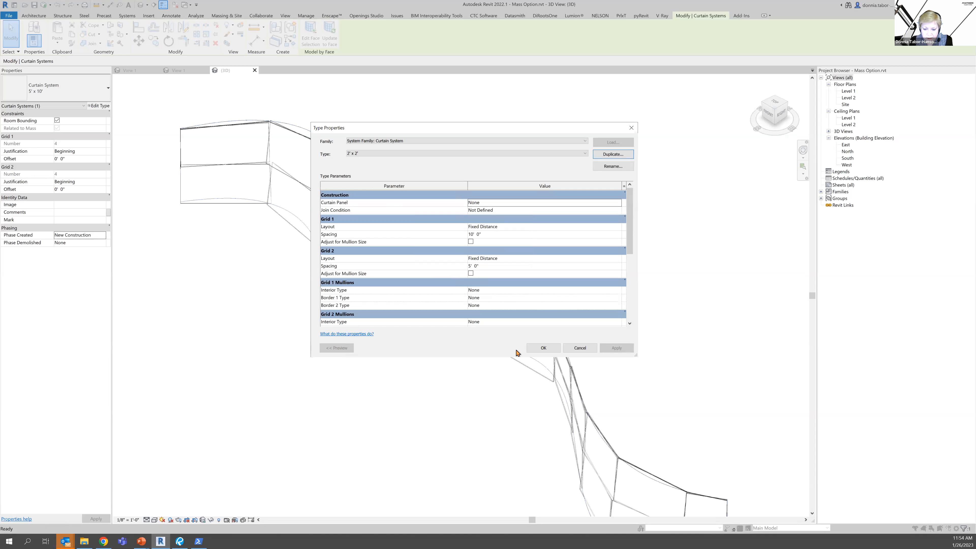
pyautogui.press('Return')
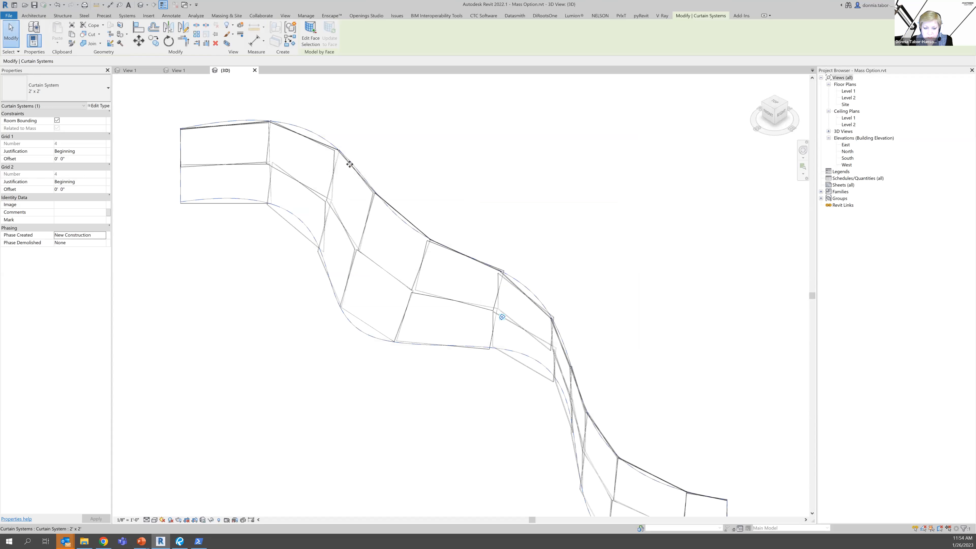
pyautogui.press('Escape')
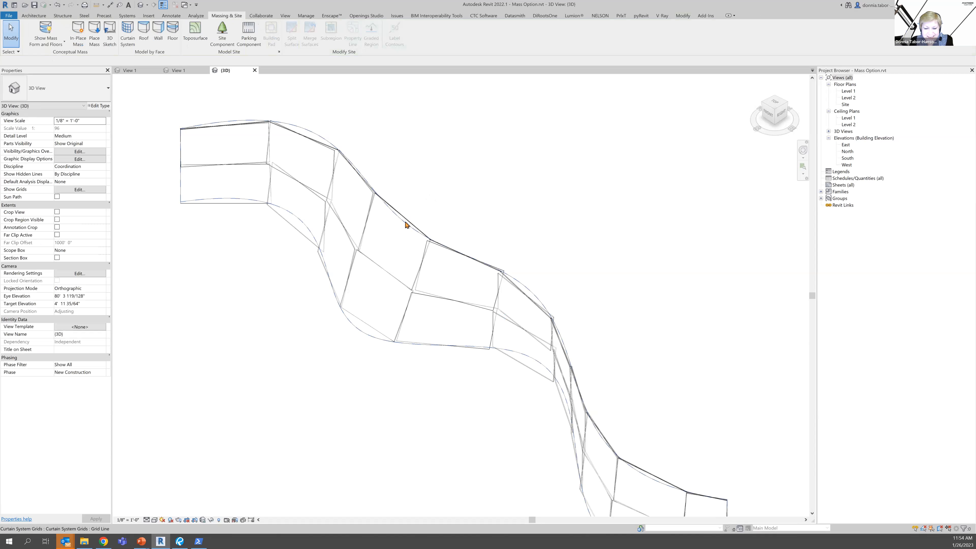
# Set the spacing of both Grid 1 and Grid 2 to 2' 0" in the 2' x 2' curtain system type
pyautogui.click(405, 225)
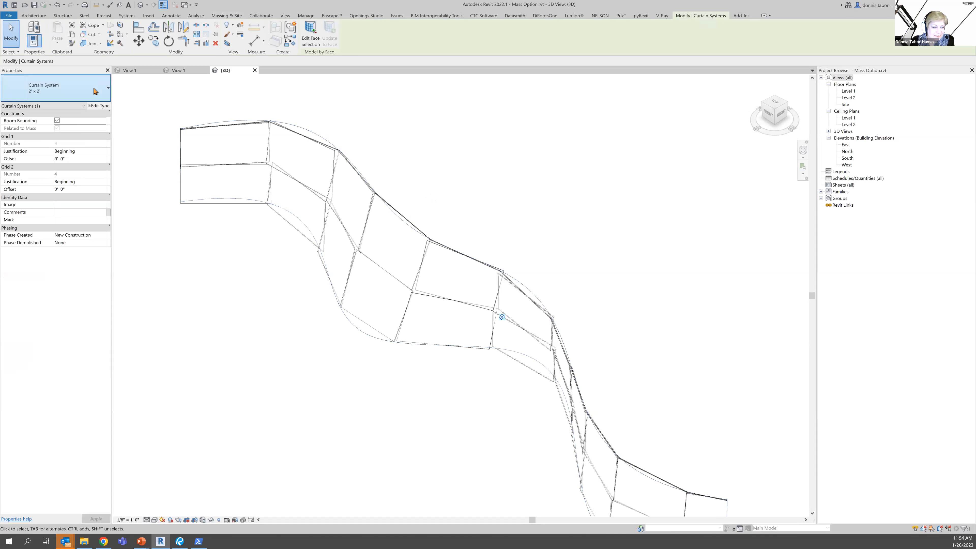
pyautogui.click(97, 105)
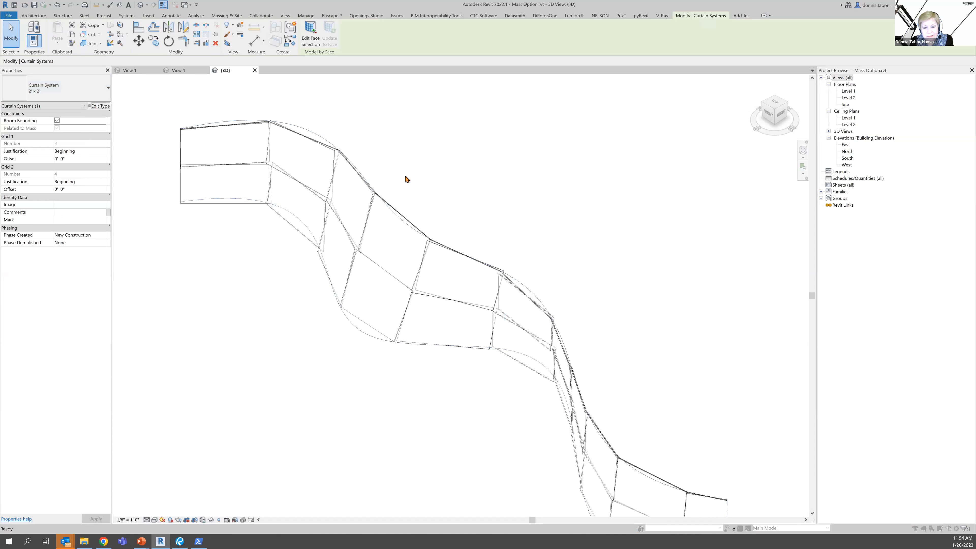
pyautogui.click(496, 234)
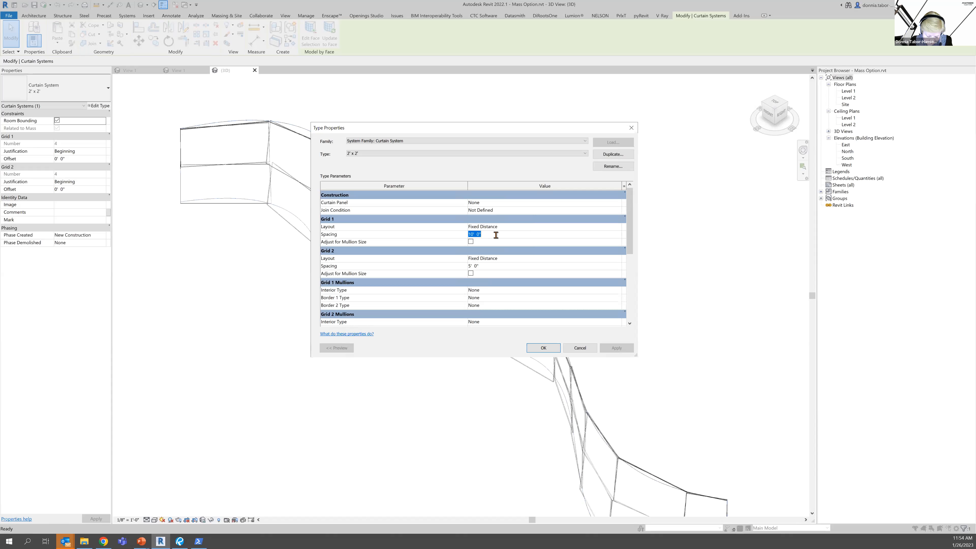
pyautogui.write('2')
pyautogui.click(483, 264)
pyautogui.write('2')
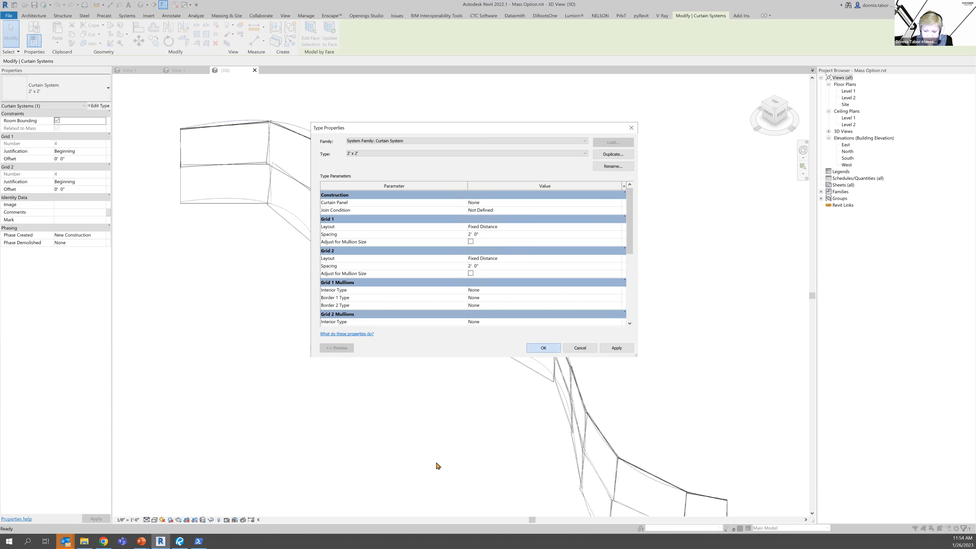
pyautogui.press('Return')
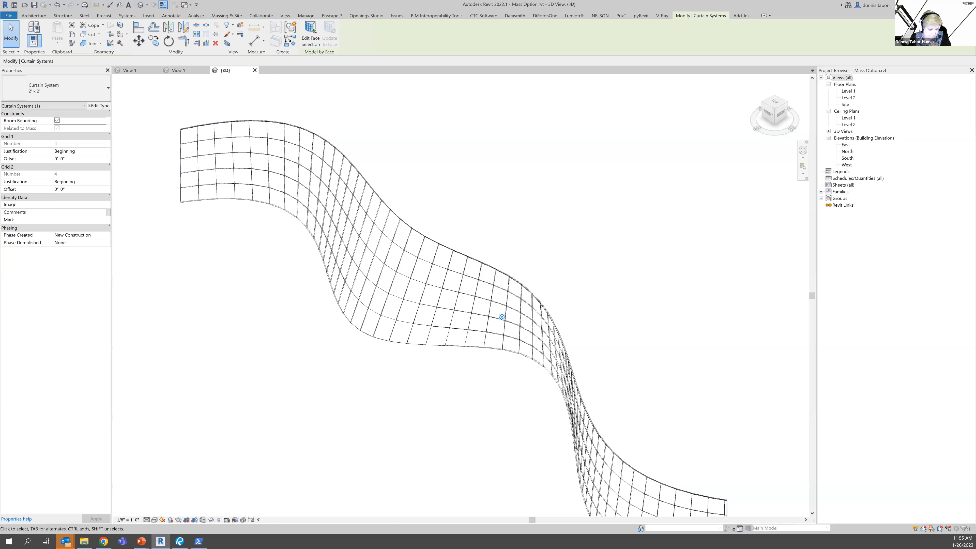
# Reveal the Wall Décor example on the PowerPoint slide, and close the Mass Option.rvt 3D view in Revit
pyautogui.click(142, 542)
pyautogui.click(418, 409)
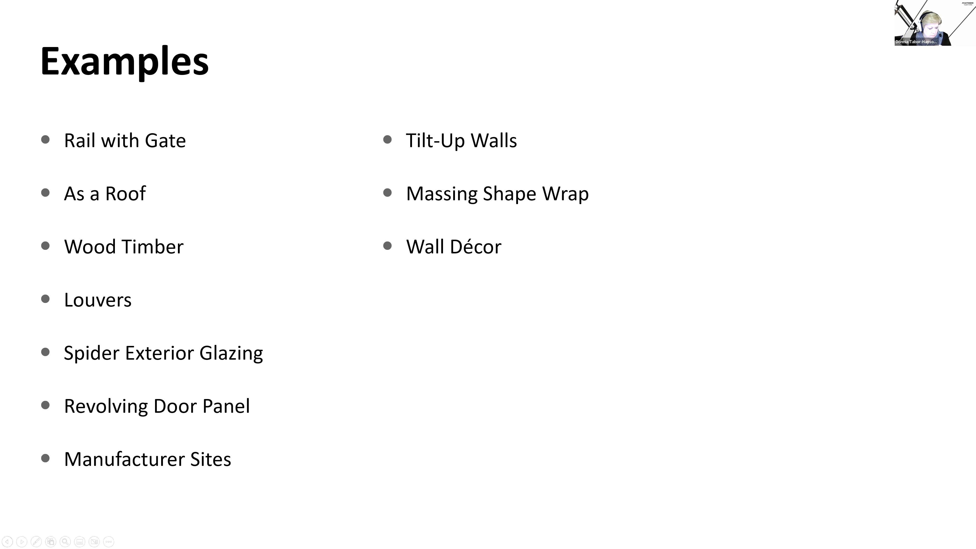
pyautogui.hotkey('alt', 'Tab')
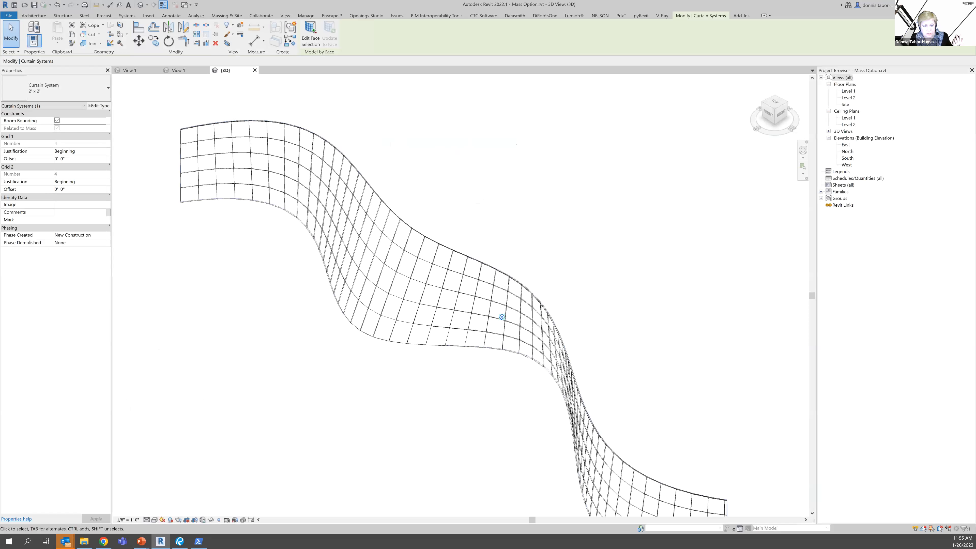
pyautogui.click(254, 71)
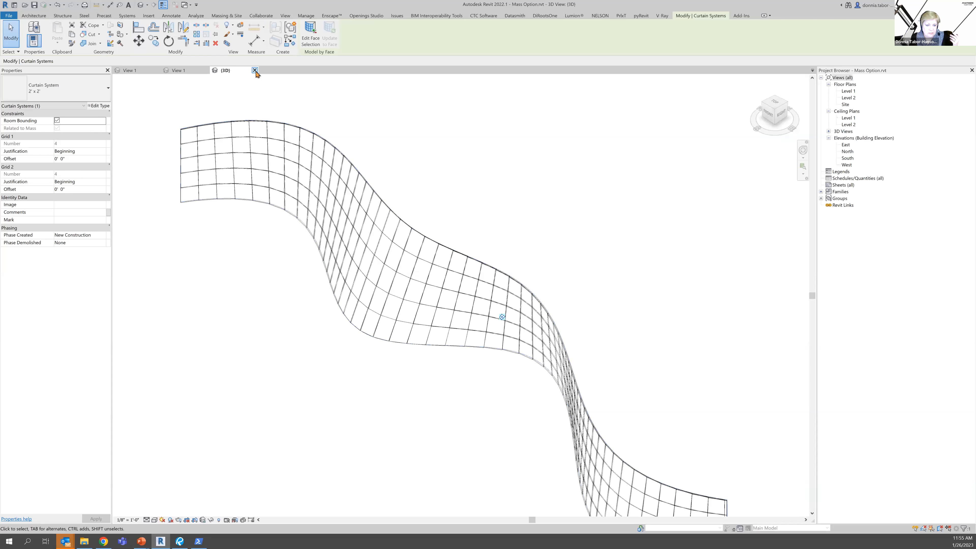
pyautogui.click(506, 276)
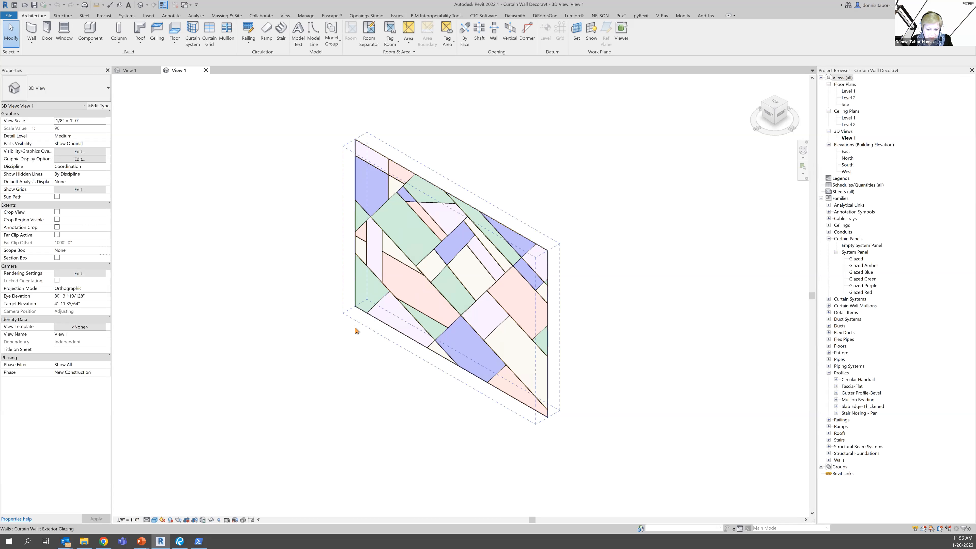
# Examine the Exterior Glazing curtain wall and its nested Curtain Wall 1 panel by selecting each in turn
pyautogui.click(322, 348)
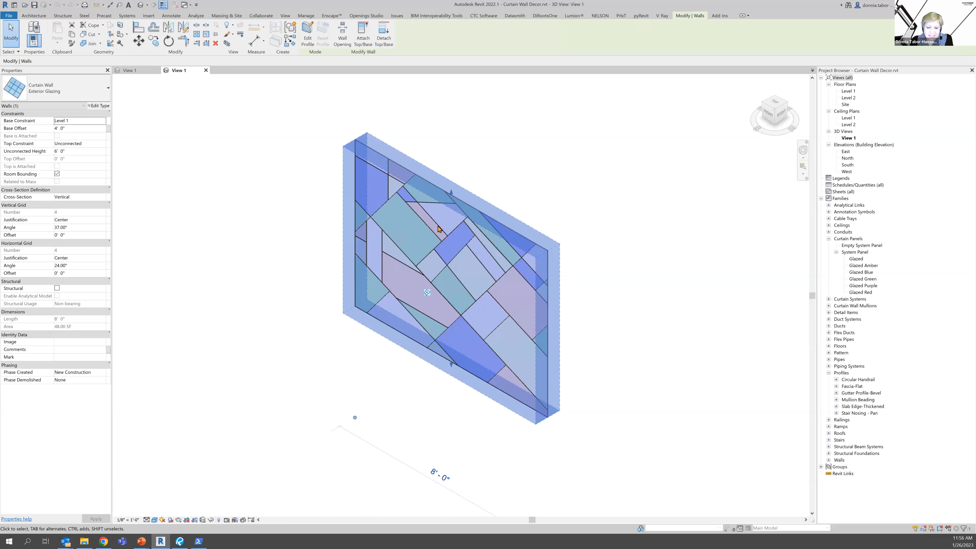
pyautogui.press('Escape')
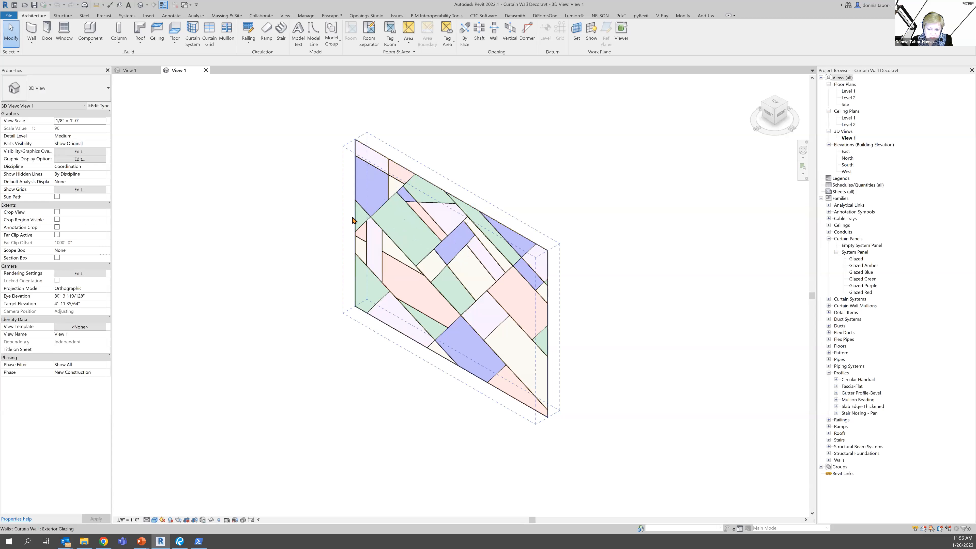
pyautogui.click(443, 188)
pyautogui.press('Escape')
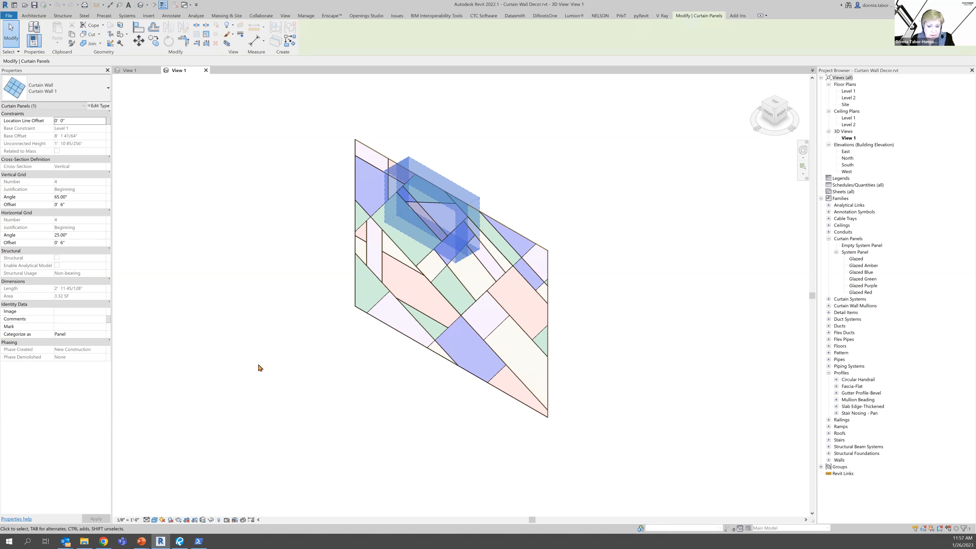
pyautogui.click(271, 379)
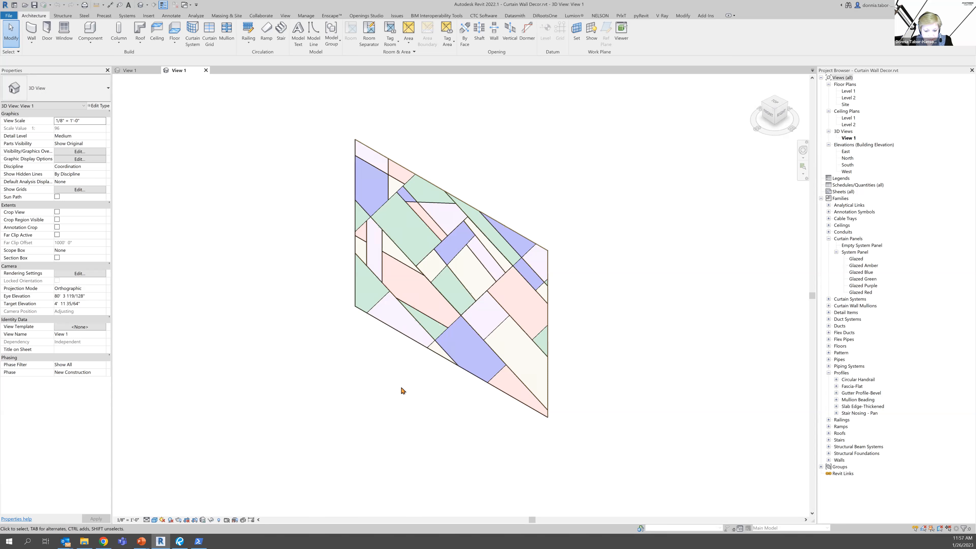
# Select the elements at the large blue panel on the wall's lower edge and filter the selection to Curtain Panels only
pyautogui.scroll(5, 514, 333)
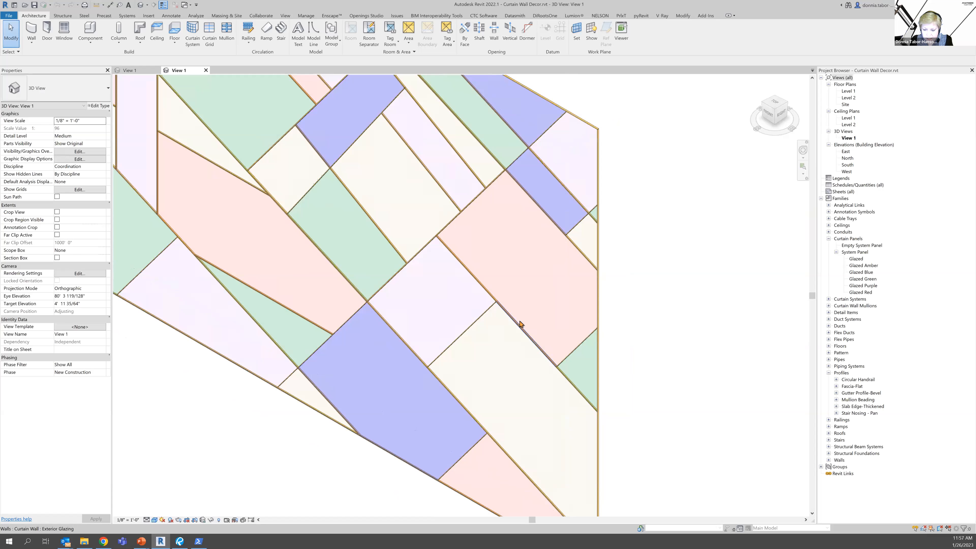
pyautogui.press('Tab')
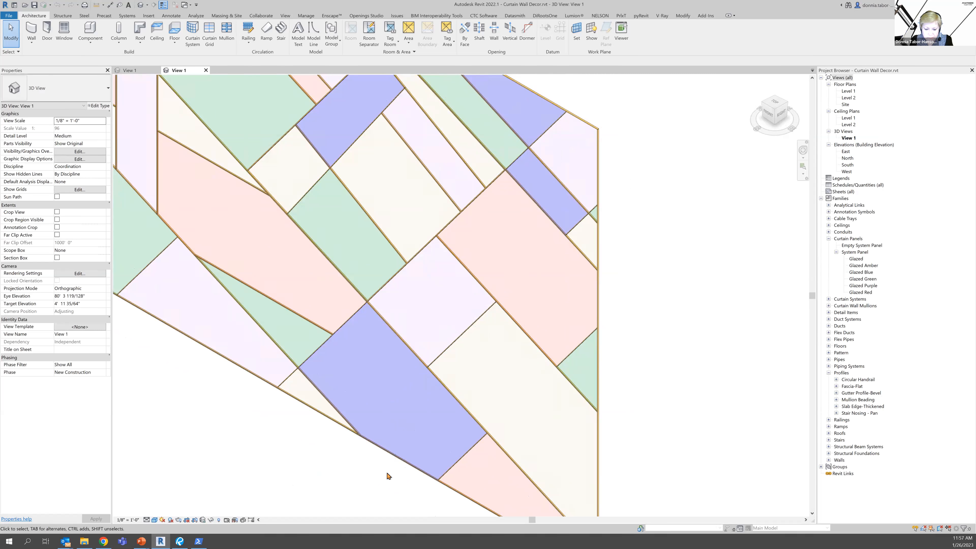
pyautogui.moveTo(392, 477); pyautogui.dragTo(381, 444)
pyautogui.click(307, 39)
pyautogui.click(534, 233)
pyautogui.click(419, 220)
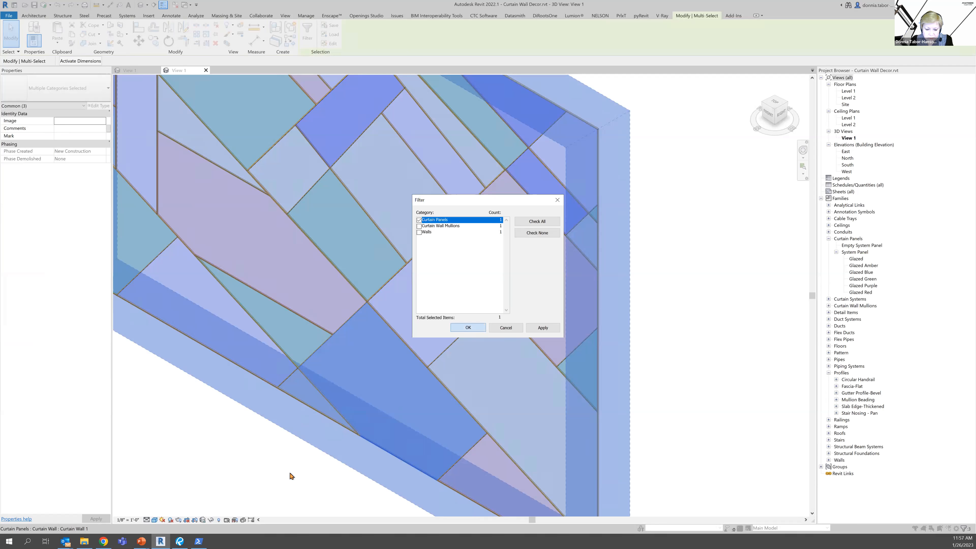
pyautogui.press('Return')
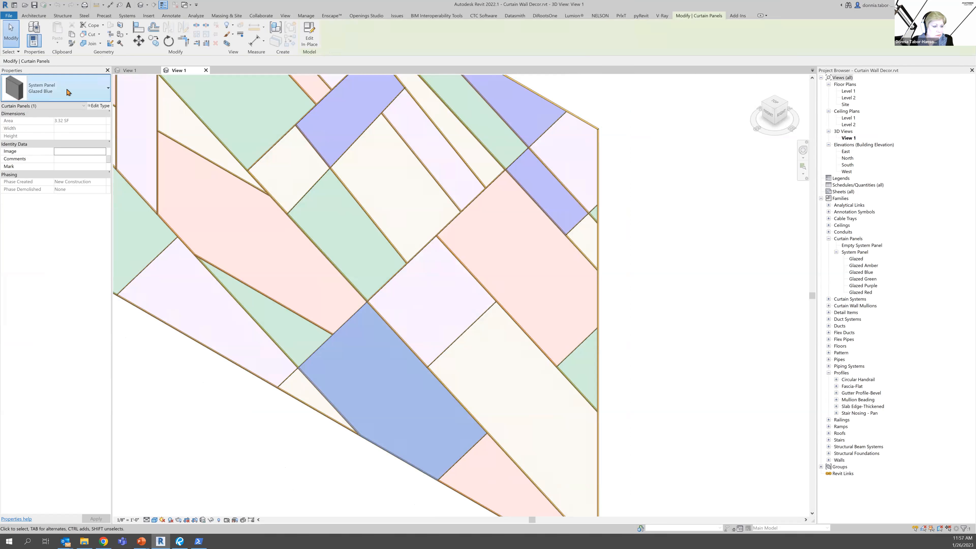
# Change the selected blue panel to Curtain Wall 1, with a vertical grid angle of 50° and a horizontal grid angle of 30°
pyautogui.click(70, 91)
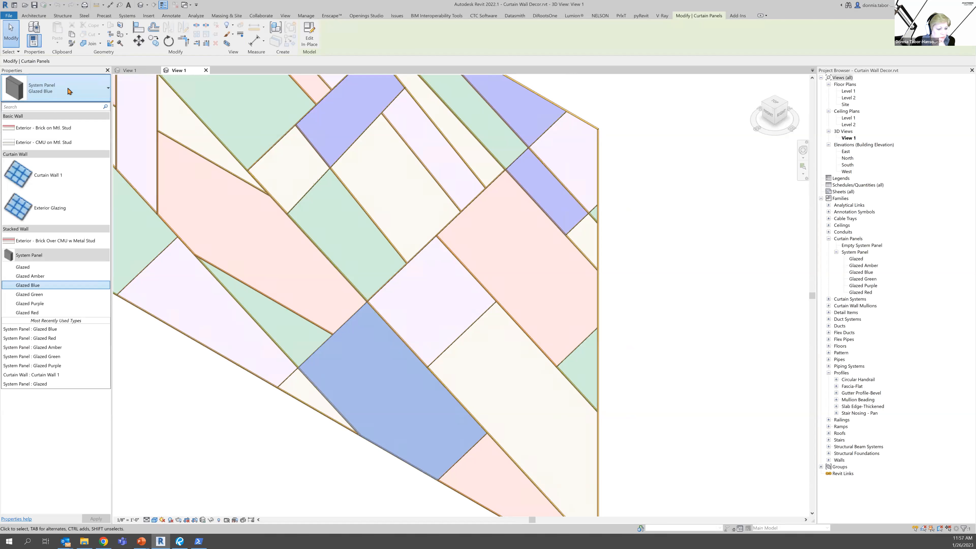
pyautogui.click(52, 178)
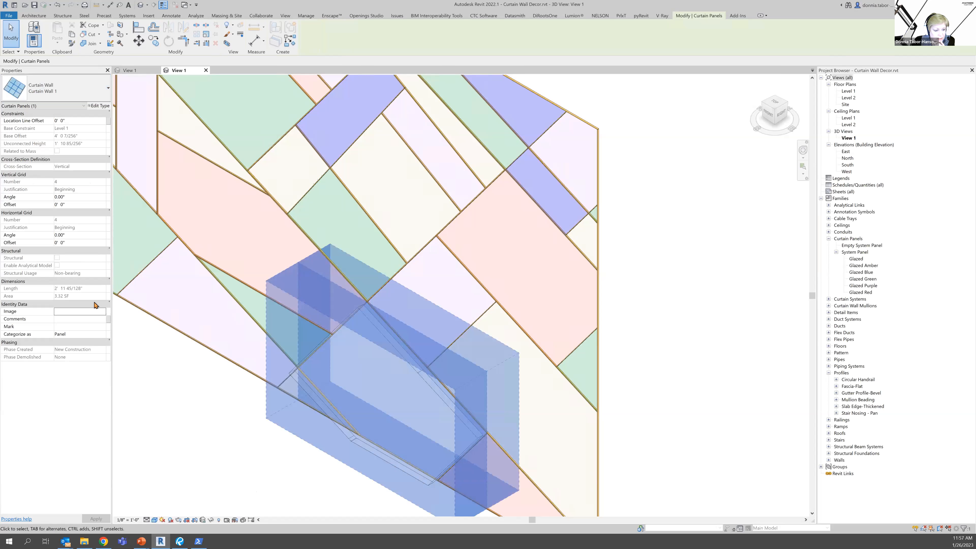
pyautogui.click(75, 197)
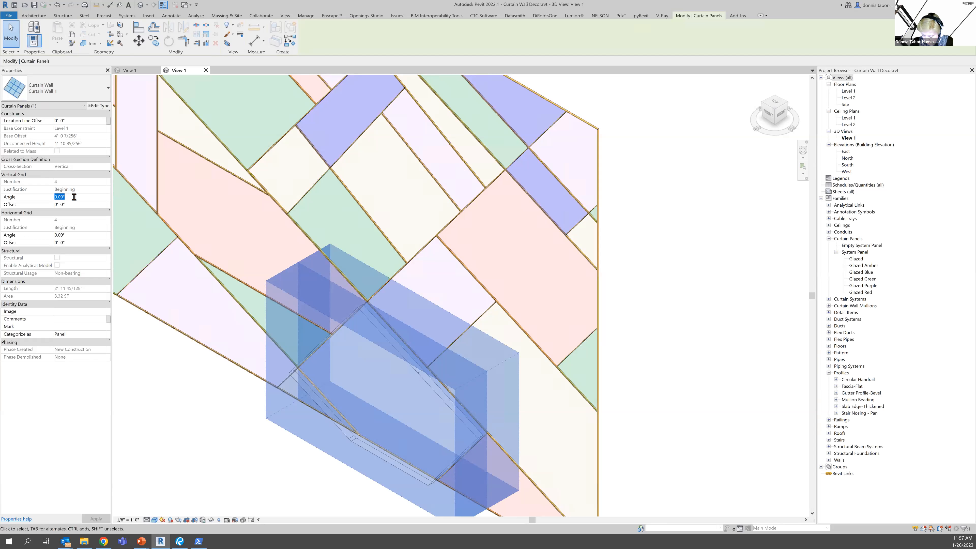
pyautogui.write('50')
pyautogui.click(79, 235)
pyautogui.write('30')
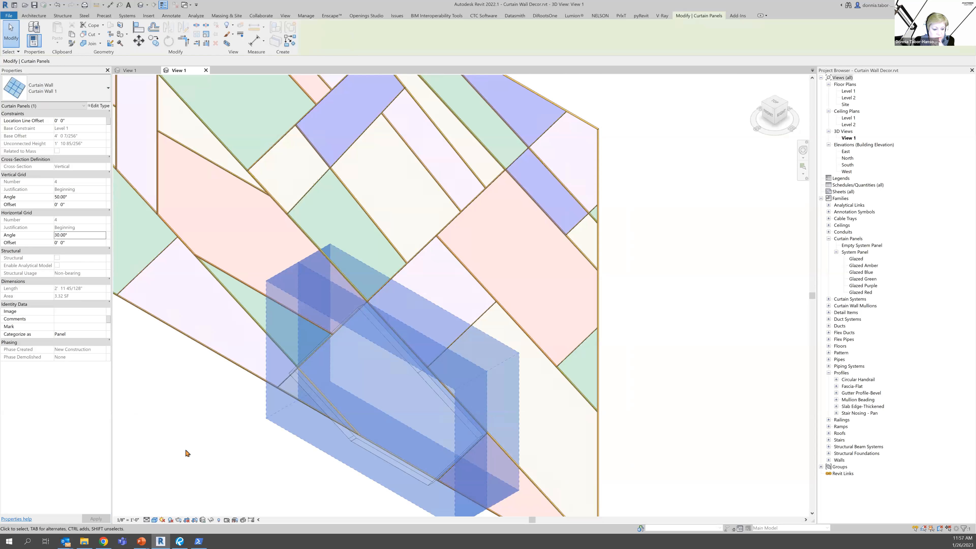
pyautogui.click(232, 465)
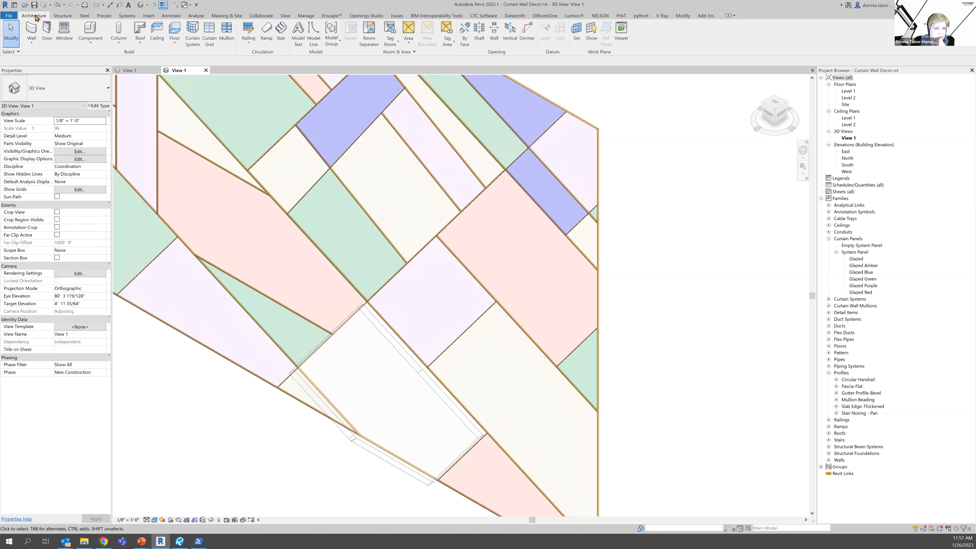
# Place two angled curtain grid lines across the nested curtain wall near the wall's lower edge
pyautogui.click(207, 38)
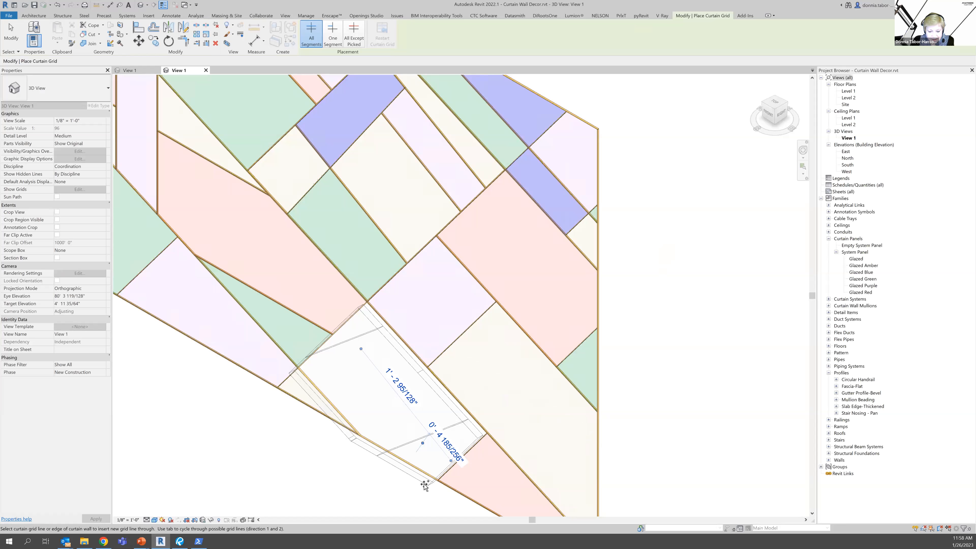
pyautogui.scroll(-3, 425, 484)
pyautogui.scroll(1, 523, 406)
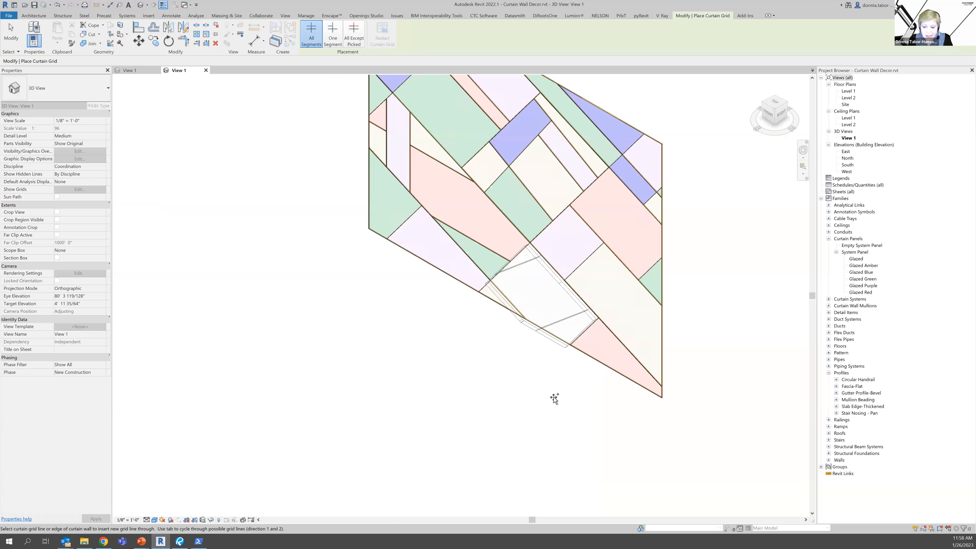
pyautogui.scroll(6, 621, 334)
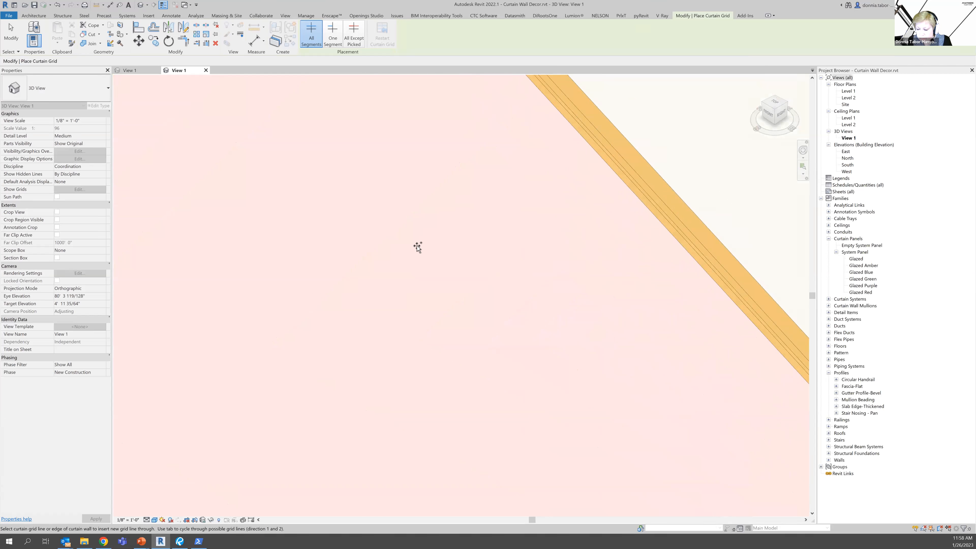
pyautogui.scroll(-4, 430, 309)
pyautogui.scroll(2, 461, 359)
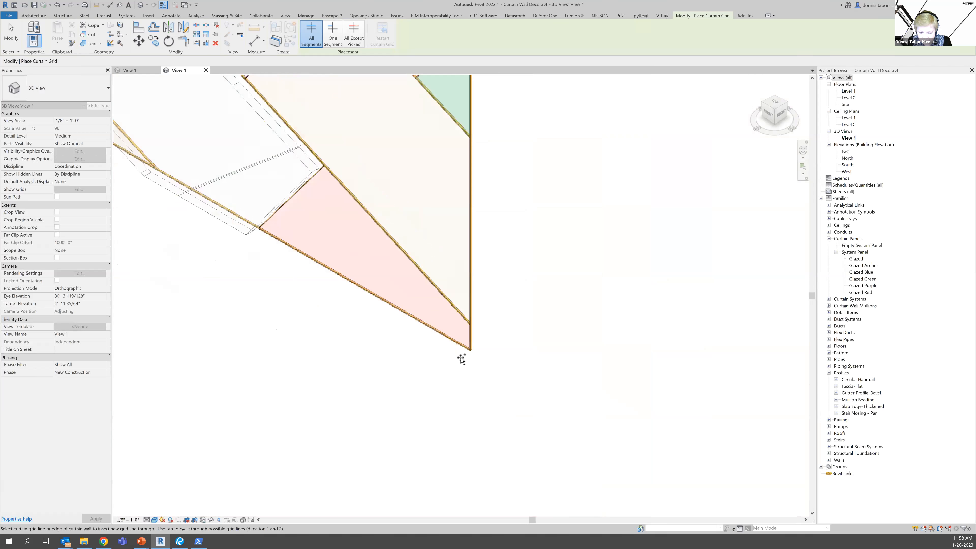
pyautogui.scroll(3, 482, 360)
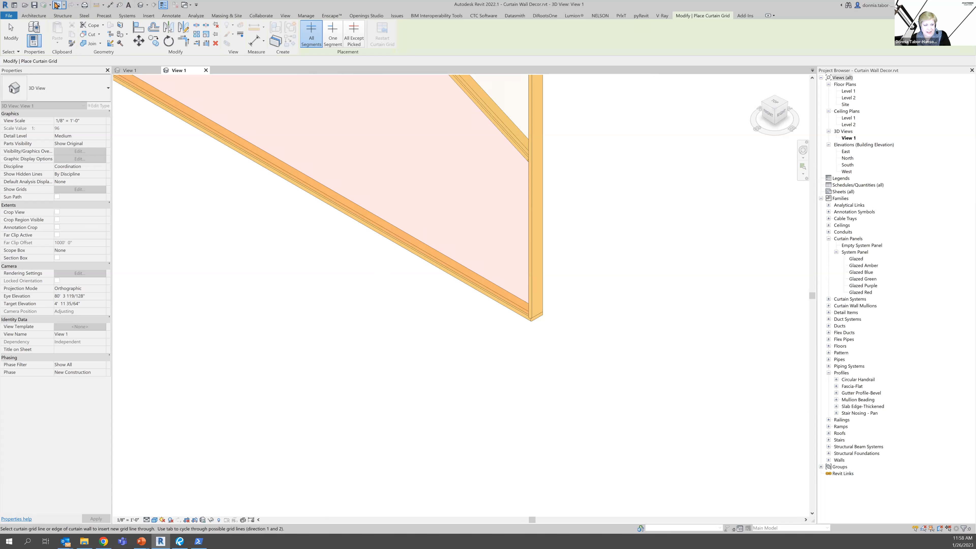
# Undo the nested wall's curtain grids, angle settings and type change, and leave curtain grid placement
pyautogui.click(65, 5)
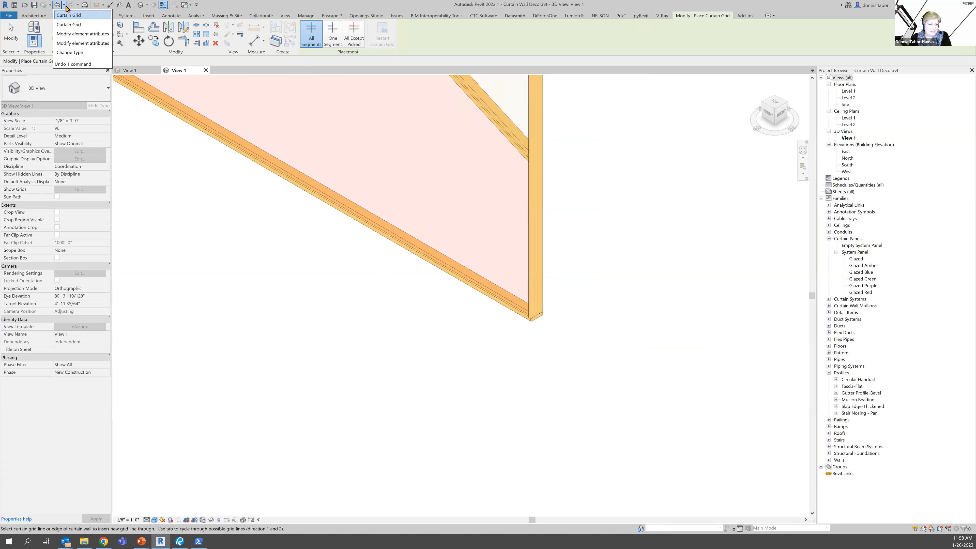
pyautogui.click(82, 53)
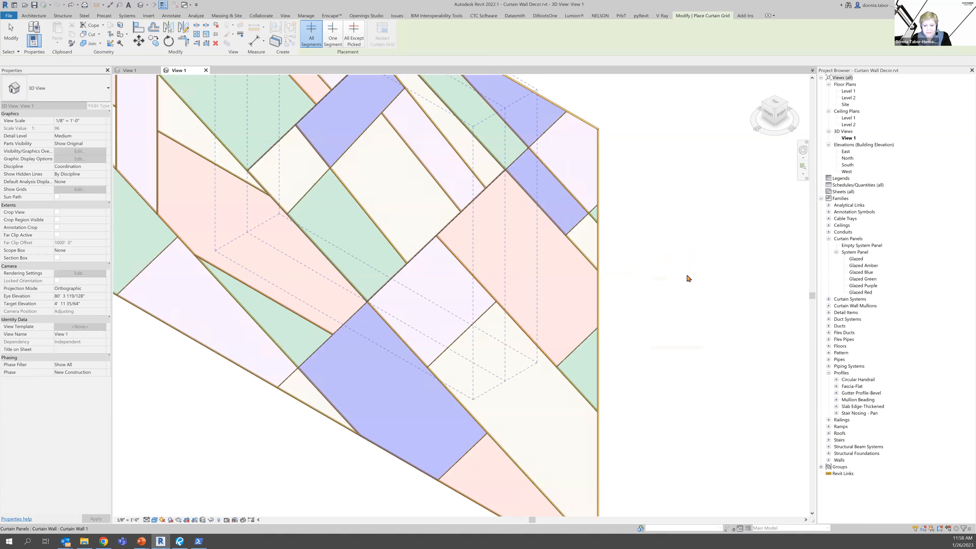
pyautogui.press('Escape')
pyautogui.scroll(-3, 690, 298)
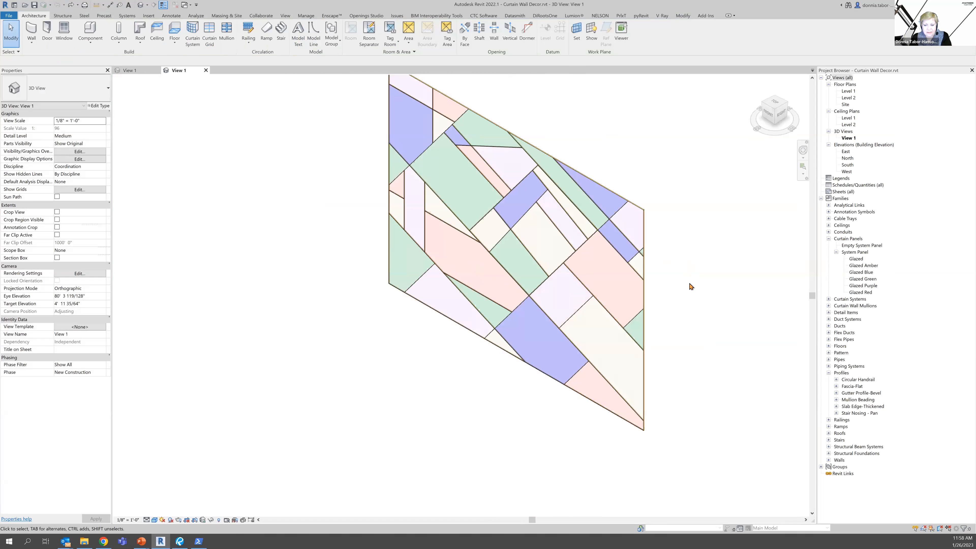
pyautogui.scroll(2, 689, 284)
pyautogui.moveTo(392, 422); pyautogui.dragTo(389, 491, button='middle')
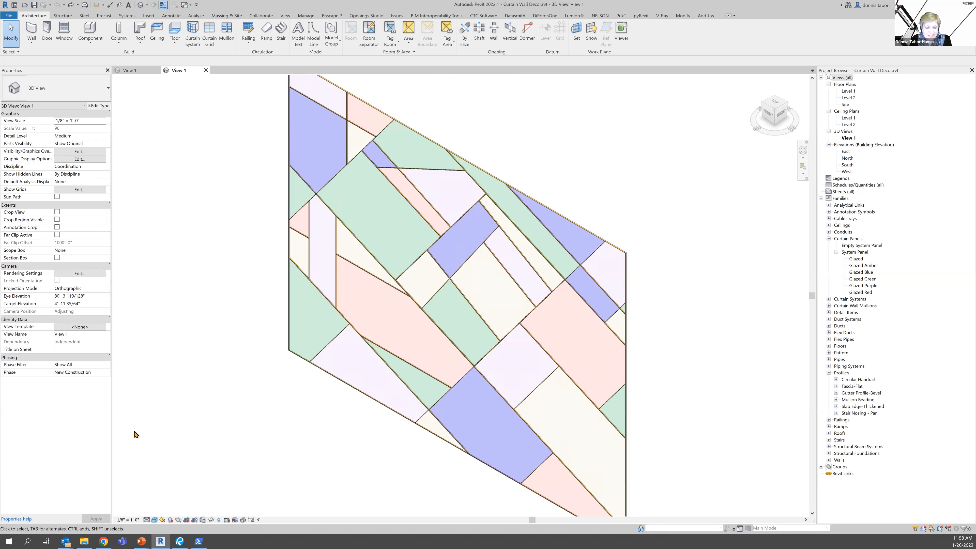
# Reveal the Wild Brick Wall Pattern example on the PowerPoint Examples slide
pyautogui.hotkey('alt', 'Tab')
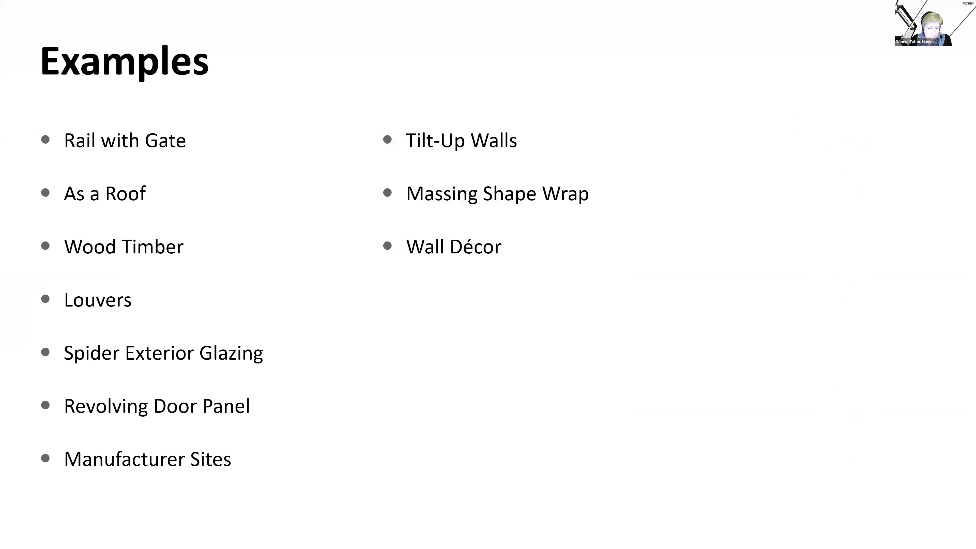
pyautogui.click(473, 325)
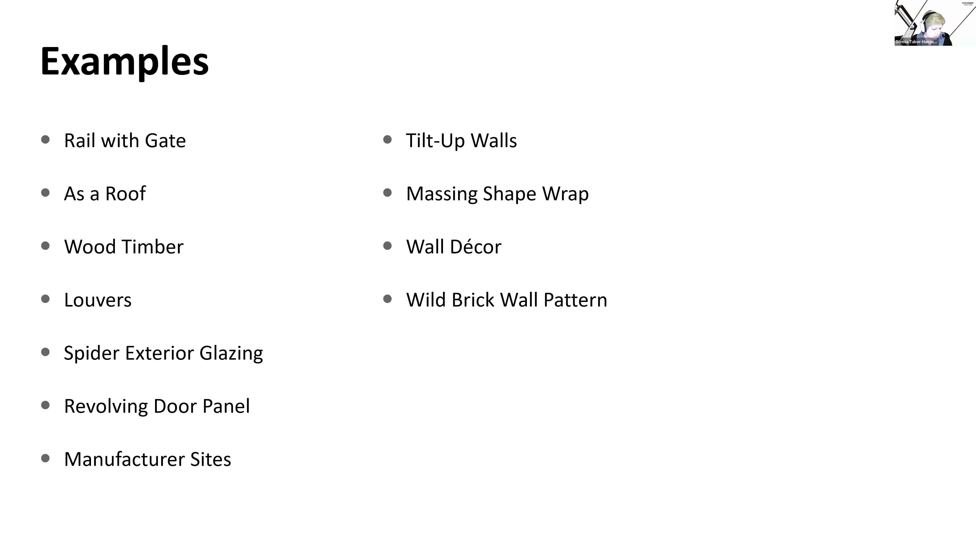
# Show the Autodesk University class page on Dynamo & Curtain Panels in Chrome, and switch to the brick façade image in Bluebeam Revu
pyautogui.hotkey('alt', 'Tab')
pyautogui.moveTo(600, 307); pyautogui.dragTo(768, 432)
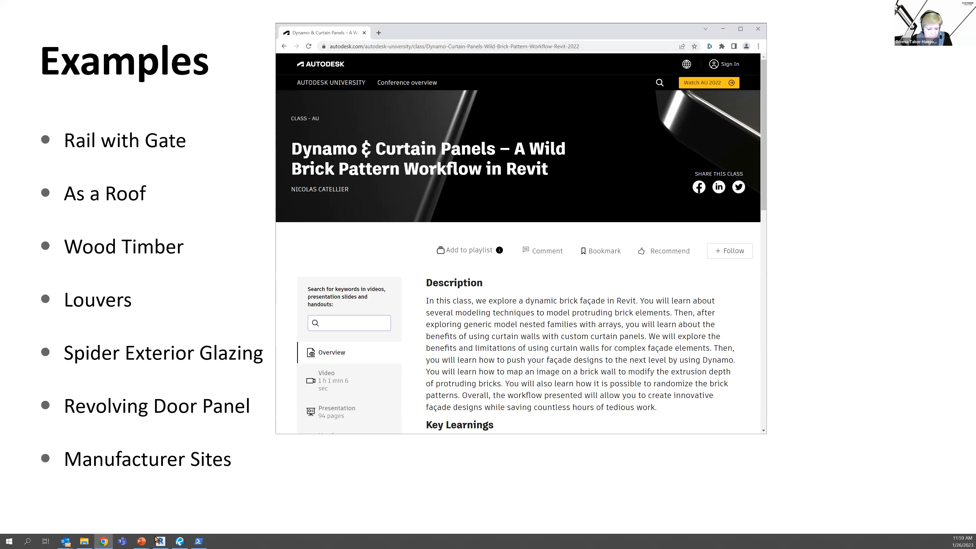
pyautogui.click(181, 540)
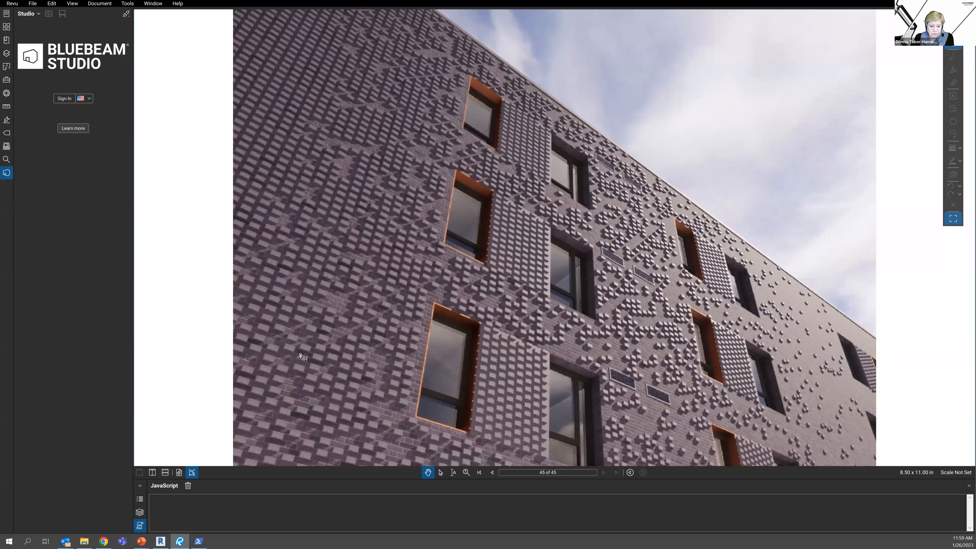
# Review the class description and the handout and download entries on the Autodesk University page in Chrome, and return to the façade image in Bluebeam Revu
pyautogui.click(104, 541)
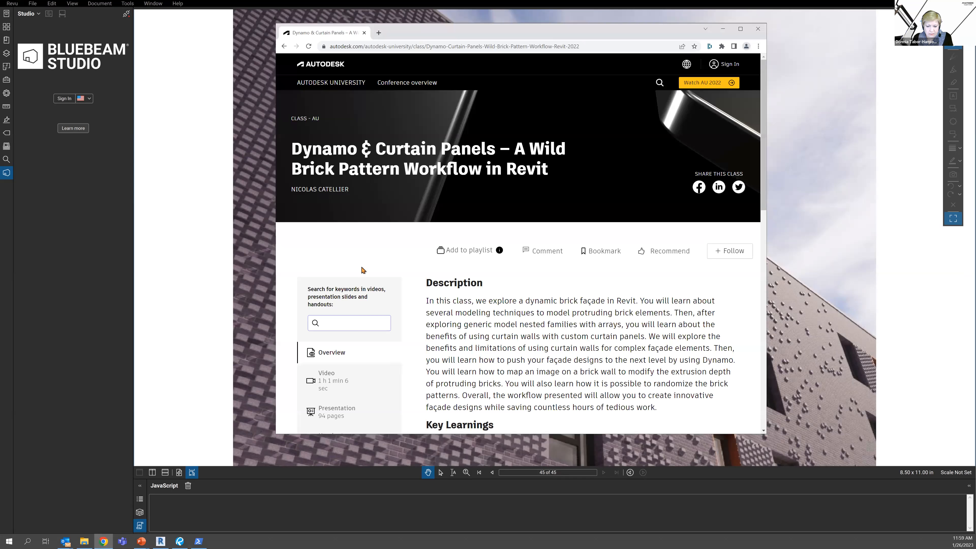
pyautogui.scroll(-3, 422, 209)
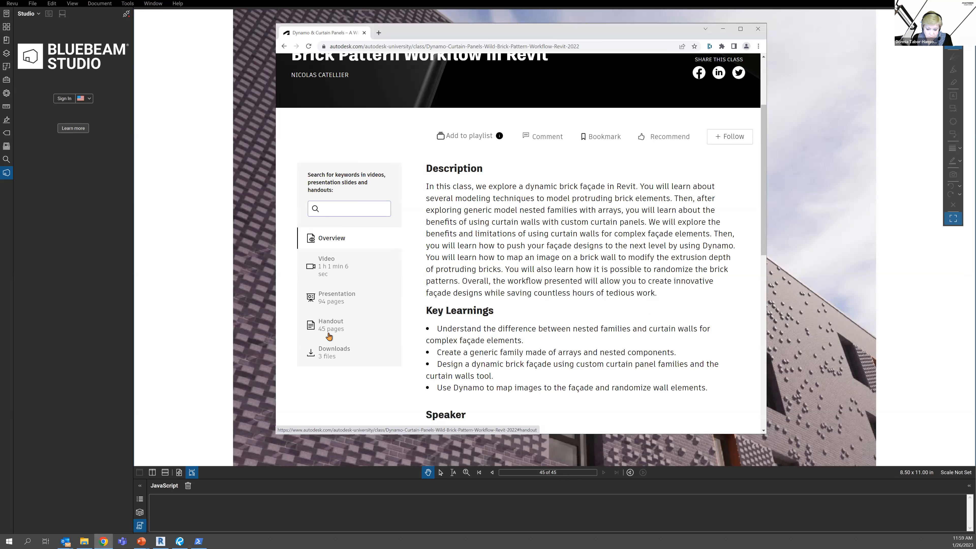
pyautogui.click(195, 320)
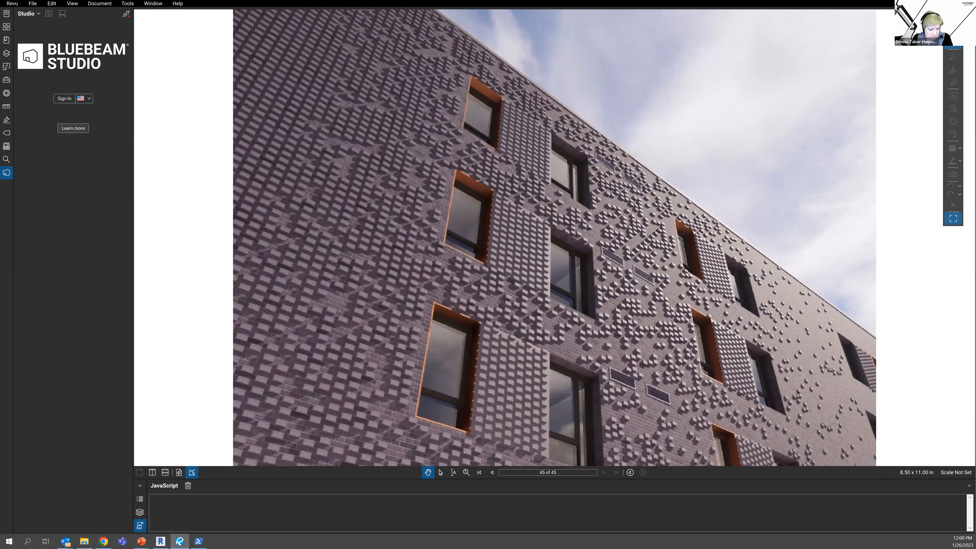
# Switch to the PowerPoint slide show and advance from the Examples slide through the Links slides to the Q&A slide
pyautogui.hotkey('alt', 'Tab')
pyautogui.click(489, 366)
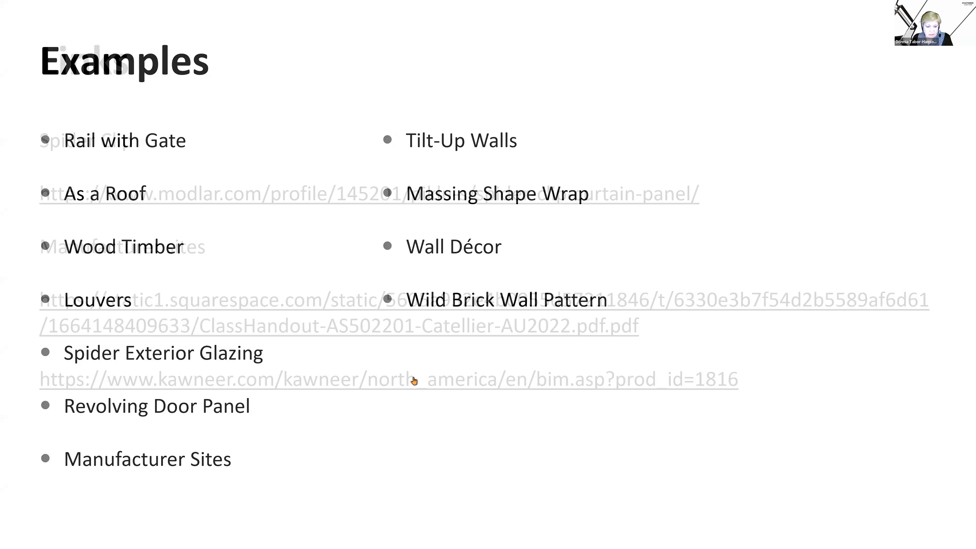
pyautogui.click(461, 450)
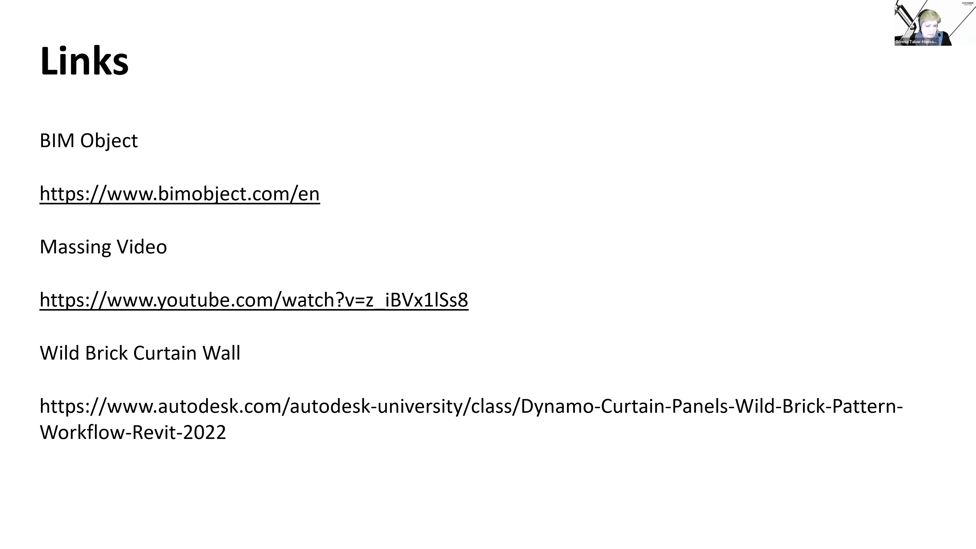
pyautogui.press('Right')
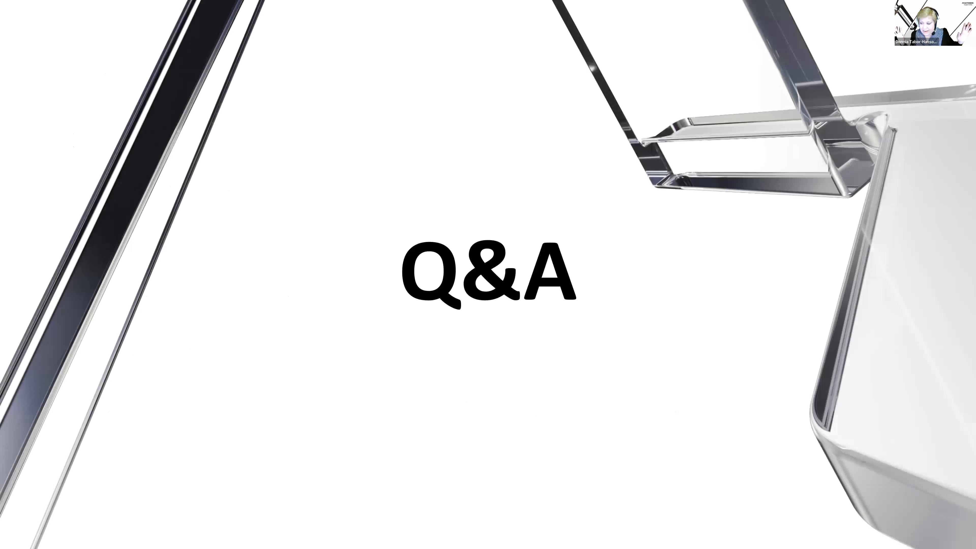